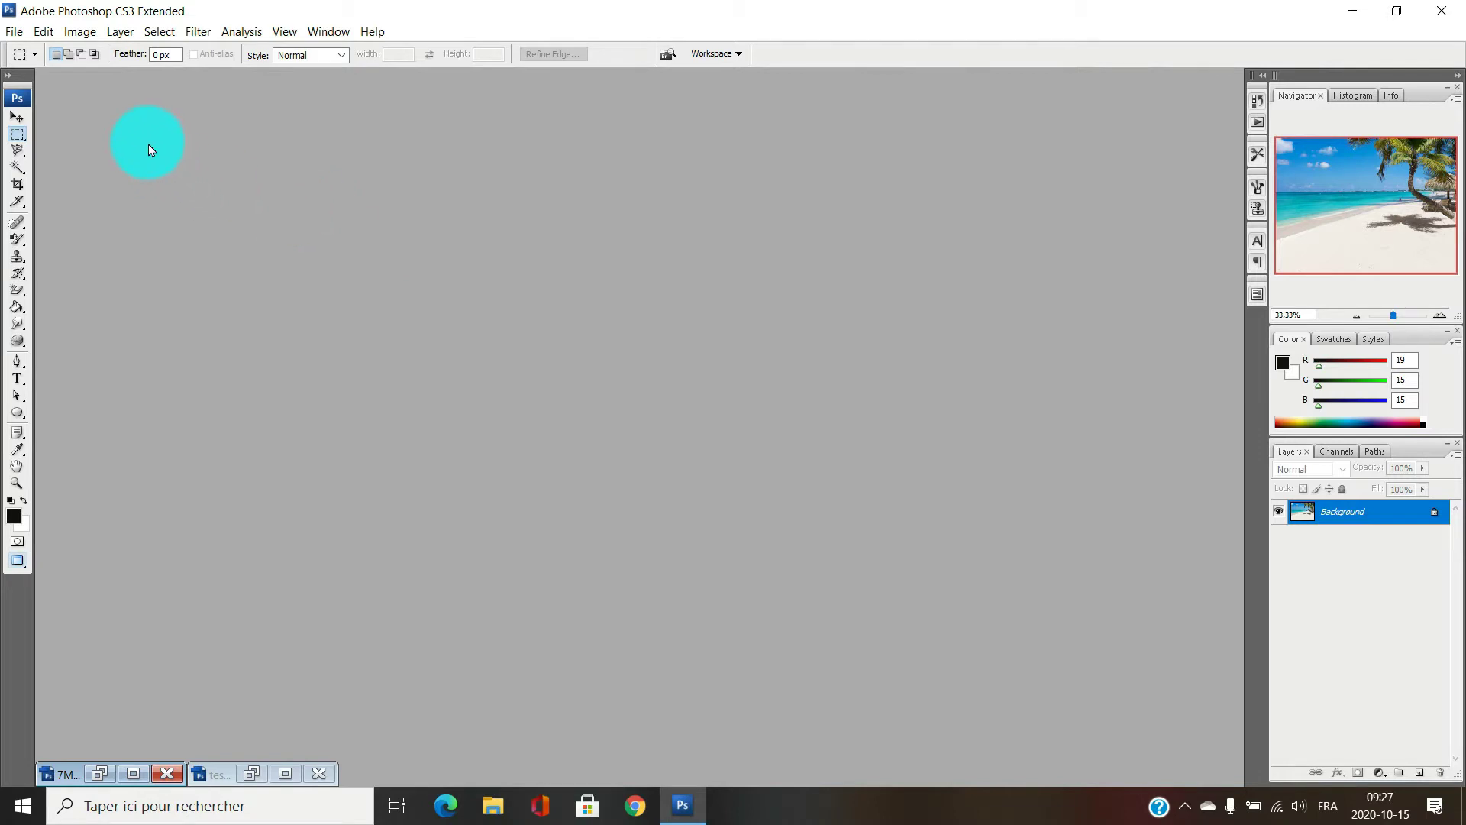
# - Start a new document and configure it with the U.S. Paper preset, Letter size and CMYK Color mode
pyautogui.click(13, 34)
pyautogui.click(19, 49)
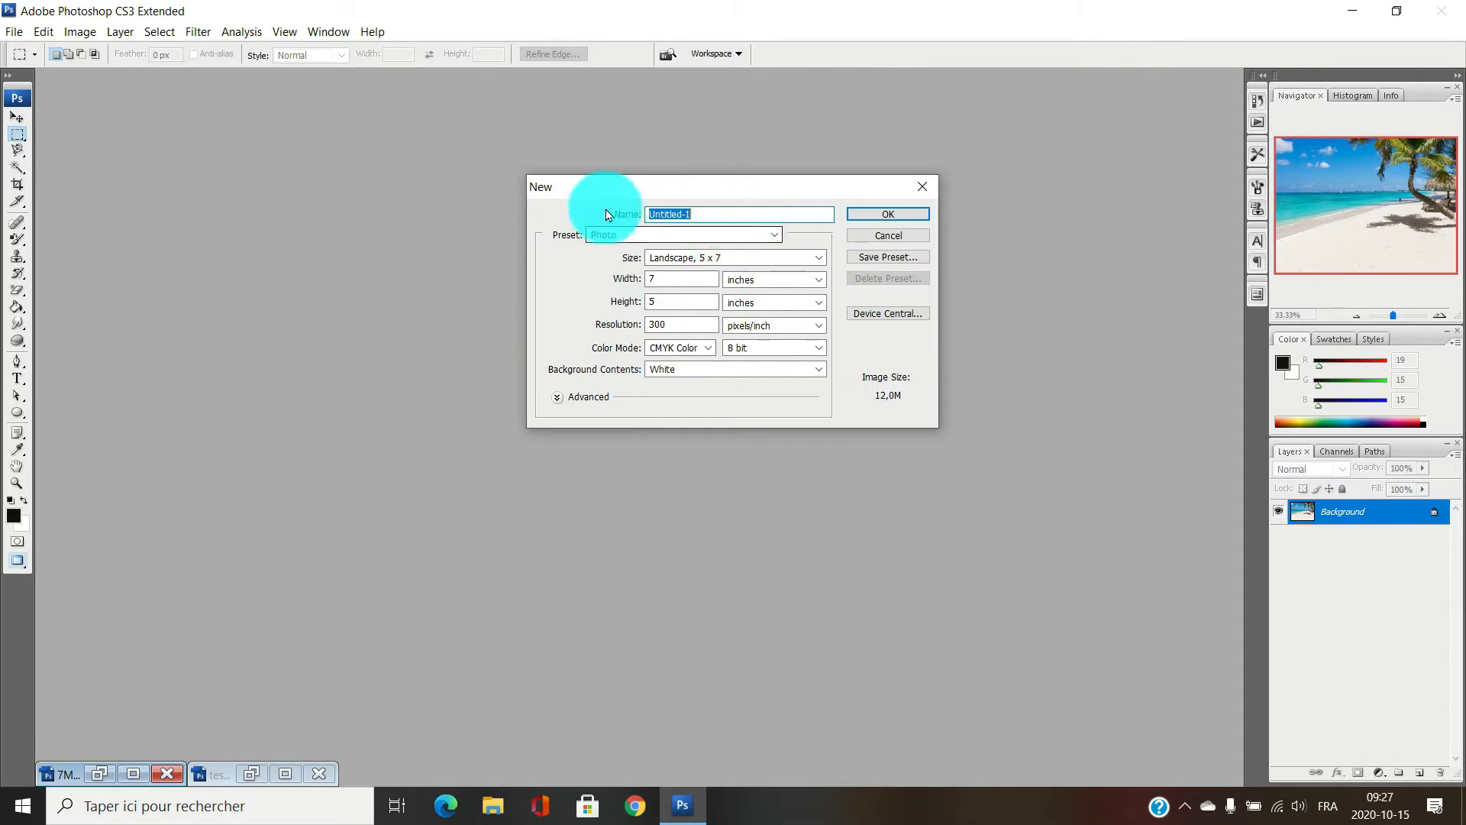
pyautogui.click(726, 239)
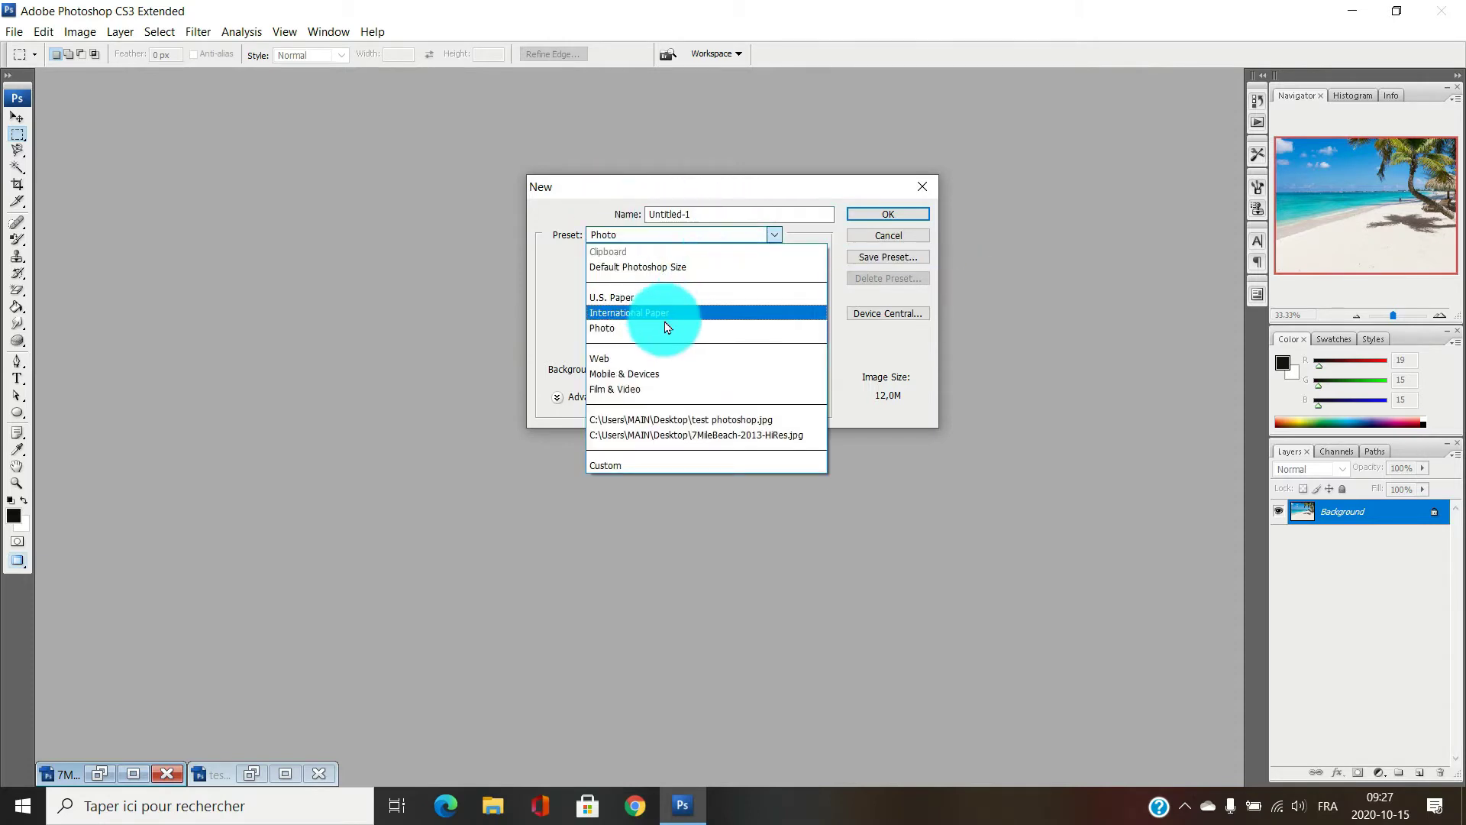
pyautogui.click(627, 299)
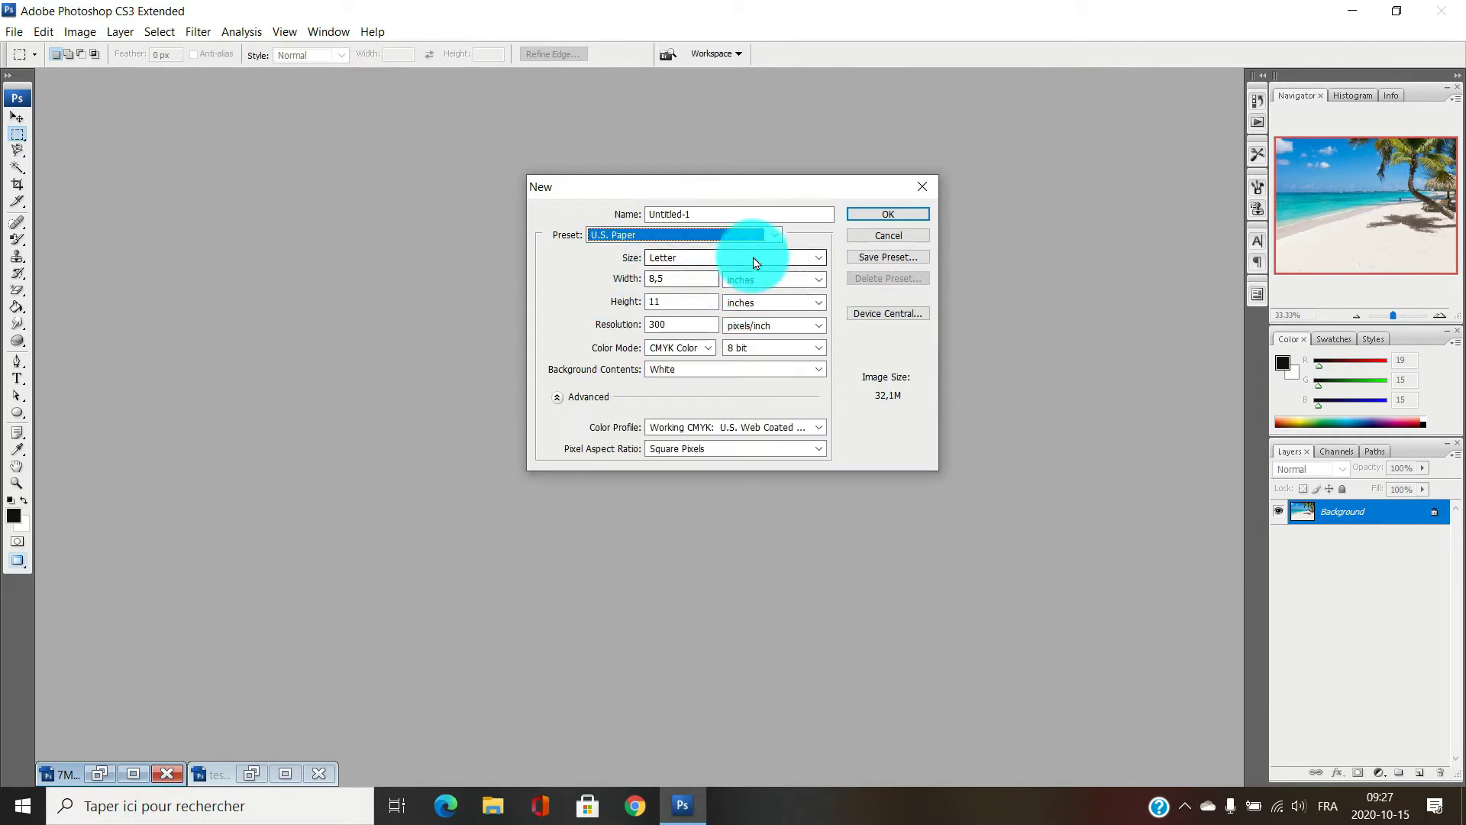
pyautogui.click(726, 260)
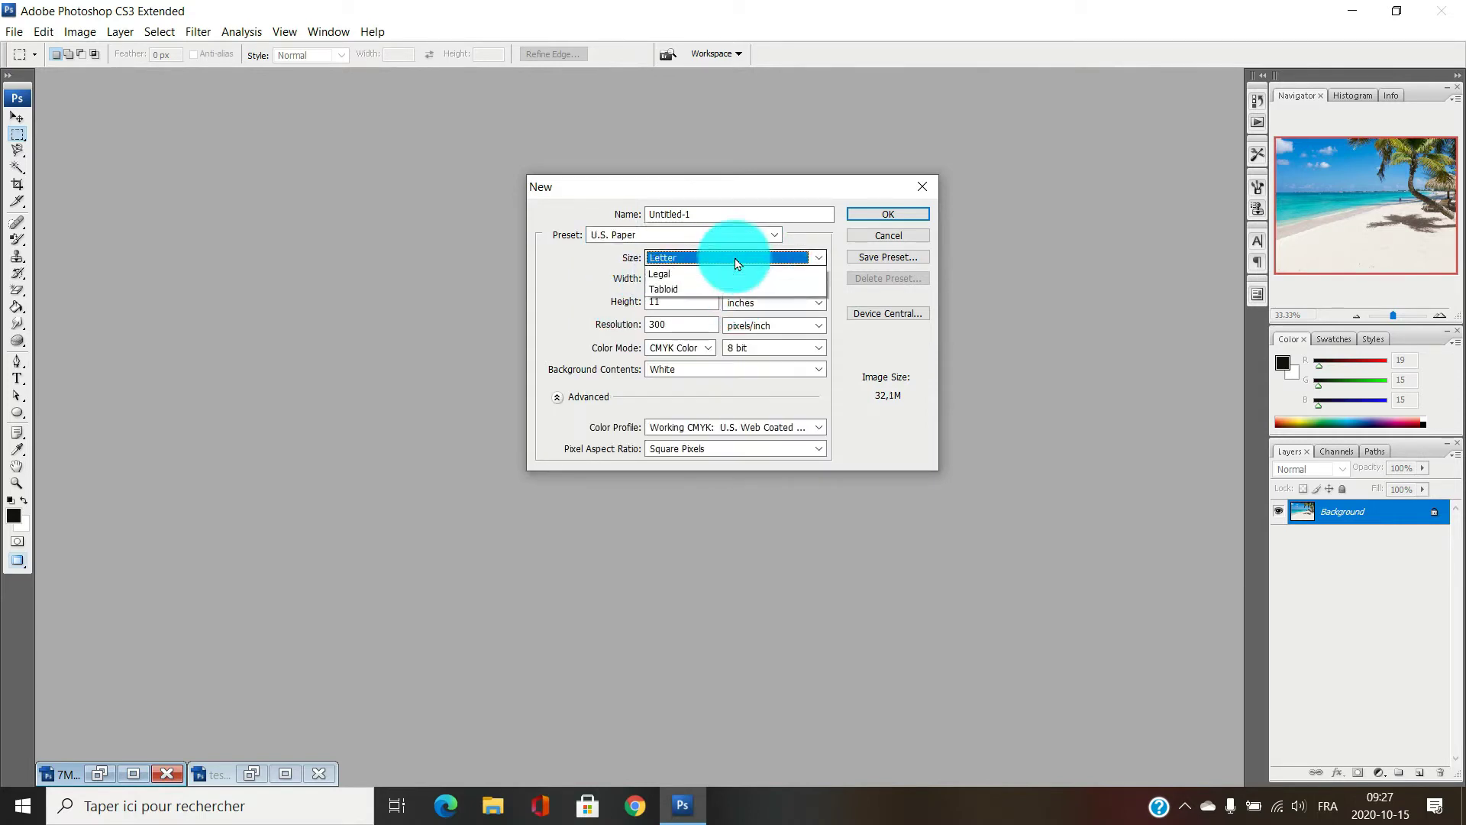
pyautogui.click(593, 287)
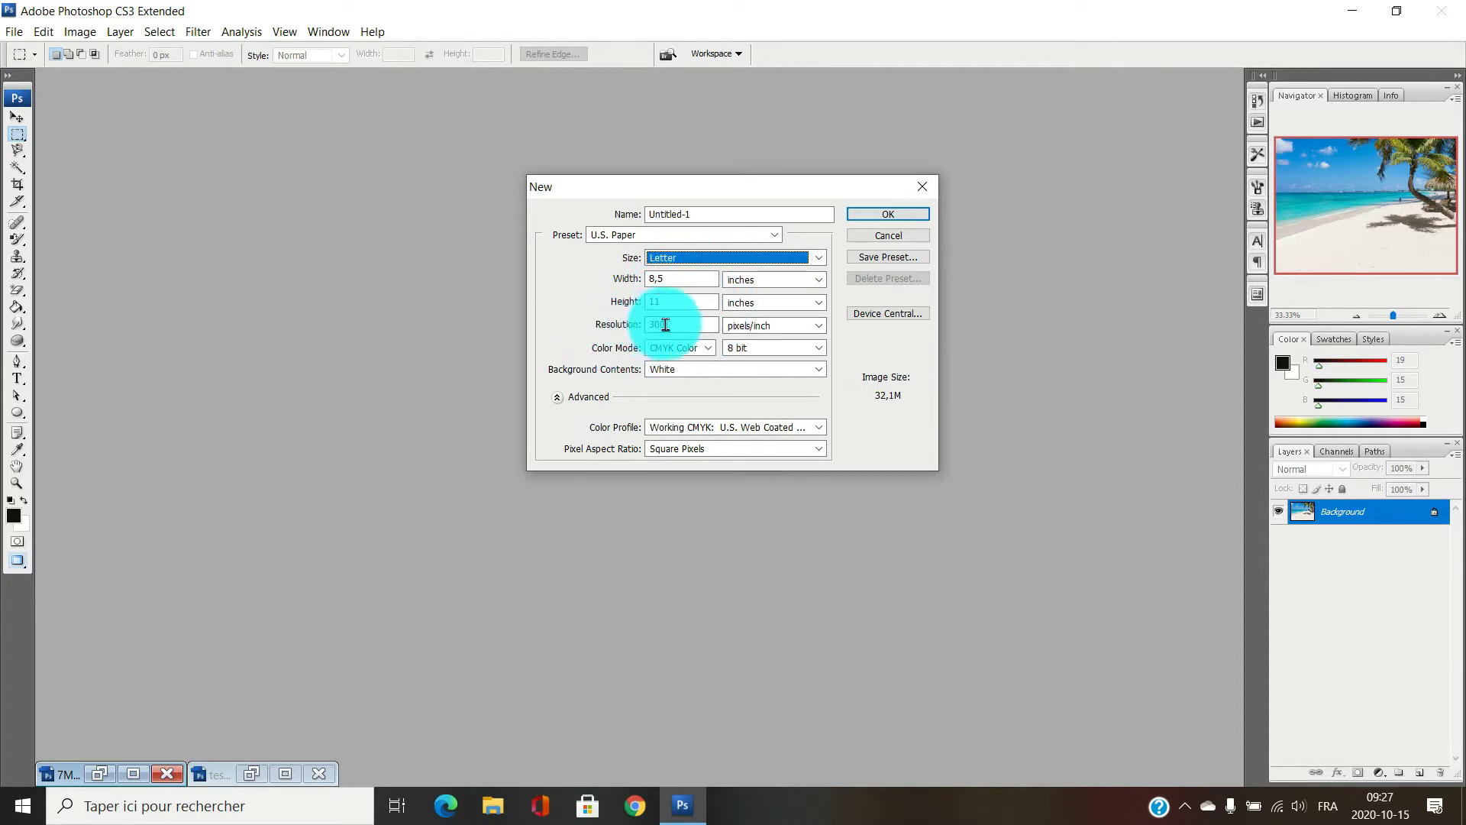
pyautogui.click(693, 358)
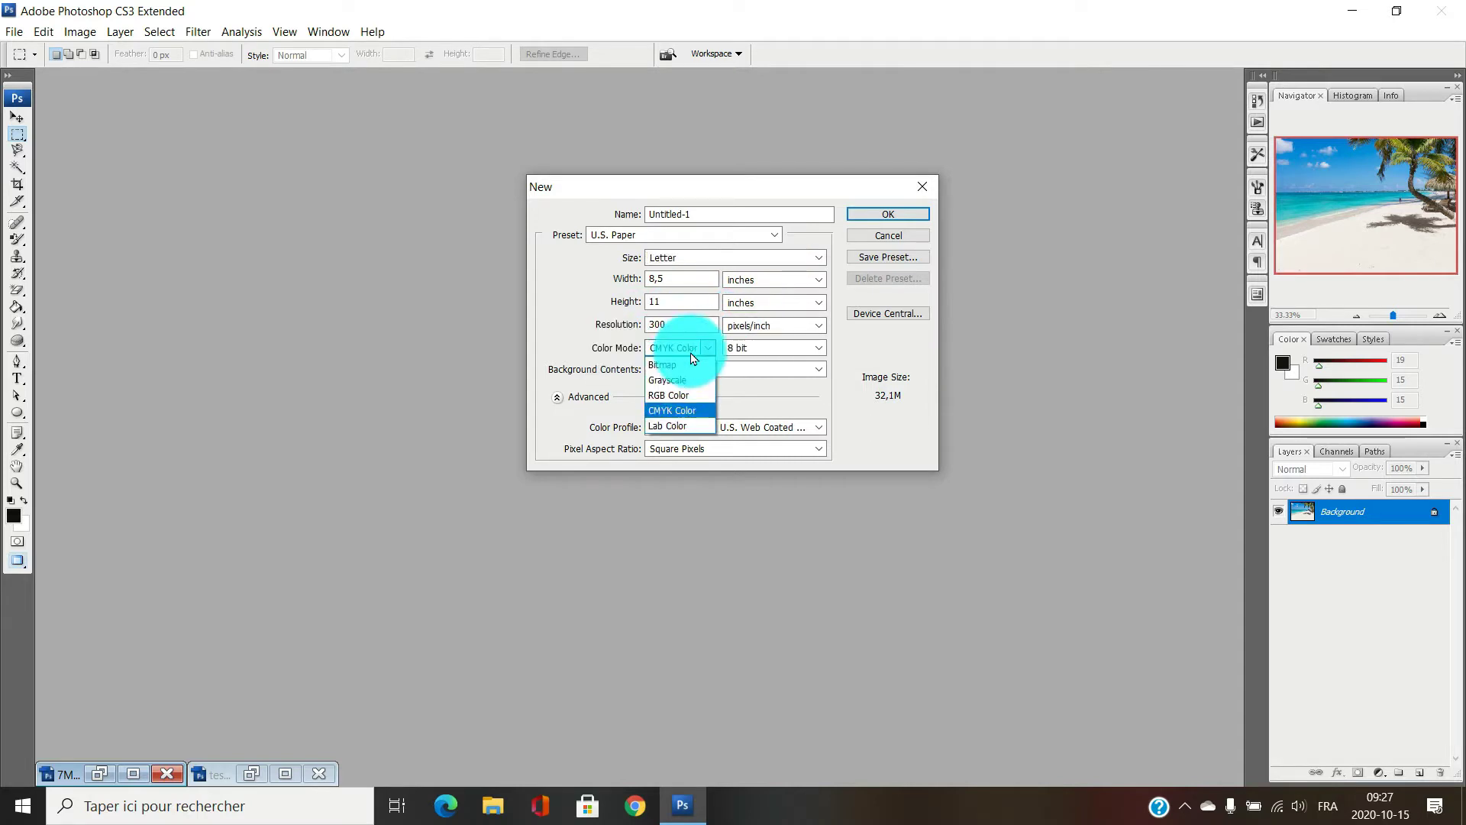
pyautogui.click(666, 415)
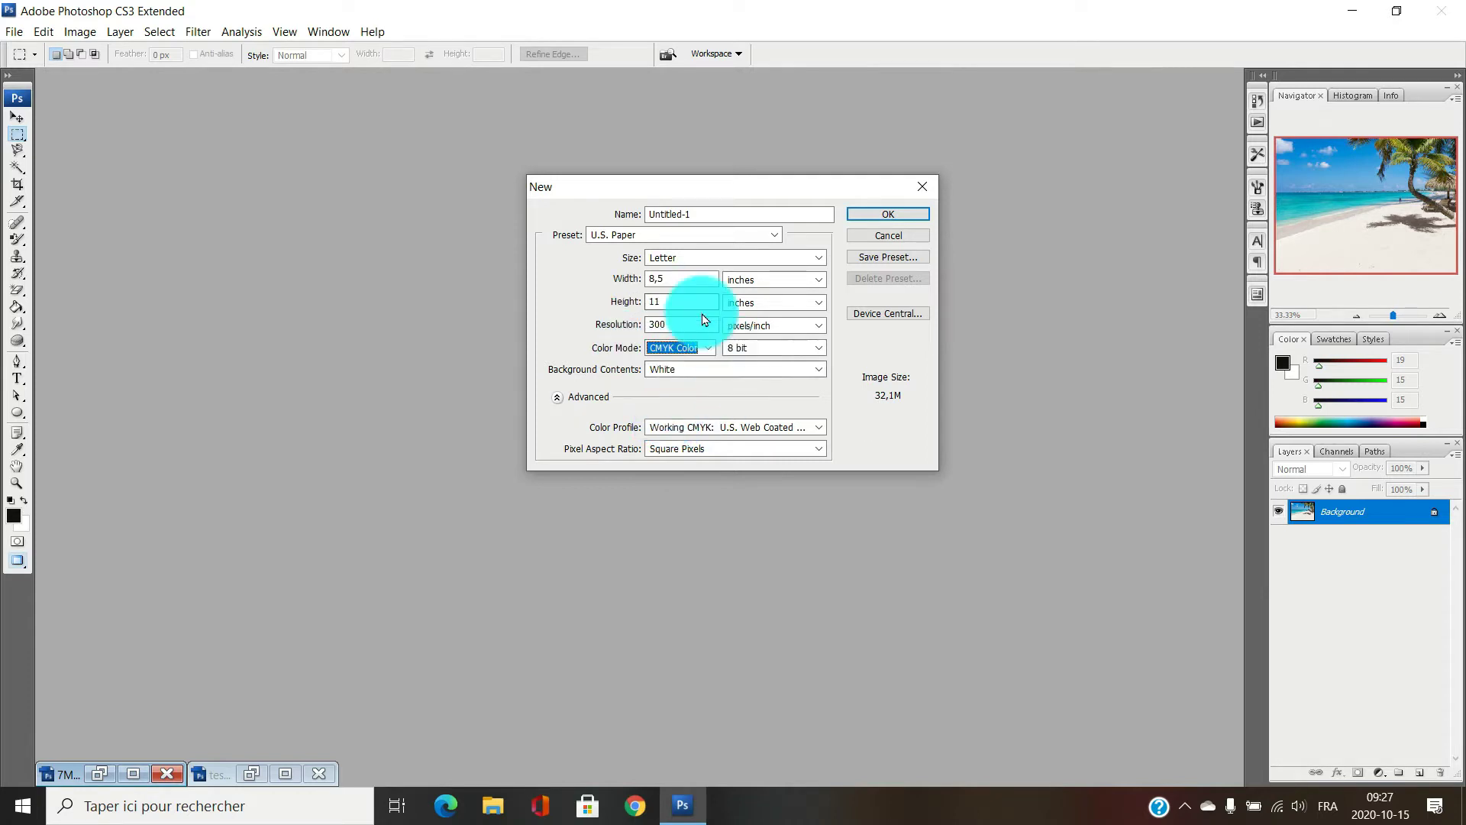
pyautogui.click(592, 341)
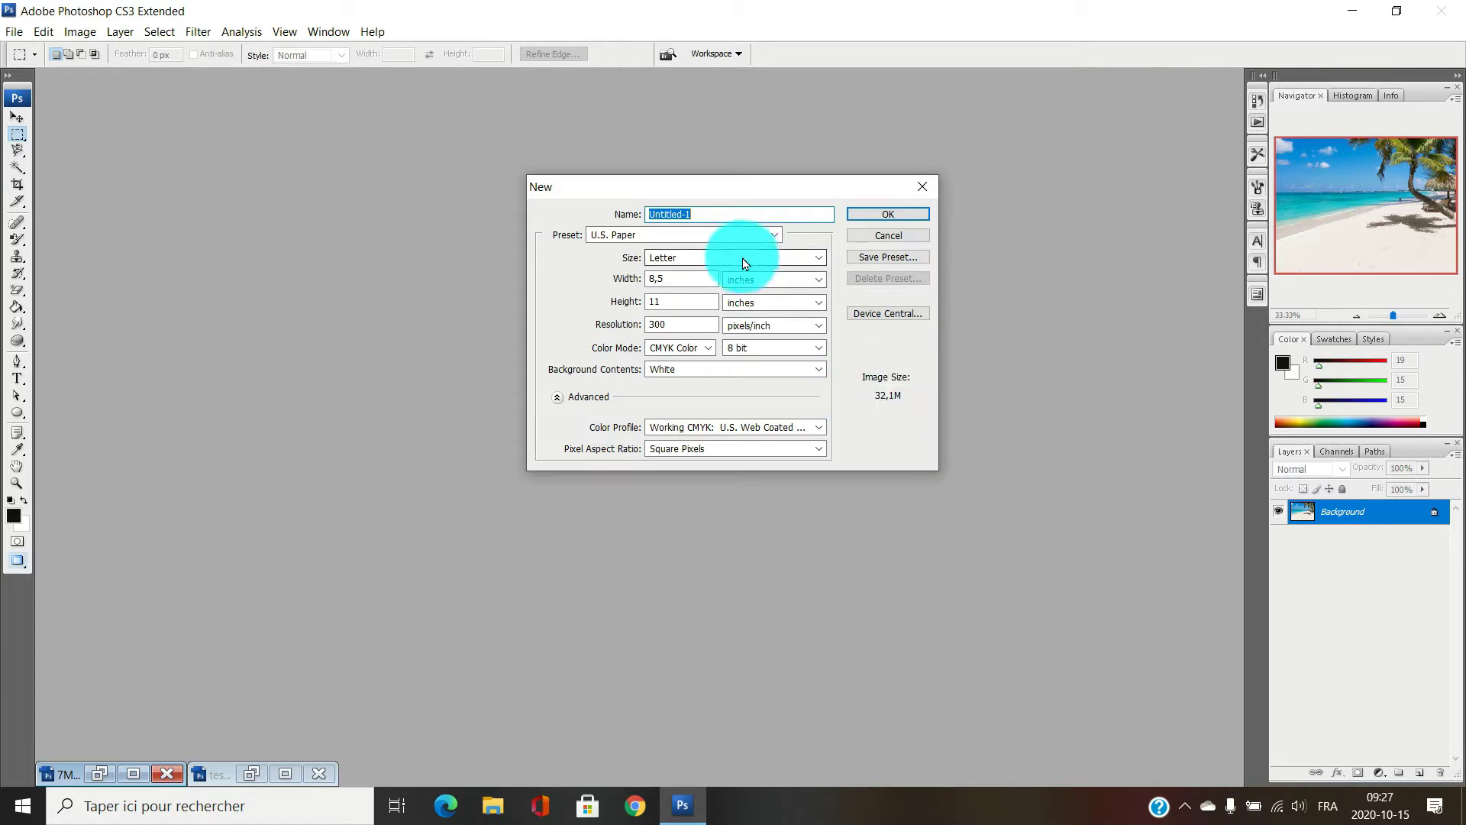
# - Switch the new document's preset to Photo and create it as Landscape, 5 x 7 at 300 pixels/inch
pyautogui.click(711, 236)
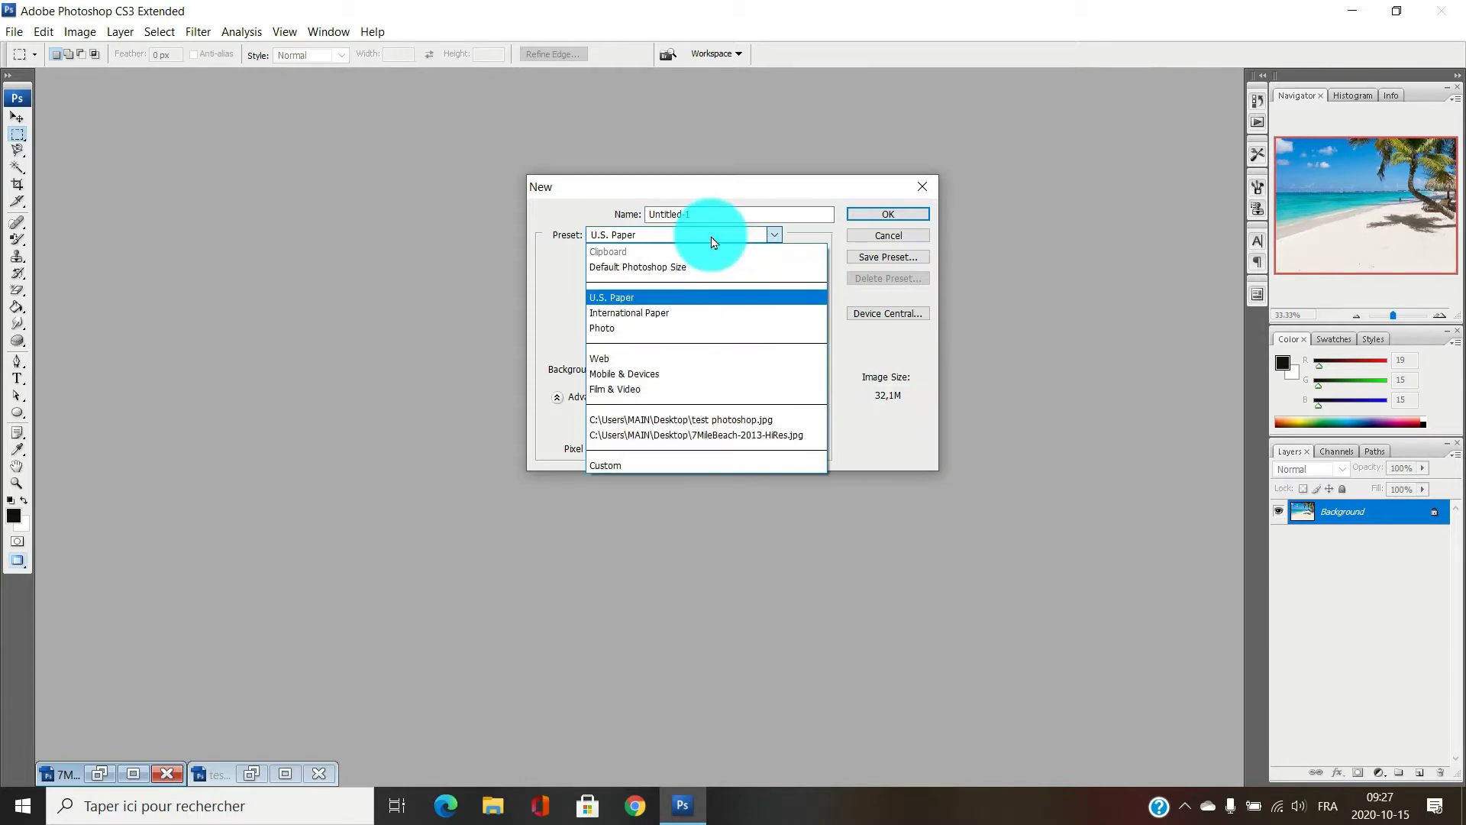
pyautogui.click(609, 328)
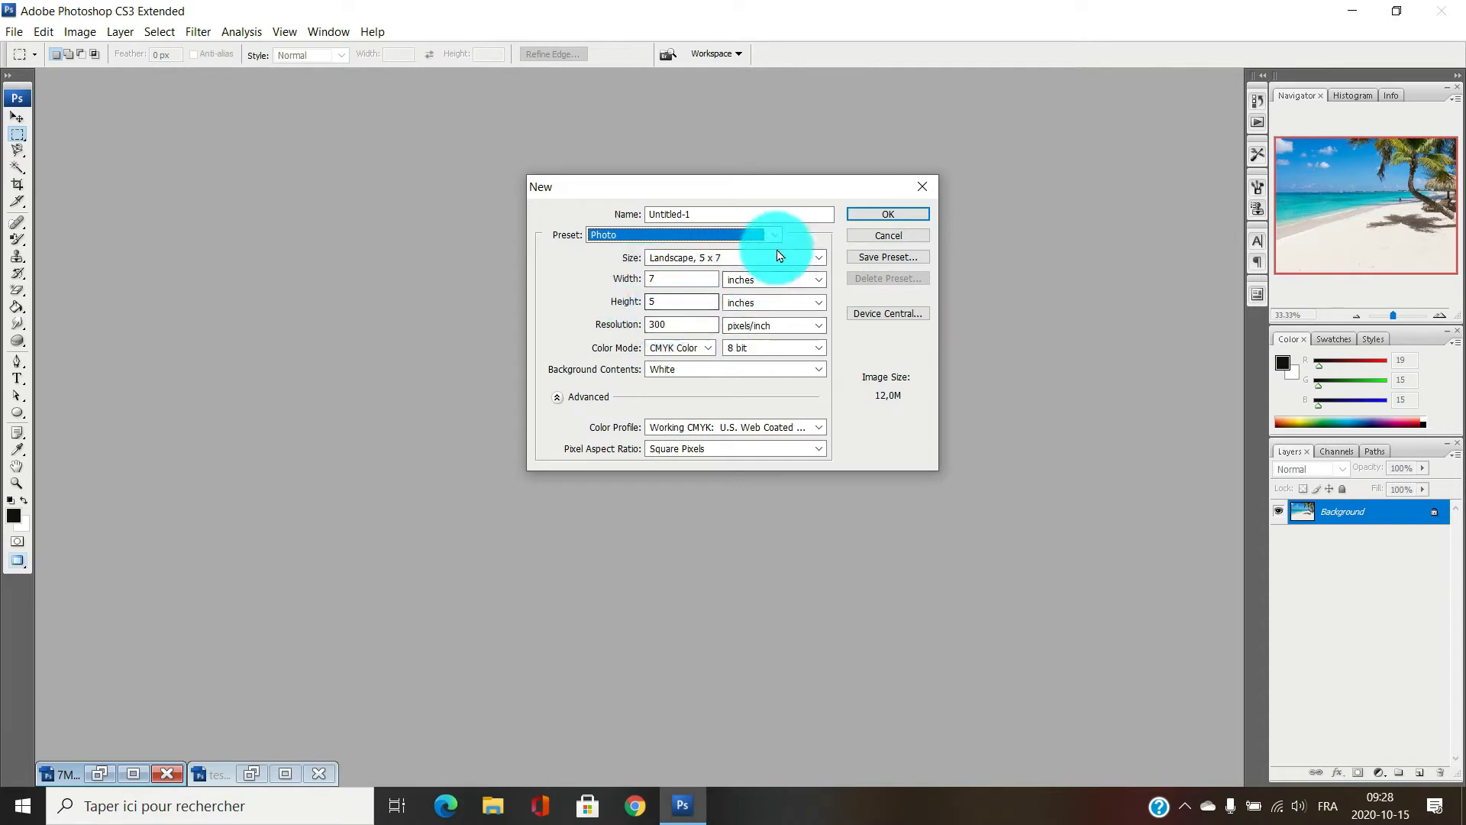
pyautogui.click(878, 215)
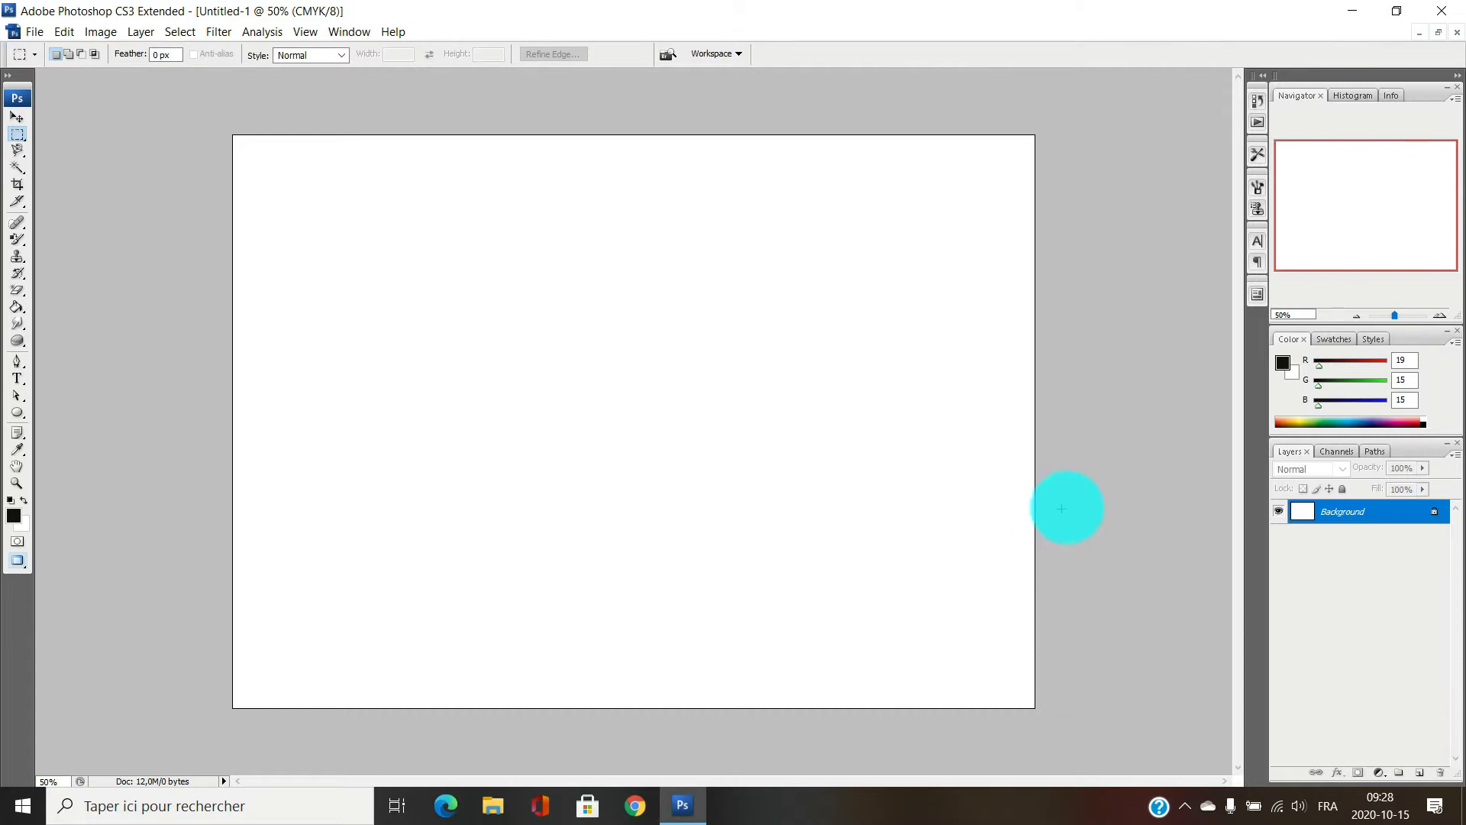
# - Display the beach photo, the blank document and test photoshop.jpg as floating document windows
pyautogui.click(1420, 34)
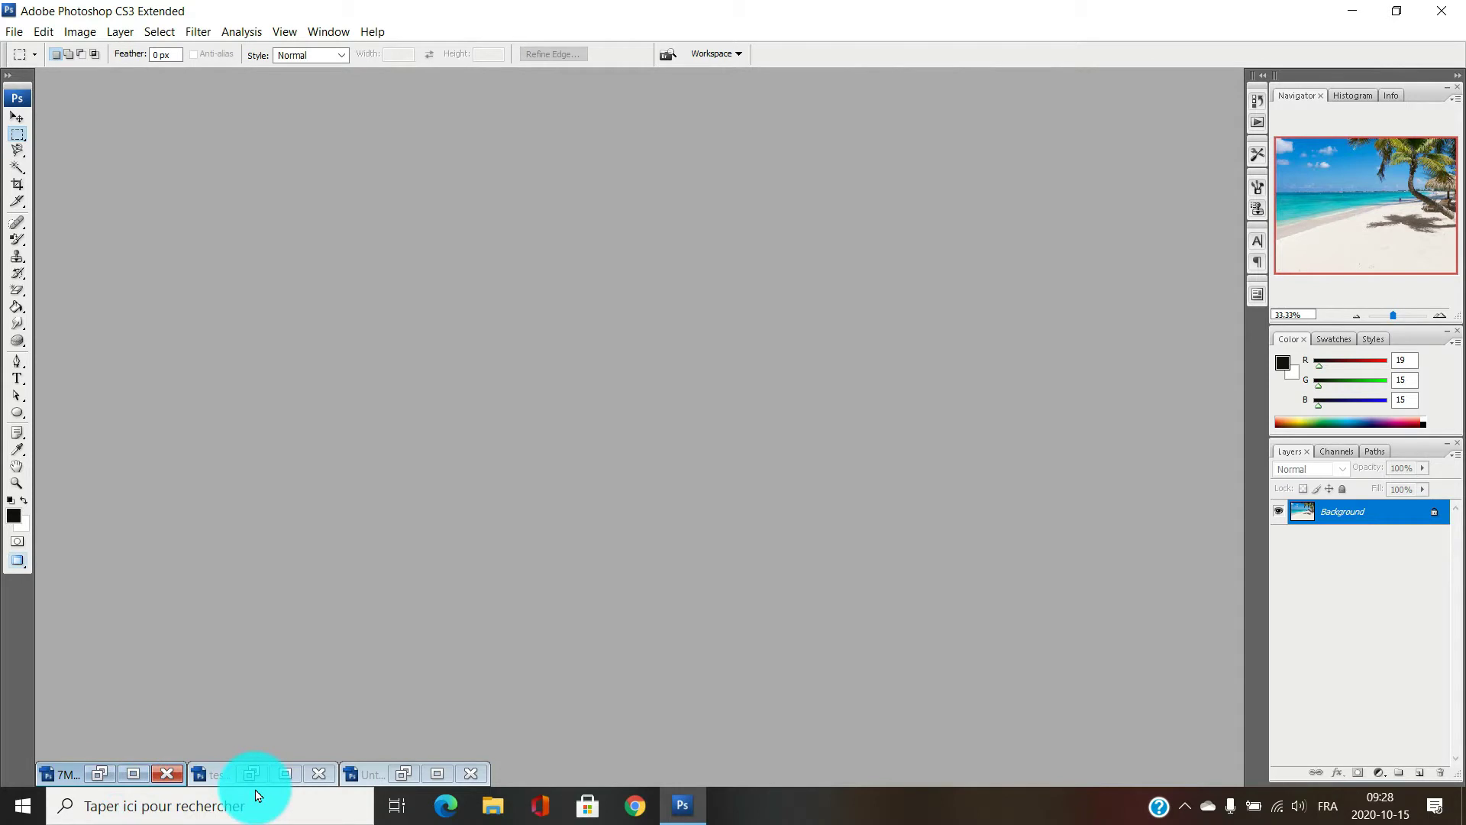
pyautogui.click(133, 774)
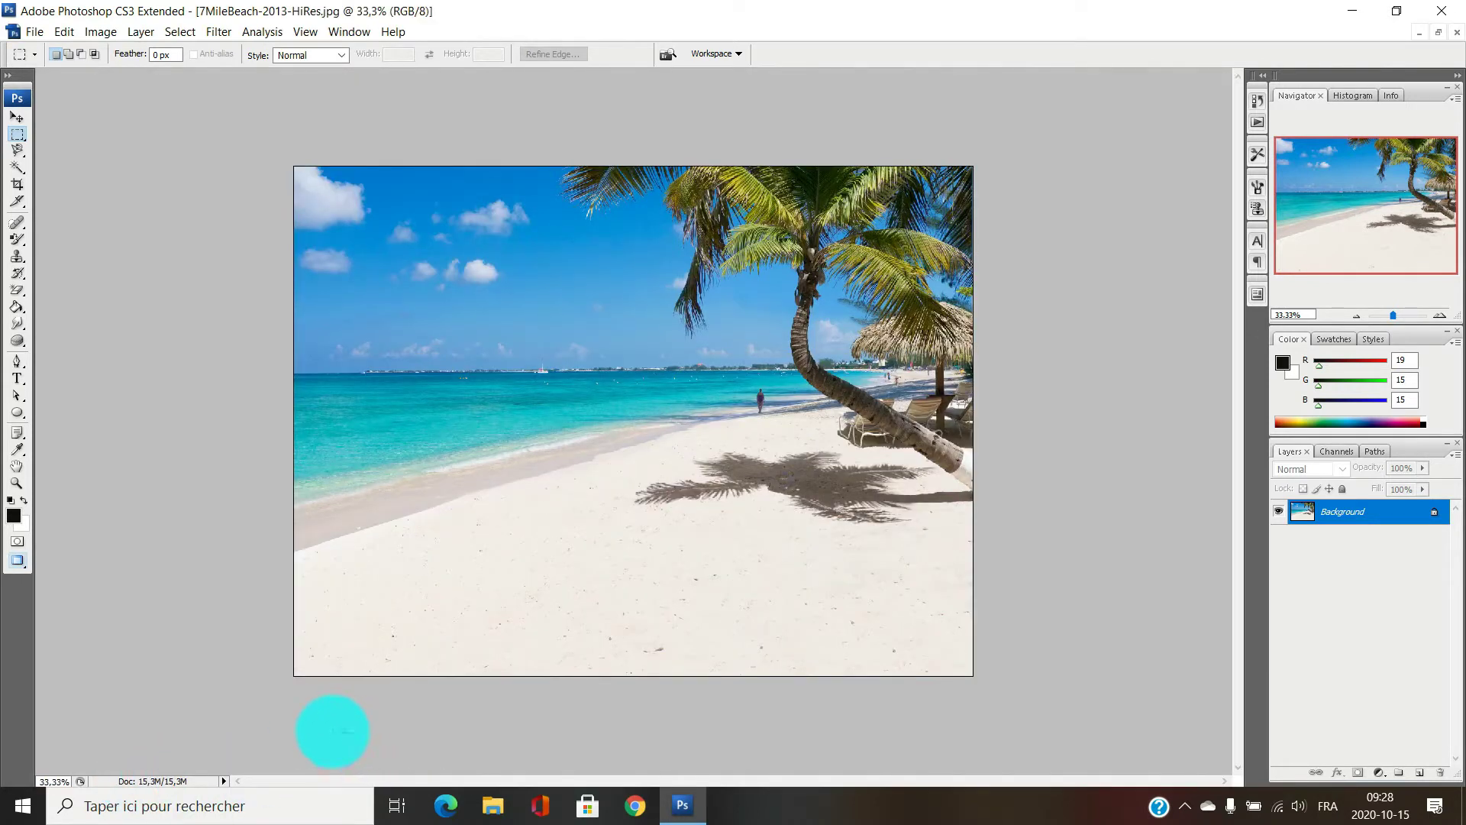
pyautogui.click(1439, 32)
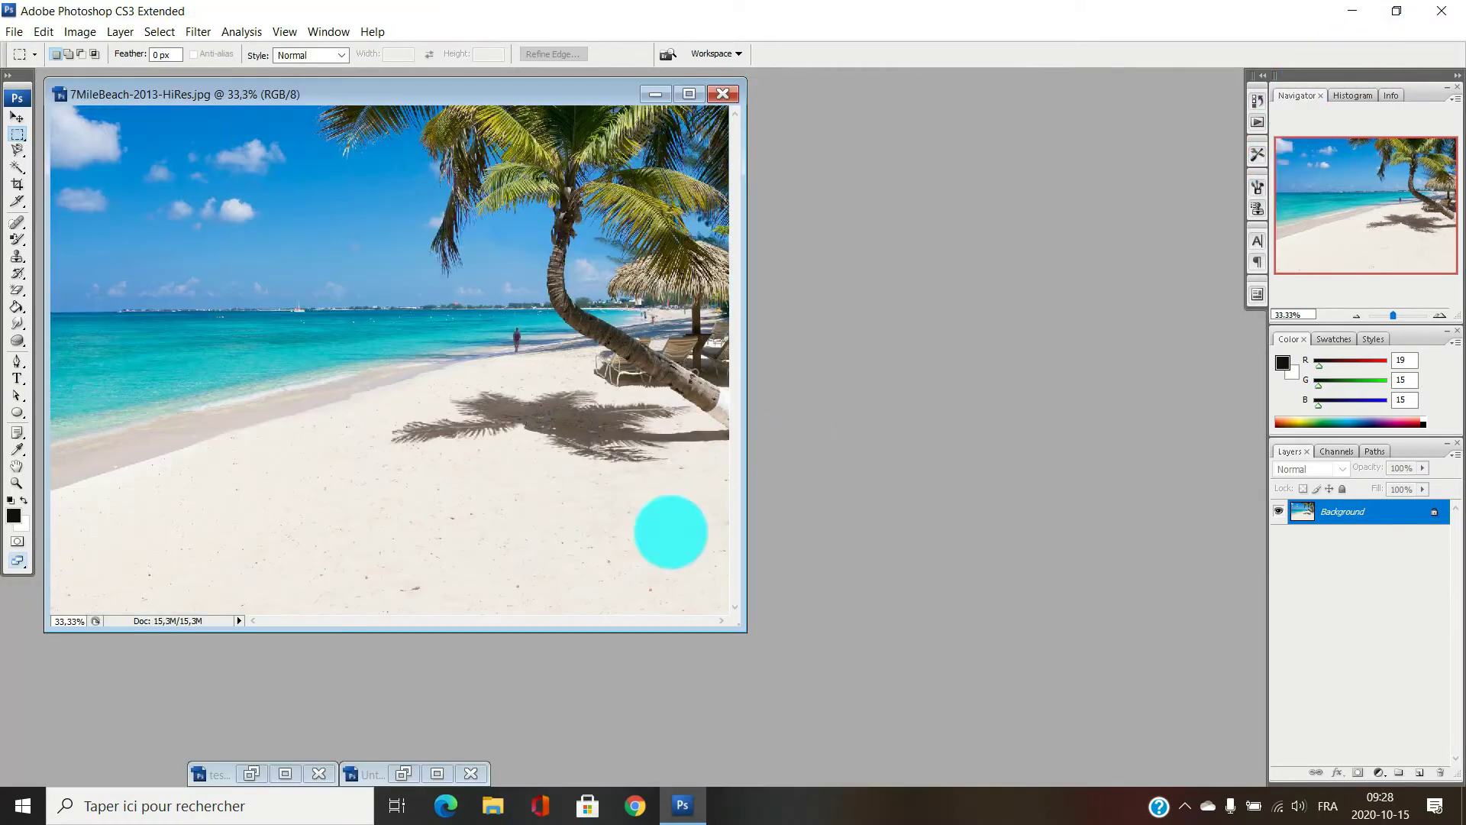
pyautogui.click(437, 777)
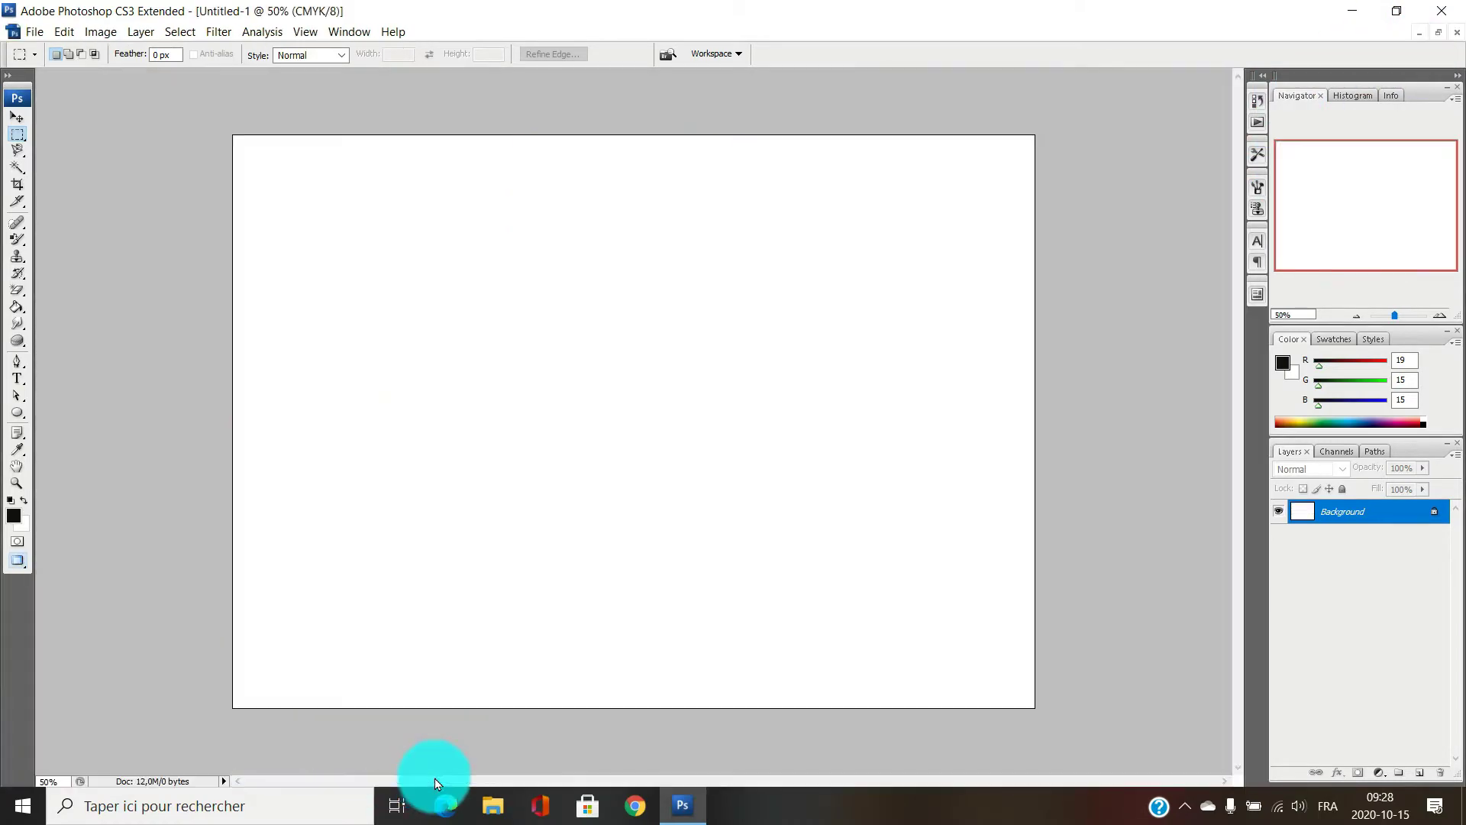
pyautogui.click(1438, 34)
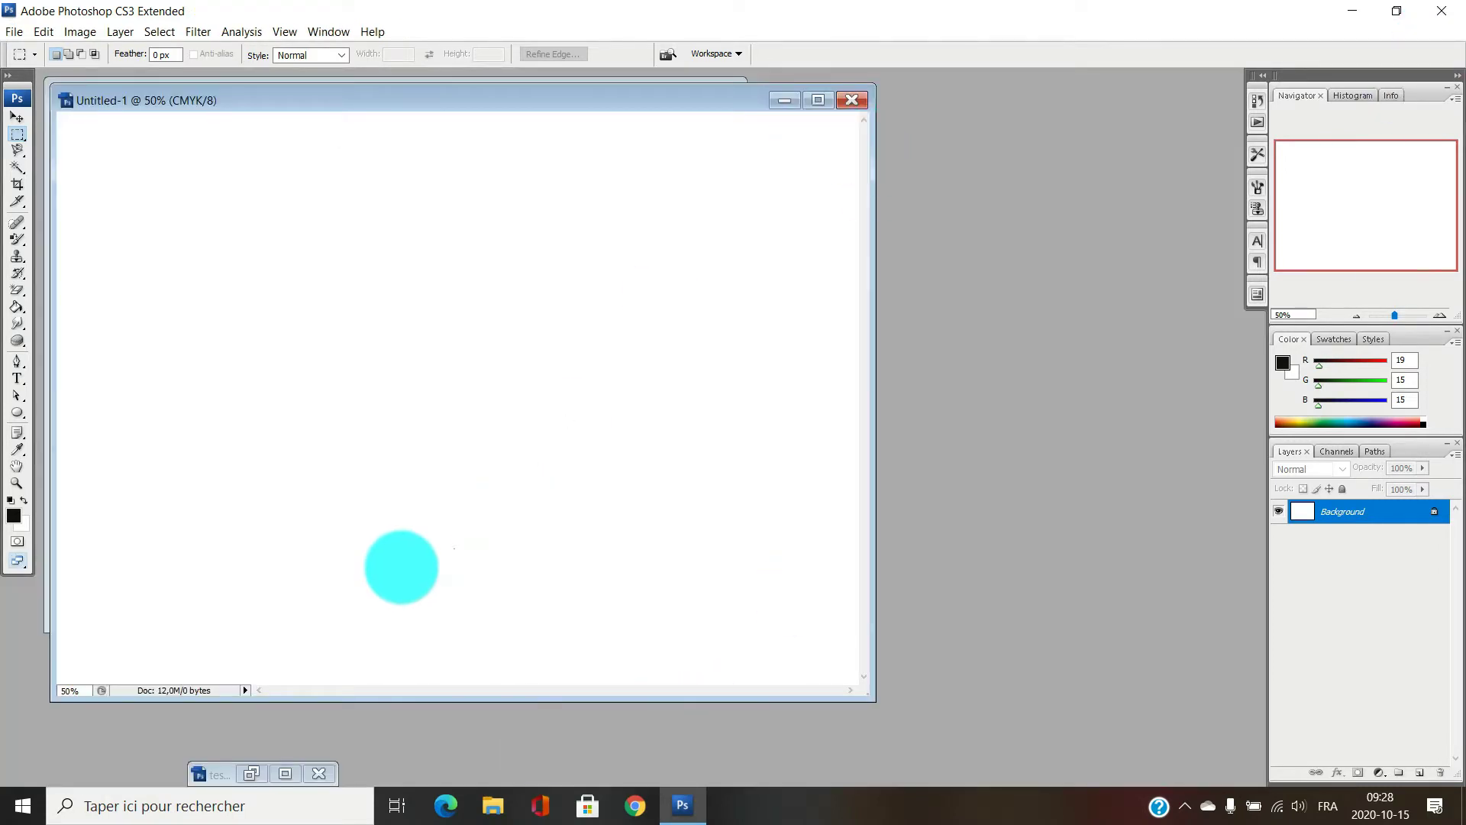
pyautogui.click(284, 774)
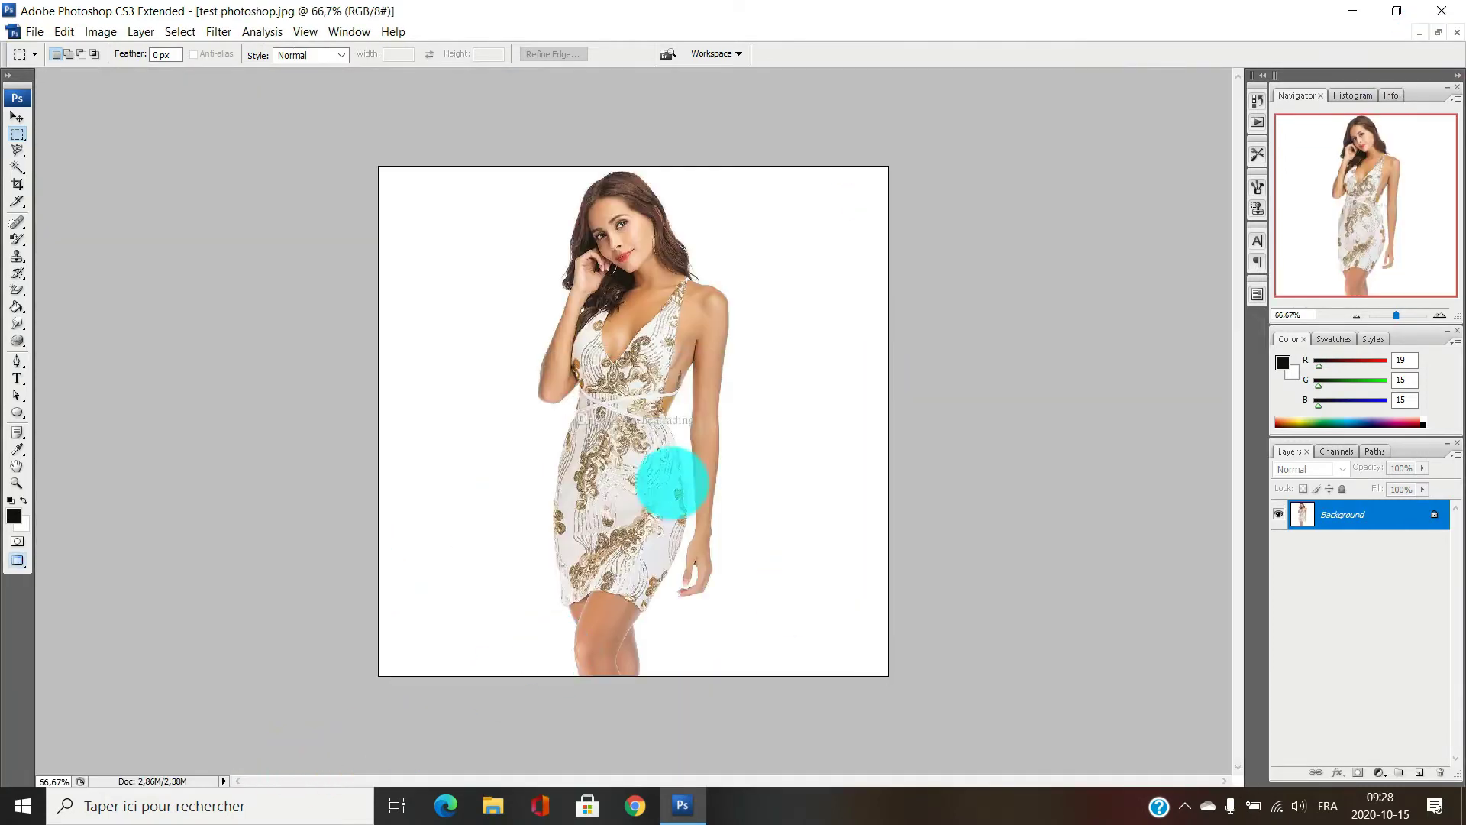
pyautogui.click(1438, 35)
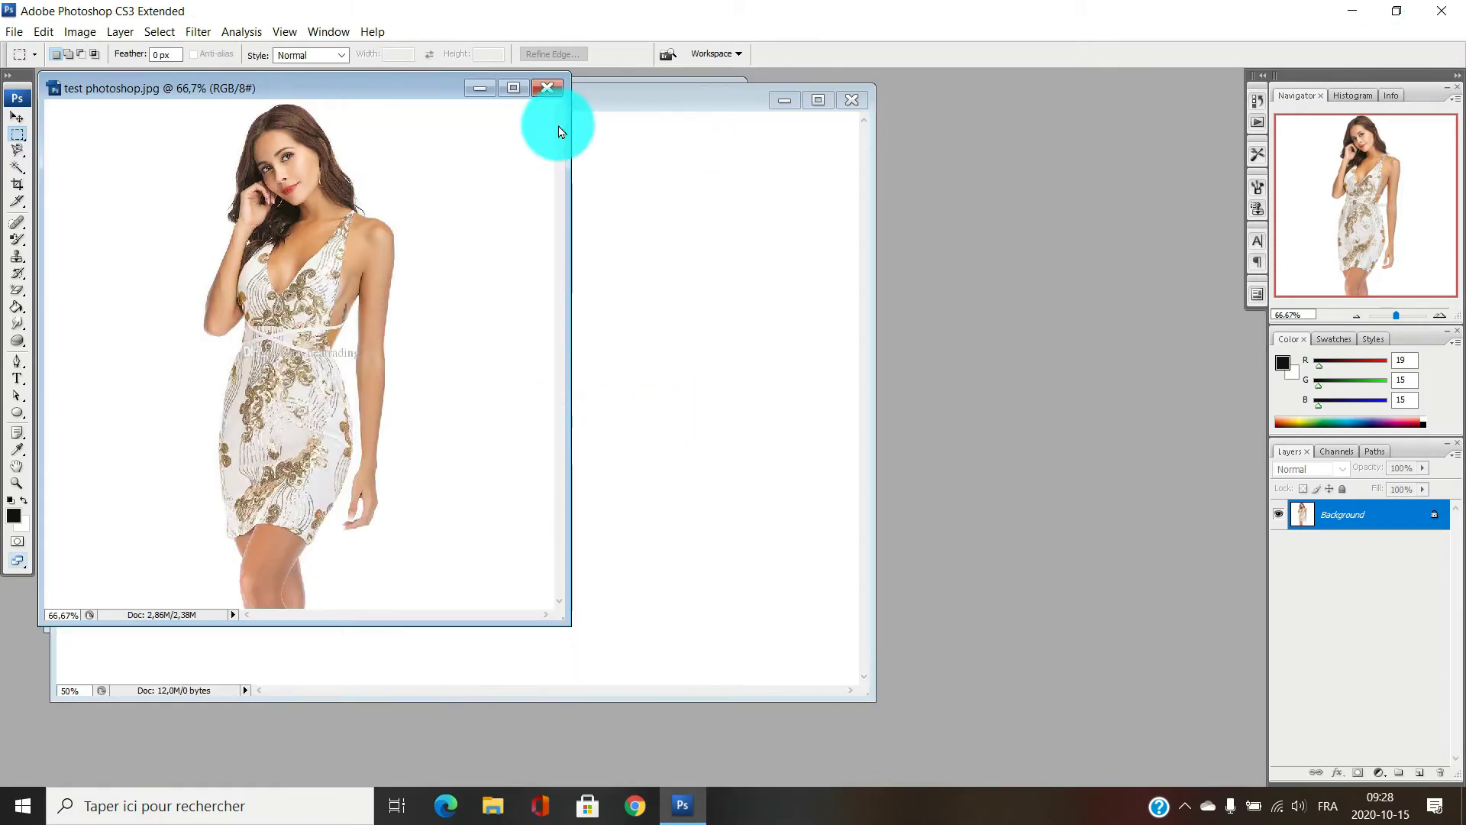
# - Clear the test photoshop.jpg and Untitled-1 windows out of the way and maximize the 7MileBeach-2013-HiRes.jpg photo
pyautogui.click(17, 117)
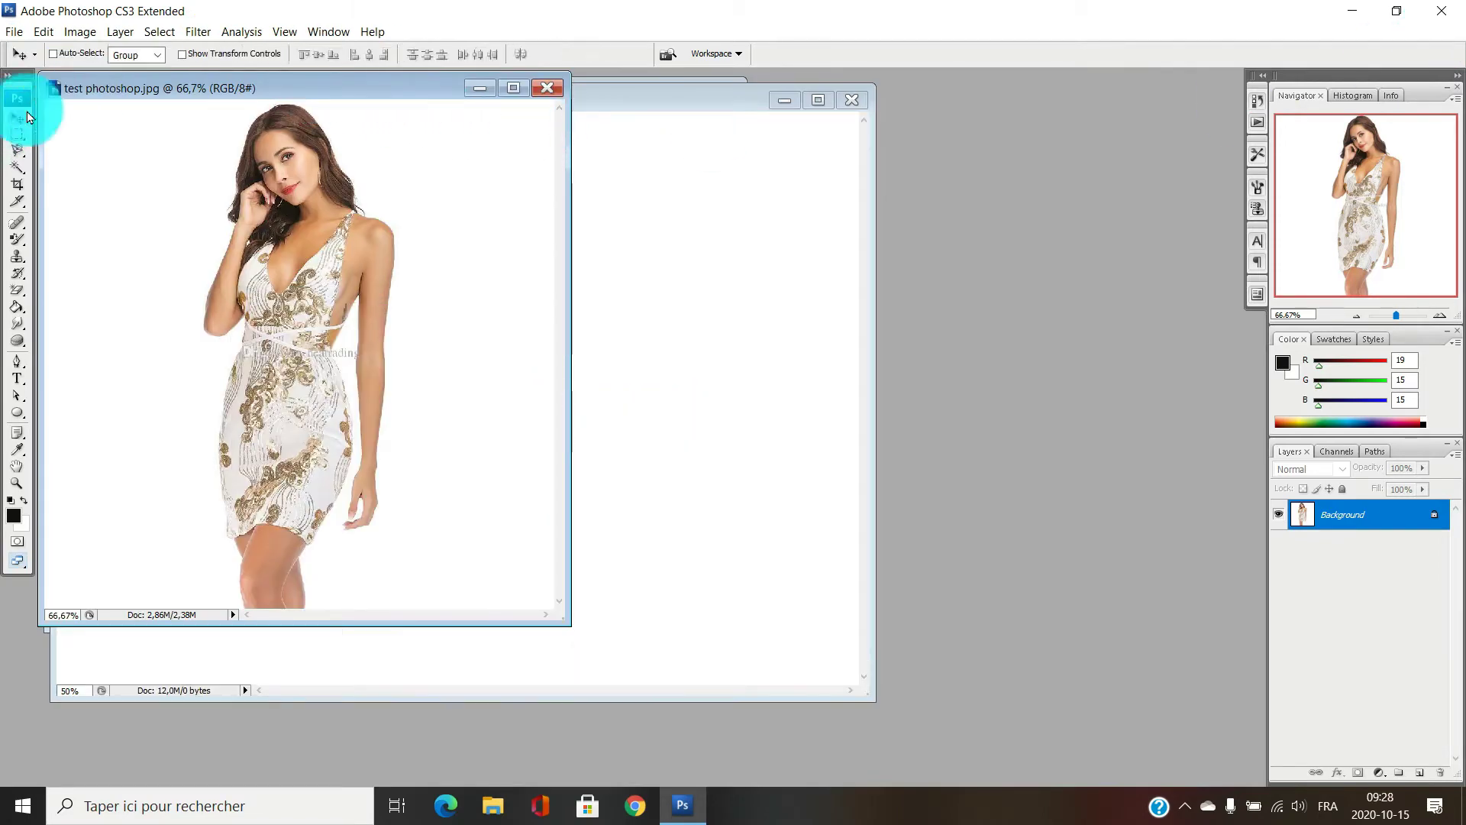
pyautogui.moveTo(153, 88); pyautogui.dragTo(785, 121)
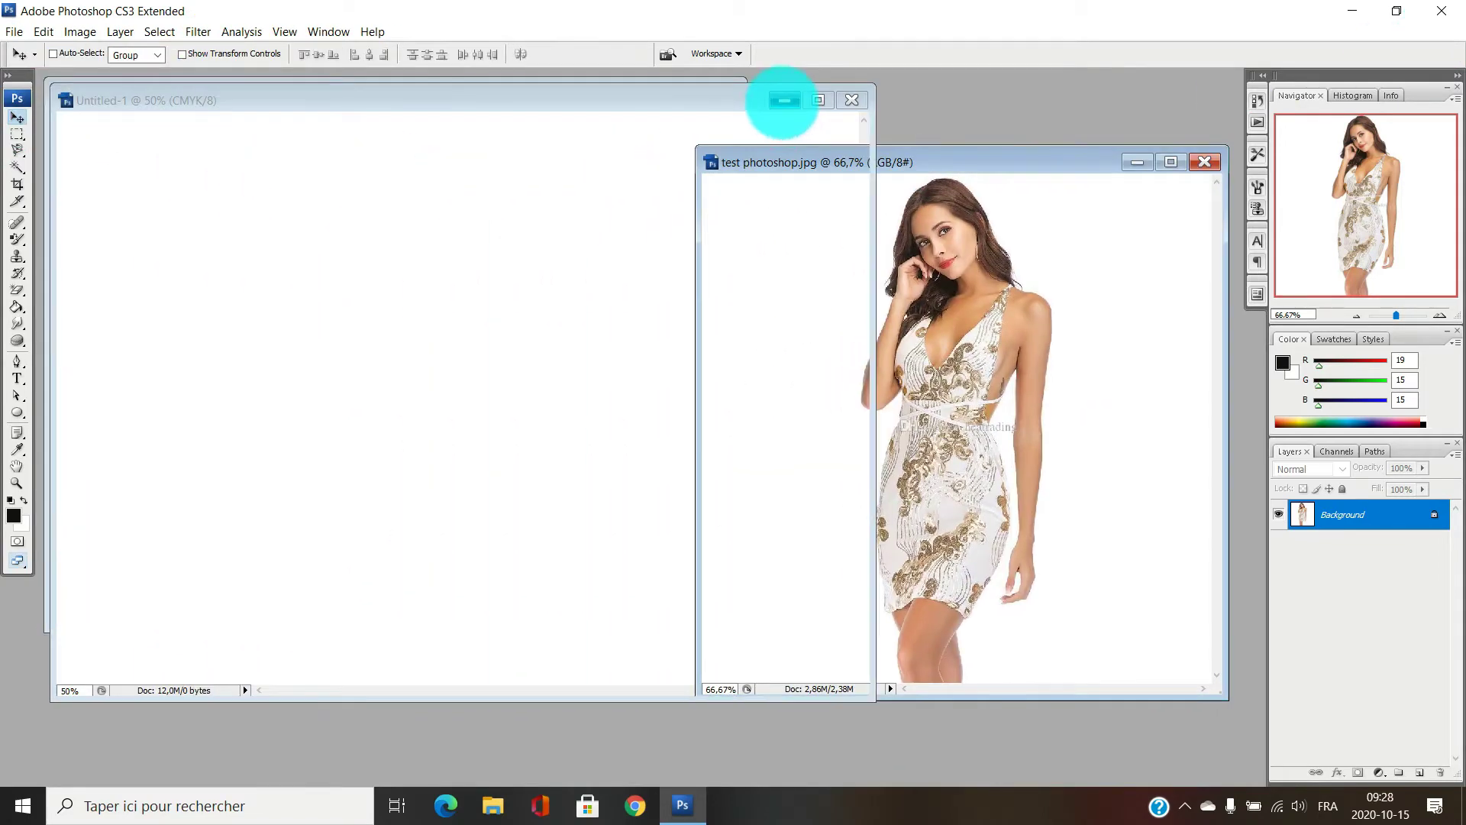
pyautogui.click(785, 100)
pyautogui.moveTo(460, 94); pyautogui.dragTo(569, 136)
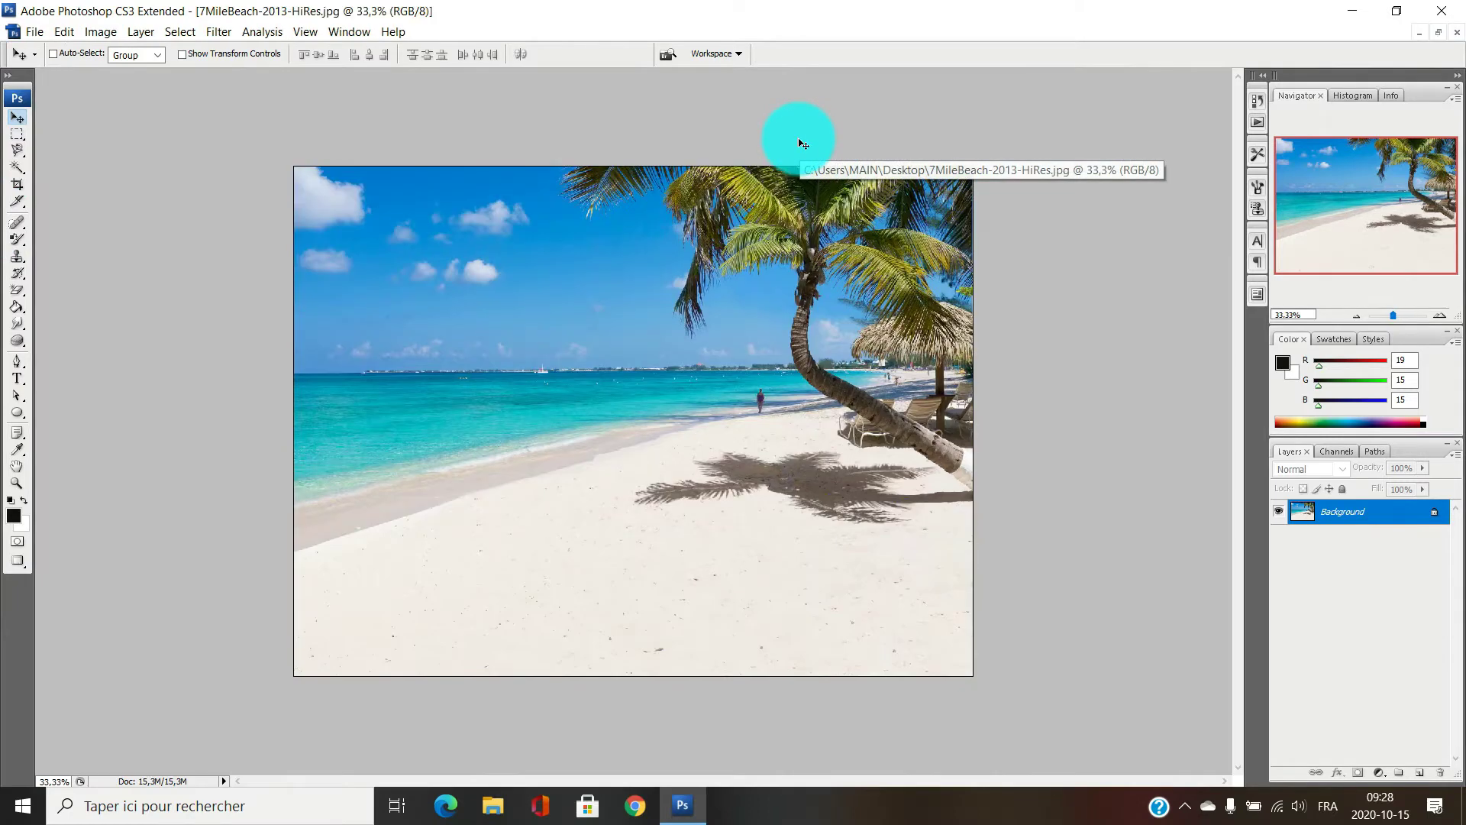
pyautogui.click(797, 136)
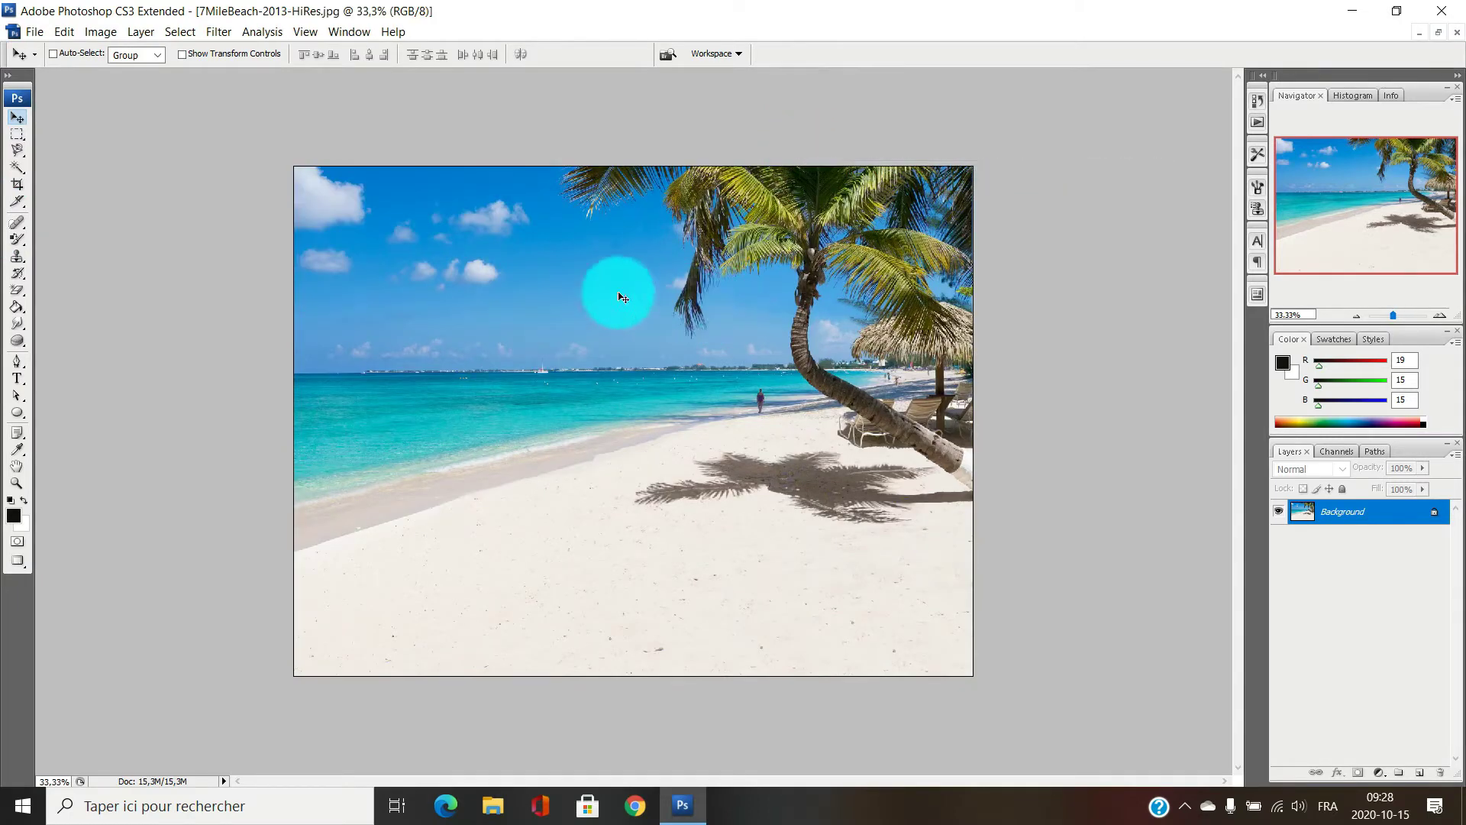
# - Zoom in on the person walking along the shoreline in the beach photo to 300% with the Zoom tool
pyautogui.click(16, 484)
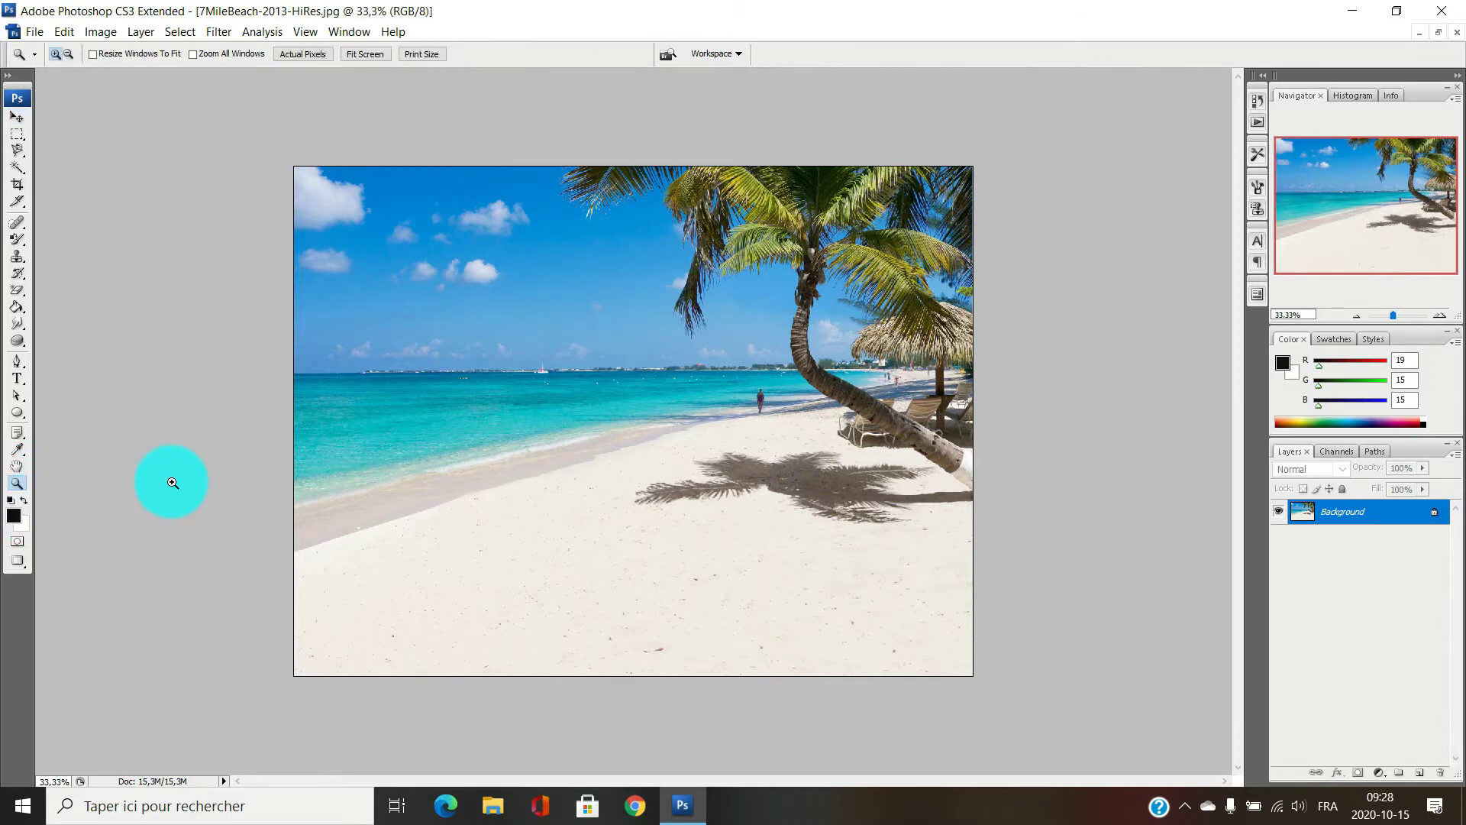
pyautogui.click(931, 511)
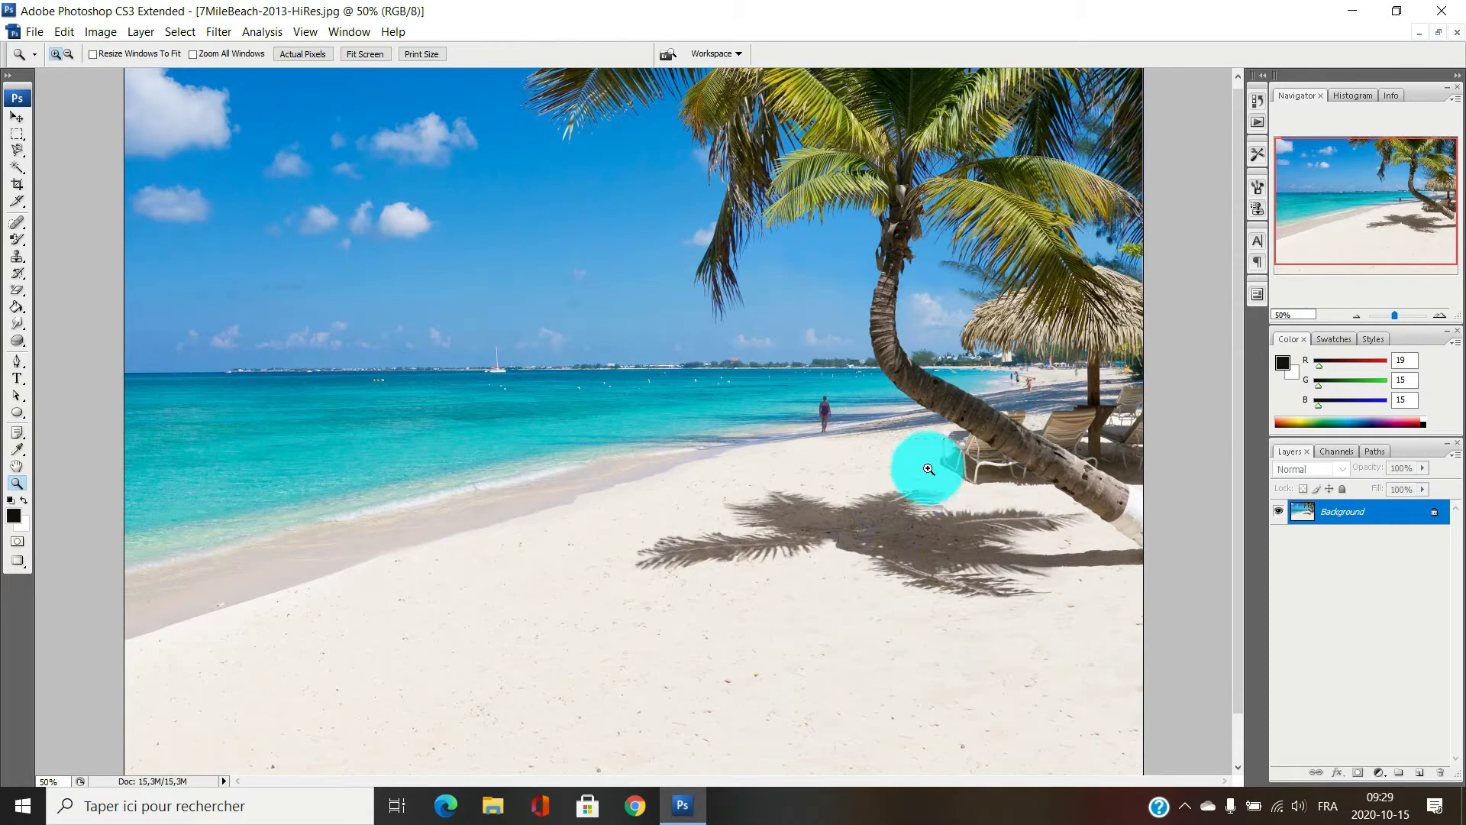
pyautogui.click(720, 353)
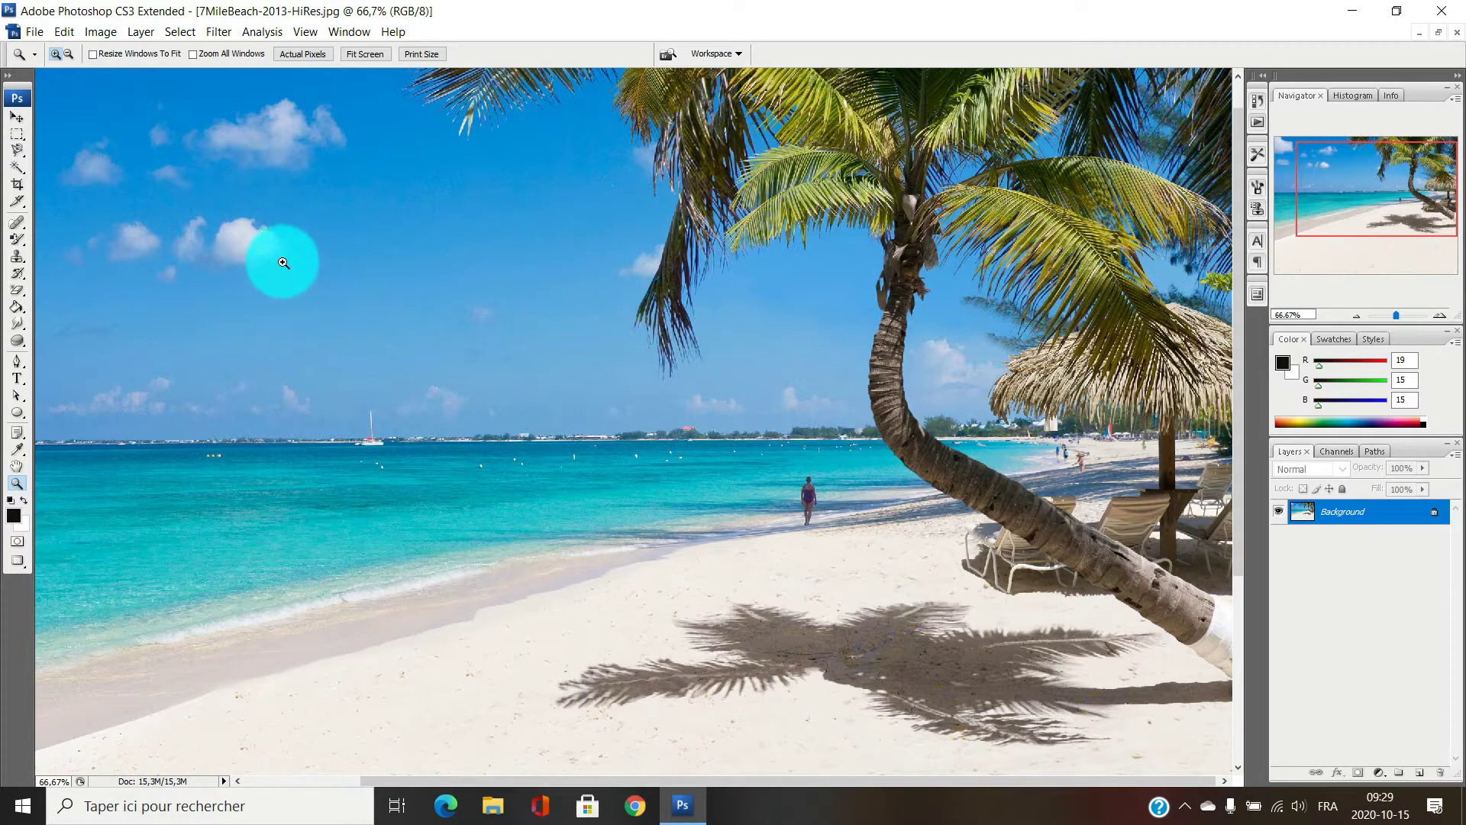
pyautogui.click(814, 498)
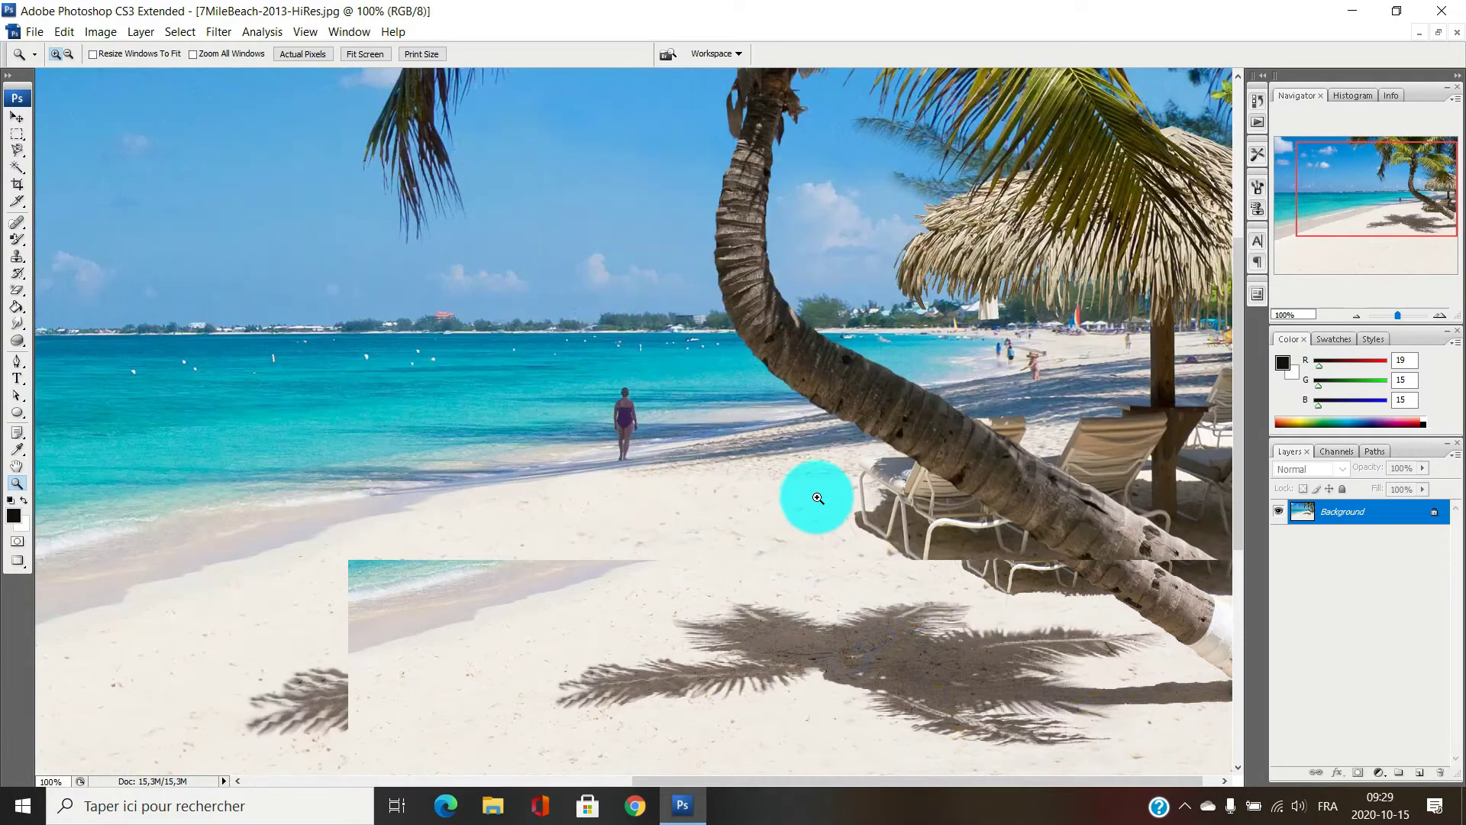
pyautogui.click(646, 424)
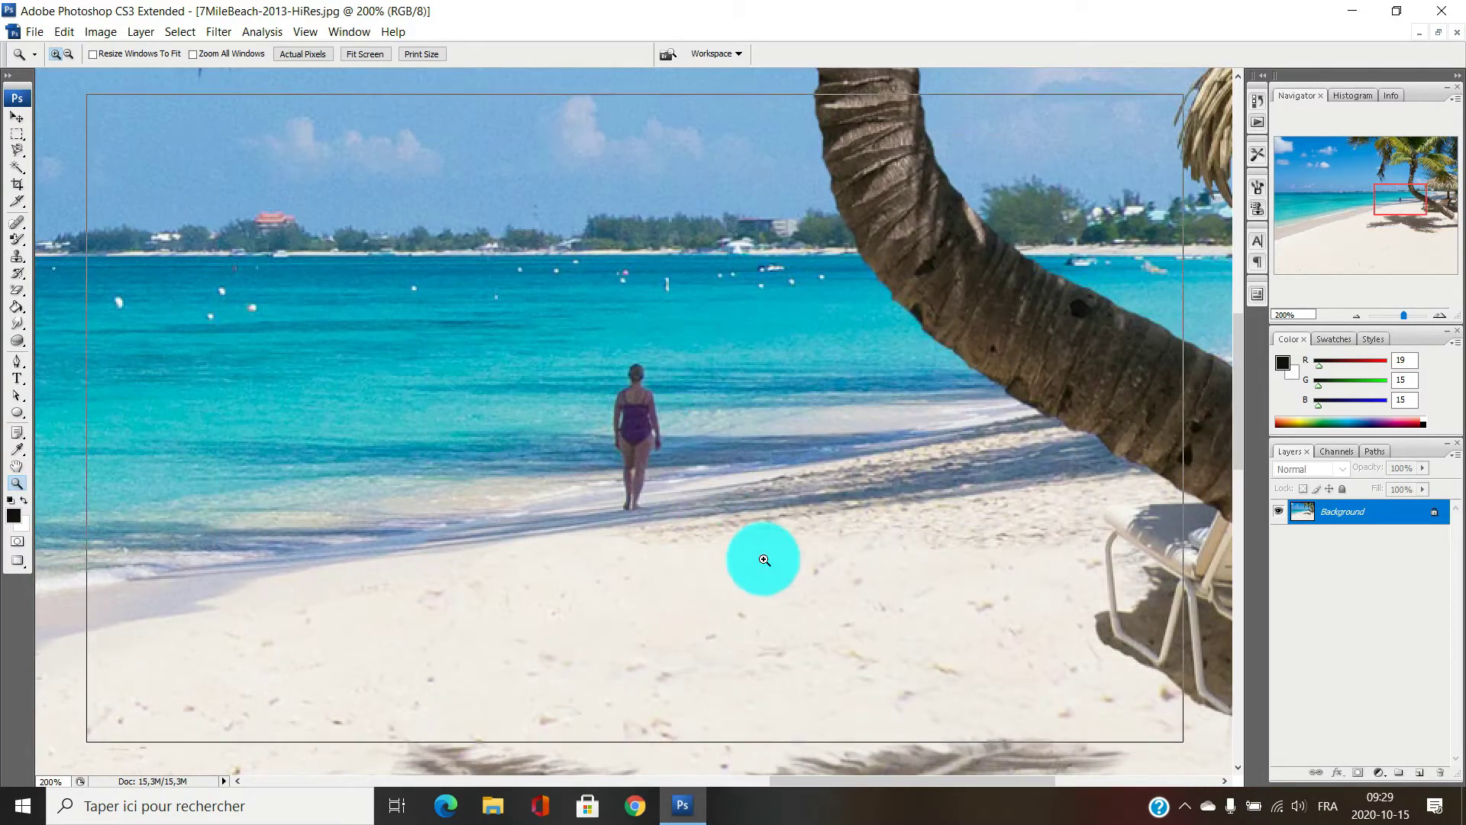
pyautogui.click(762, 556)
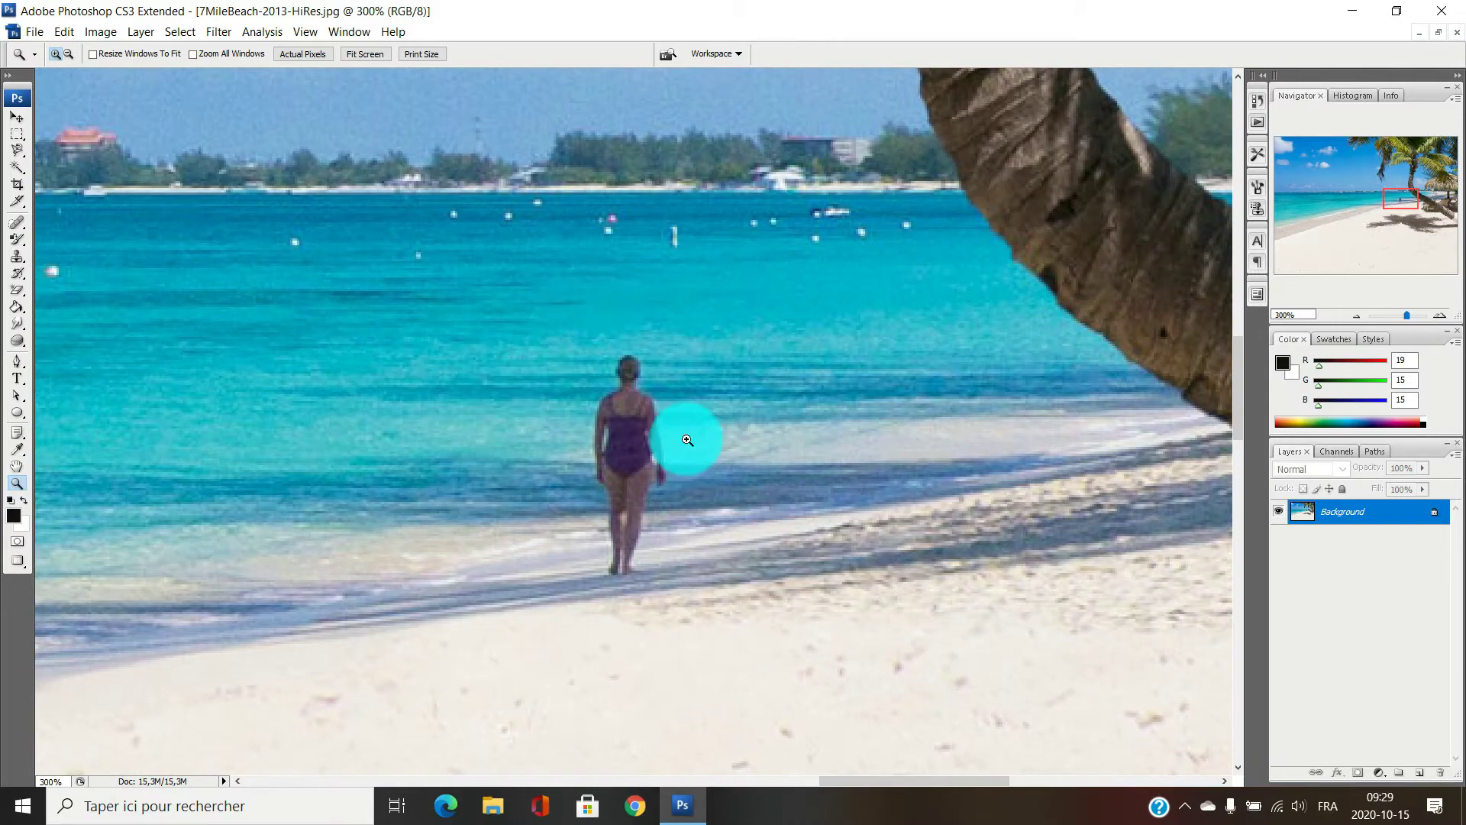
# - Zoom the beach photo back out to 50%
pyautogui.click(68, 55)
pyautogui.click(667, 419)
pyautogui.click(669, 421)
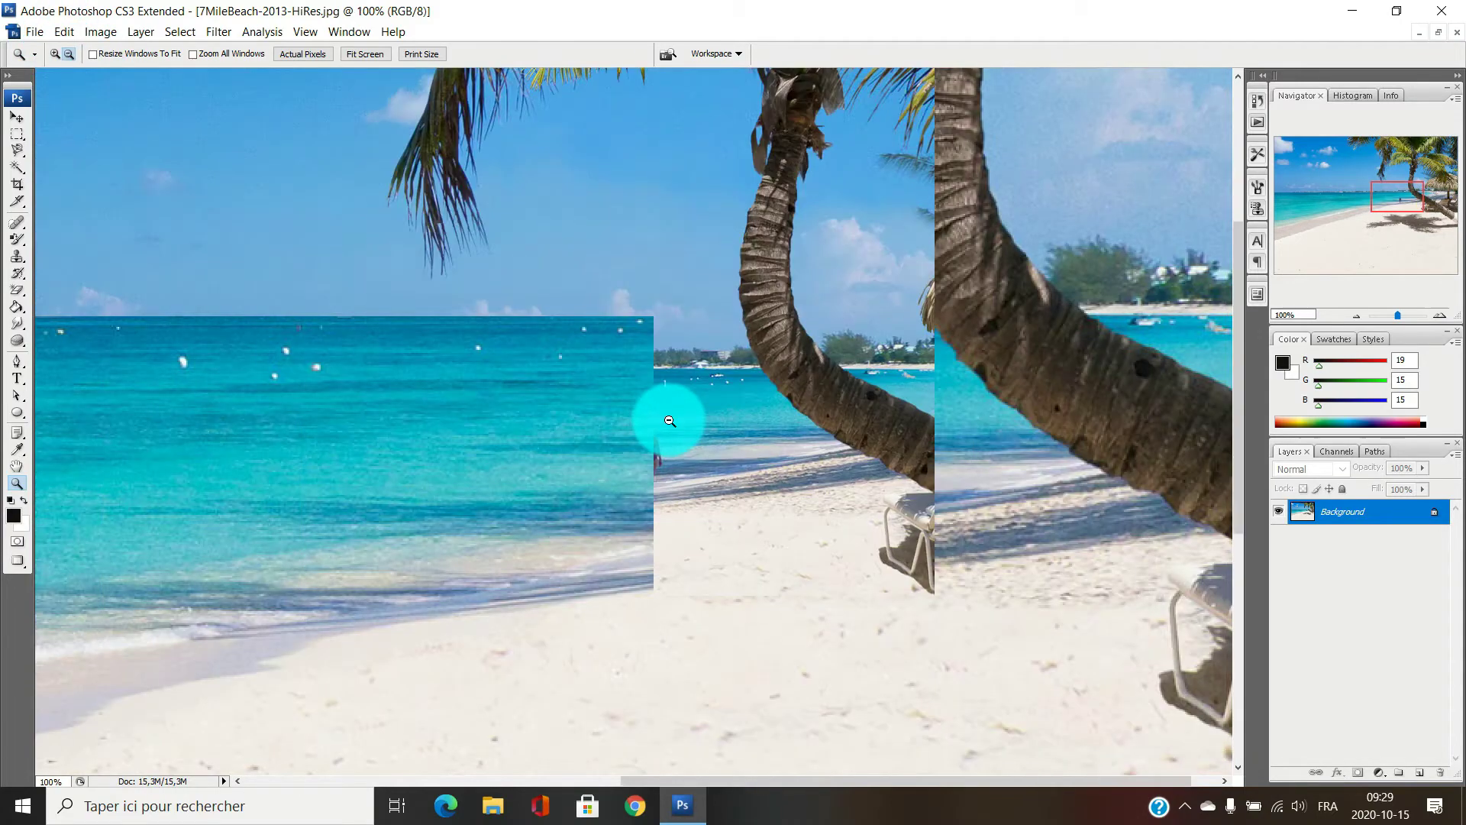
pyautogui.click(668, 417)
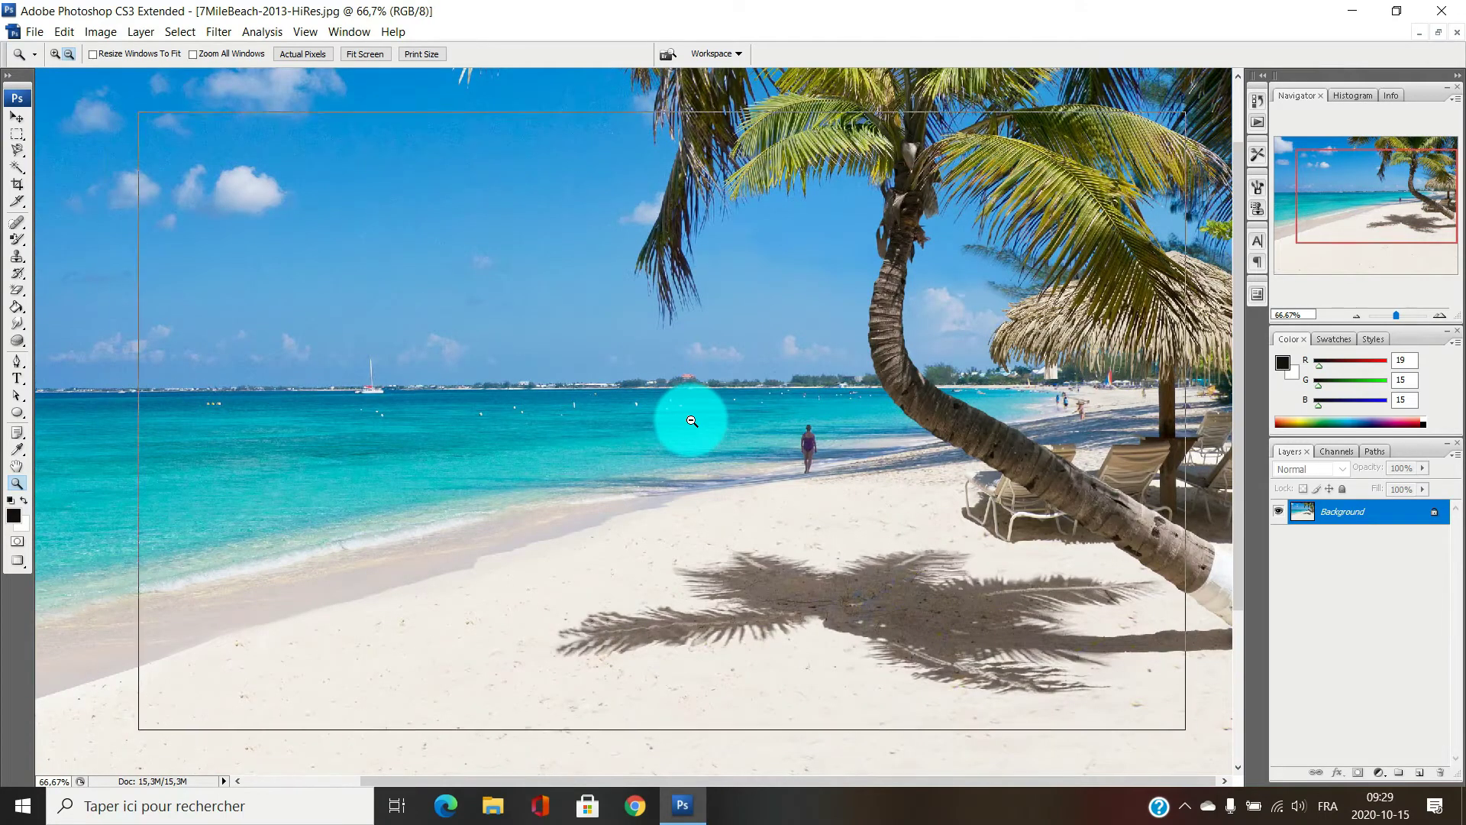
pyautogui.click(692, 421)
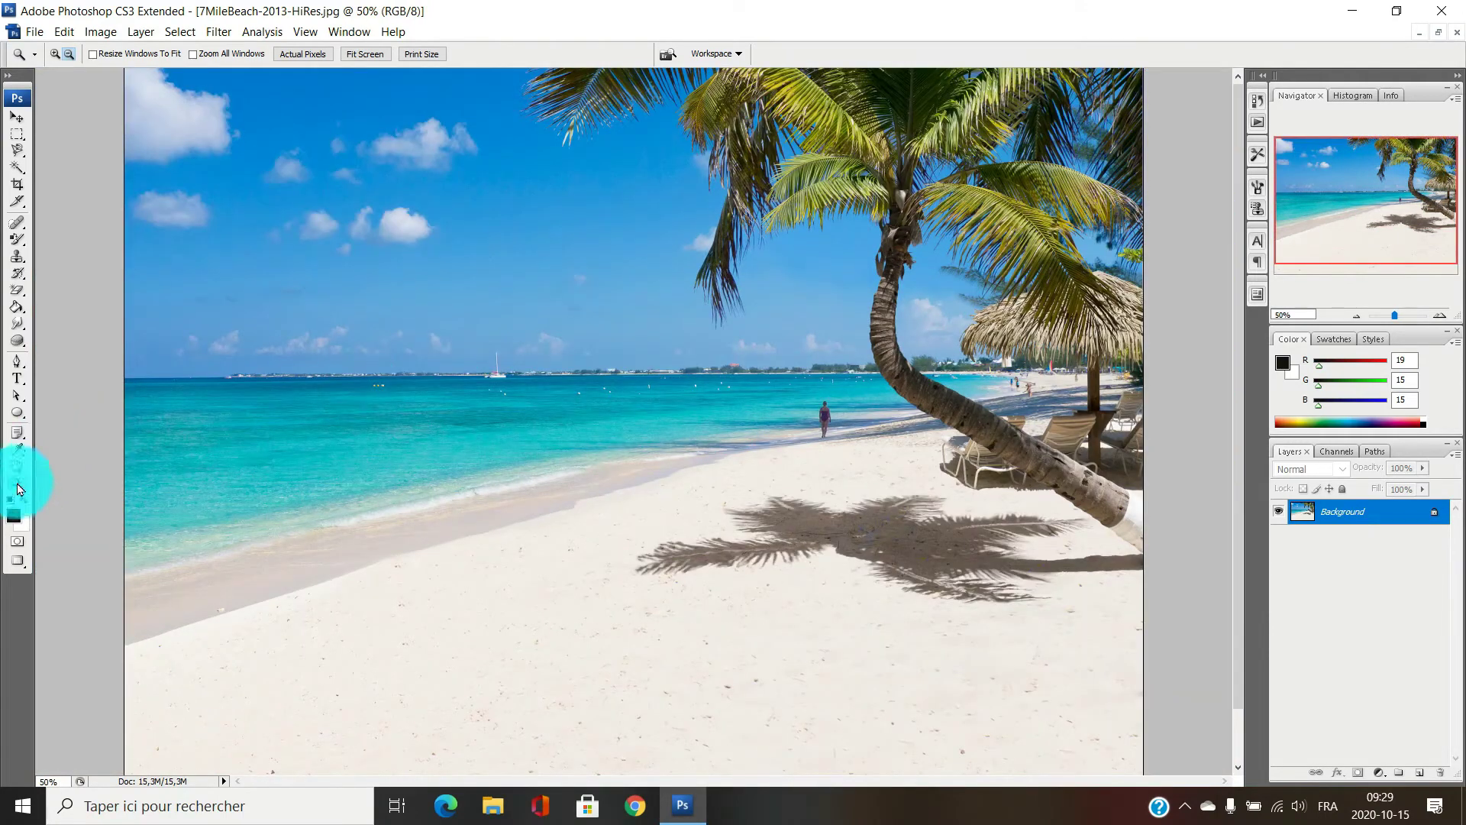
# - Zoom in on the clouds in the sky of the beach photo to 100%
pyautogui.click(56, 55)
pyautogui.click(442, 233)
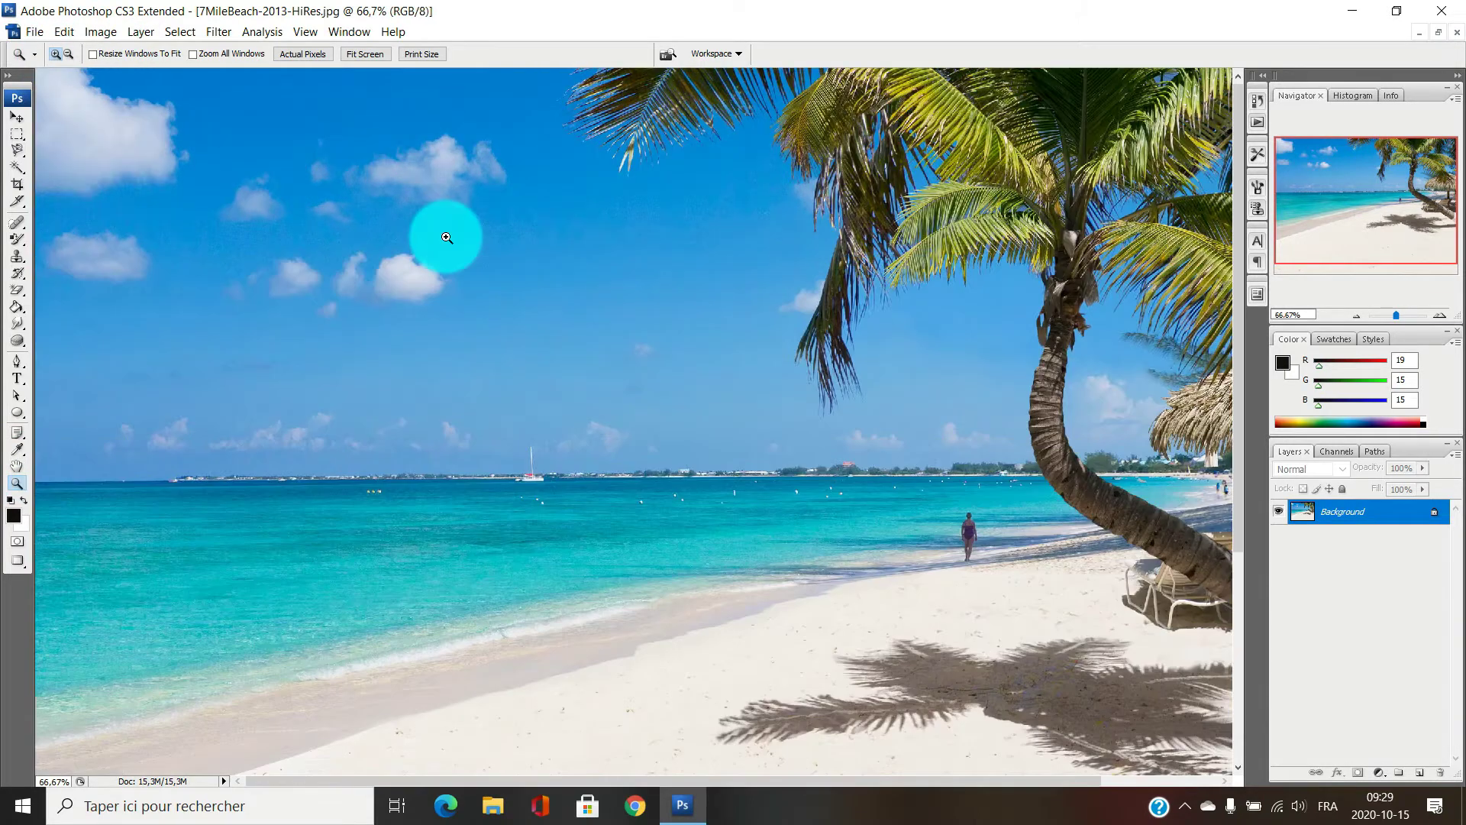
pyautogui.click(440, 291)
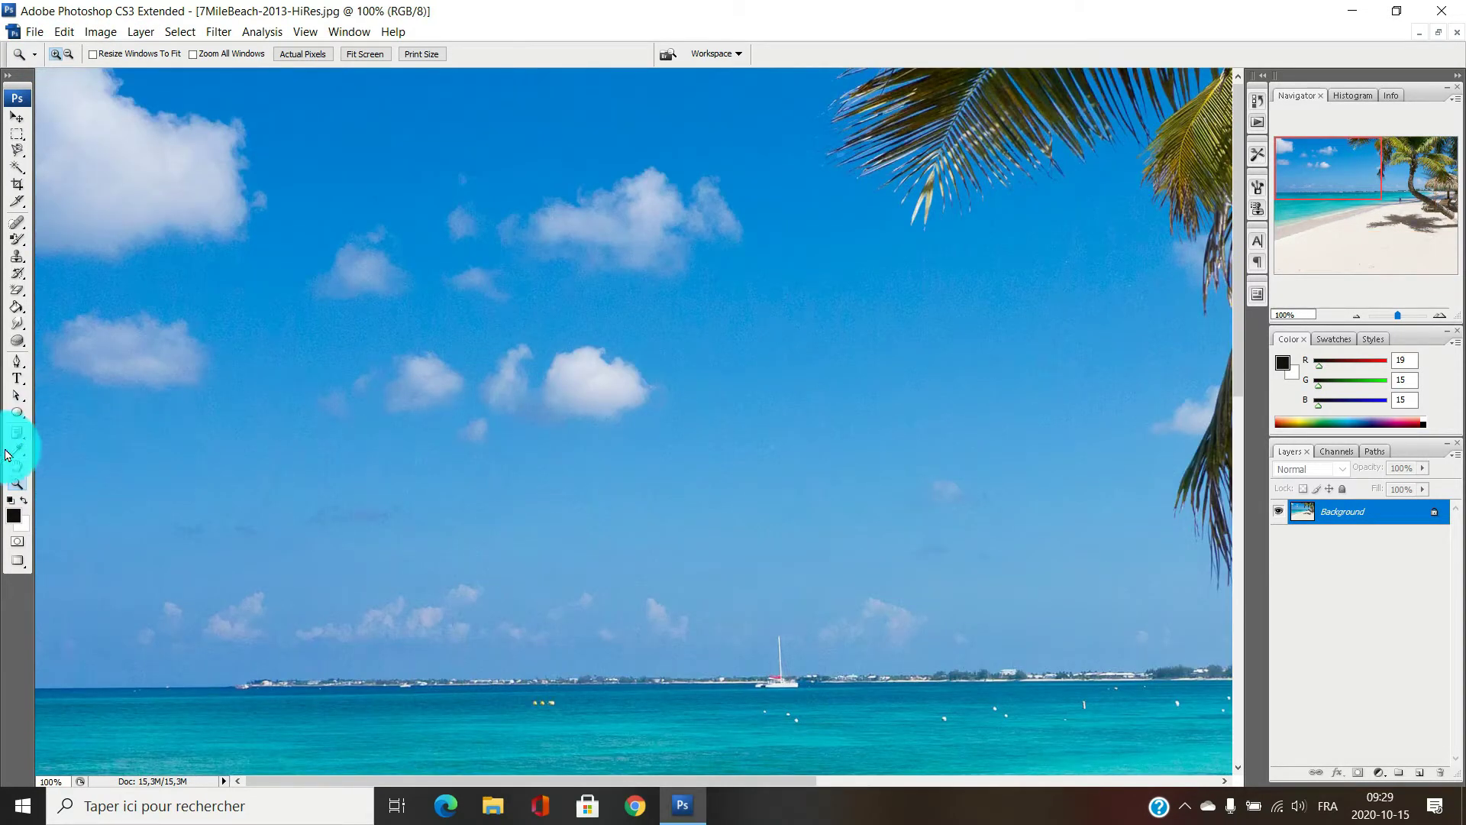
# - Pan the magnified beach photo from the sky to the palm trunk and its shadow with the Hand tool
pyautogui.click(19, 475)
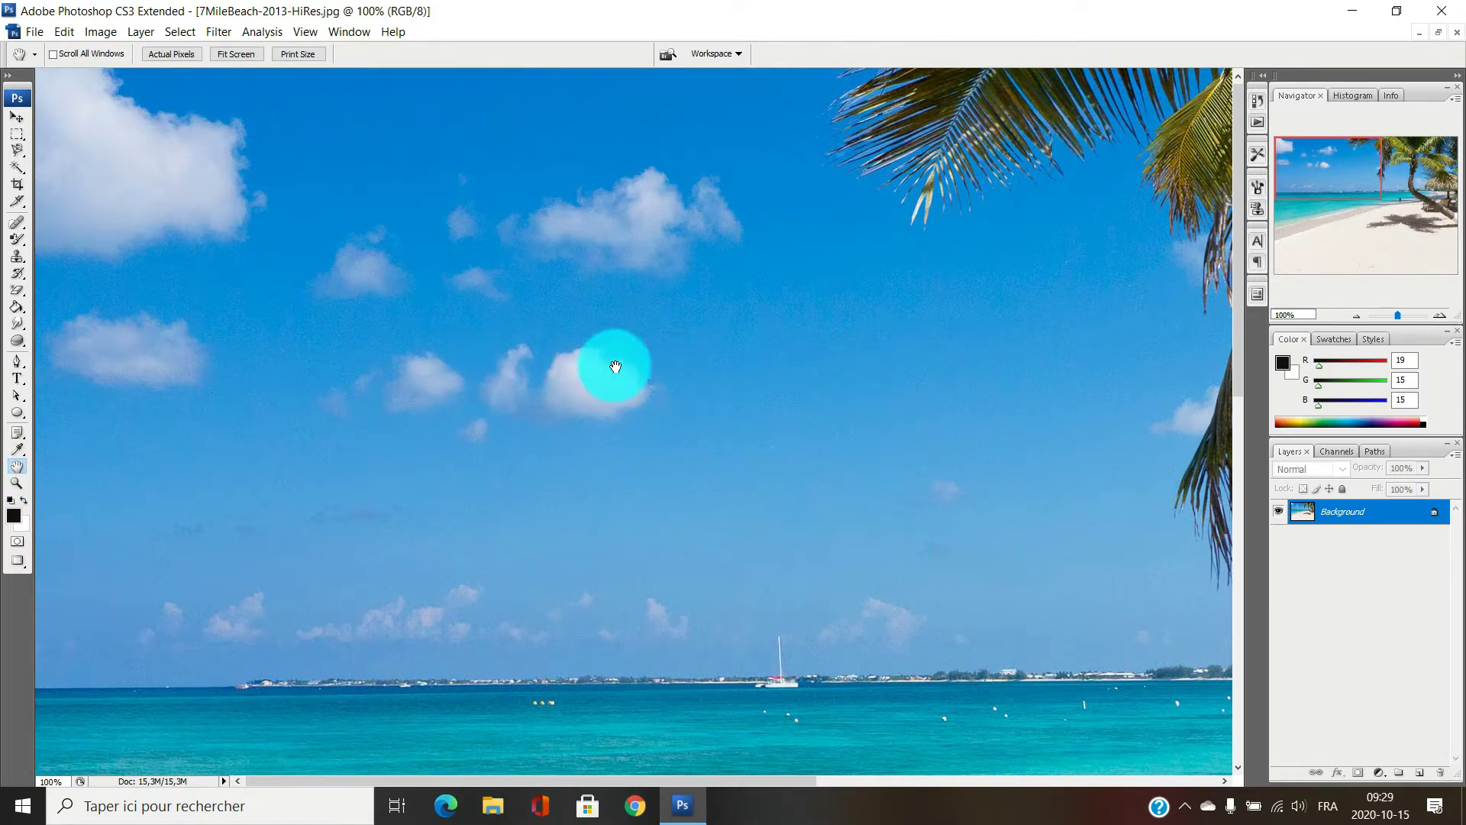
pyautogui.moveTo(946, 588); pyautogui.dragTo(530, 398)
pyautogui.moveTo(918, 563); pyautogui.dragTo(550, 448)
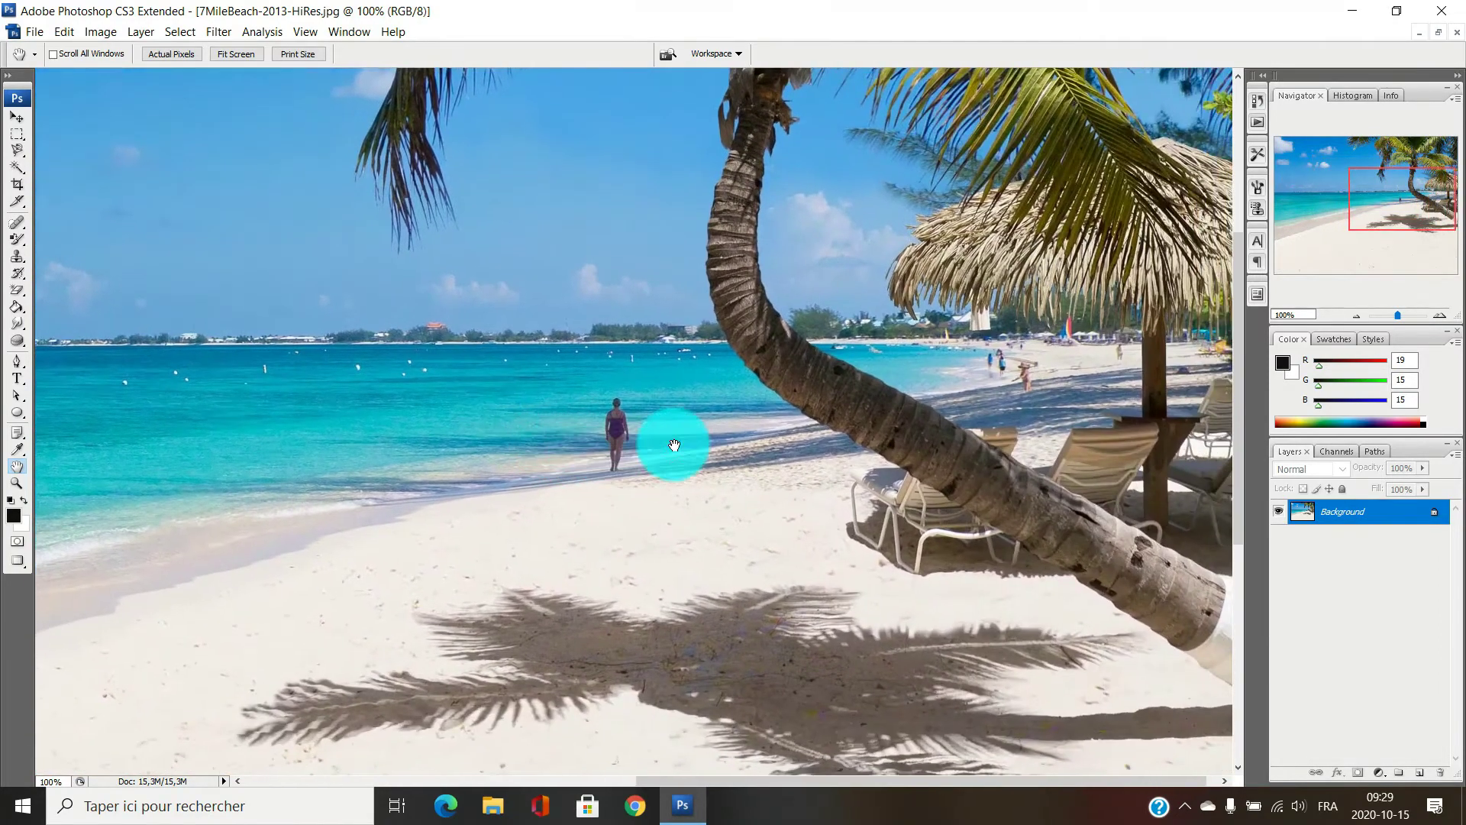
# - Activate the Eyedropper tool and set the foreground color to bright red #fc062e
pyautogui.click(17, 452)
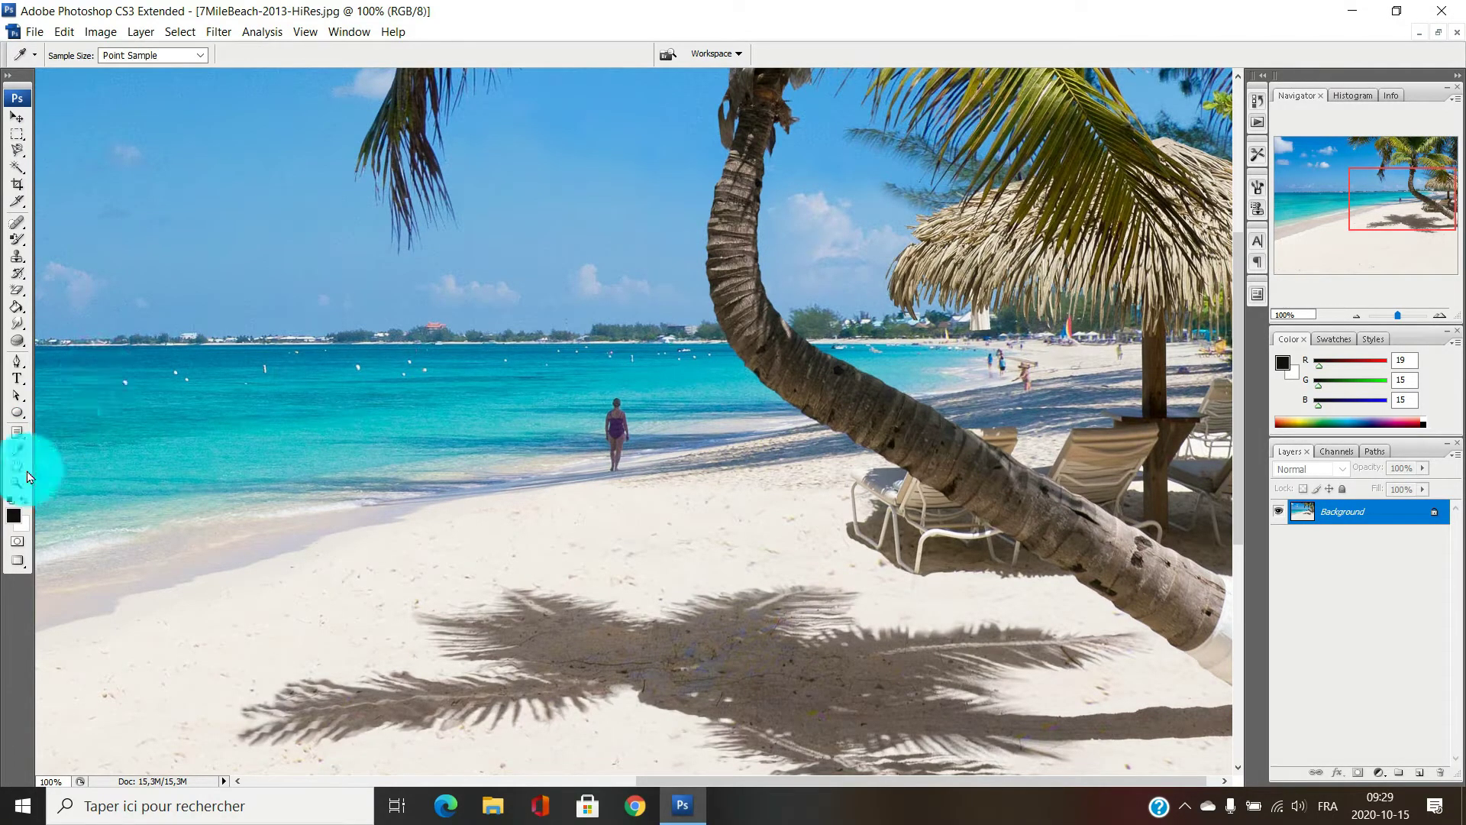
pyautogui.click(13, 519)
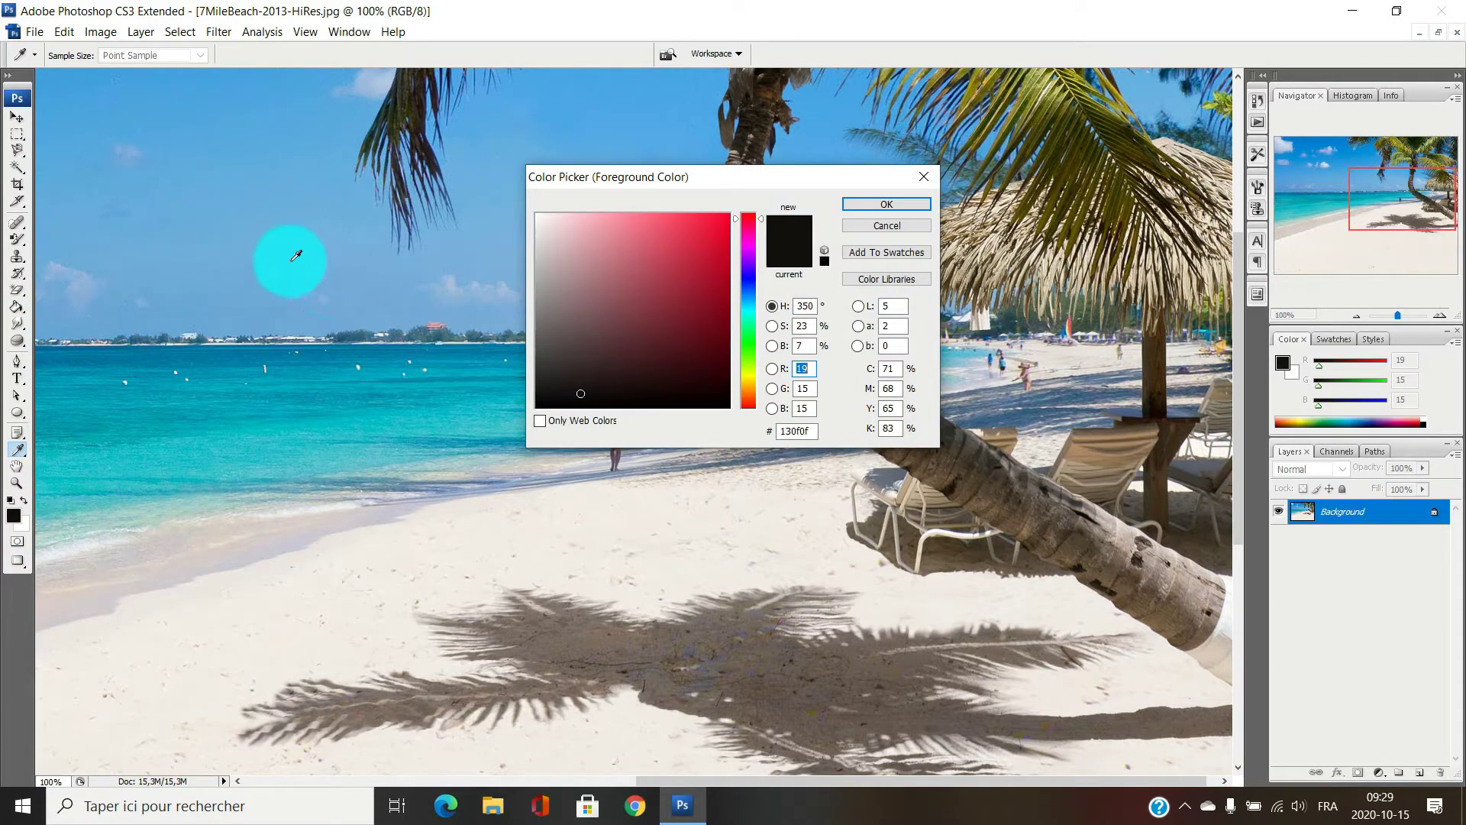
pyautogui.moveTo(616, 372); pyautogui.dragTo(537, 223)
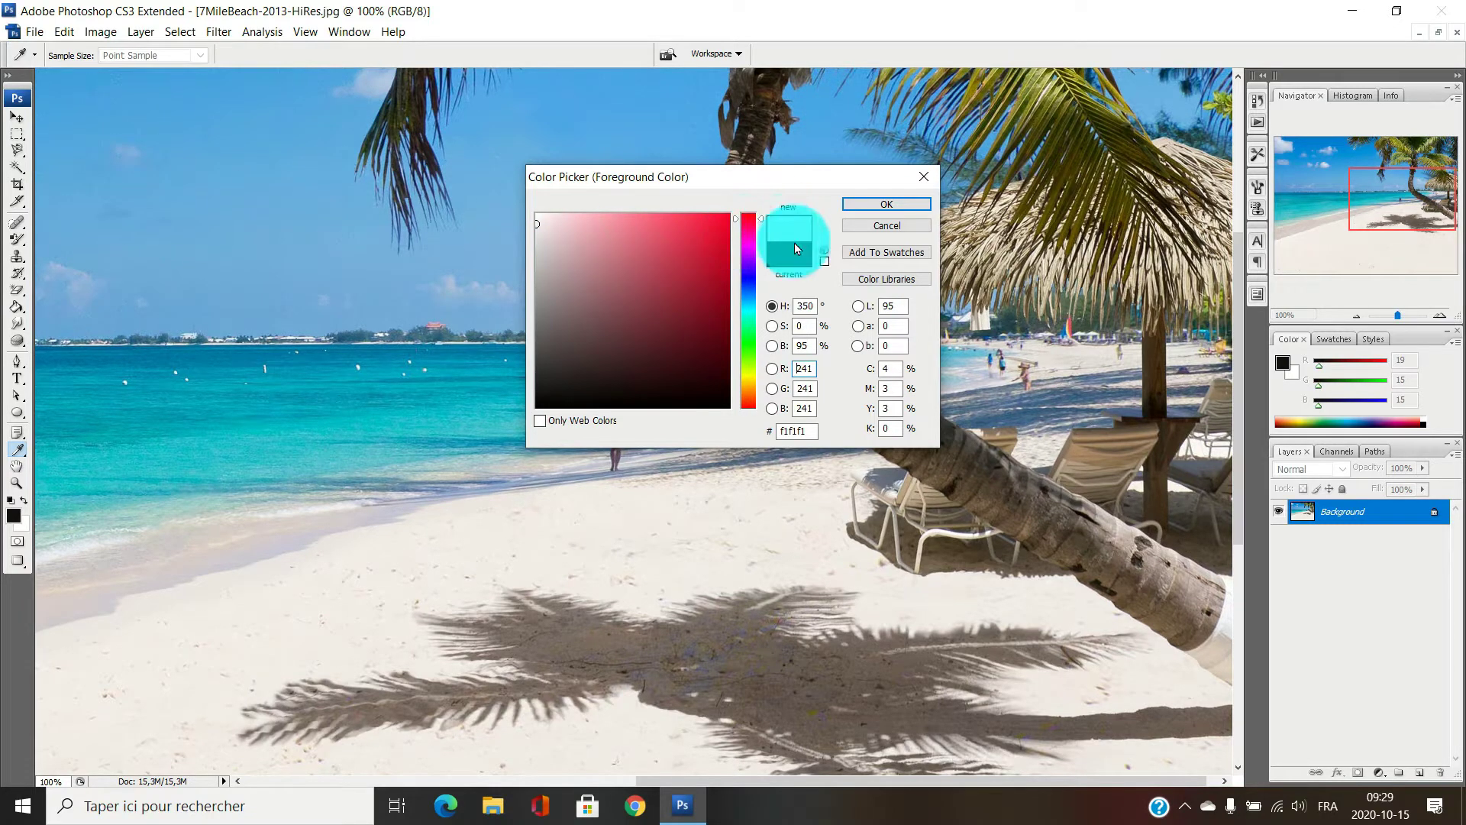
pyautogui.click(727, 212)
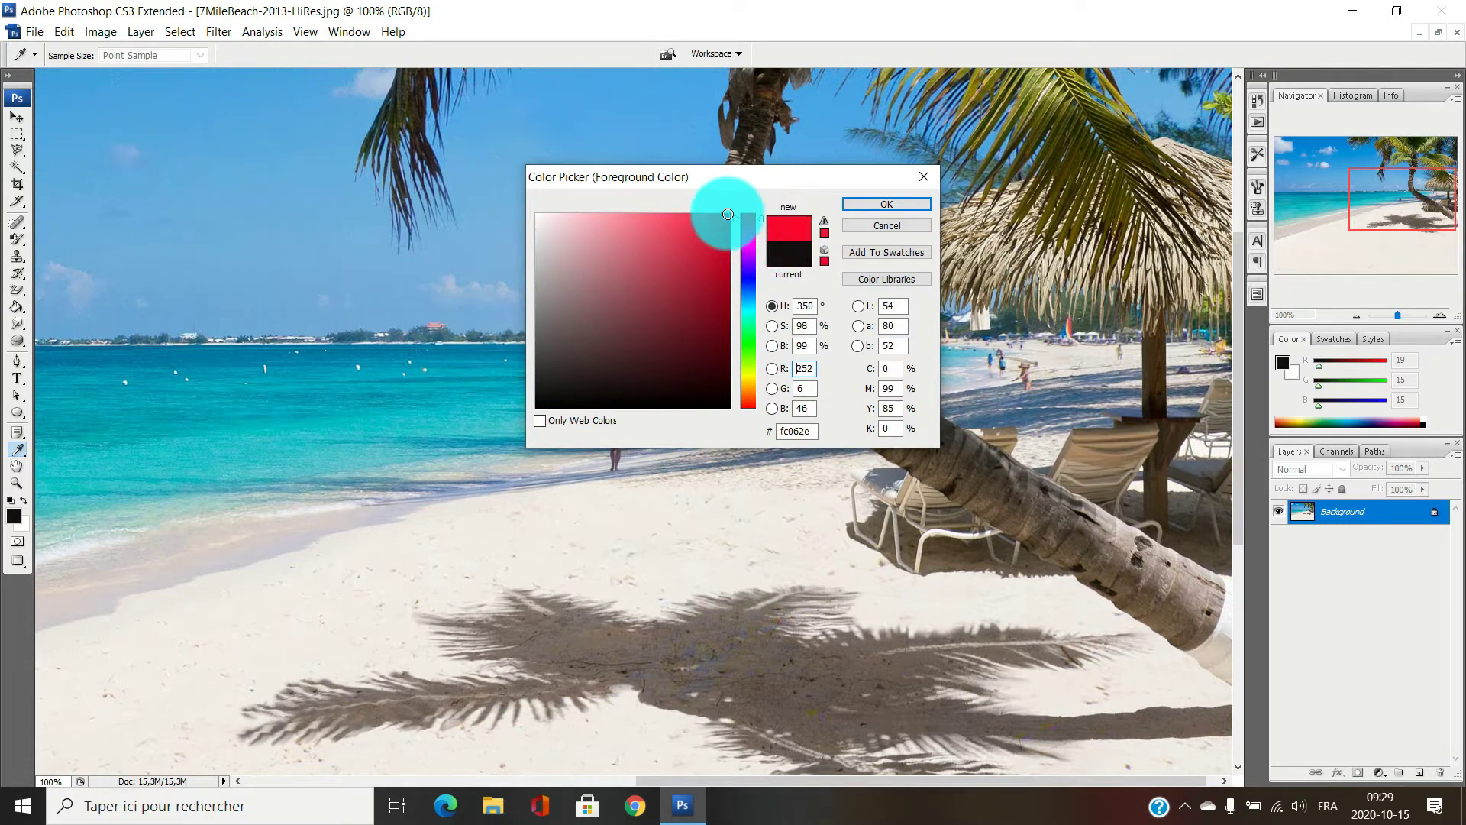
pyautogui.click(859, 204)
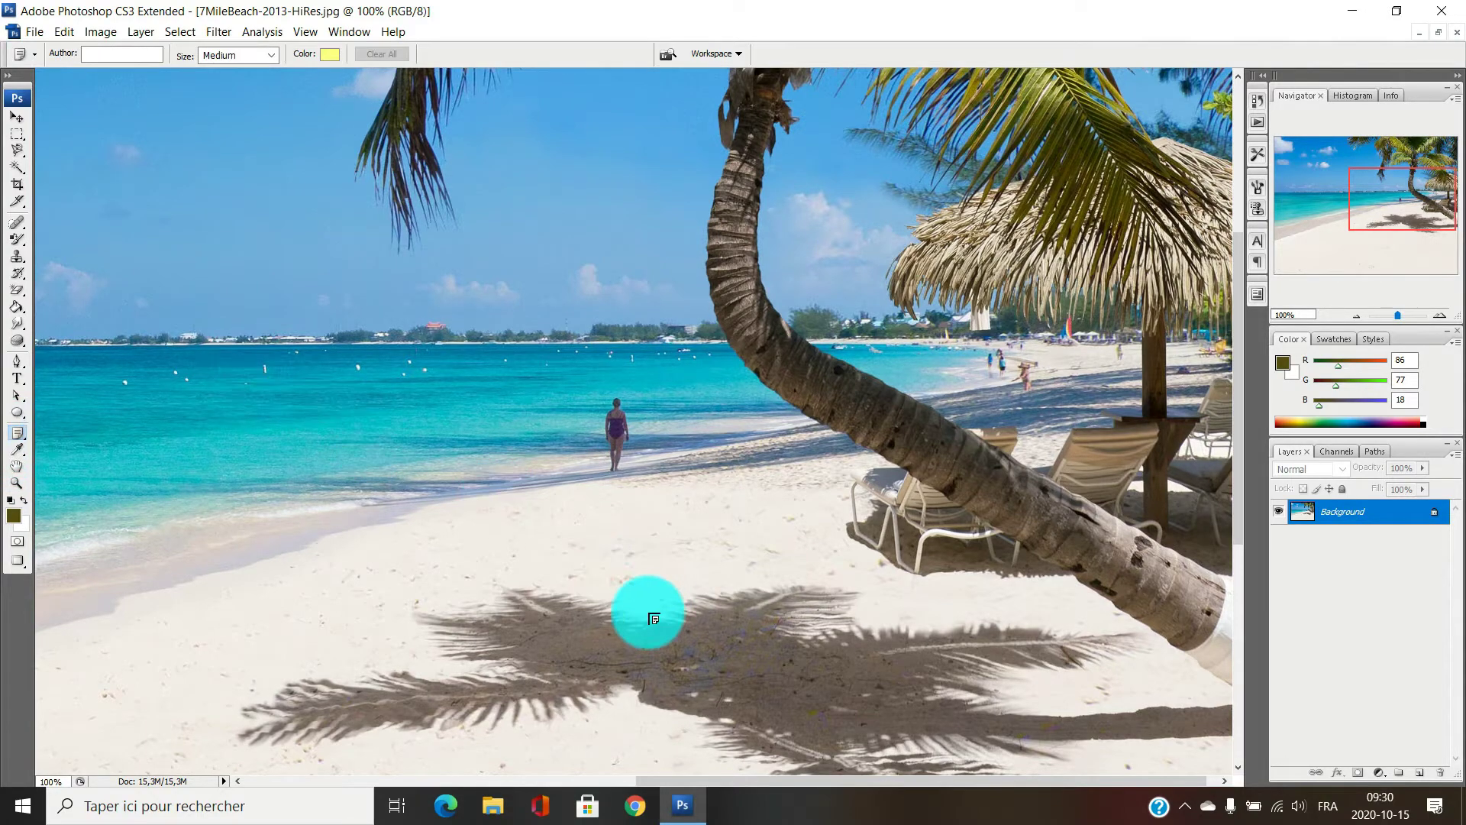
# - Place a note reading "hello" in the sky of the beach photo and delete that annotation
pyautogui.click(161, 234)
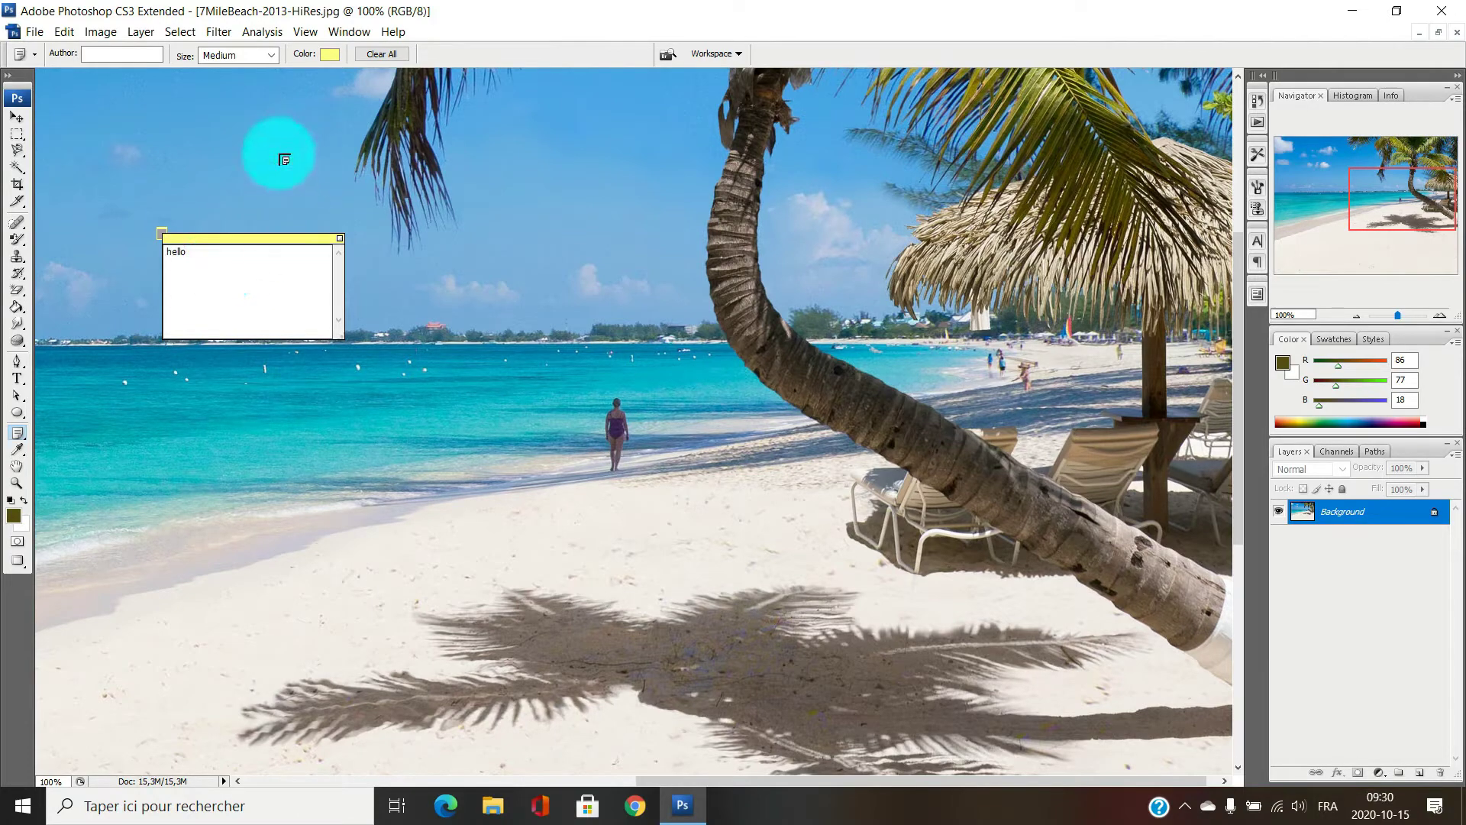
pyautogui.click(341, 244)
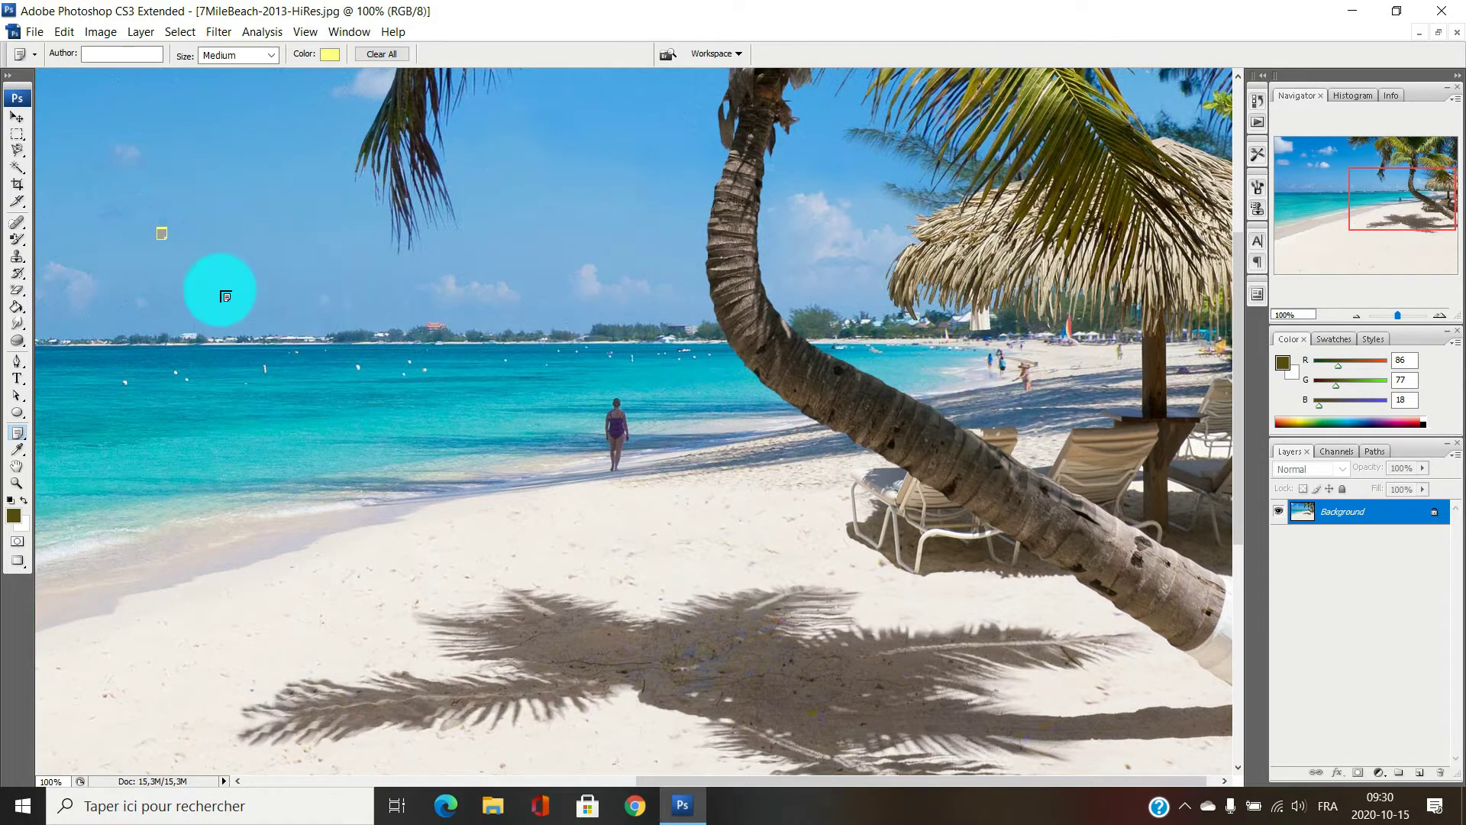
pyautogui.rightClick(161, 234)
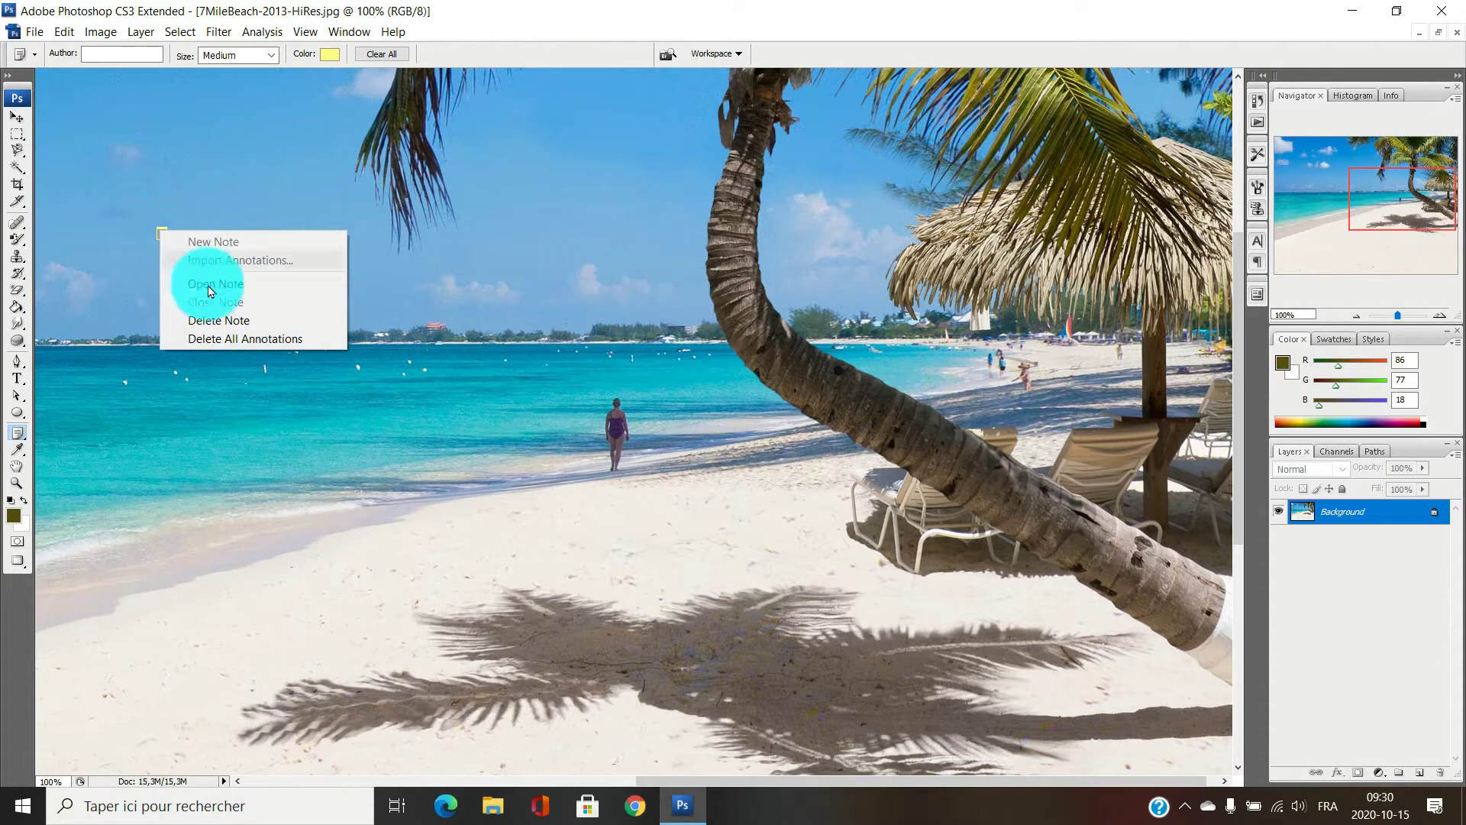
pyautogui.click(232, 326)
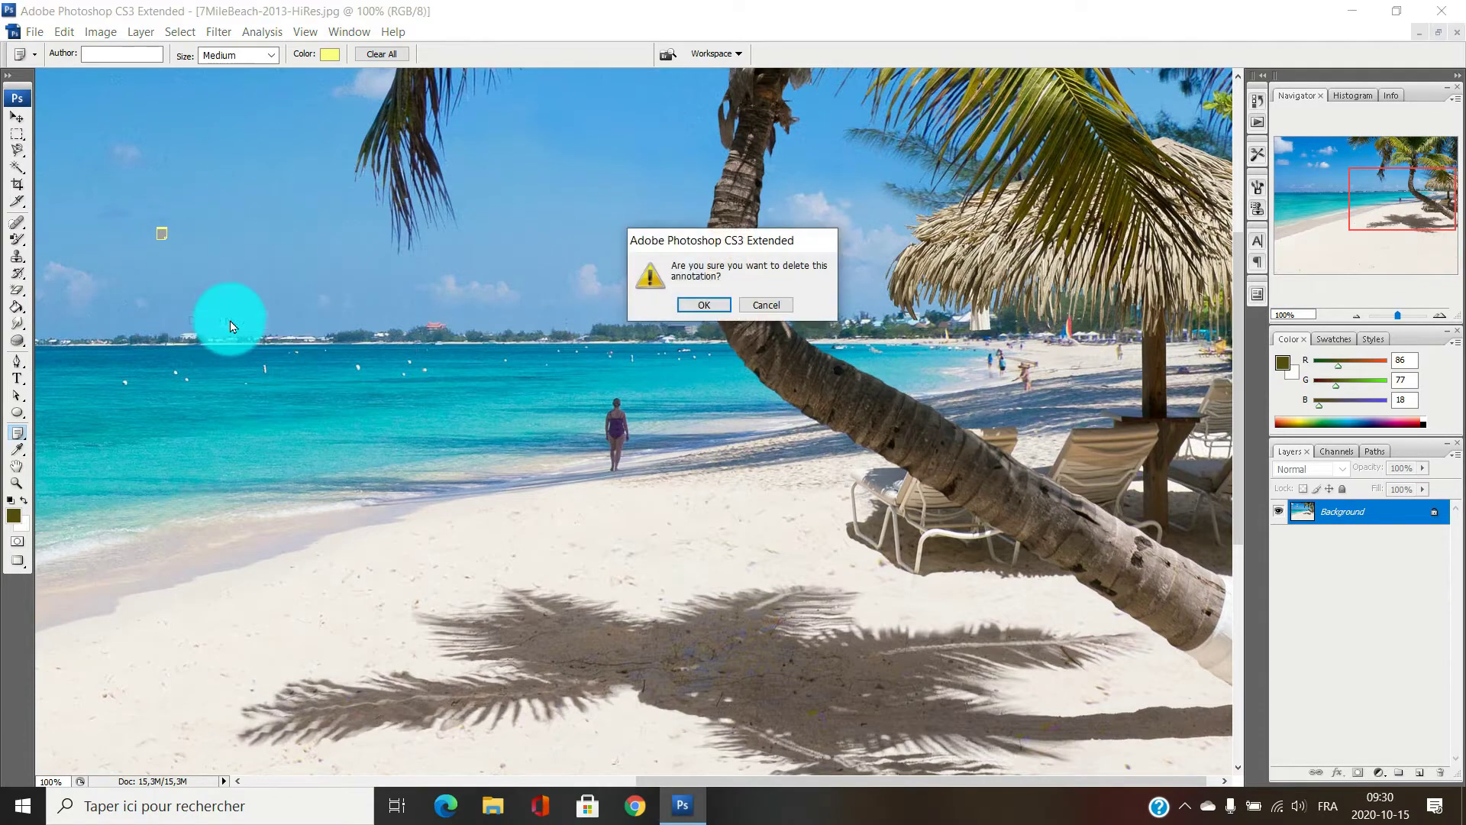
pyautogui.click(704, 305)
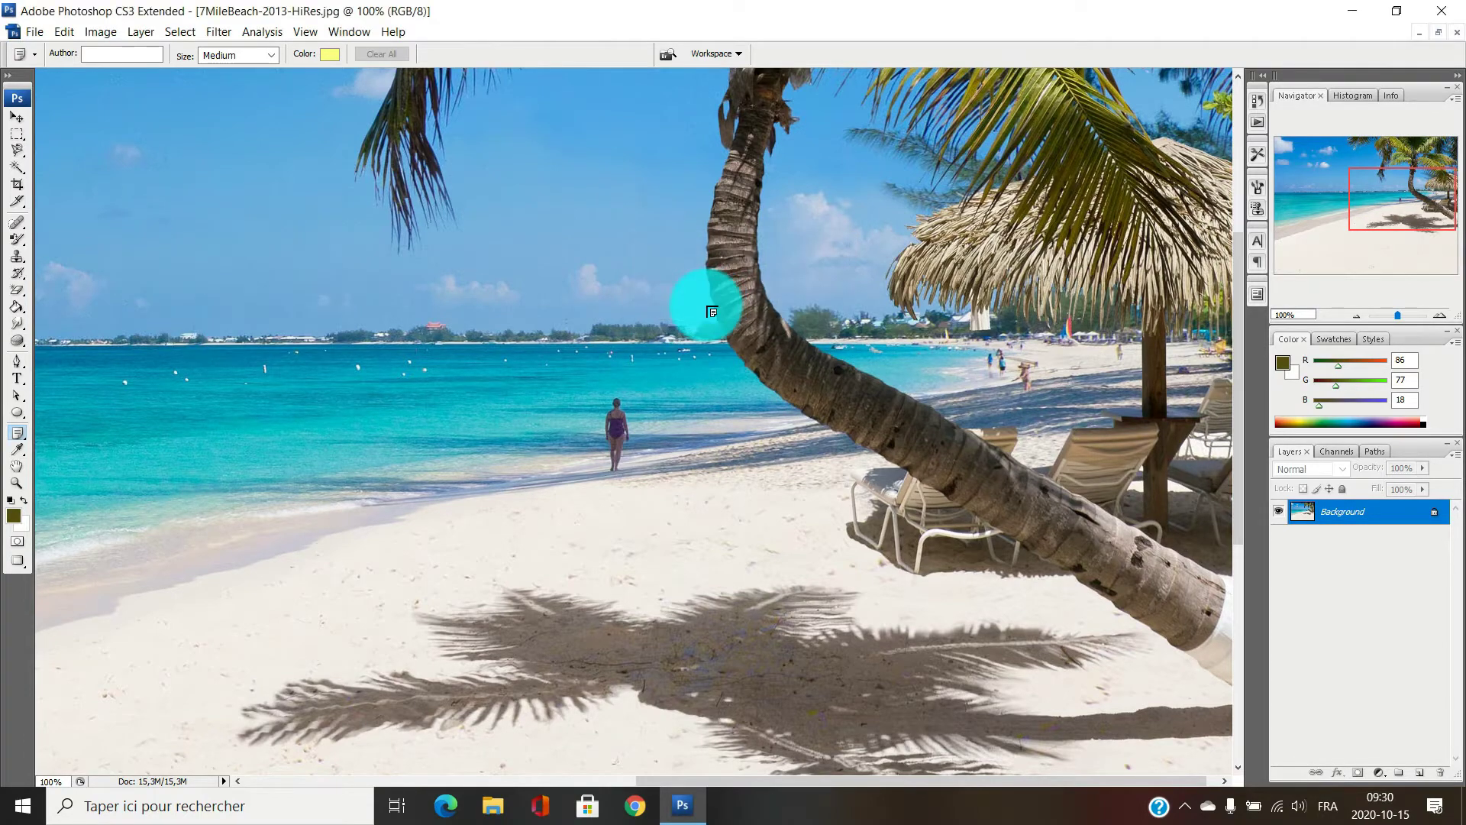
# - Draw a filled ellipse shape in the sky and a wide filled rectangle shape on the sand above the palm shadow
pyautogui.click(19, 420)
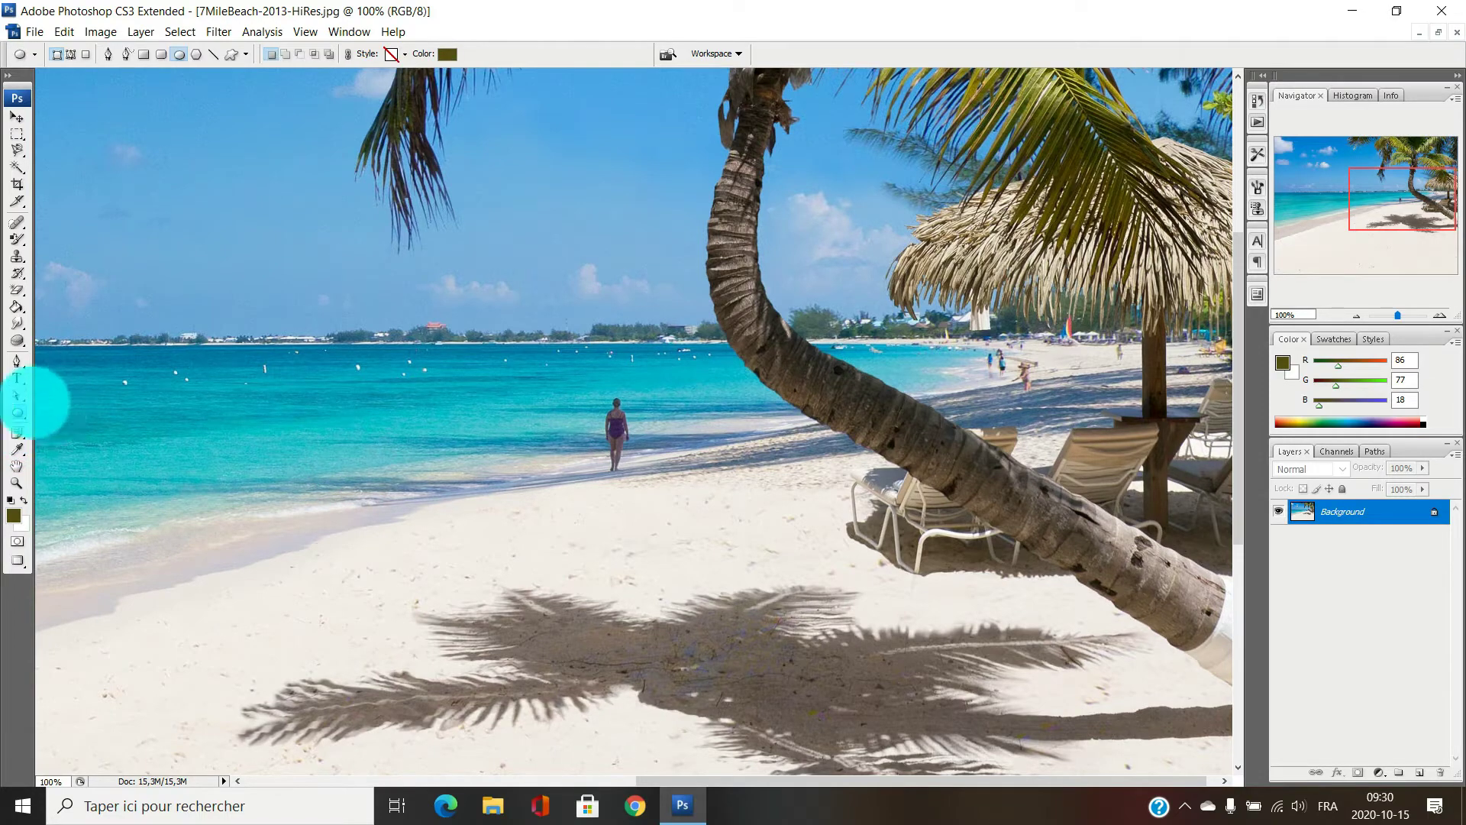
pyautogui.moveTo(144, 168); pyautogui.dragTo(268, 279)
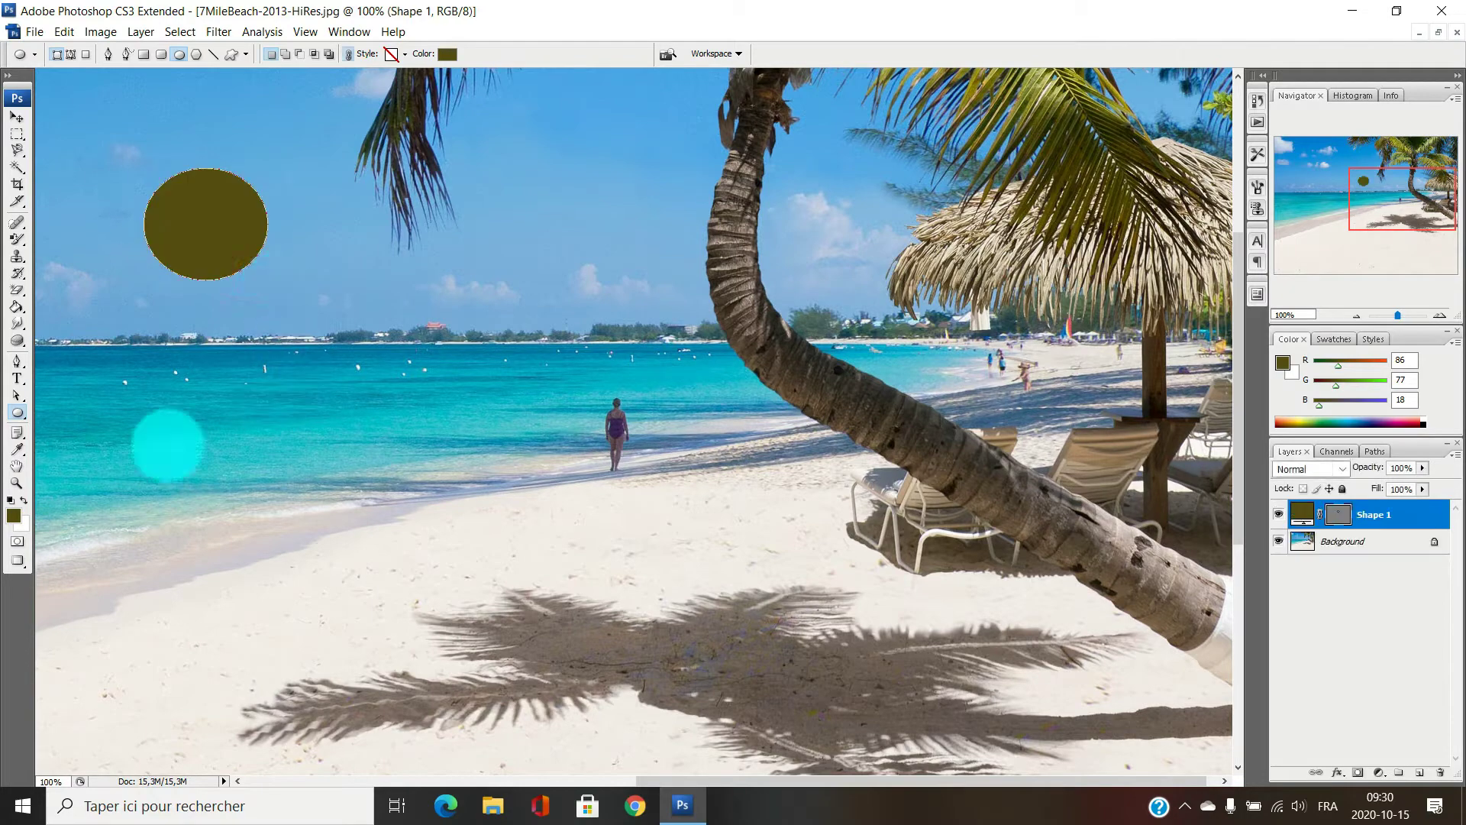
pyautogui.click(19, 418)
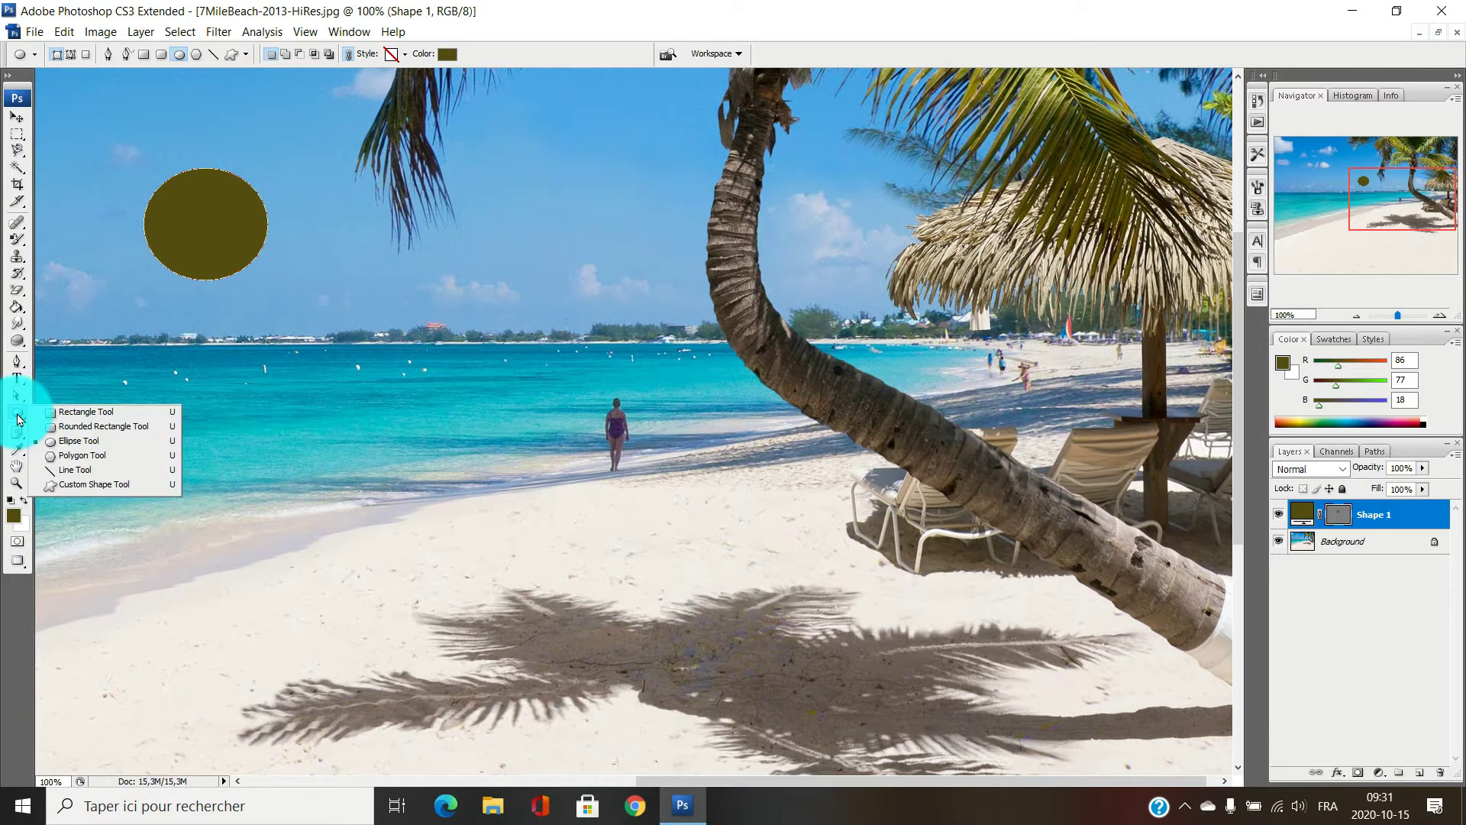
pyautogui.click(78, 413)
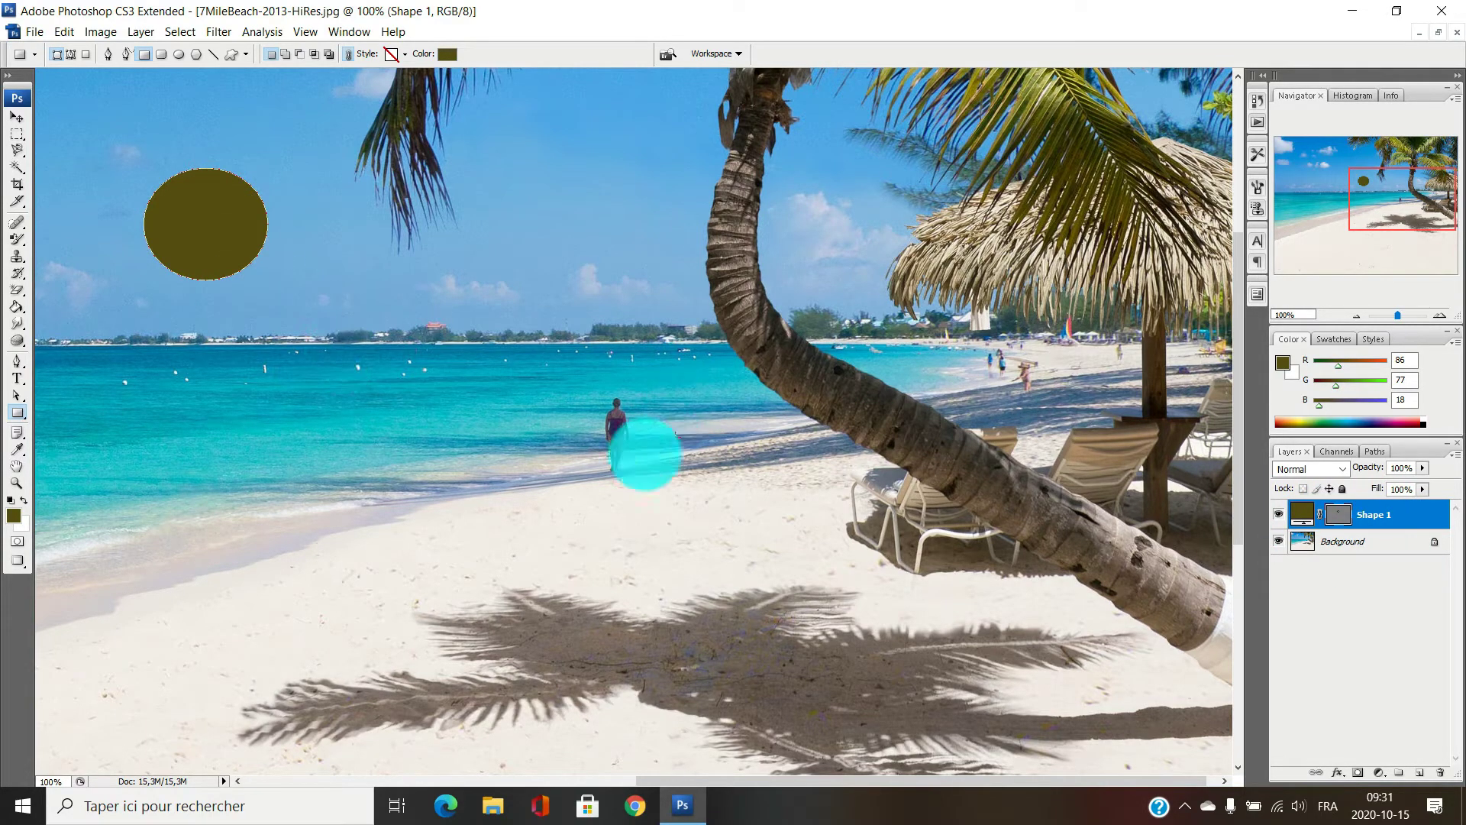
pyautogui.moveTo(515, 507); pyautogui.dragTo(799, 618)
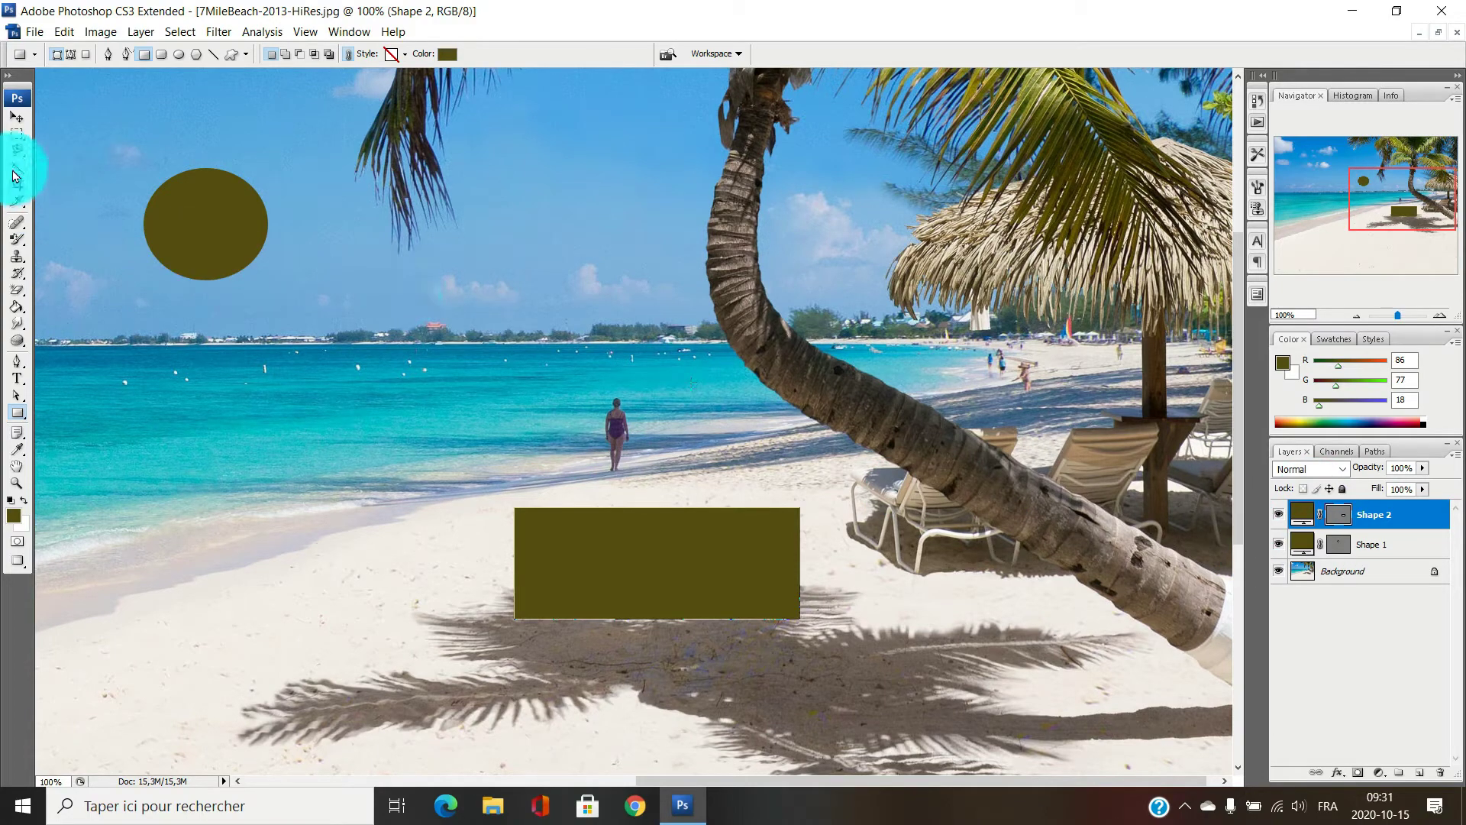
# - Move the rectangle shape from the sand up into the sky so it overlaps the ellipse
pyautogui.click(16, 123)
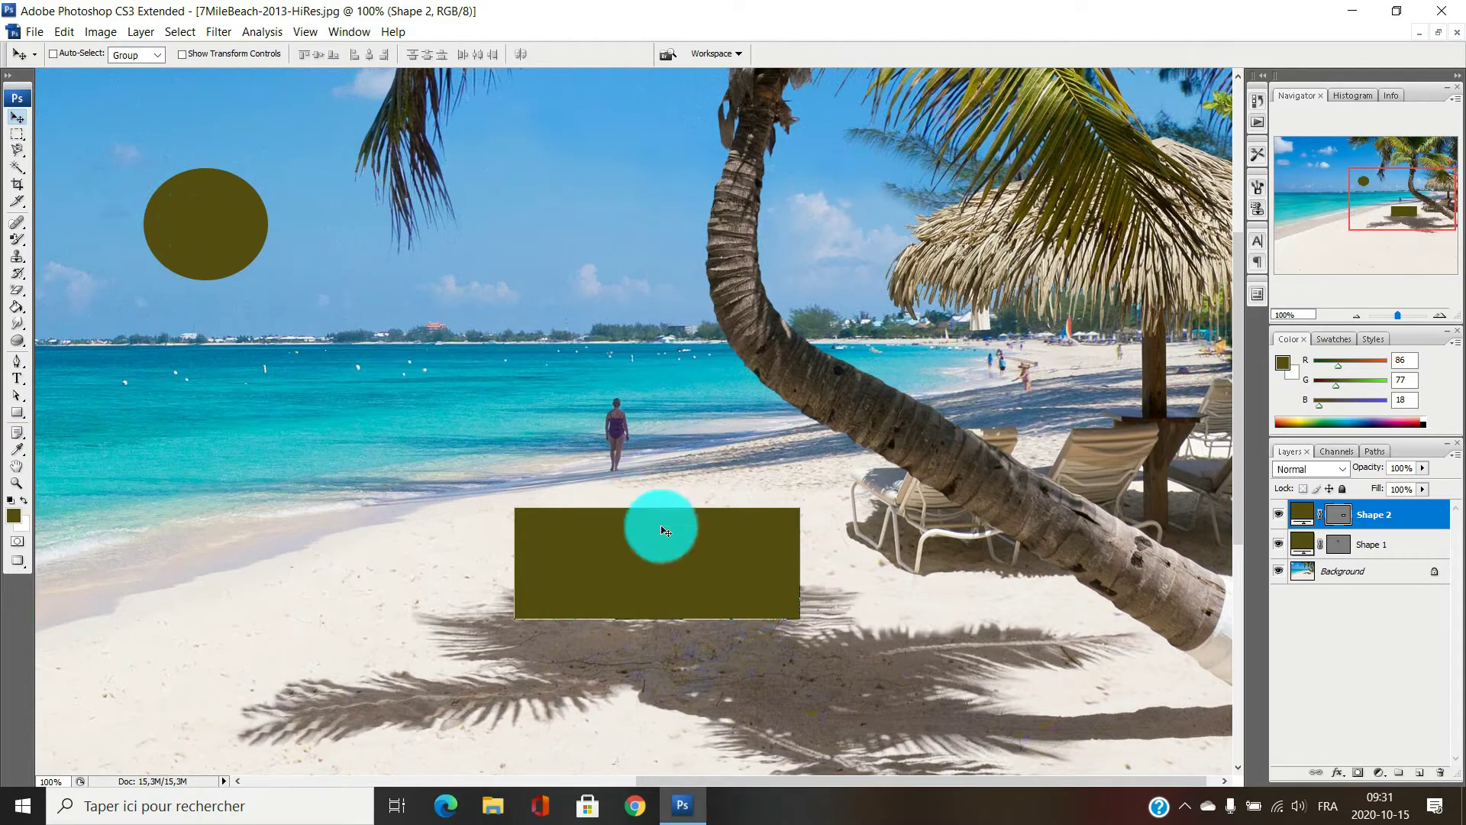
pyautogui.moveTo(718, 562); pyautogui.dragTo(633, 436)
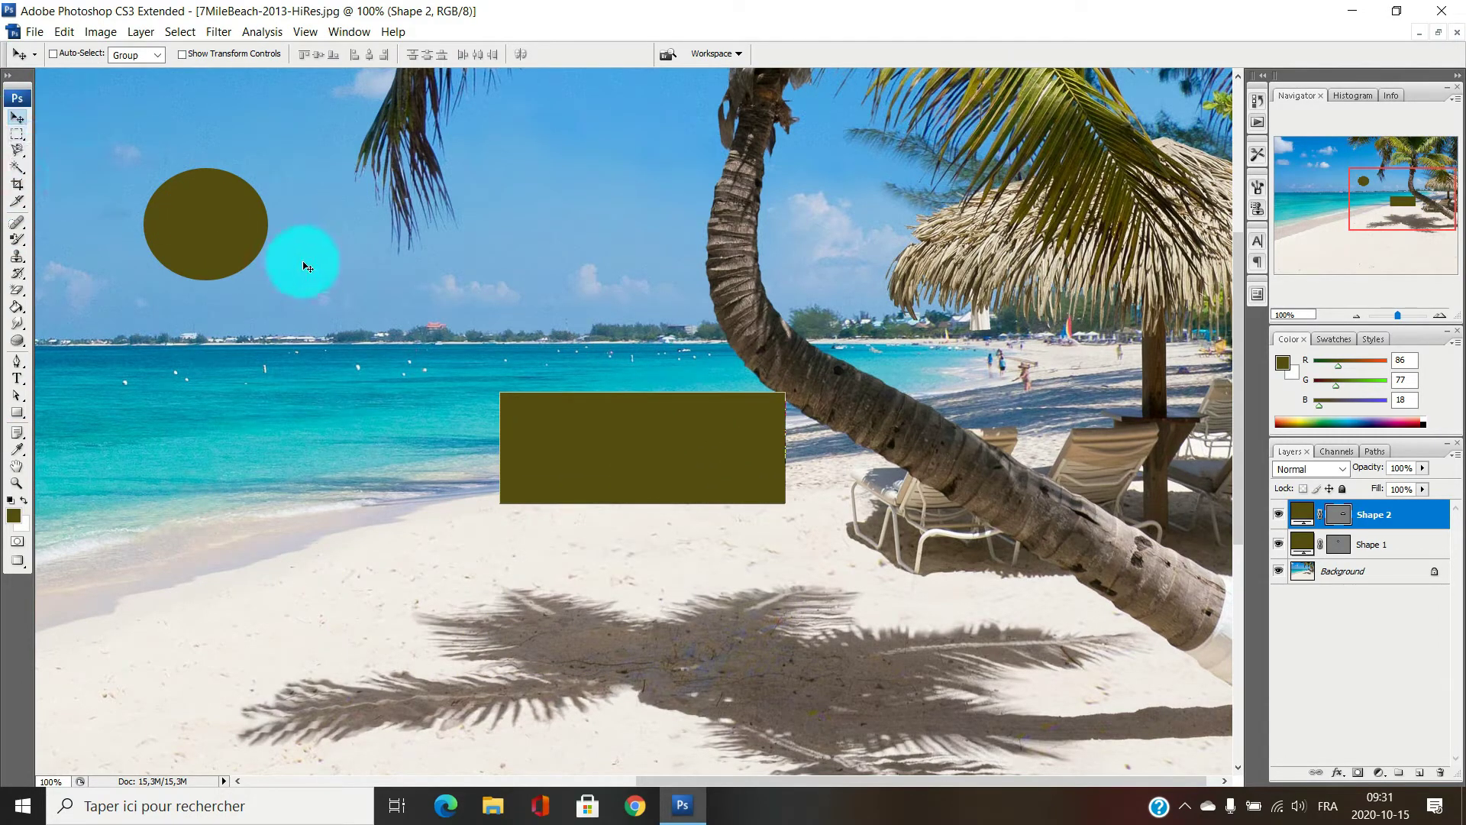
pyautogui.moveTo(664, 462); pyautogui.dragTo(372, 295)
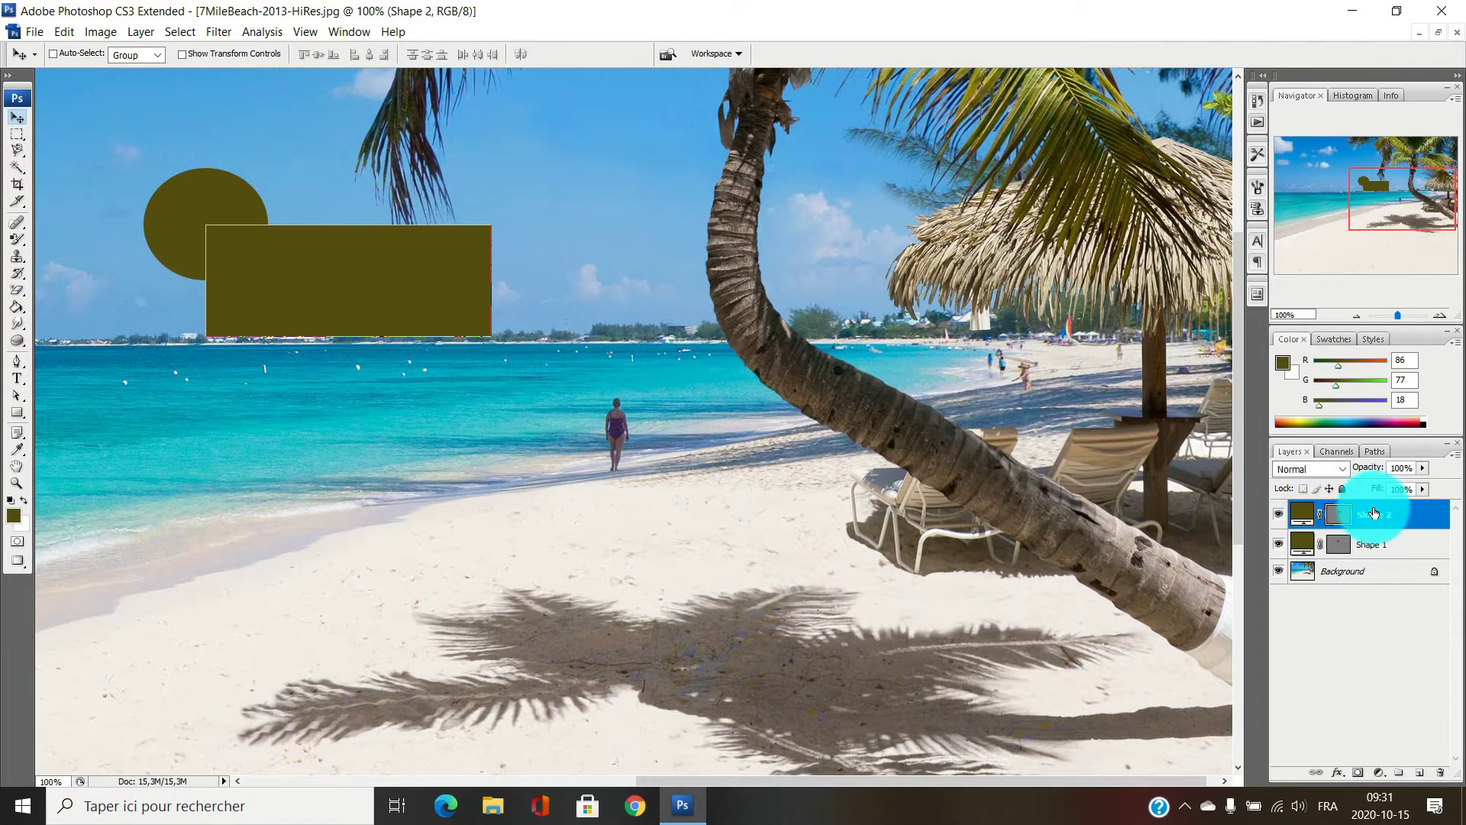
# - Place the Shape 2 layer beneath Shape 1, and delete both shape layers
pyautogui.moveTo(1375, 513); pyautogui.dragTo(1383, 540)
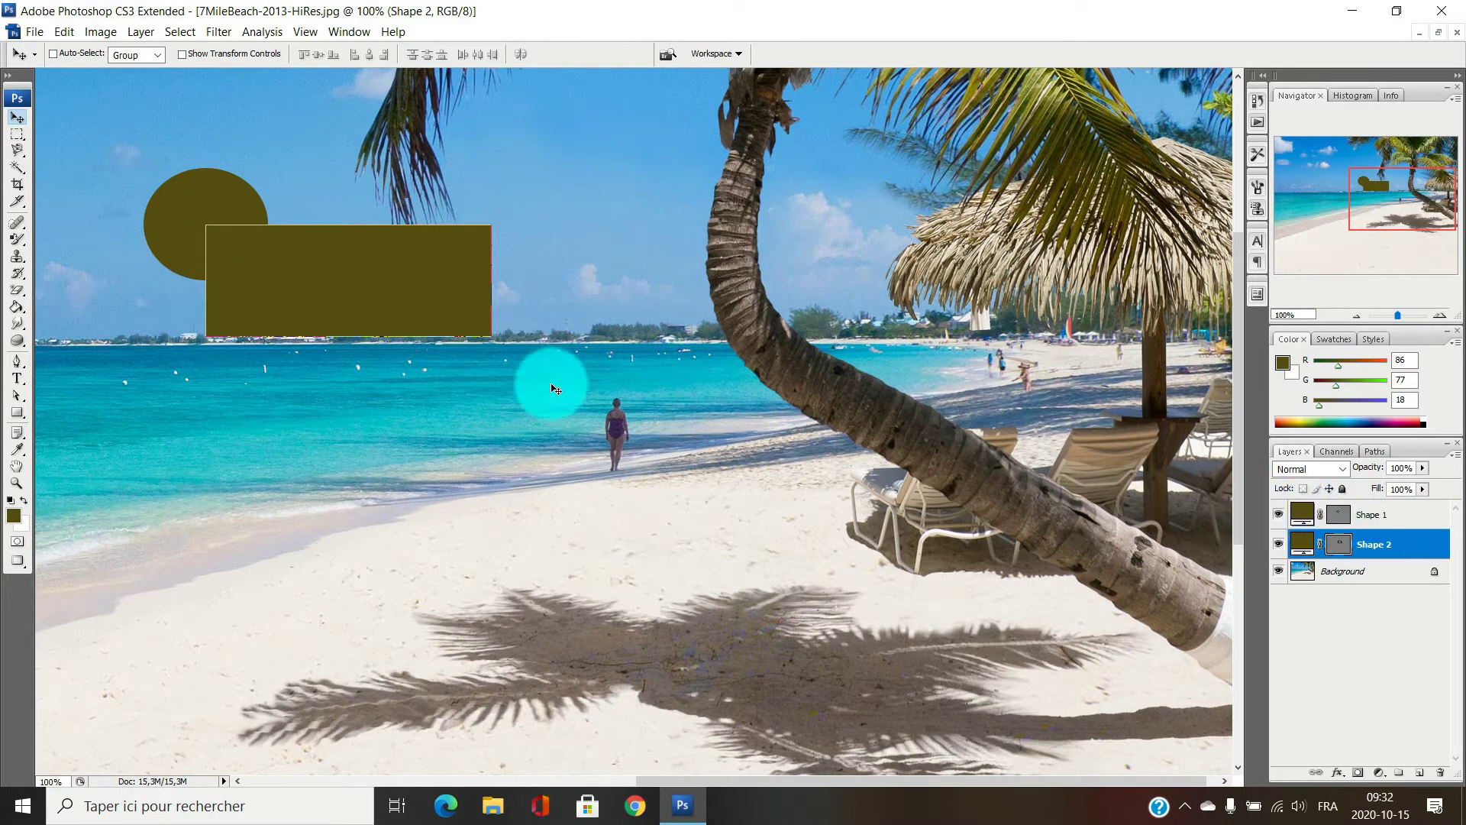
pyautogui.moveTo(1374, 514); pyautogui.dragTo(1383, 533)
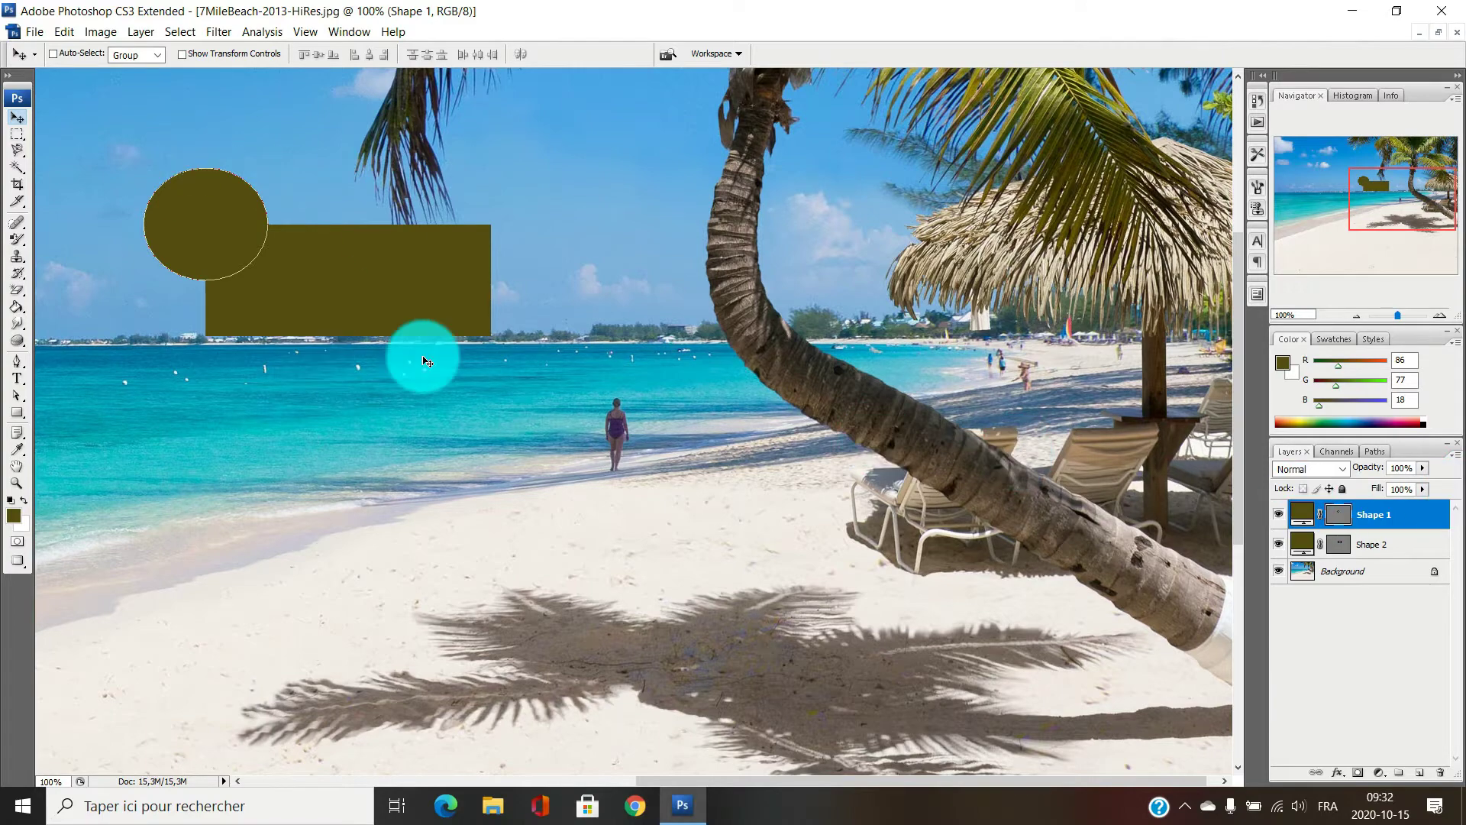
pyautogui.moveTo(1388, 514); pyautogui.dragTo(1440, 772)
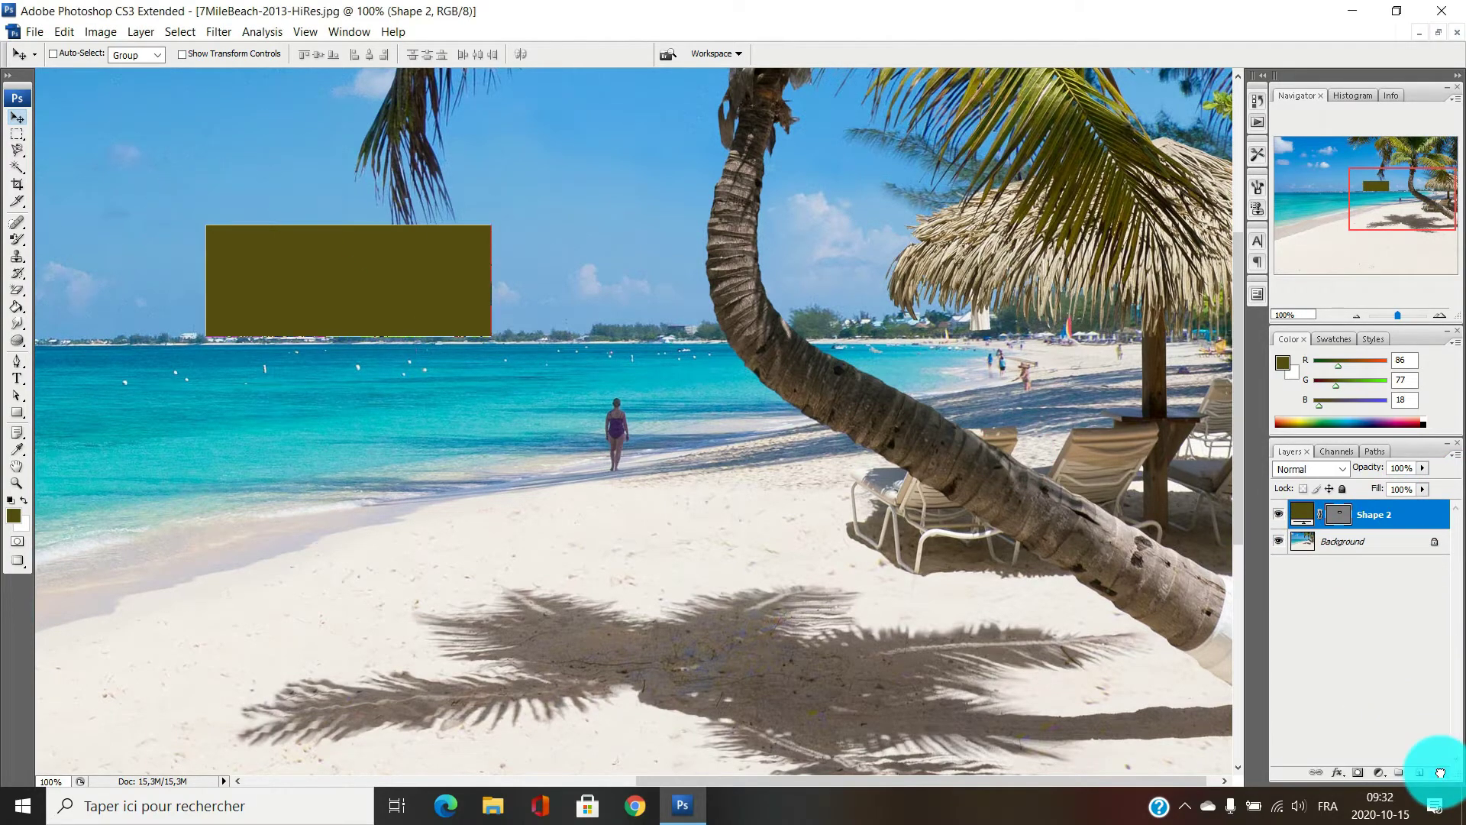
pyautogui.moveTo(1380, 514); pyautogui.dragTo(1443, 773)
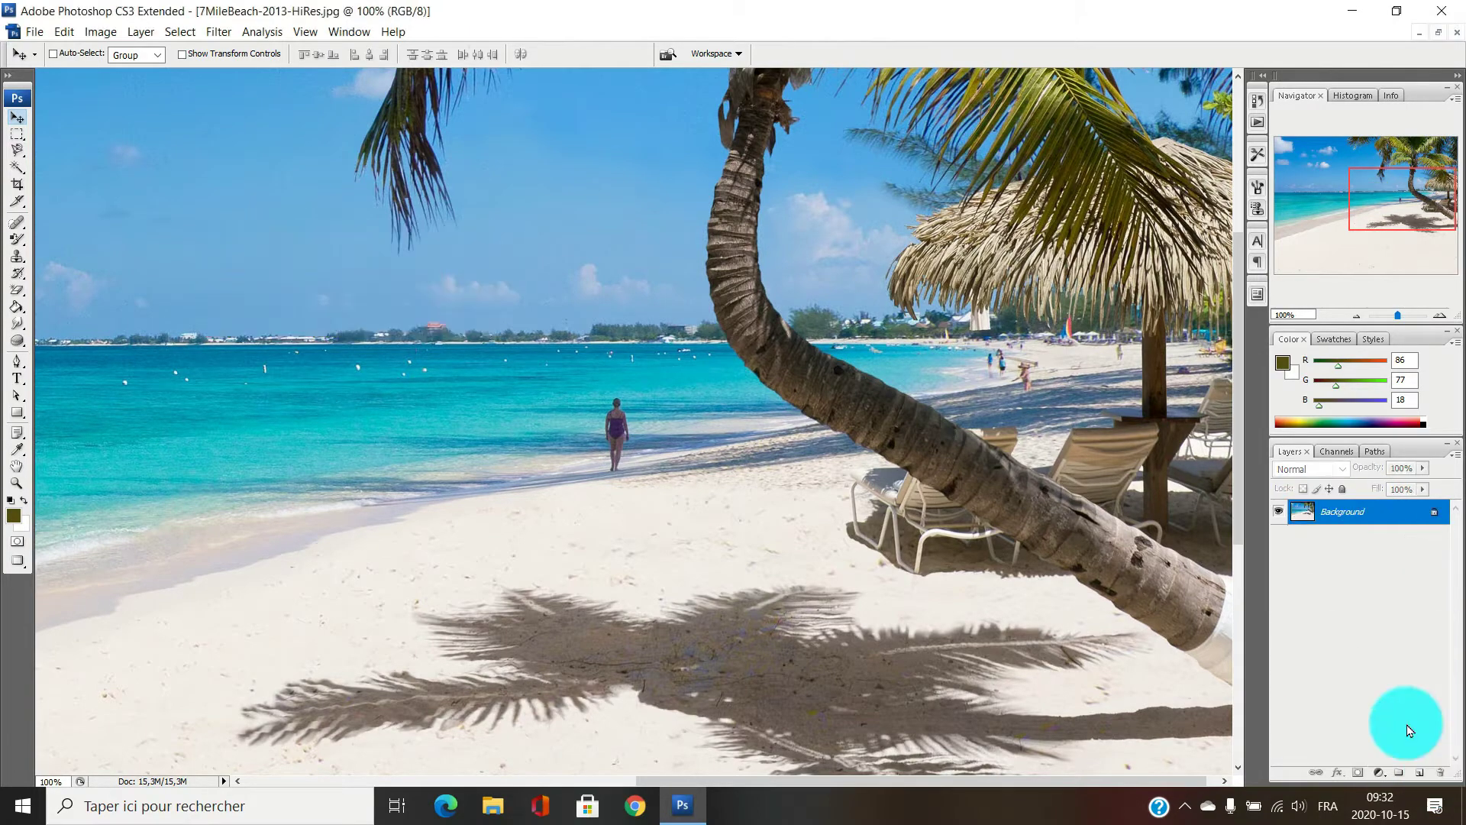
# - Try the Path Selection tool on an area of the sea and shoreline
pyautogui.click(17, 402)
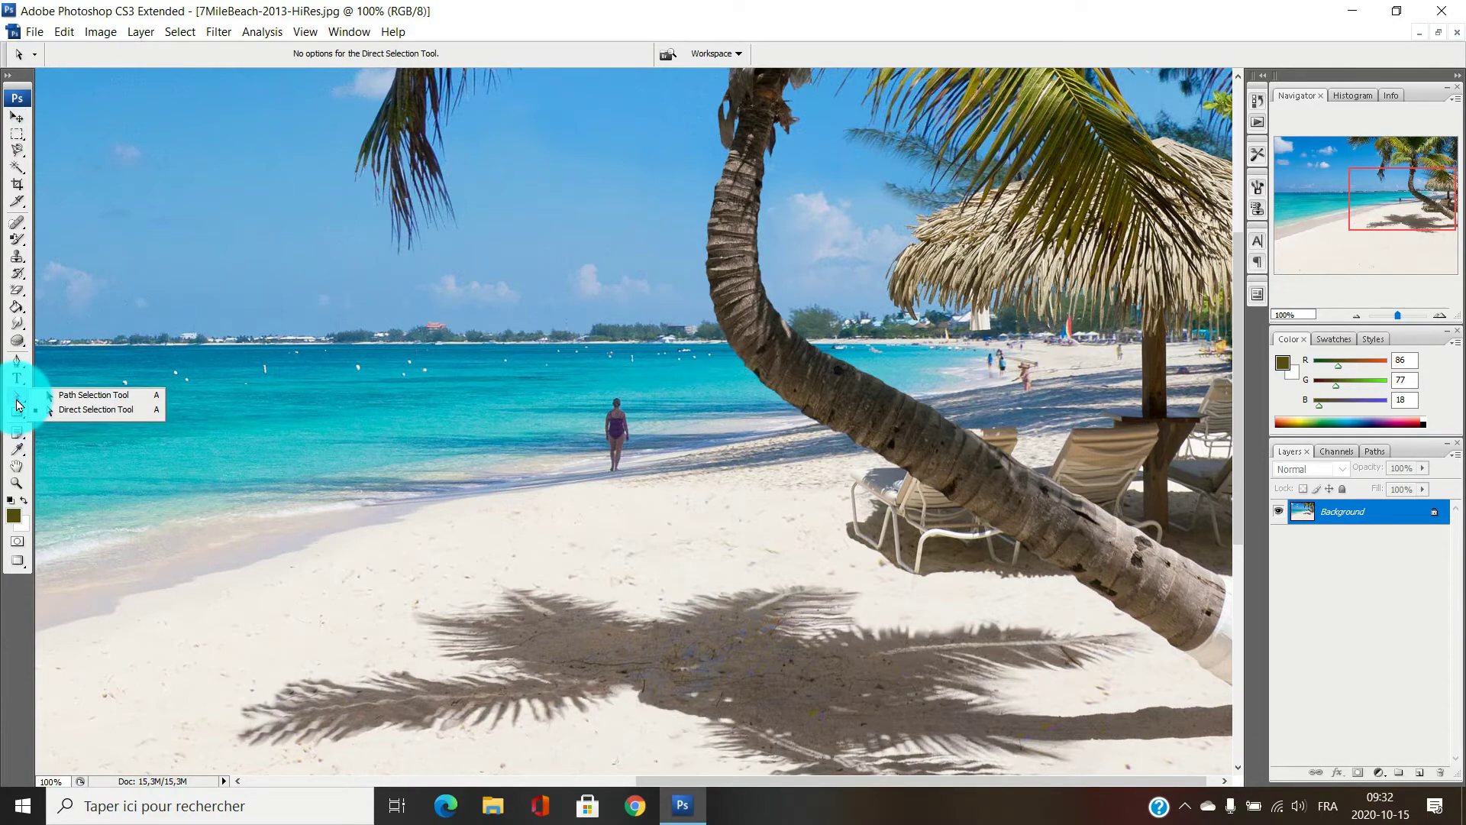
pyautogui.moveTo(17, 404); pyautogui.dragTo(99, 396)
pyautogui.moveTo(305, 397); pyautogui.dragTo(453, 481)
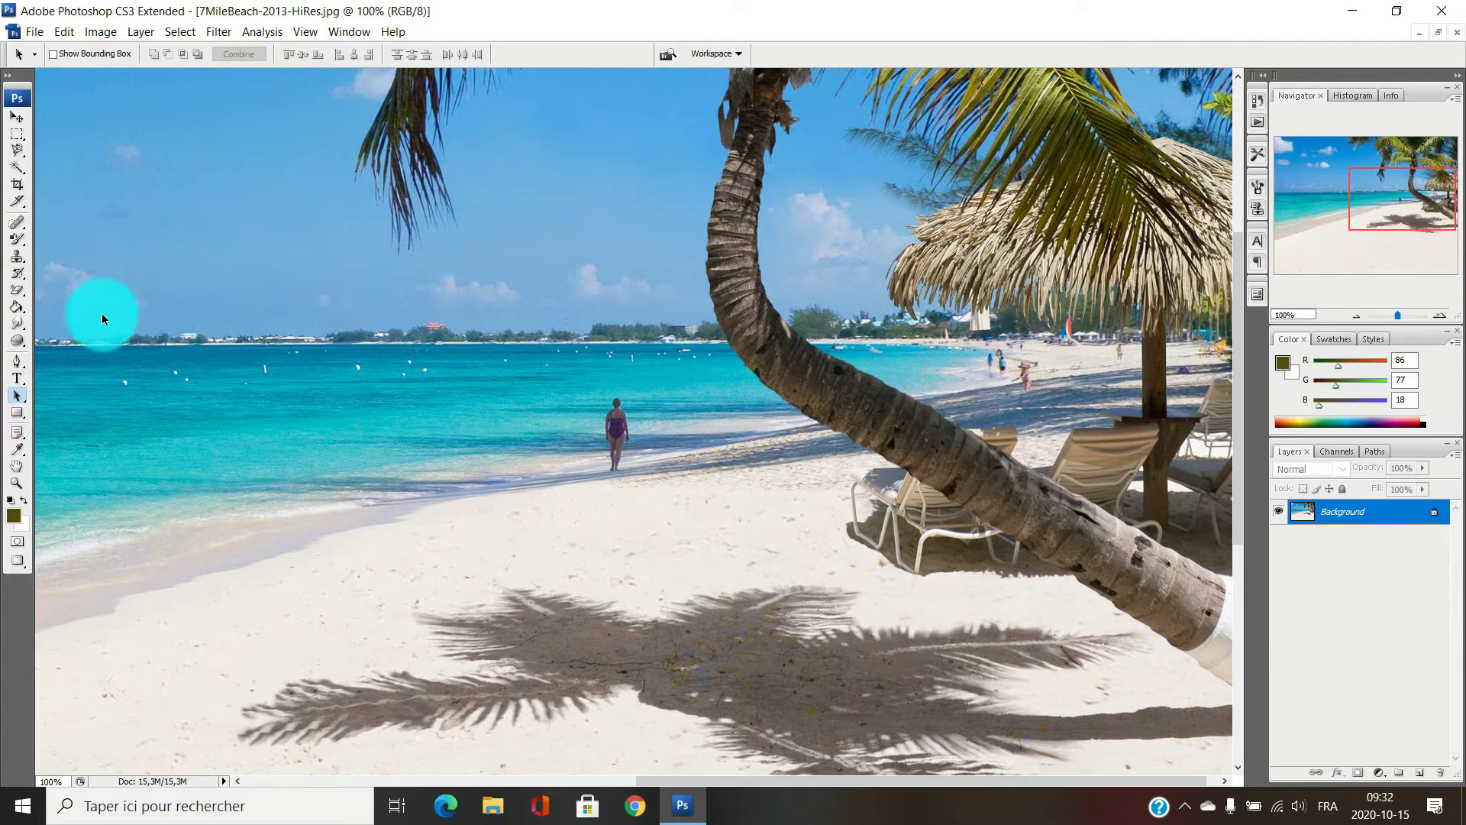
# - Add the text "hello" in 250 pt Cooper Std Black and move it down onto the sand
pyautogui.click(187, 309)
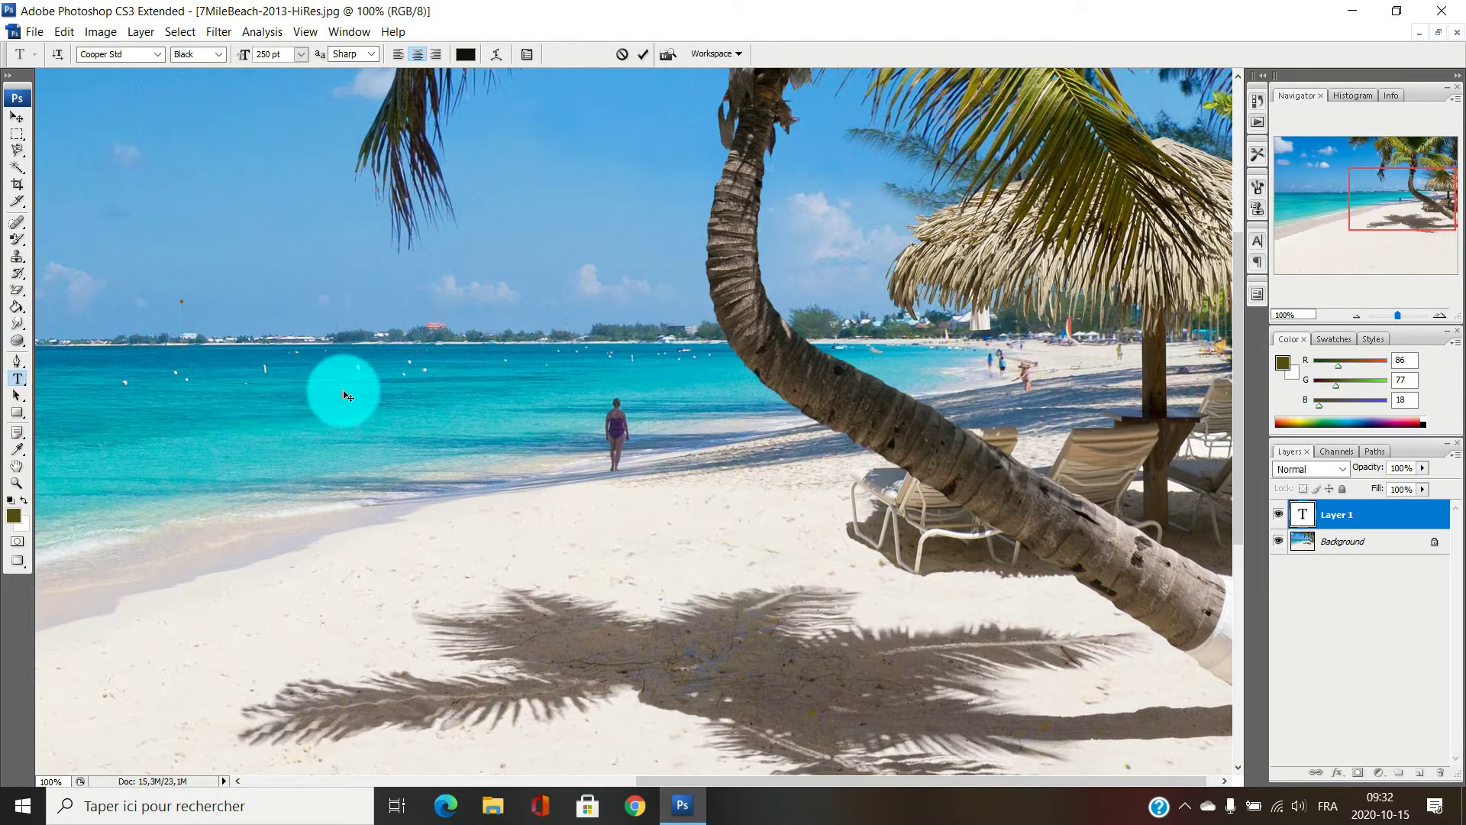
pyautogui.write('hello')
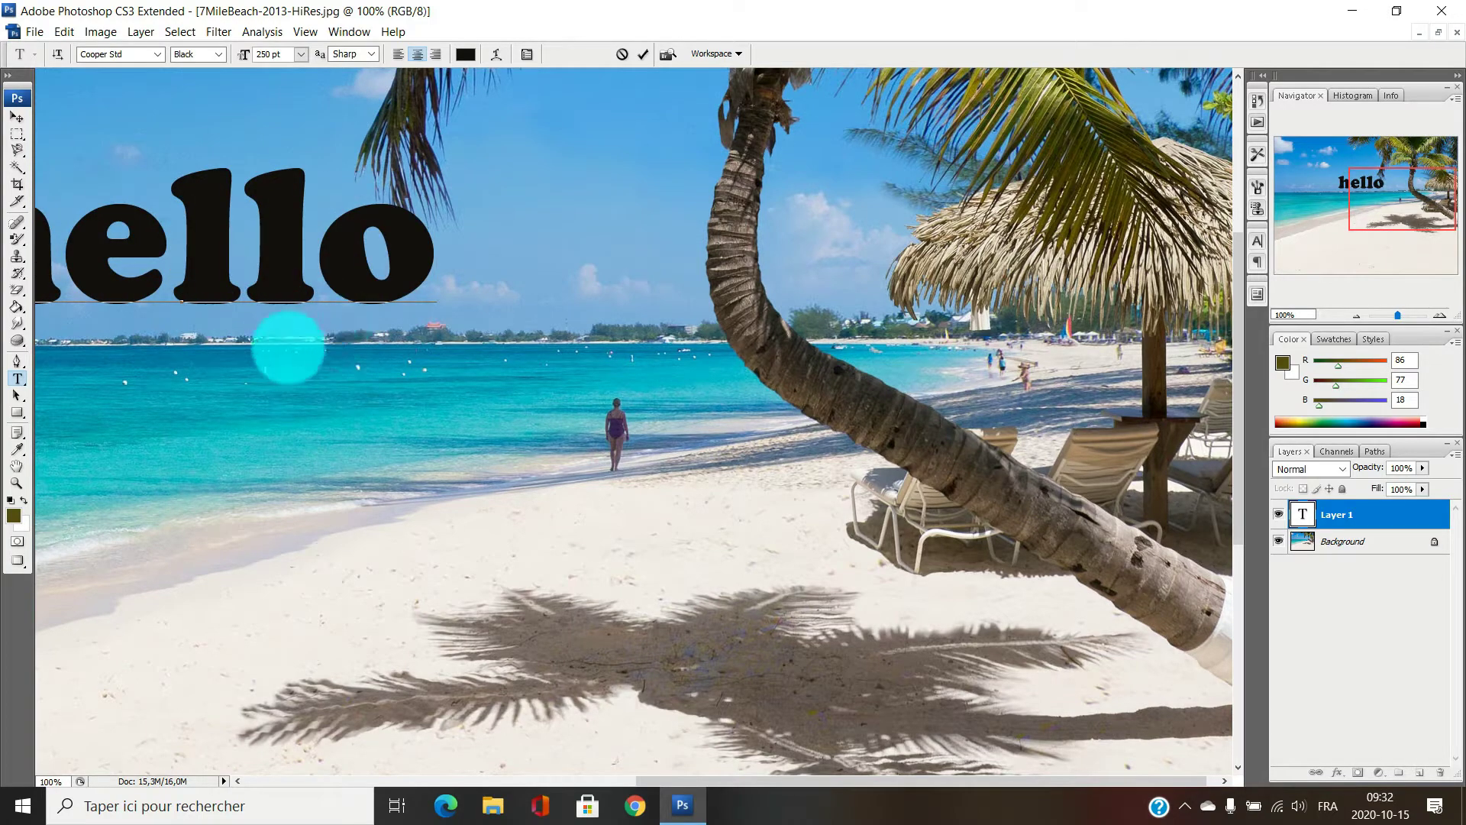
pyautogui.moveTo(324, 403); pyautogui.dragTo(592, 725)
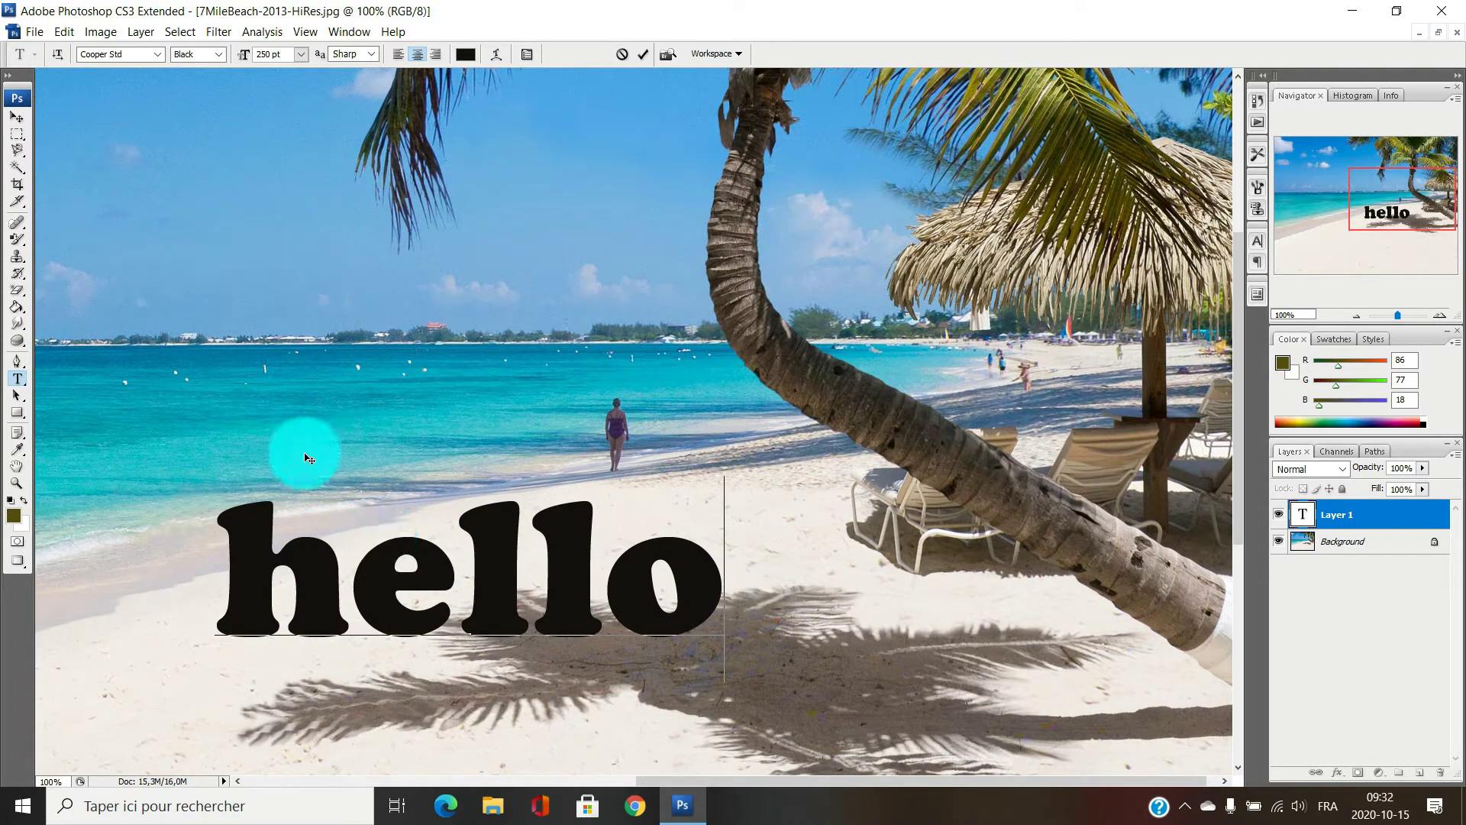
# - Select the whole "hello" text and set its font to Charlemagne Std
pyautogui.click(222, 564)
pyautogui.moveTo(222, 563); pyautogui.dragTo(720, 582)
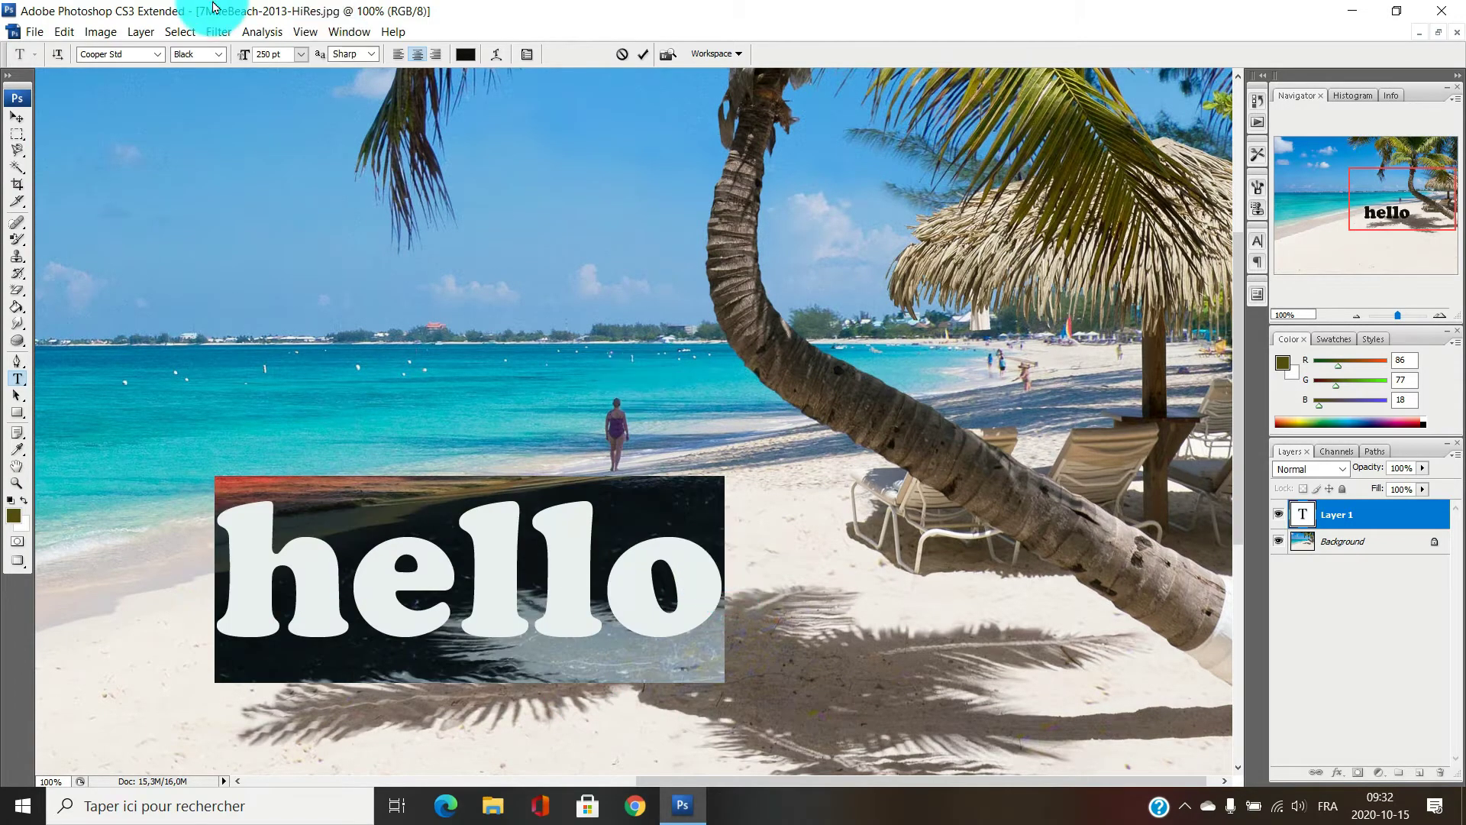
pyautogui.click(158, 55)
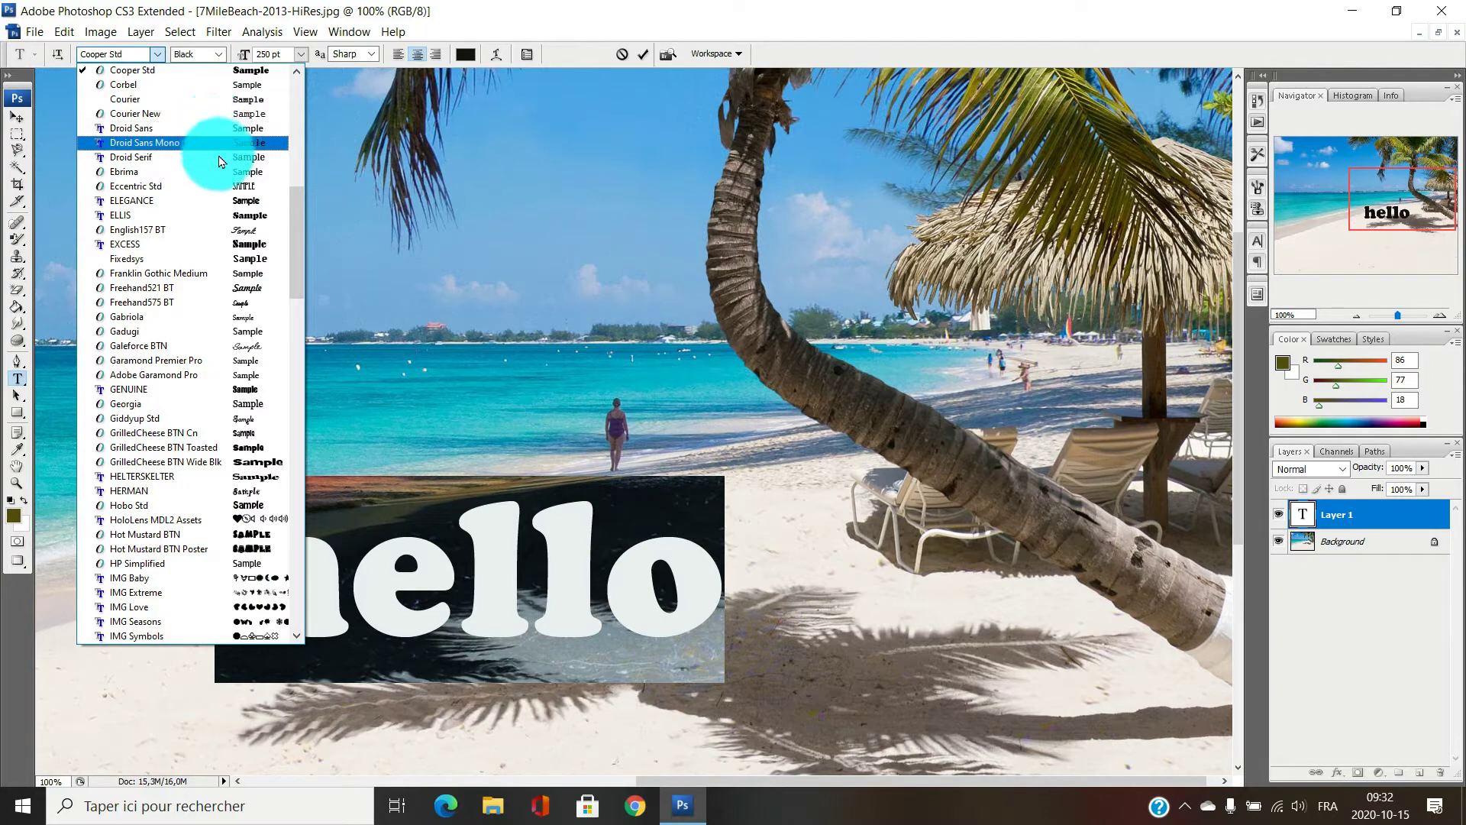
pyautogui.moveTo(292, 208); pyautogui.dragTo(291, 163)
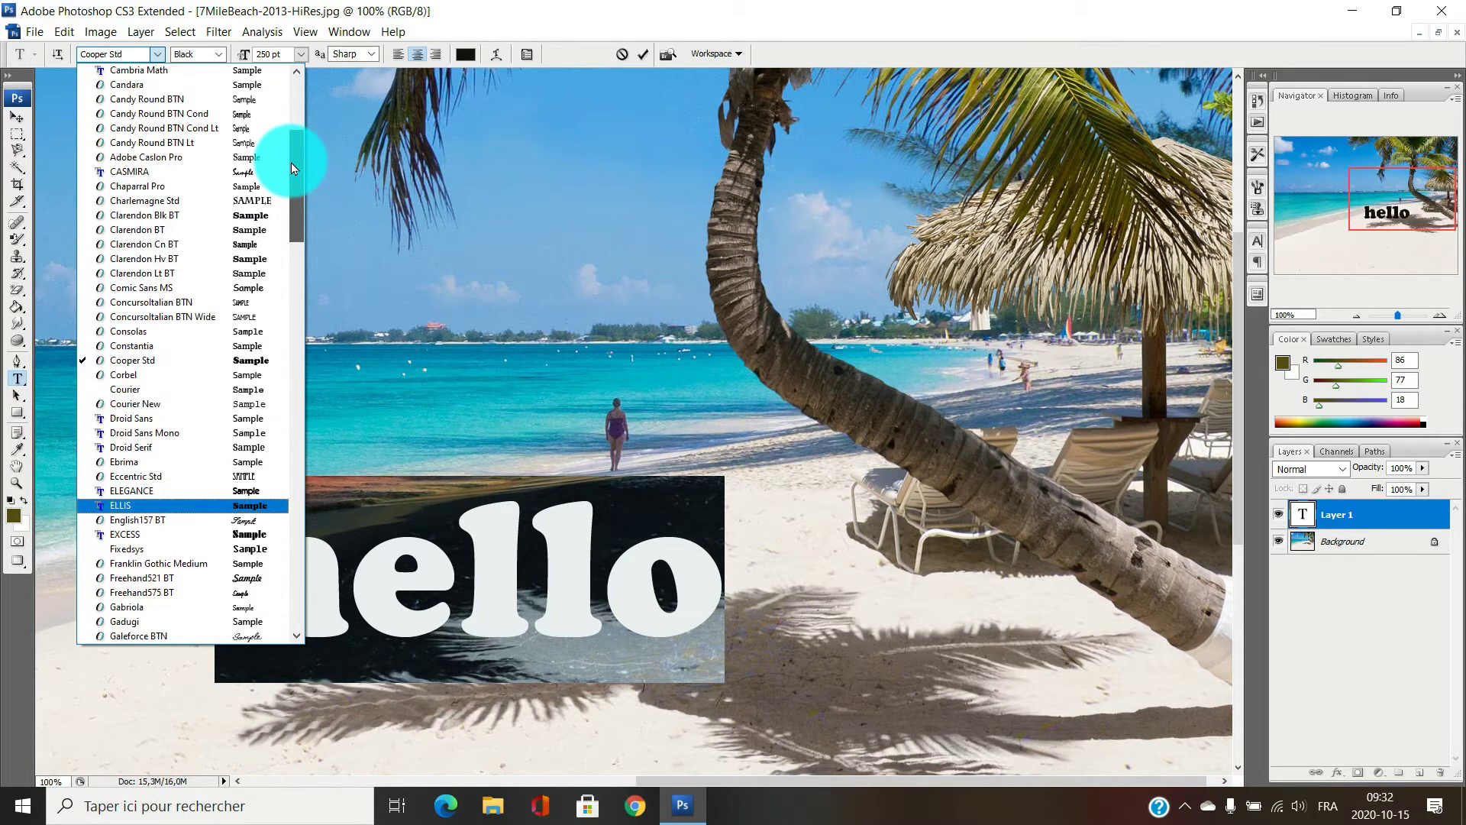
pyautogui.click(238, 203)
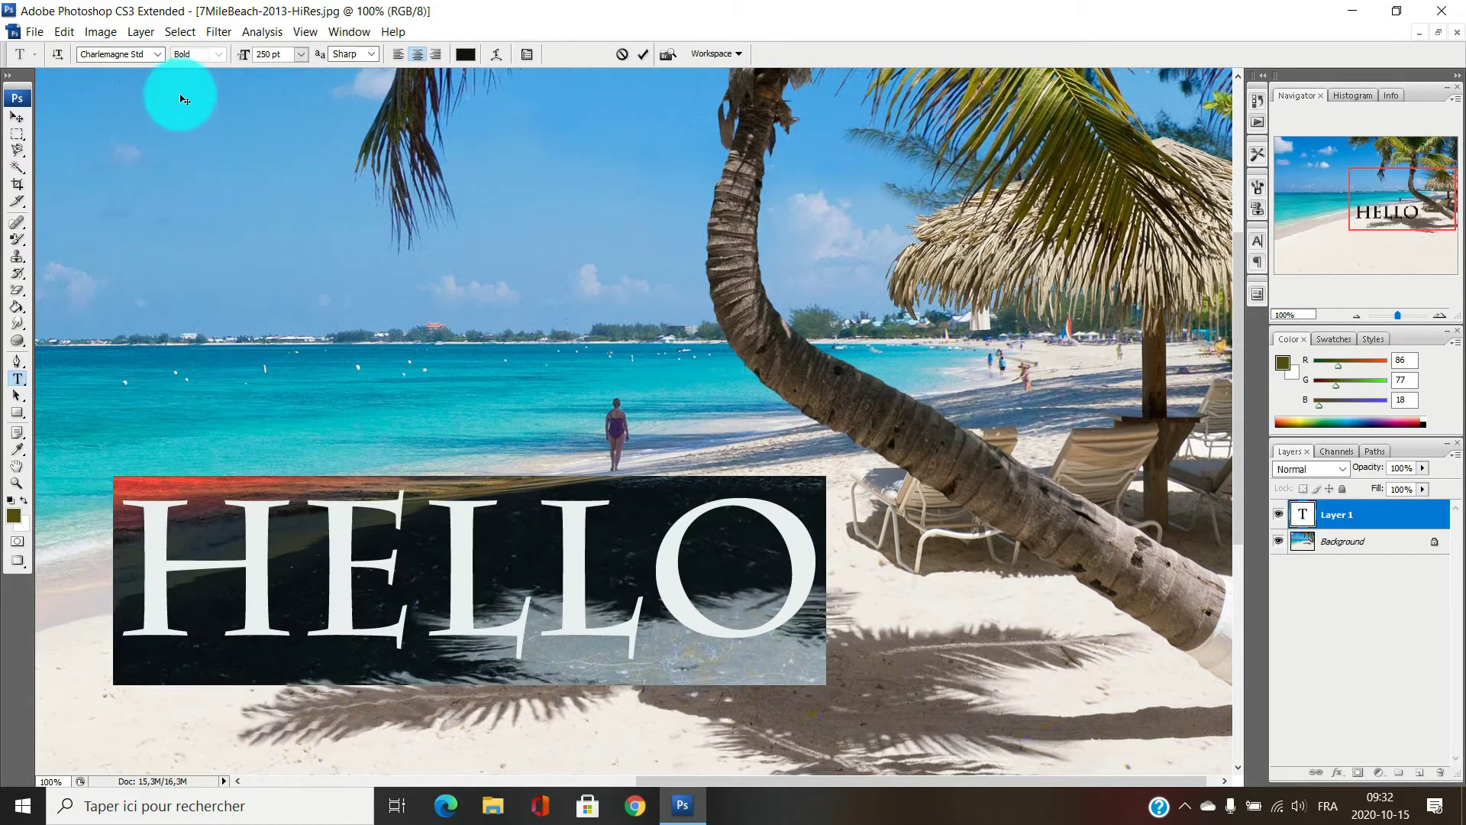
# - Change the font of the selected "hello" text to Blade Runner Movie Font and deselect the characters
pyautogui.click(158, 61)
pyautogui.scroll(5, 191, 157)
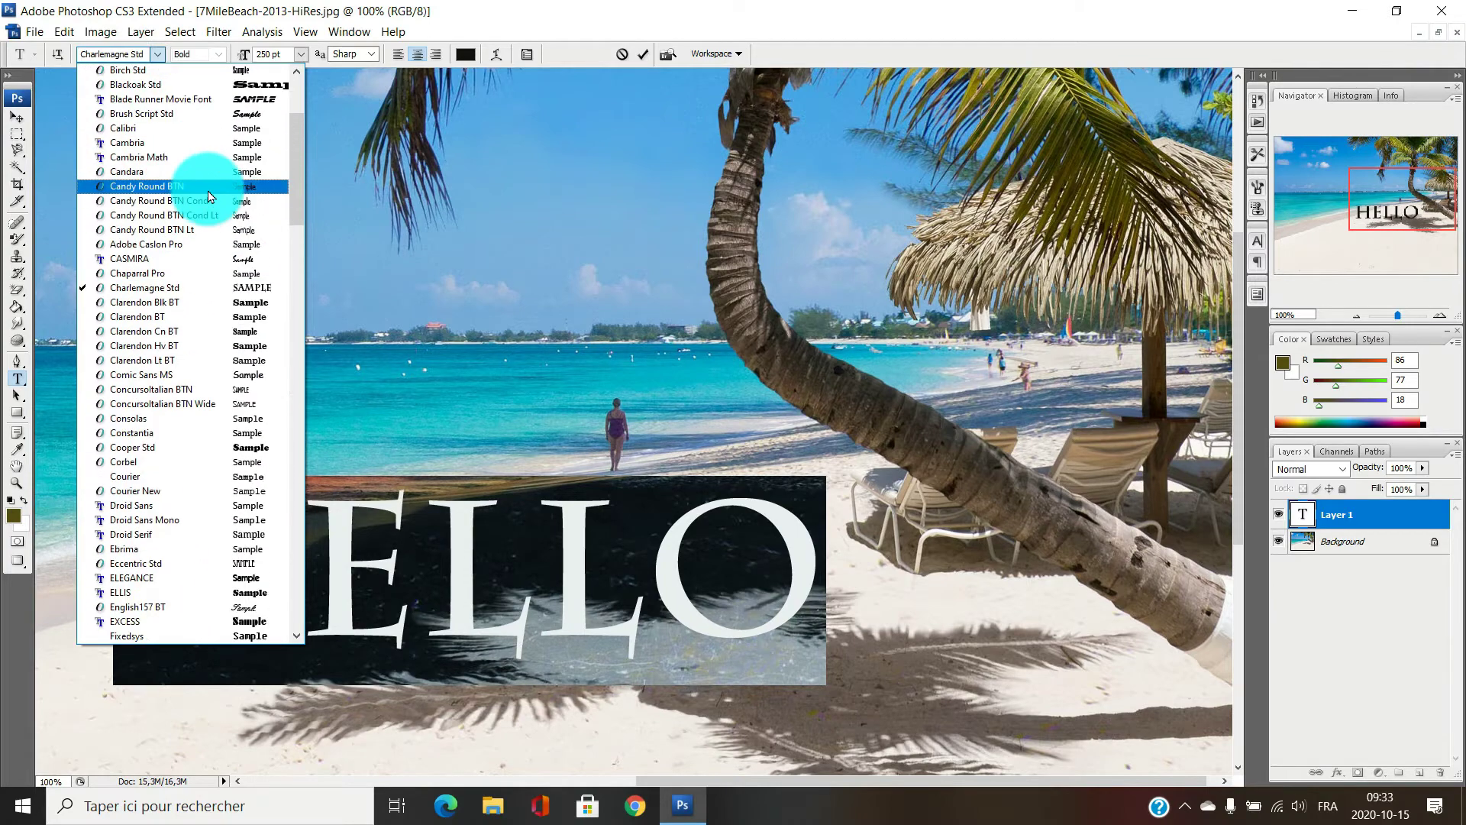
pyautogui.click(212, 98)
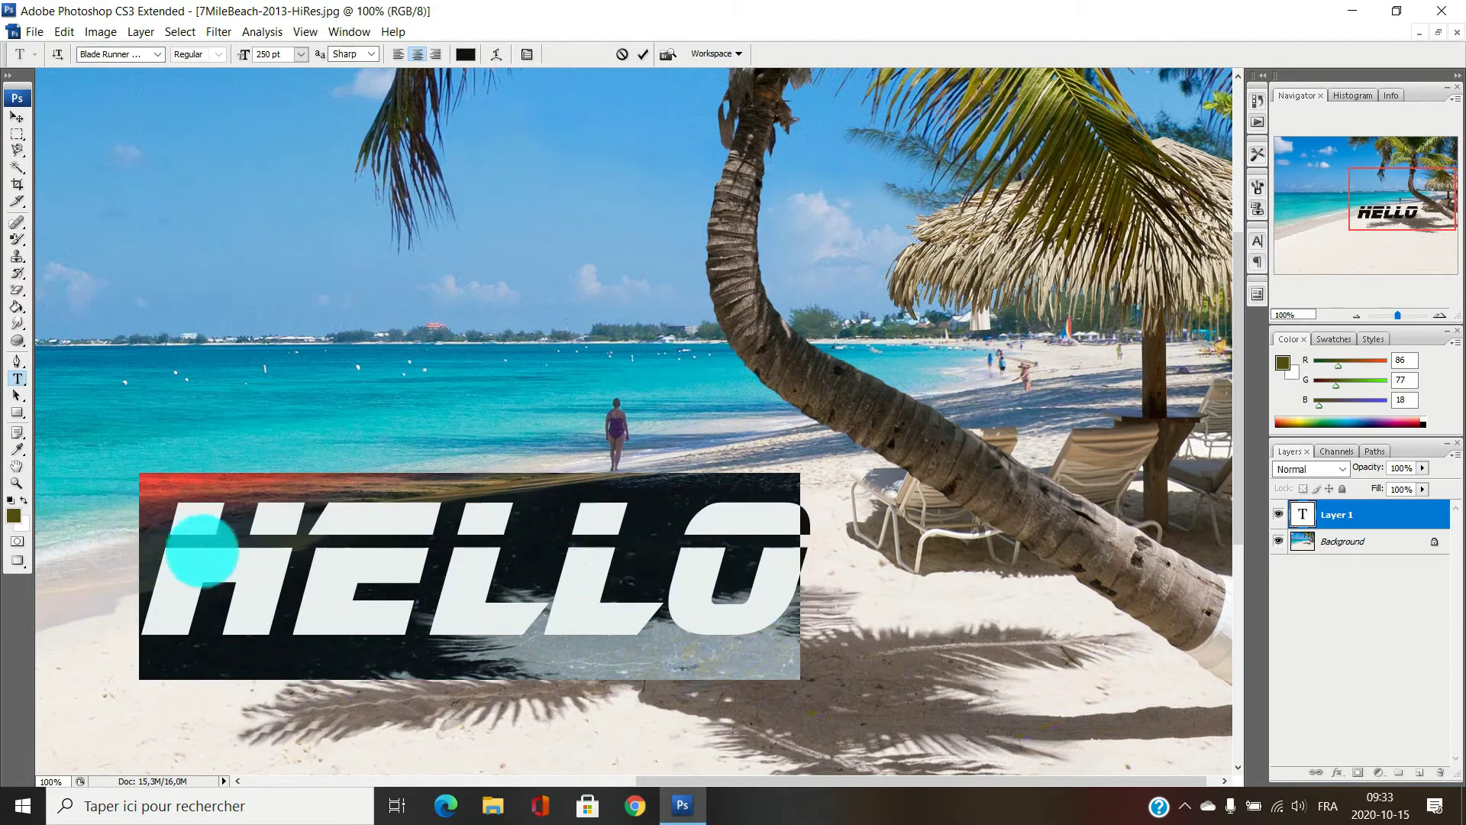
pyautogui.click(753, 583)
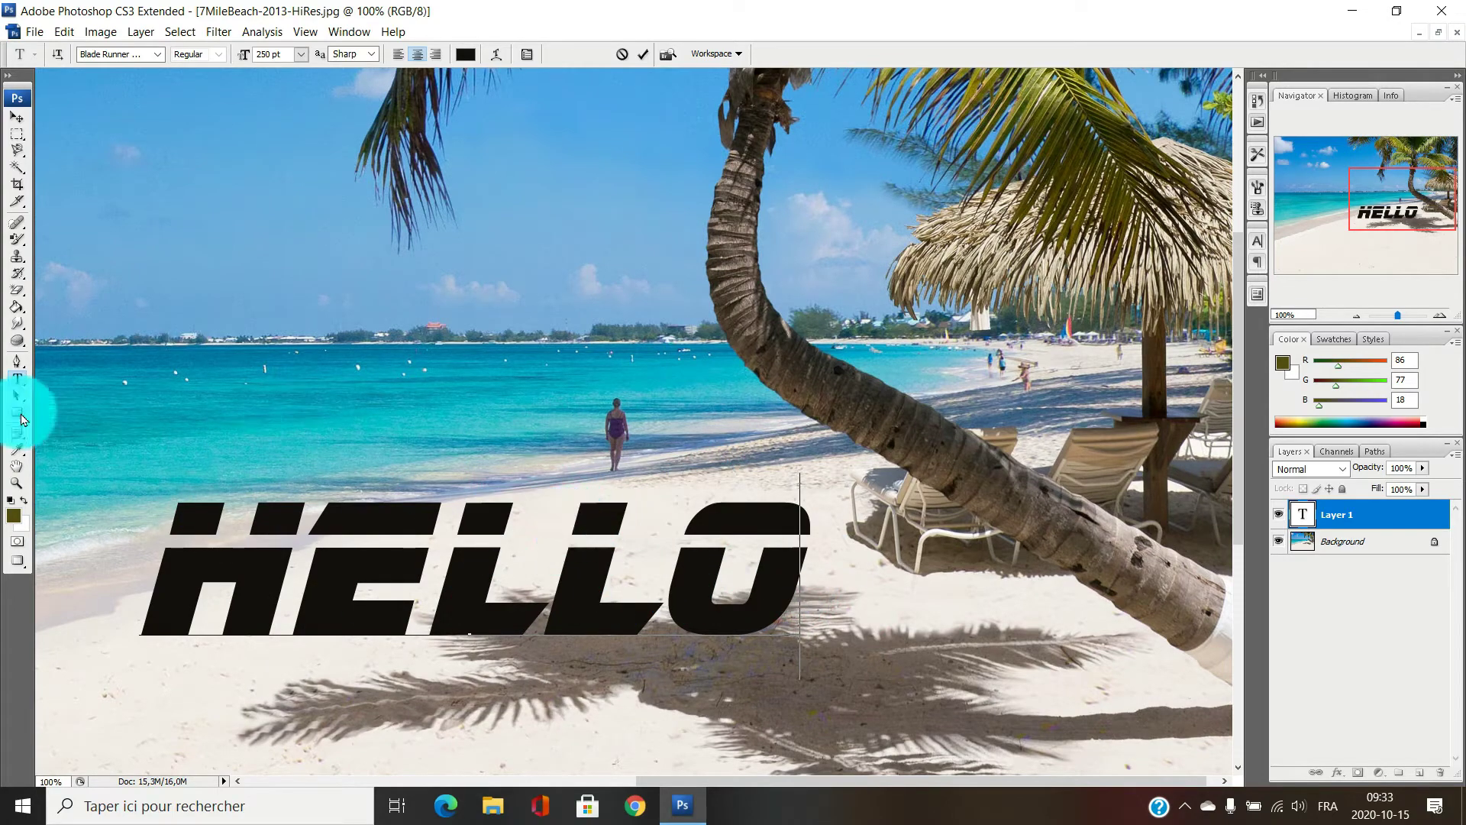
# - Commit the "hello" text and give its layer a bright green (06ff00) Color Overlay through the layer's blending options
pyautogui.click(21, 418)
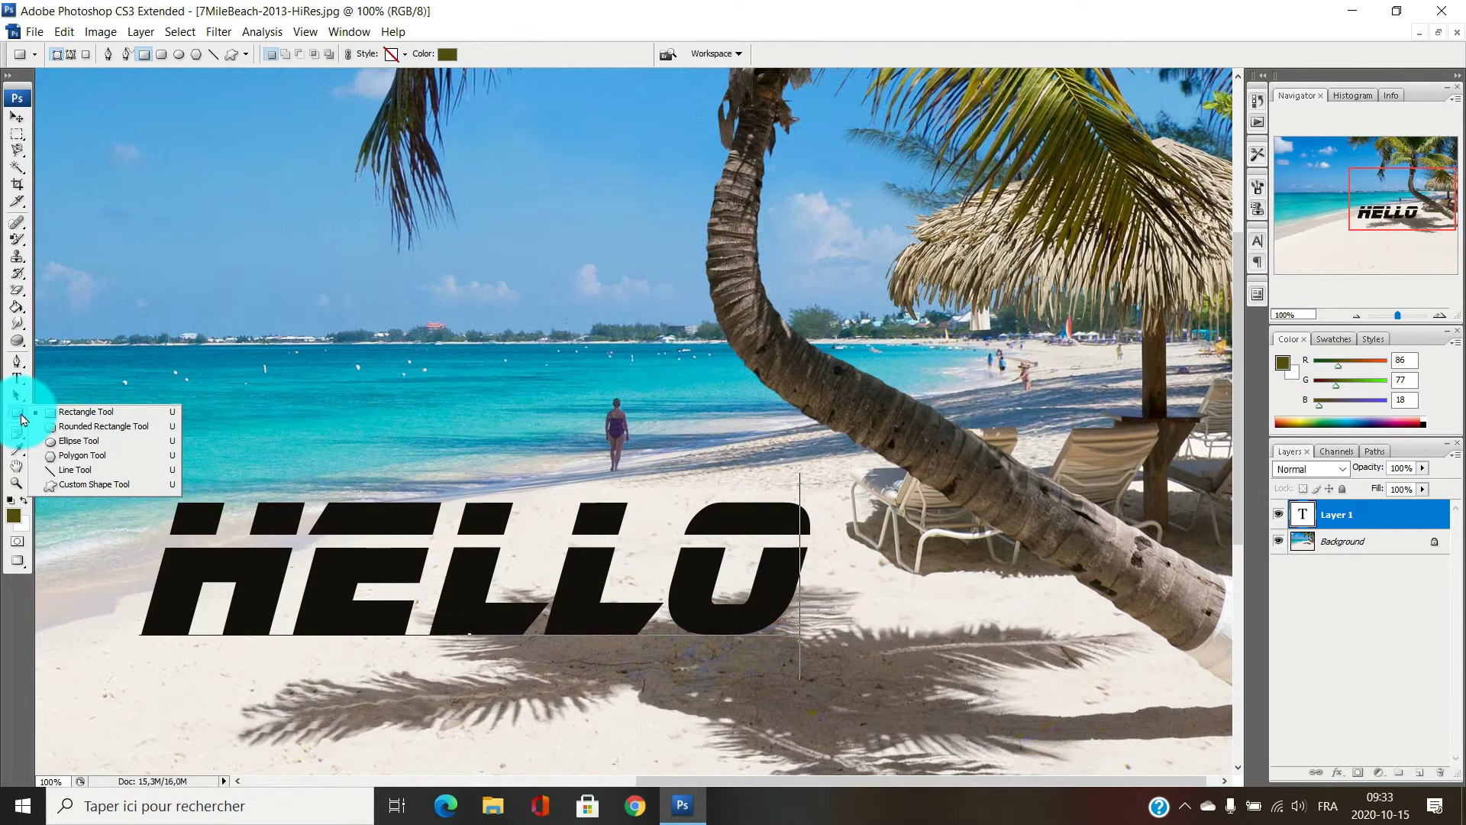
pyautogui.click(433, 574)
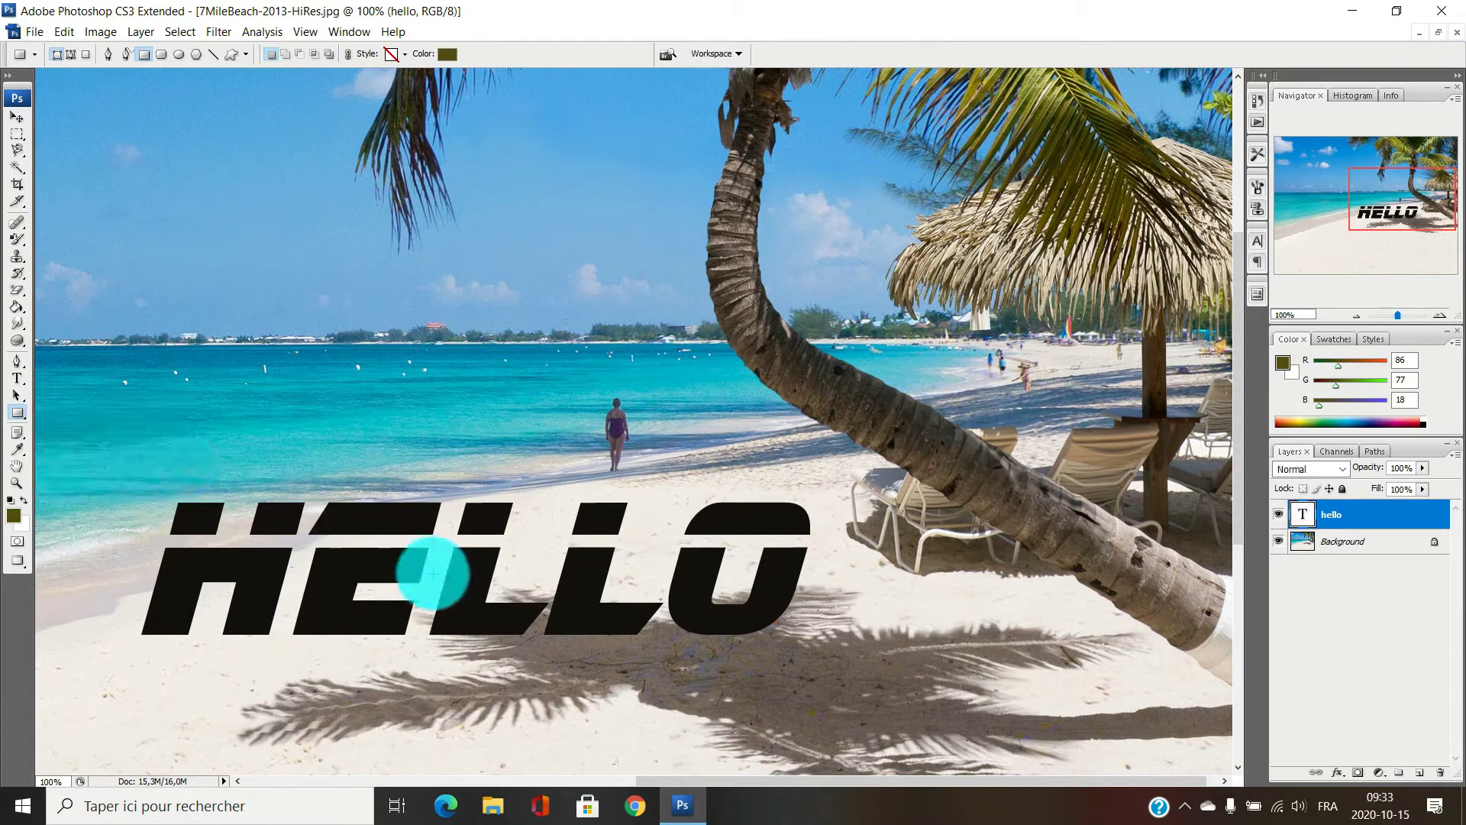
pyautogui.rightClick(1350, 521)
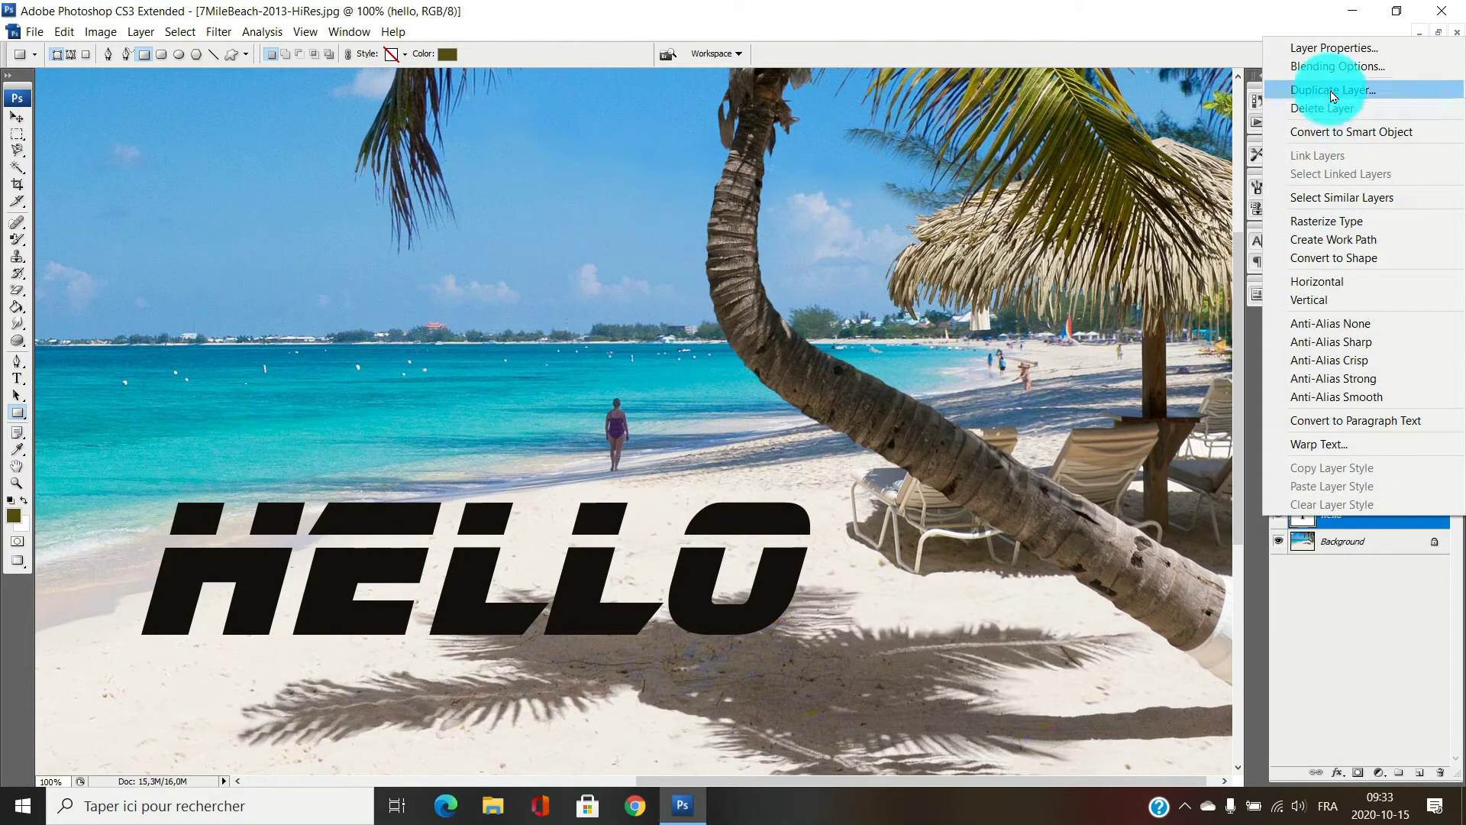
pyautogui.click(1329, 67)
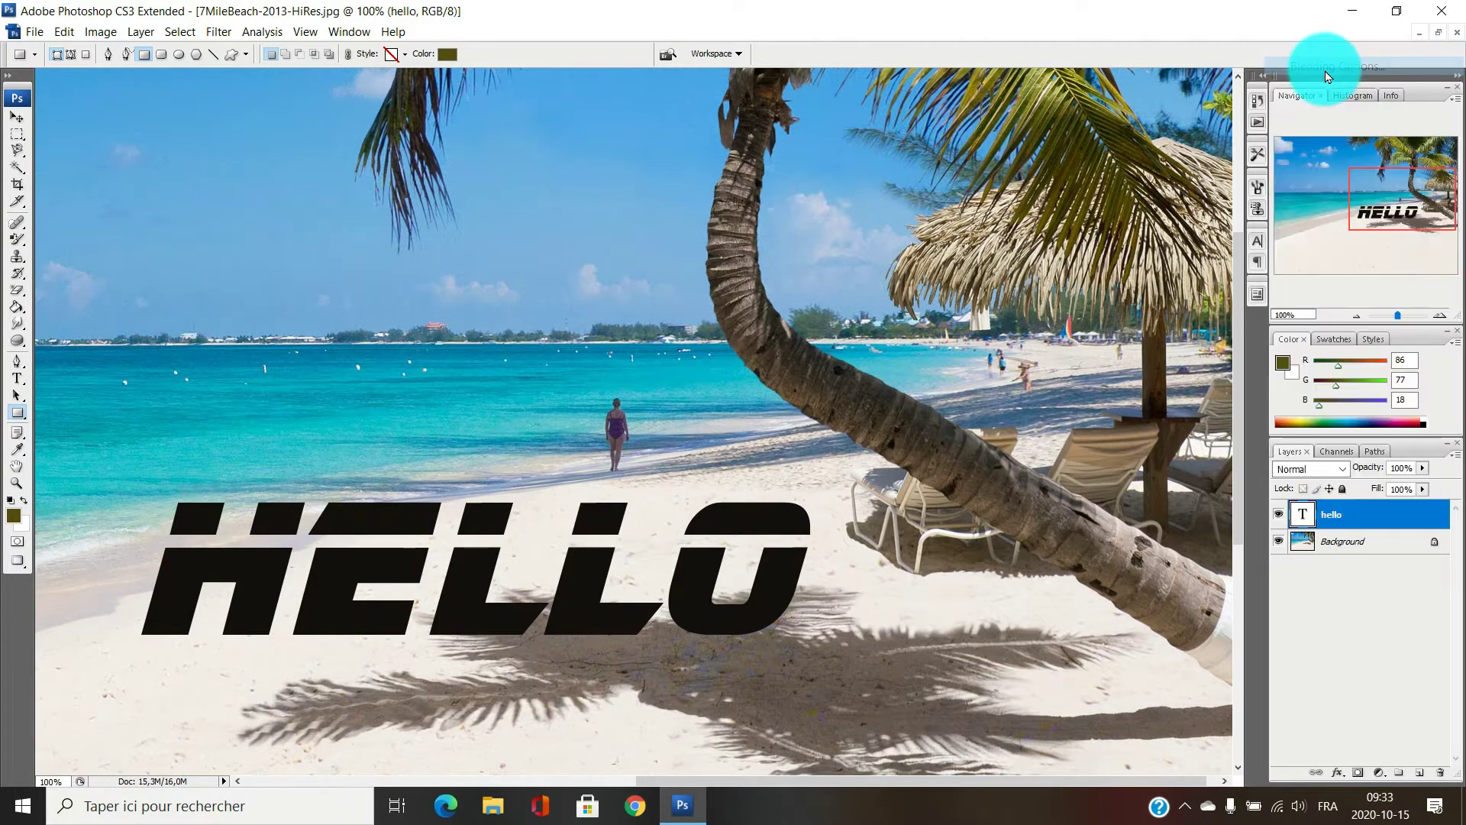
pyautogui.moveTo(548, 208); pyautogui.dragTo(762, 147)
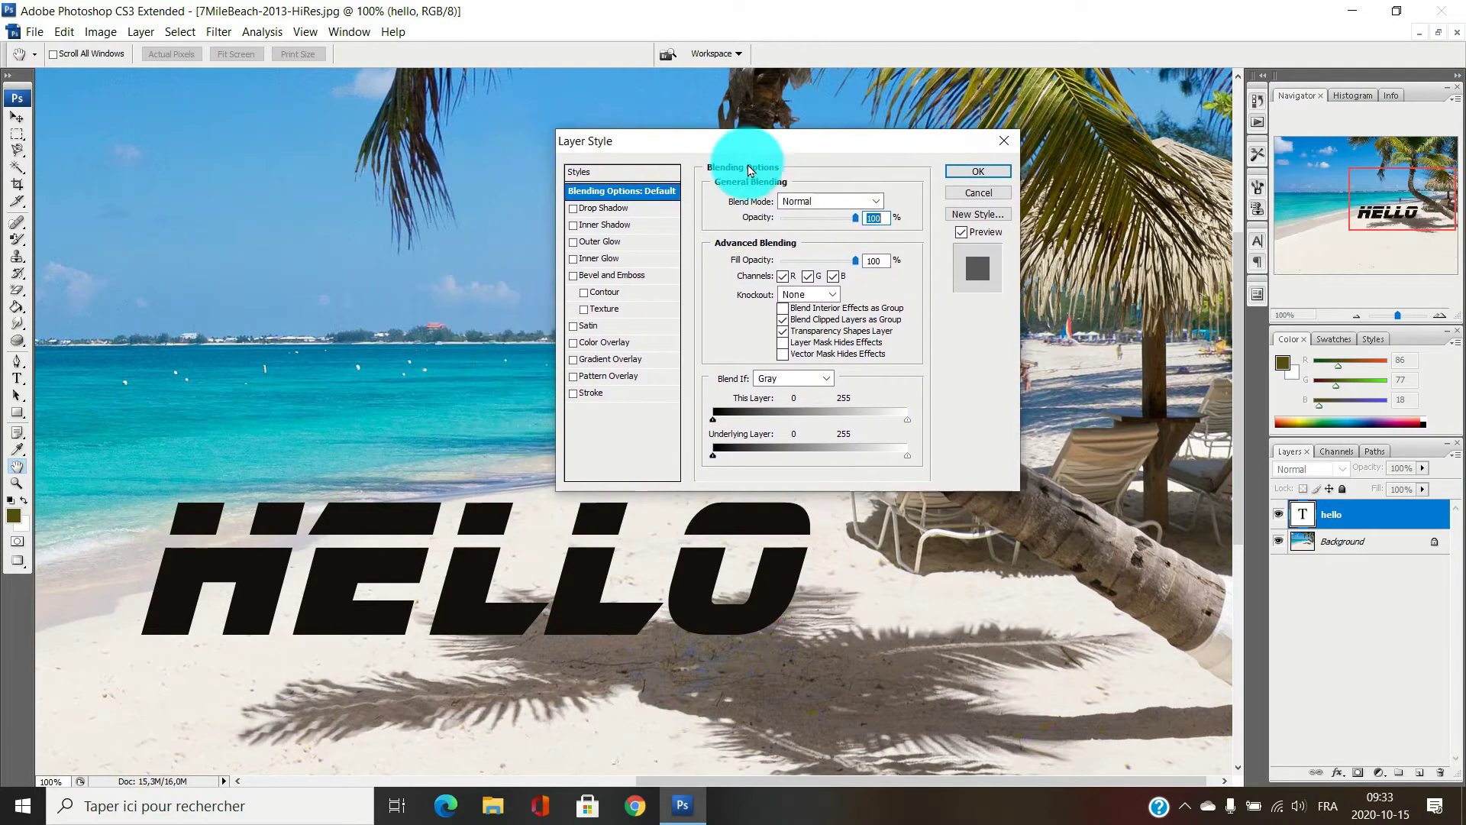
pyautogui.click(596, 340)
pyautogui.click(878, 200)
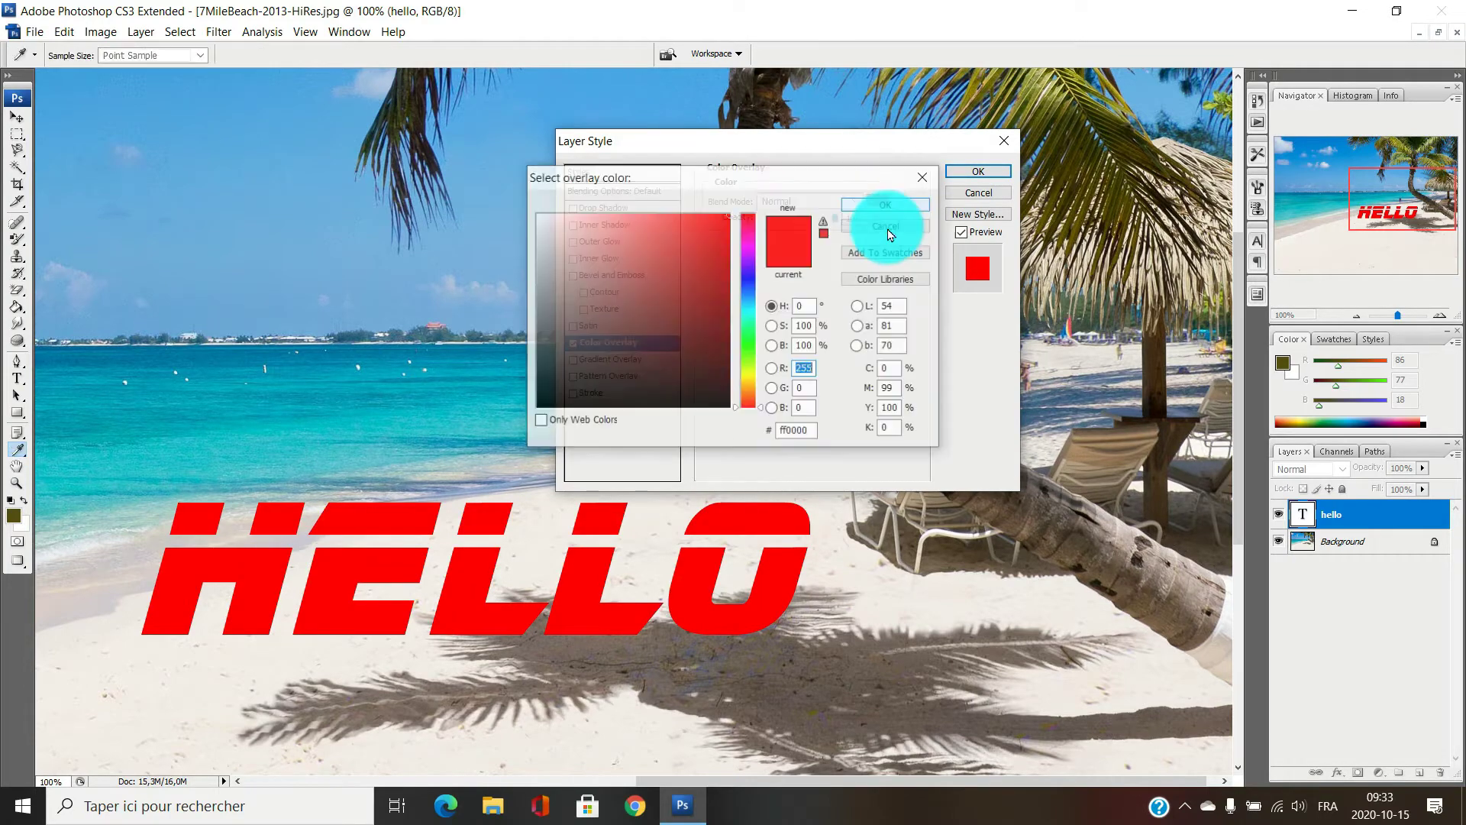
pyautogui.click(752, 346)
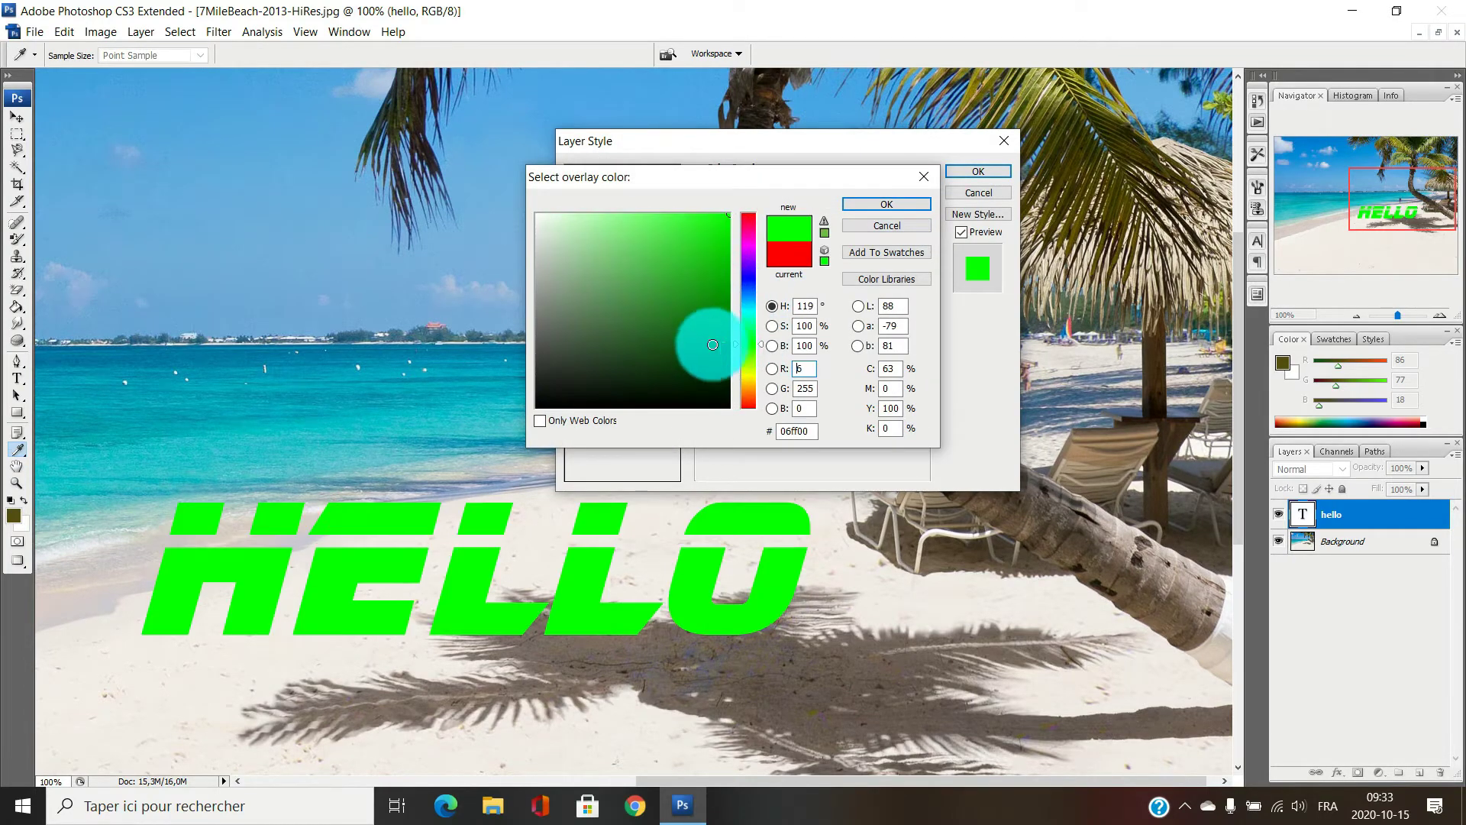
pyautogui.click(876, 206)
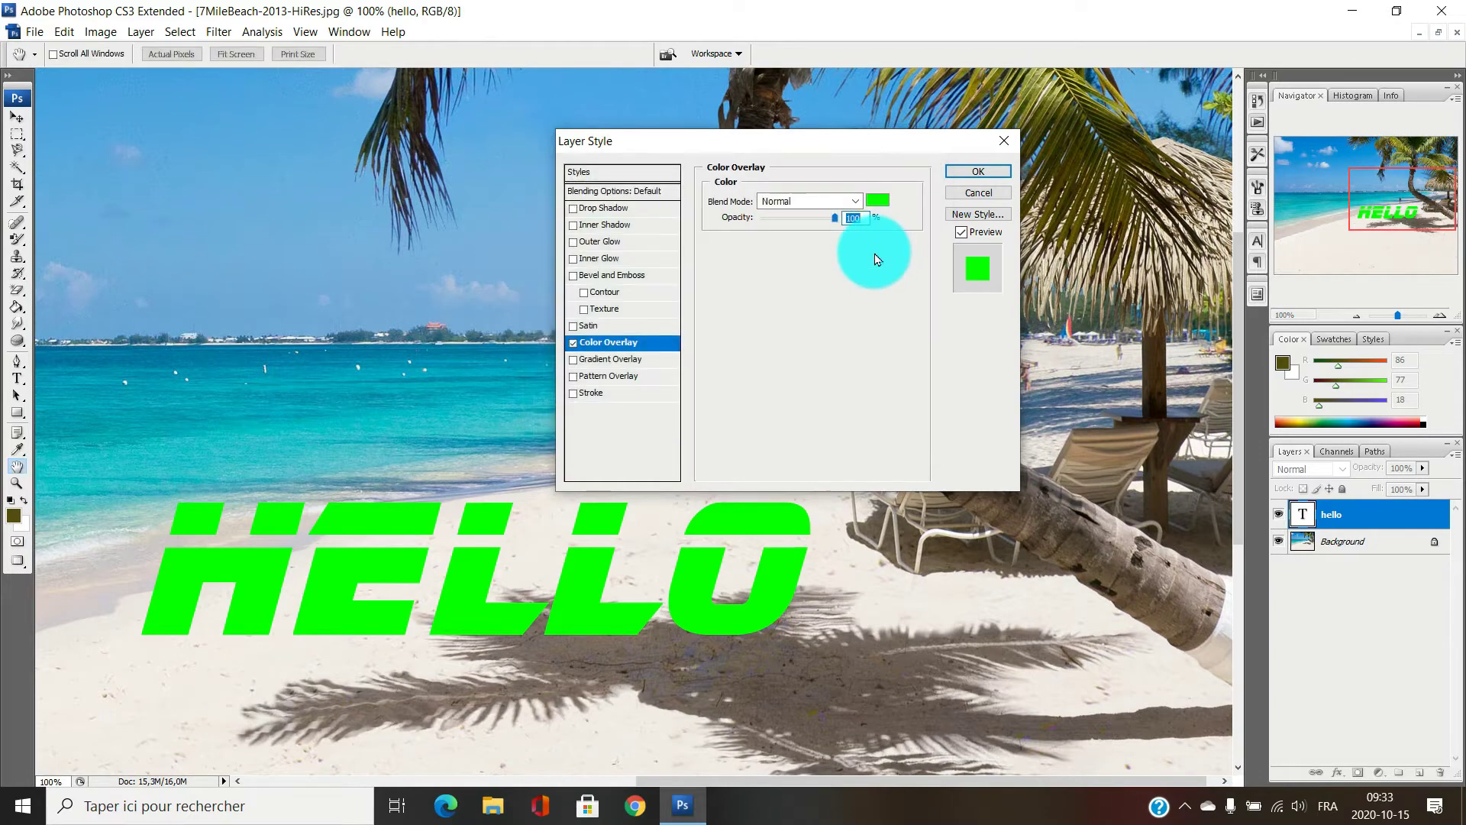
# - Try the Drop Shadow and Inner Shadow effects on the "hello" text, turning each off again
pyautogui.click(603, 208)
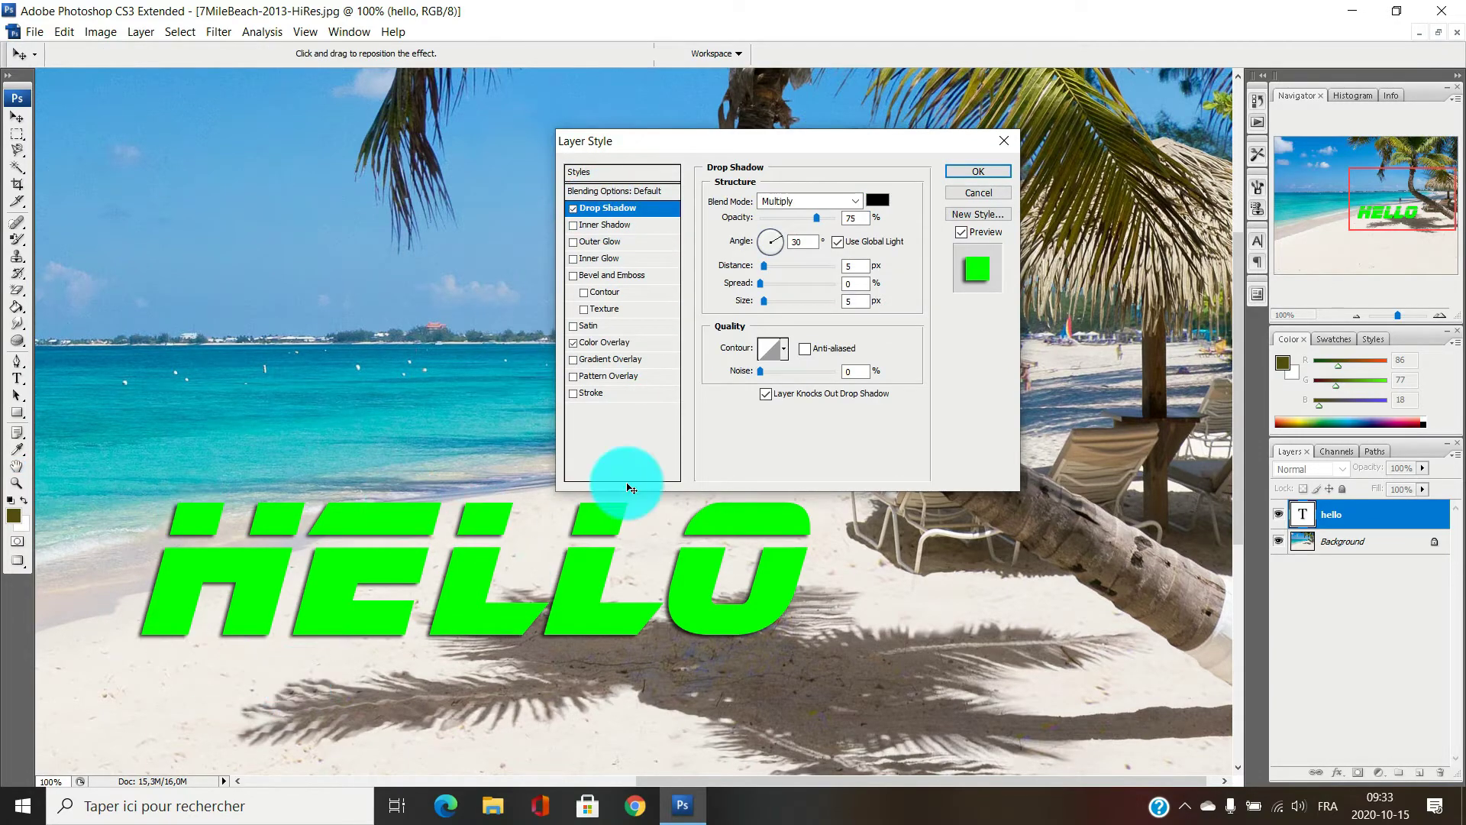
pyautogui.click(572, 210)
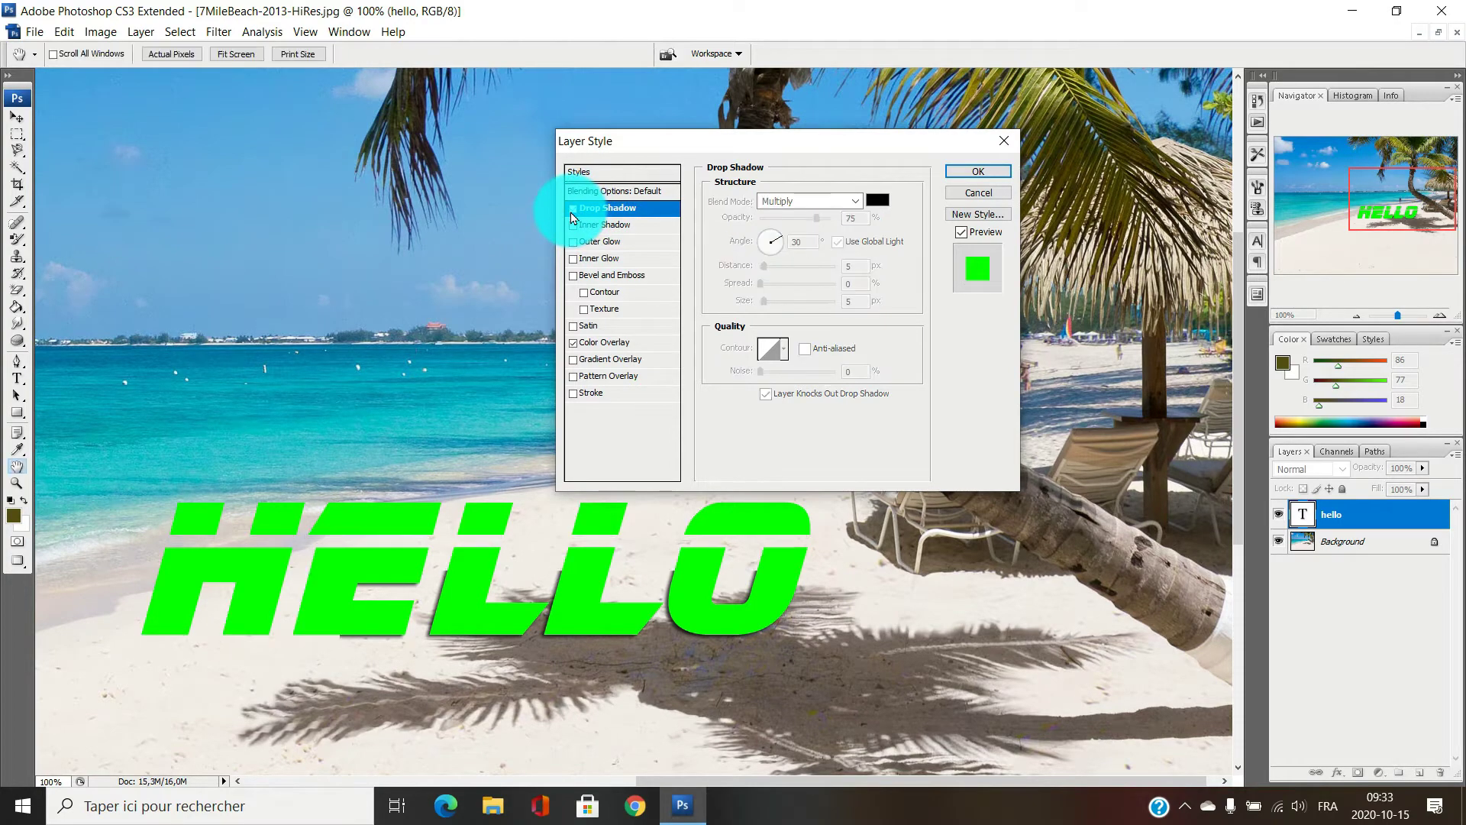
pyautogui.click(573, 226)
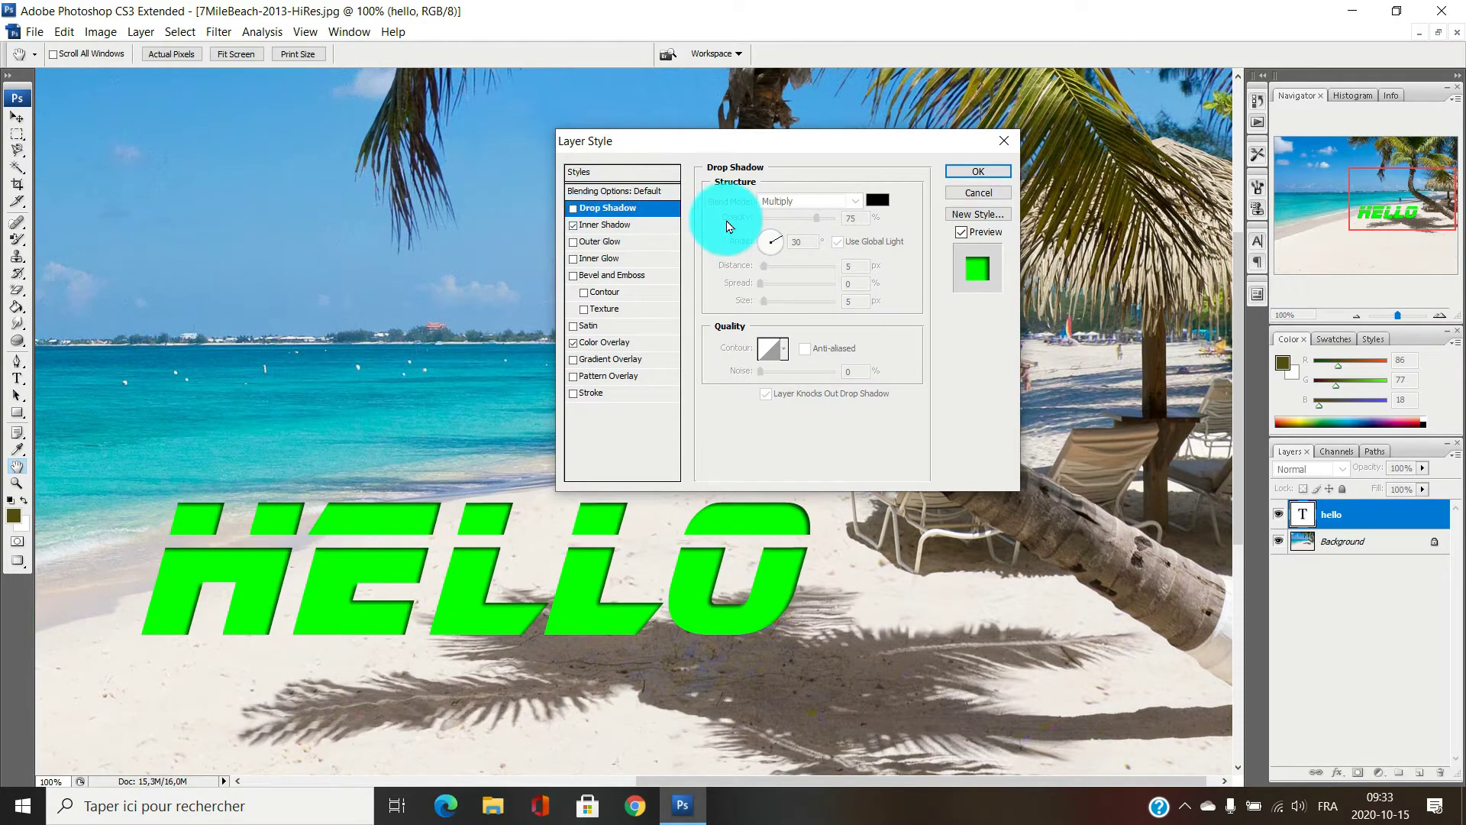
pyautogui.click(608, 226)
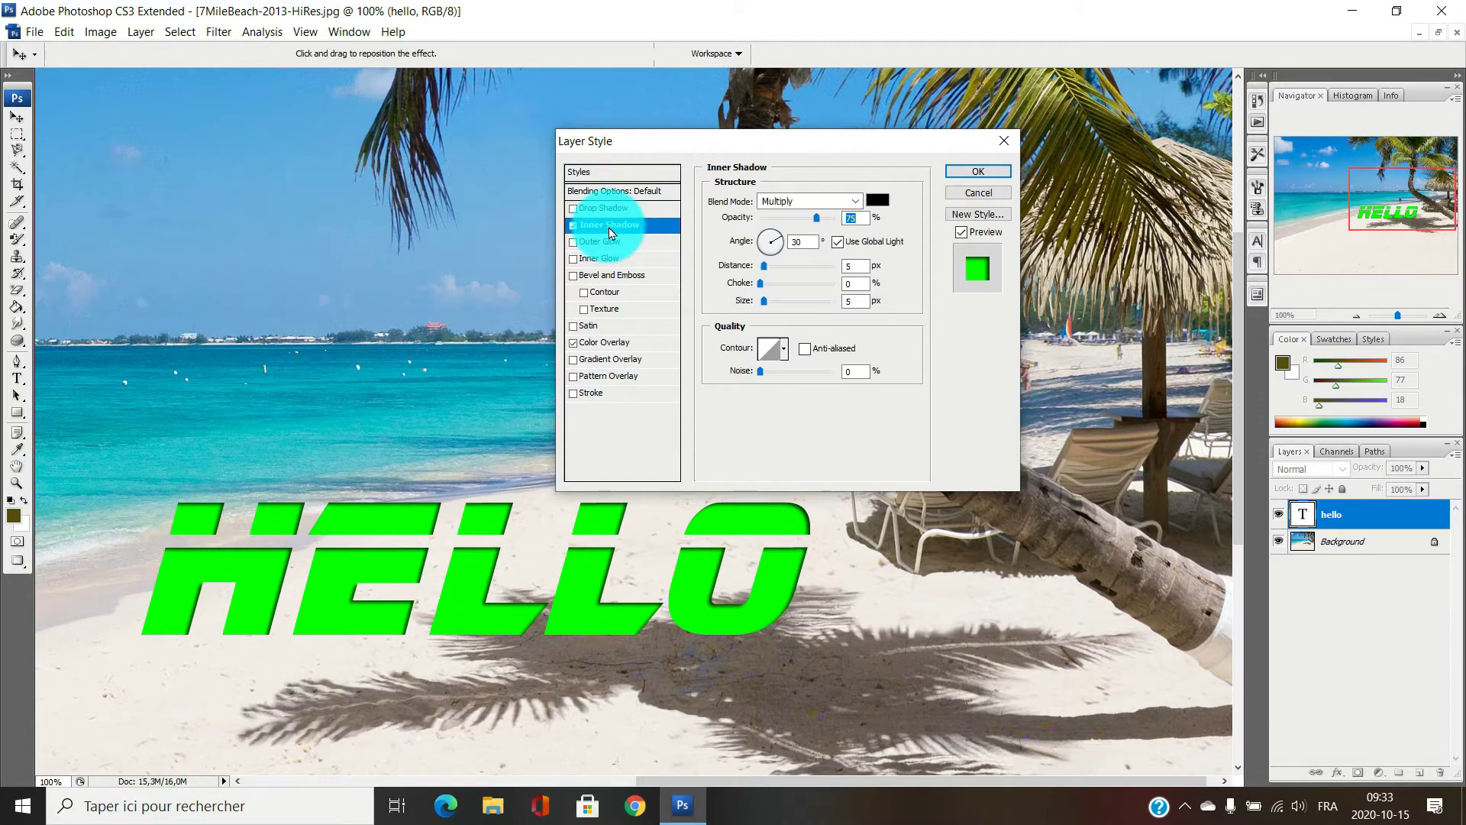
pyautogui.click(855, 202)
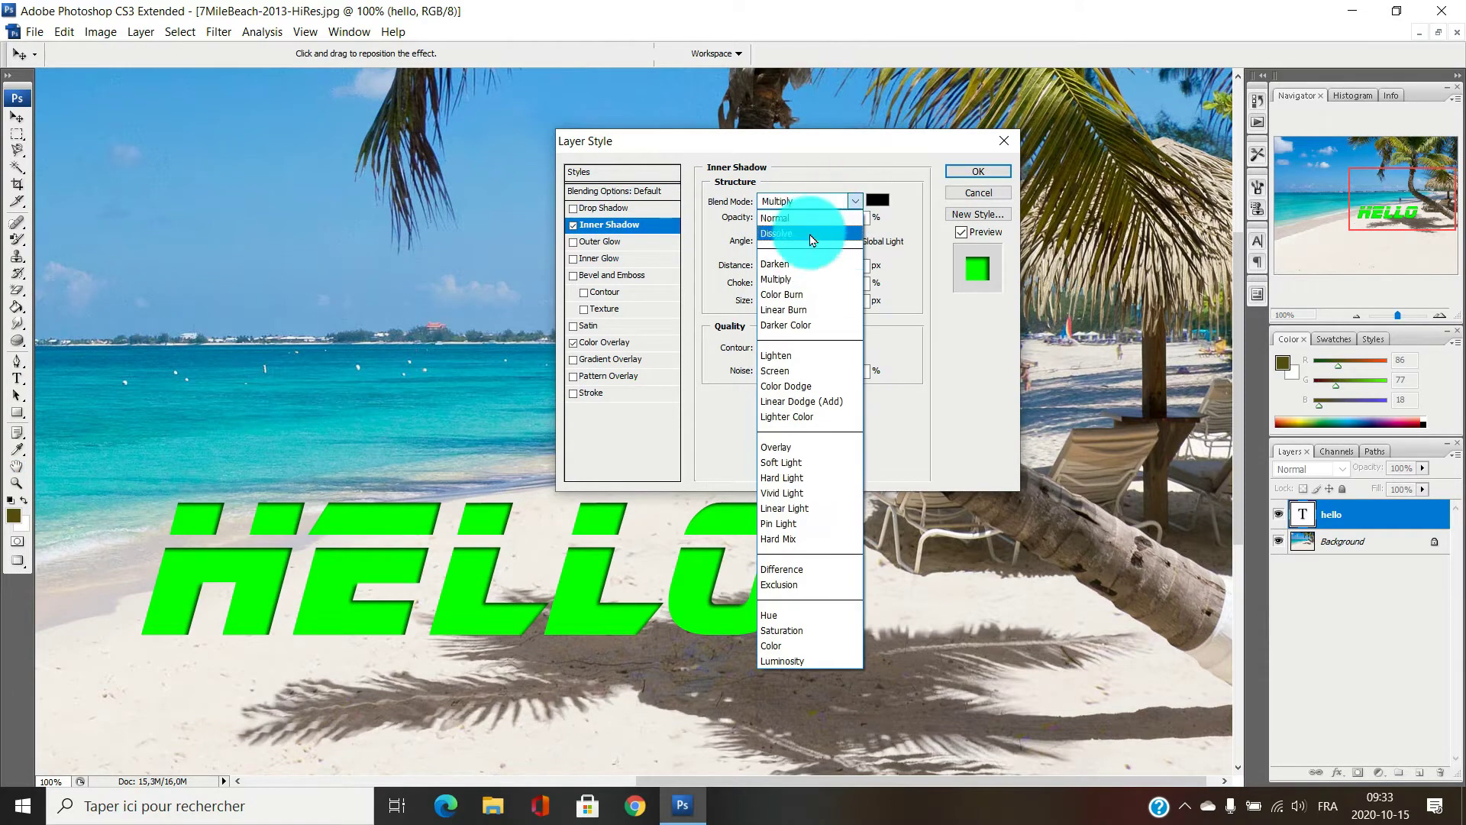
pyautogui.click(689, 158)
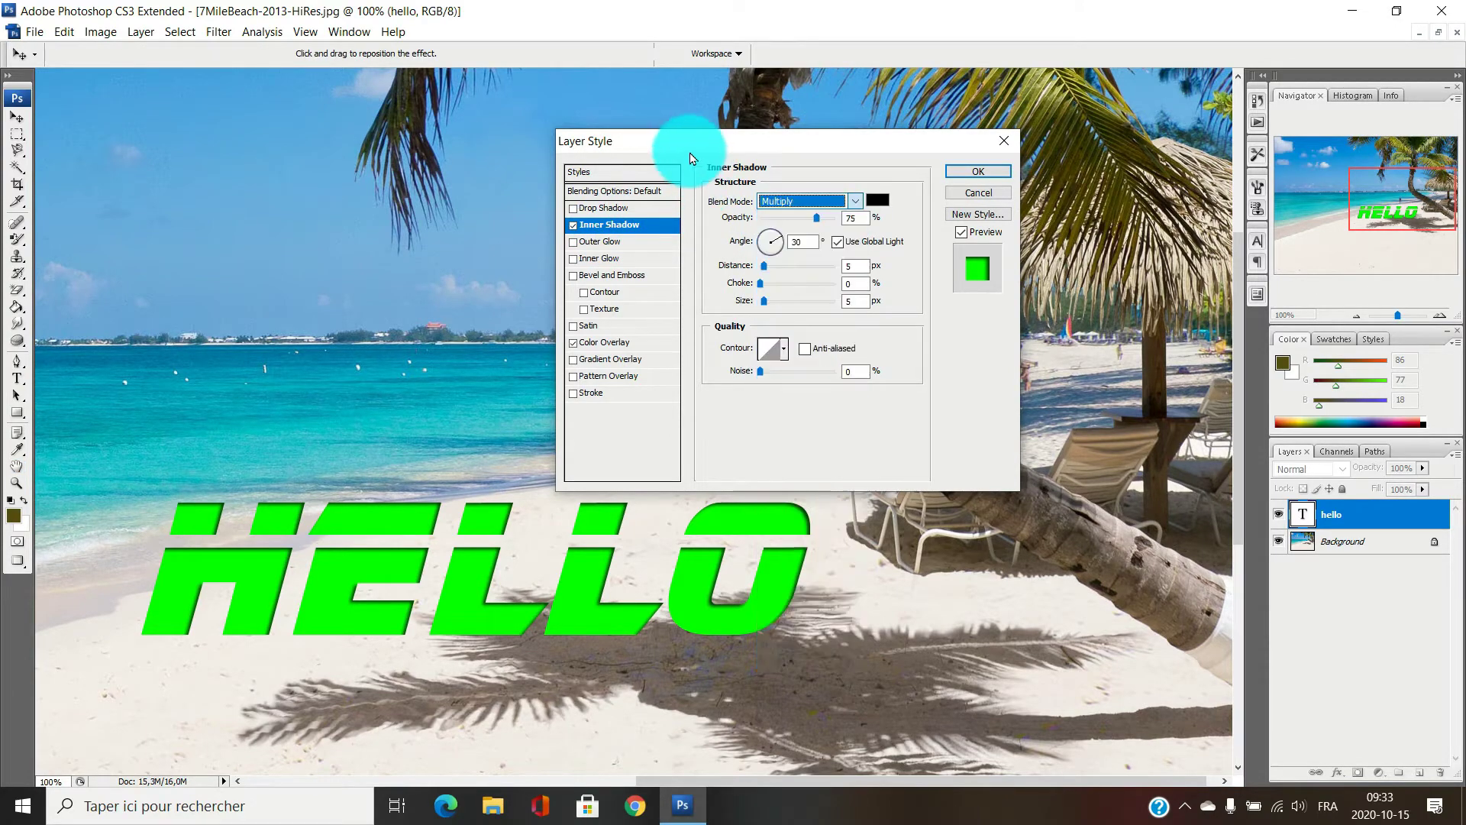
pyautogui.click(574, 228)
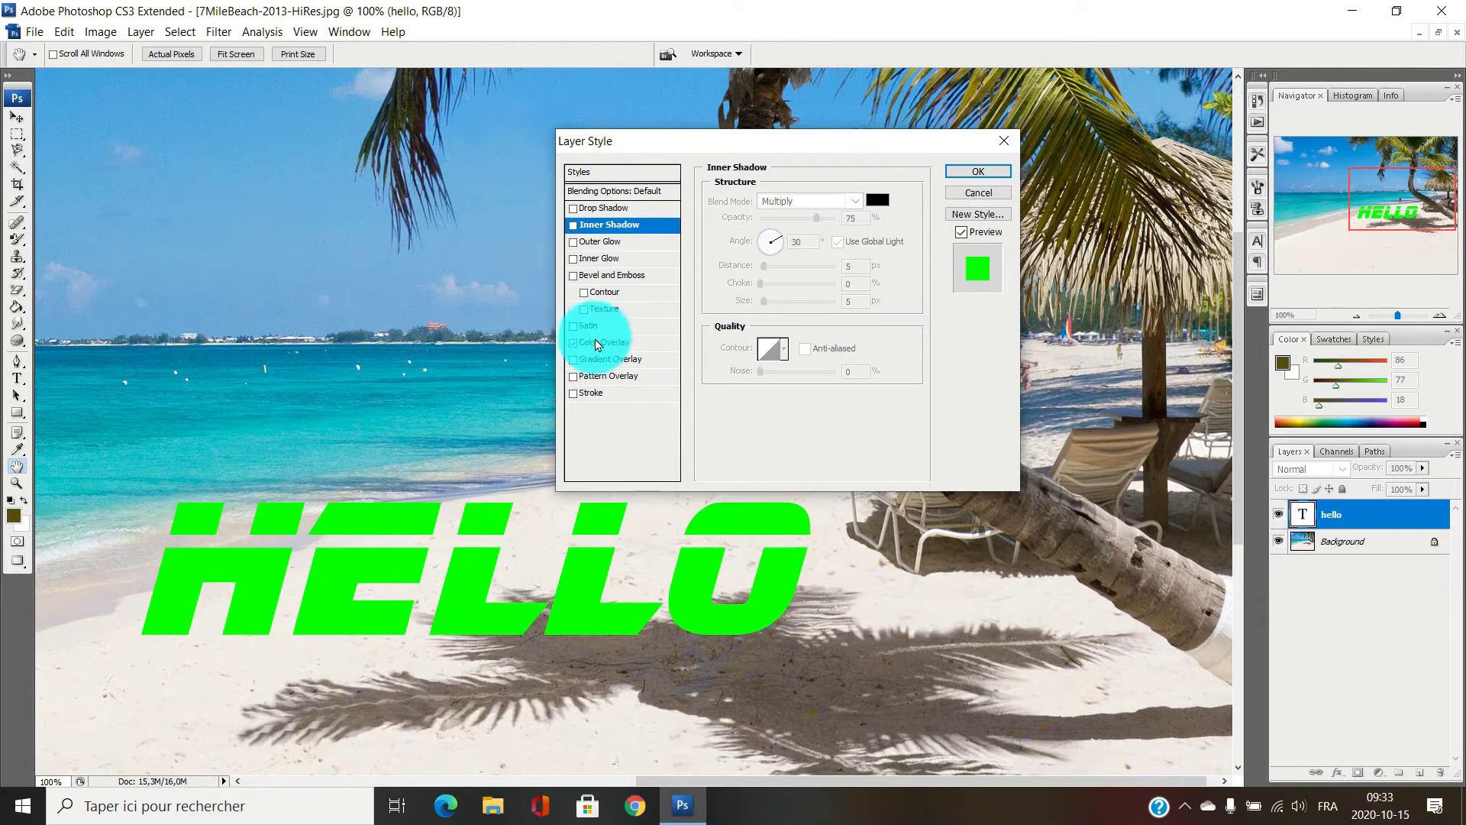
# - Add a Stroke effect around the "hello" letters and set its color to black
pyautogui.click(574, 394)
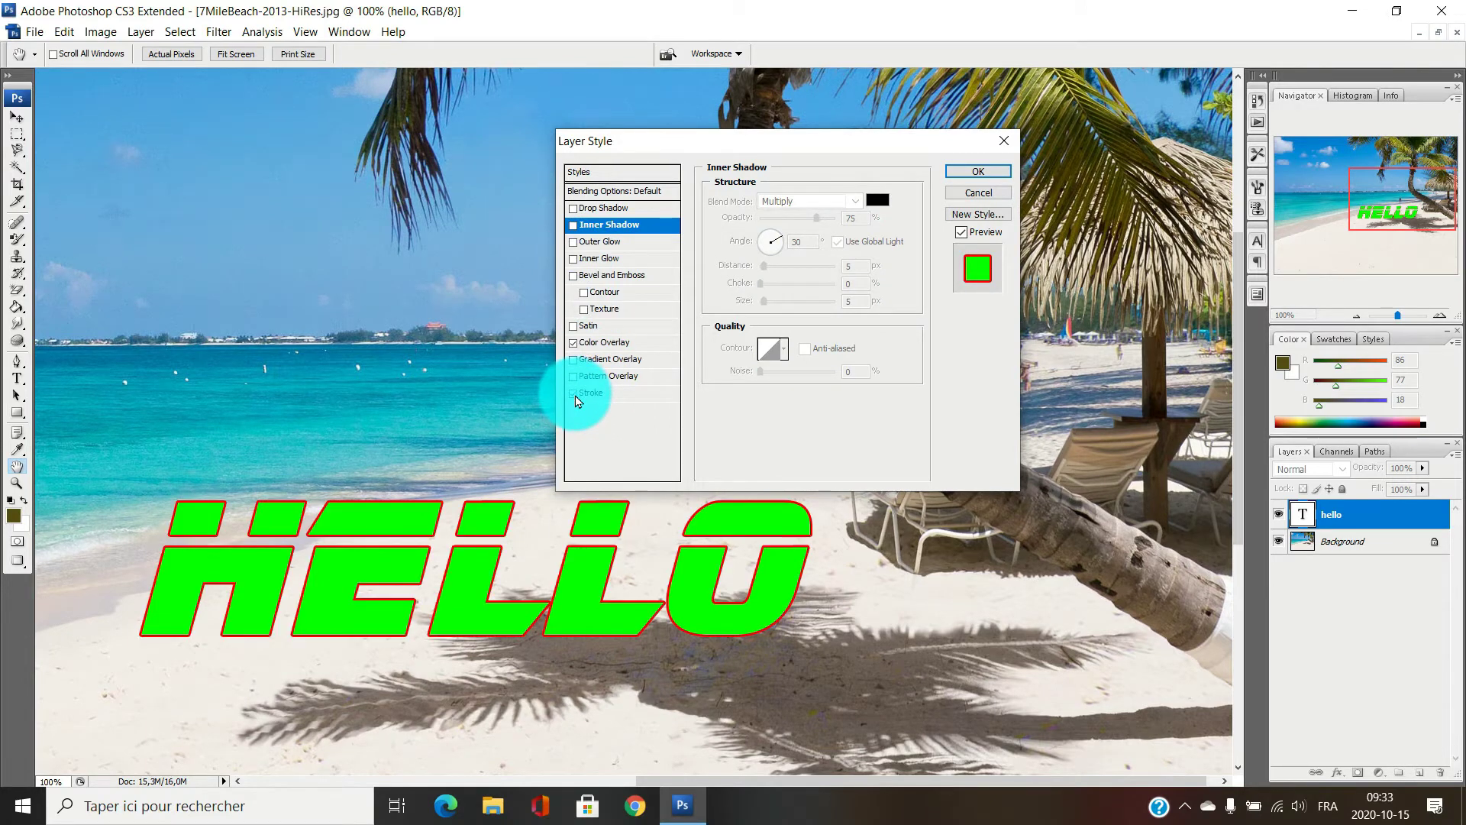
pyautogui.click(961, 231)
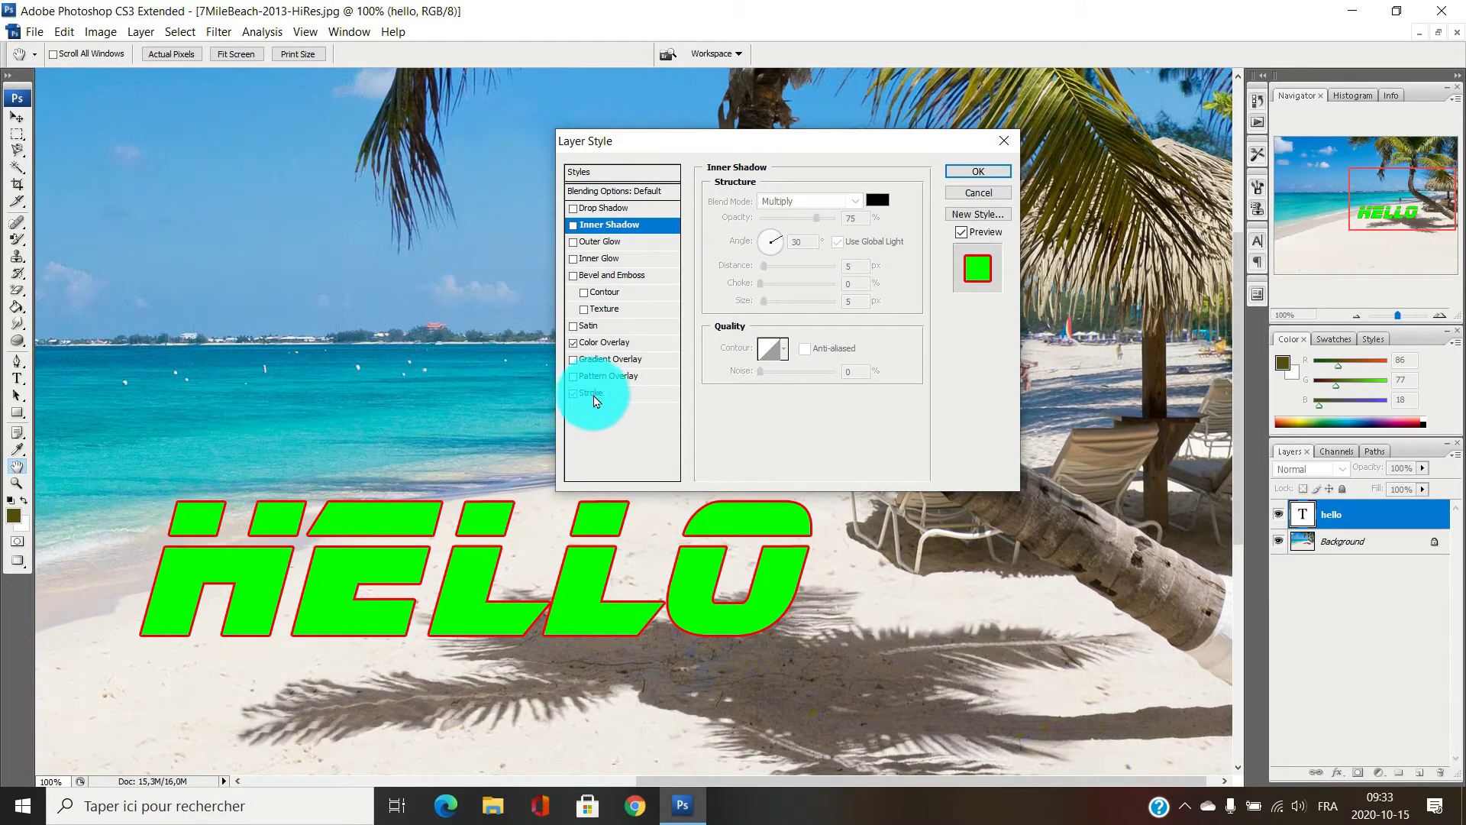
pyautogui.click(595, 395)
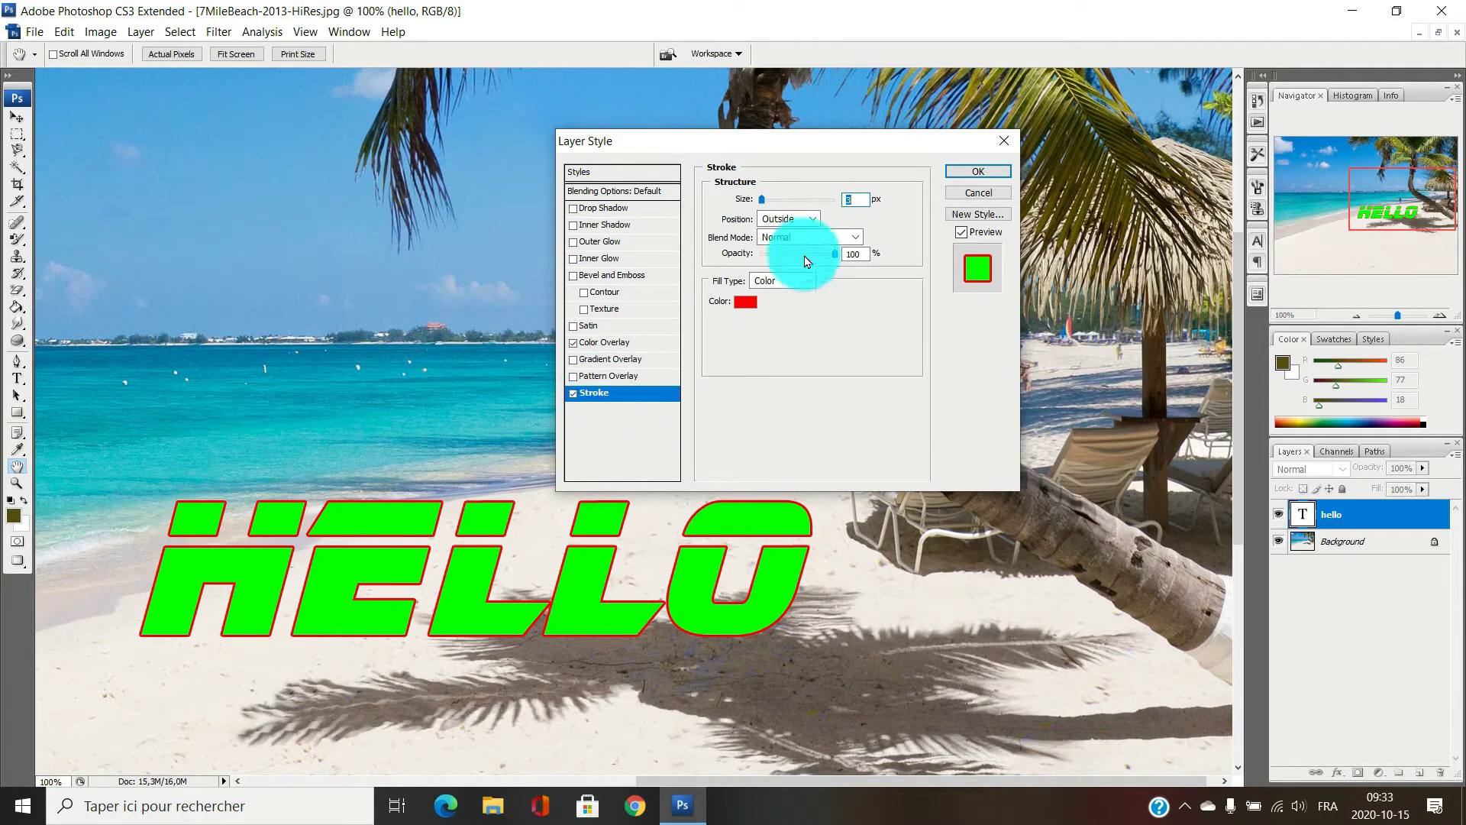
pyautogui.click(746, 302)
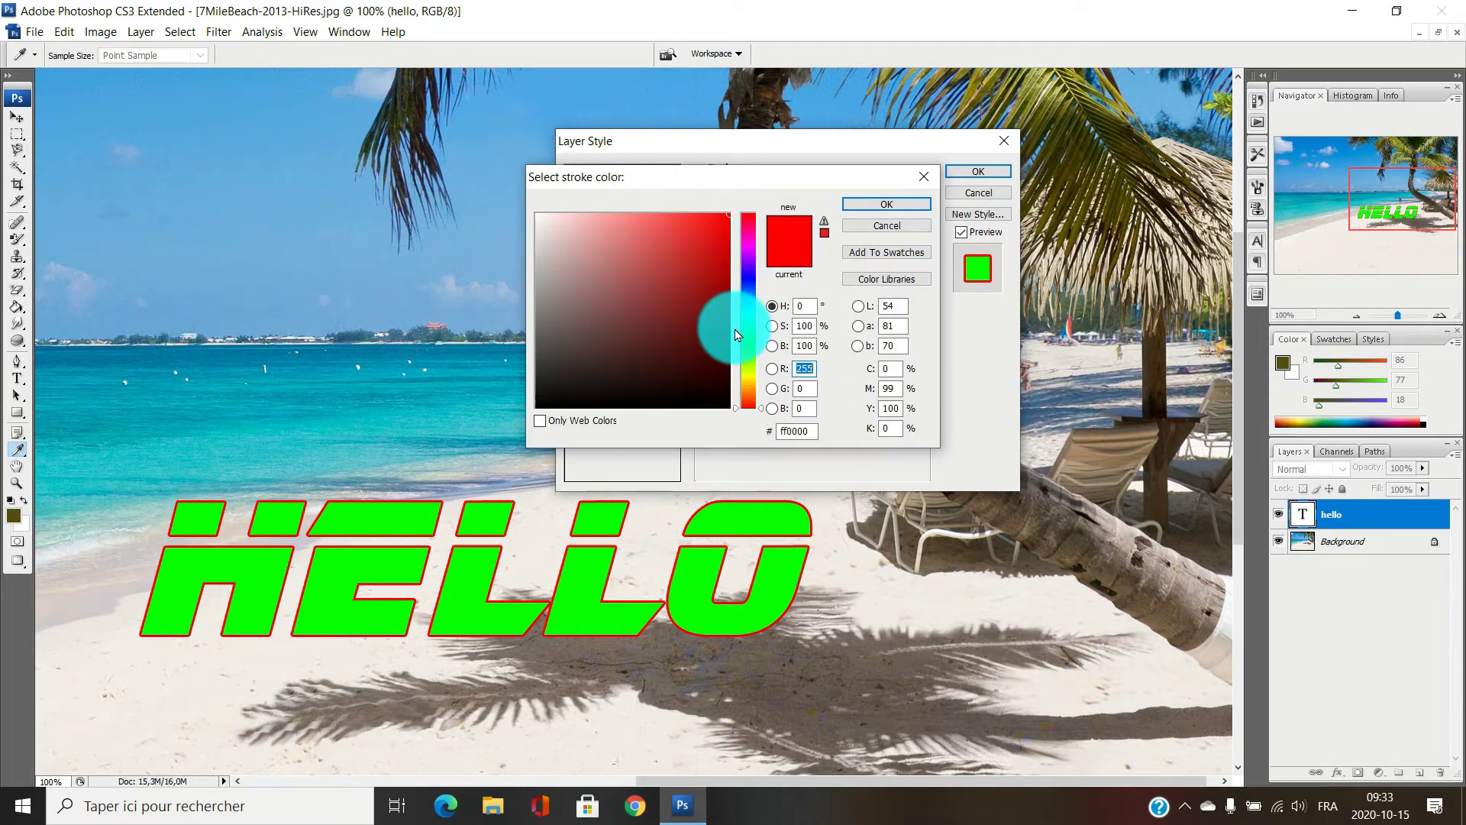
pyautogui.moveTo(664, 356); pyautogui.dragTo(489, 417)
pyautogui.click(887, 206)
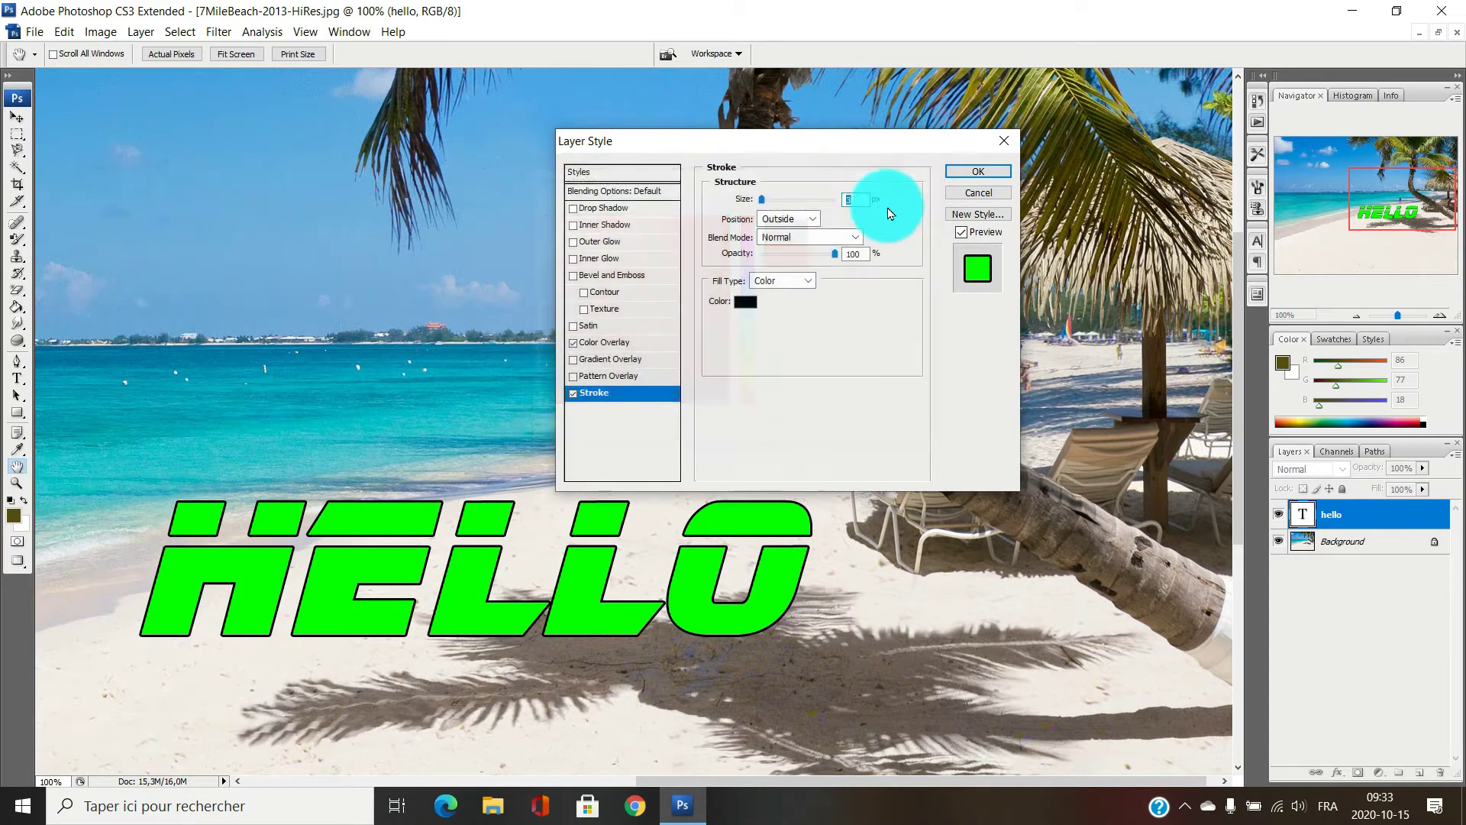
# - Increase the size of the black stroke to give the "hello" letters a thick outline, and apply the layer style
pyautogui.click(764, 202)
pyautogui.moveTo(764, 204); pyautogui.dragTo(769, 204)
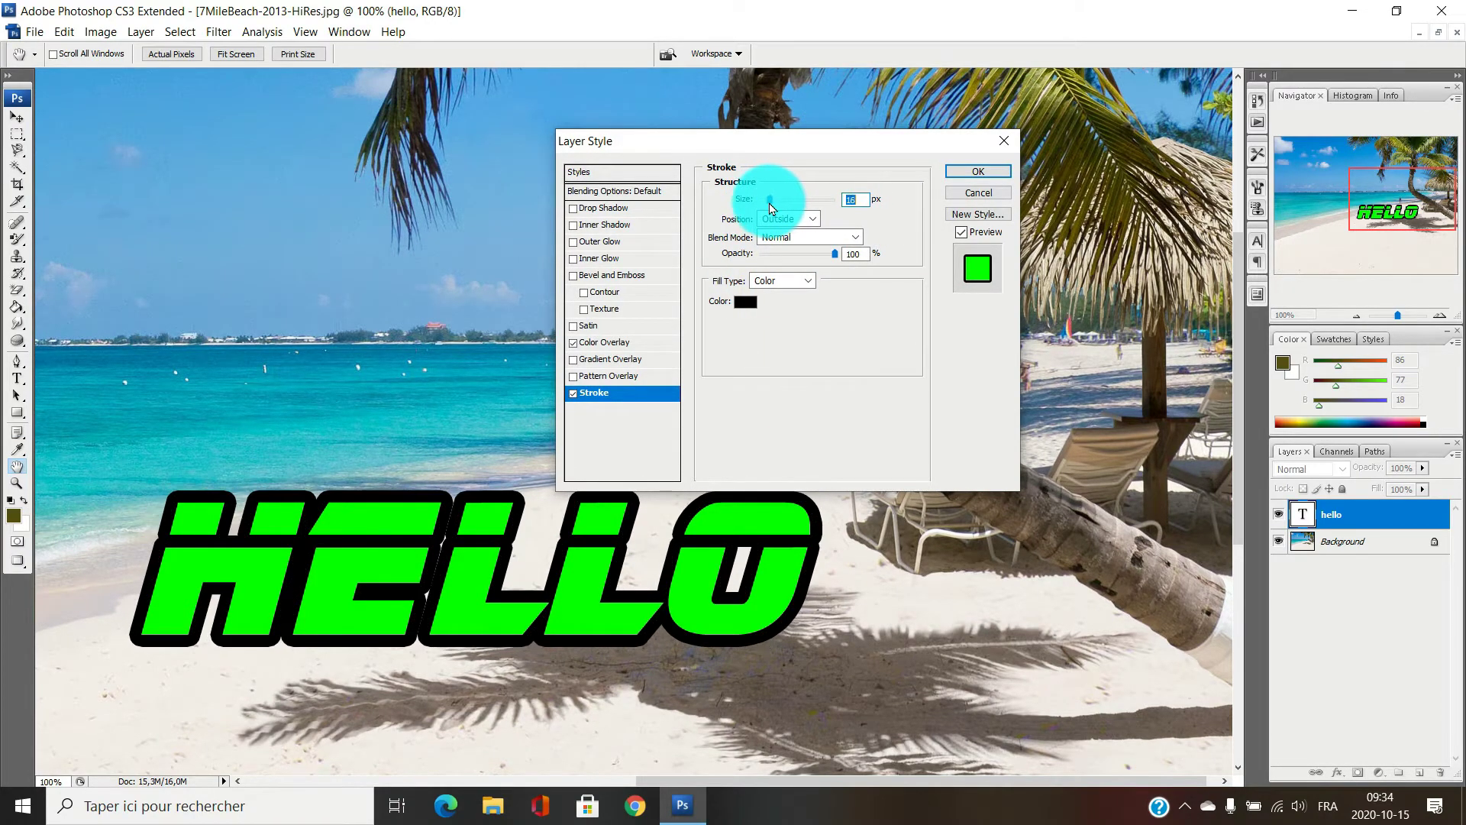
pyautogui.click(878, 200)
pyautogui.click(963, 171)
pyautogui.press('u')
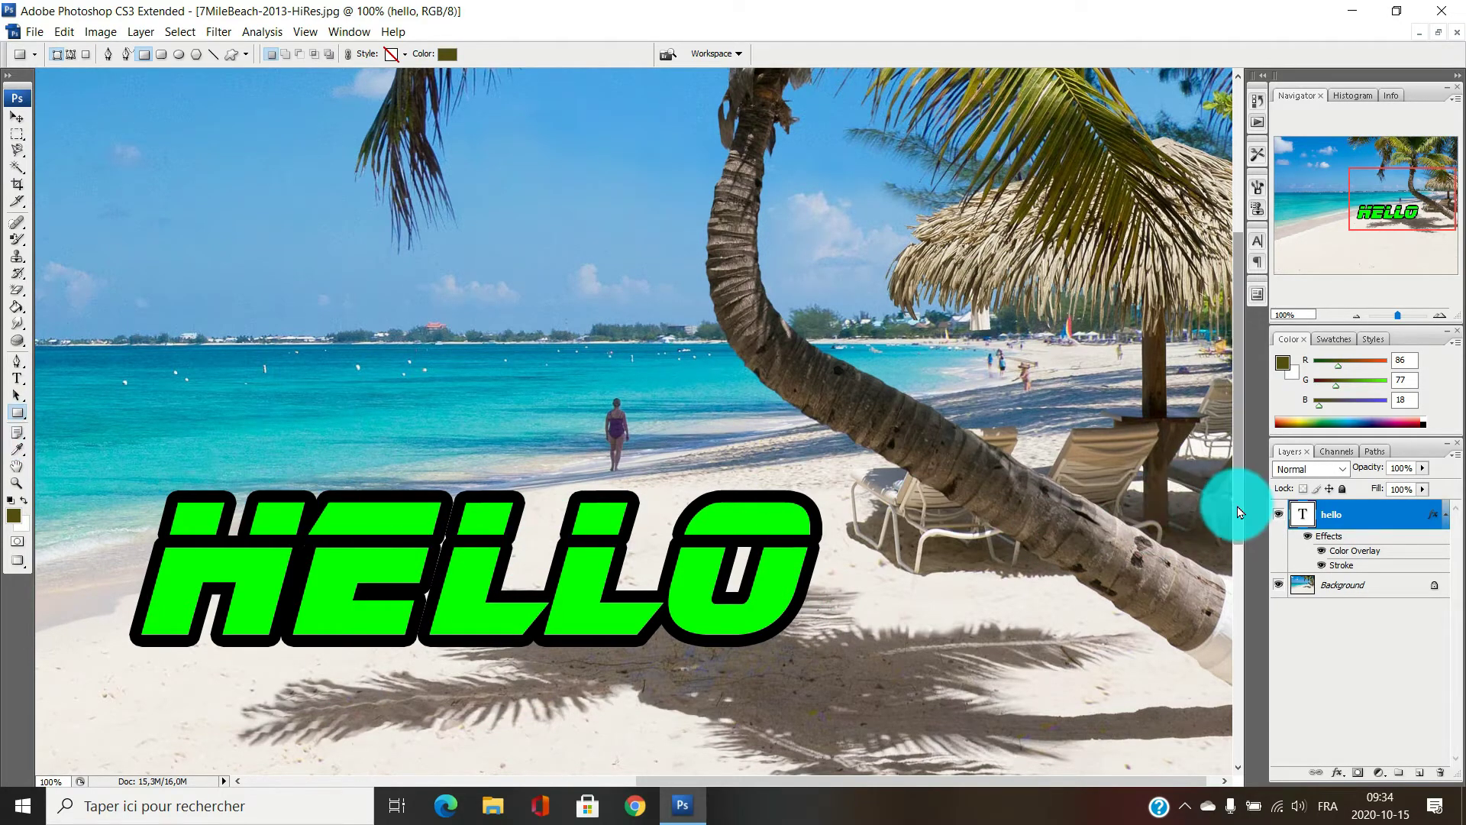
# - Undo the layer style on the "hello" text and delete the text layer
pyautogui.click(1392, 521)
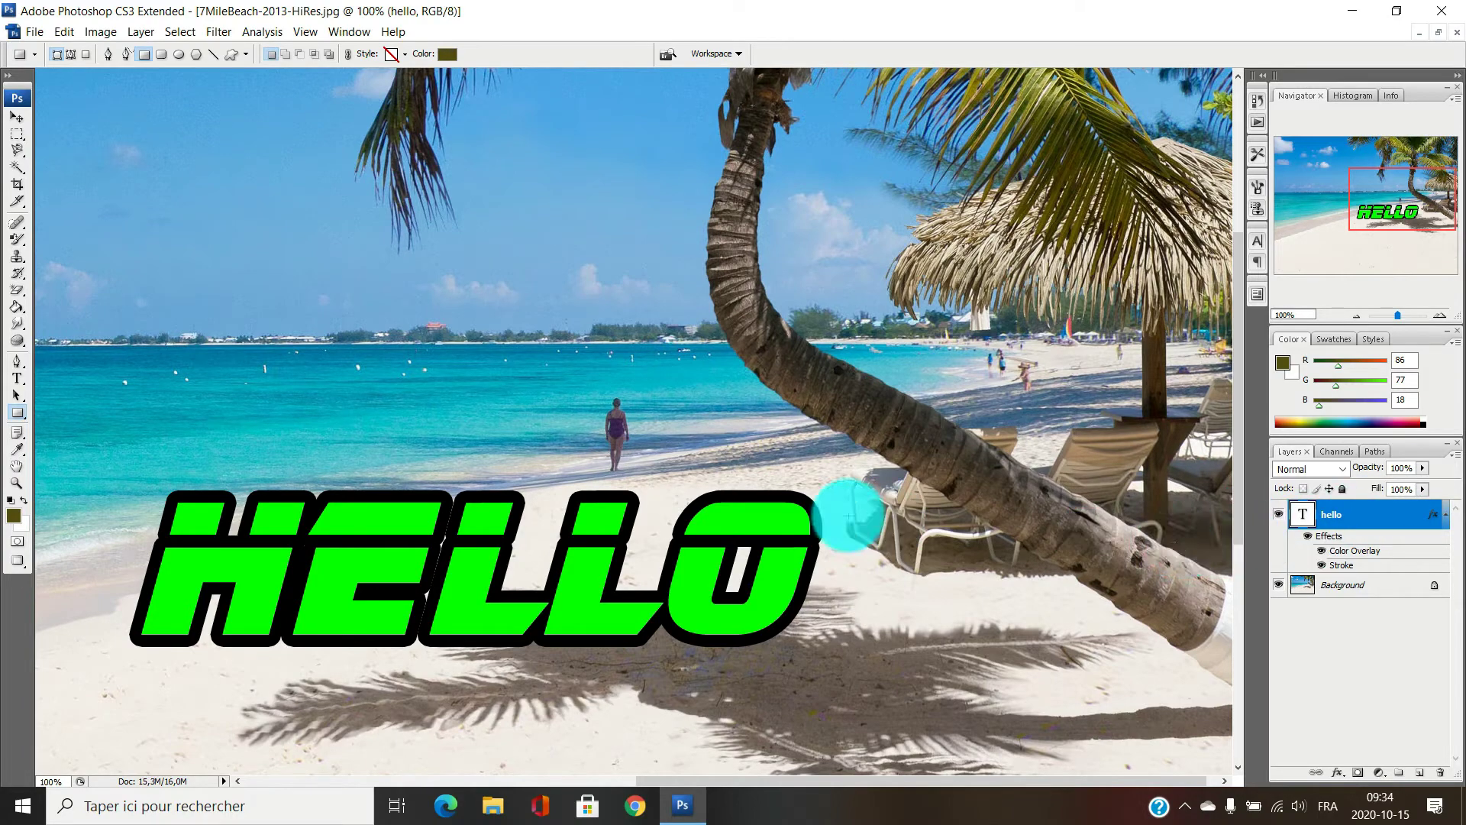
pyautogui.hotkey('ctrl', 'z')
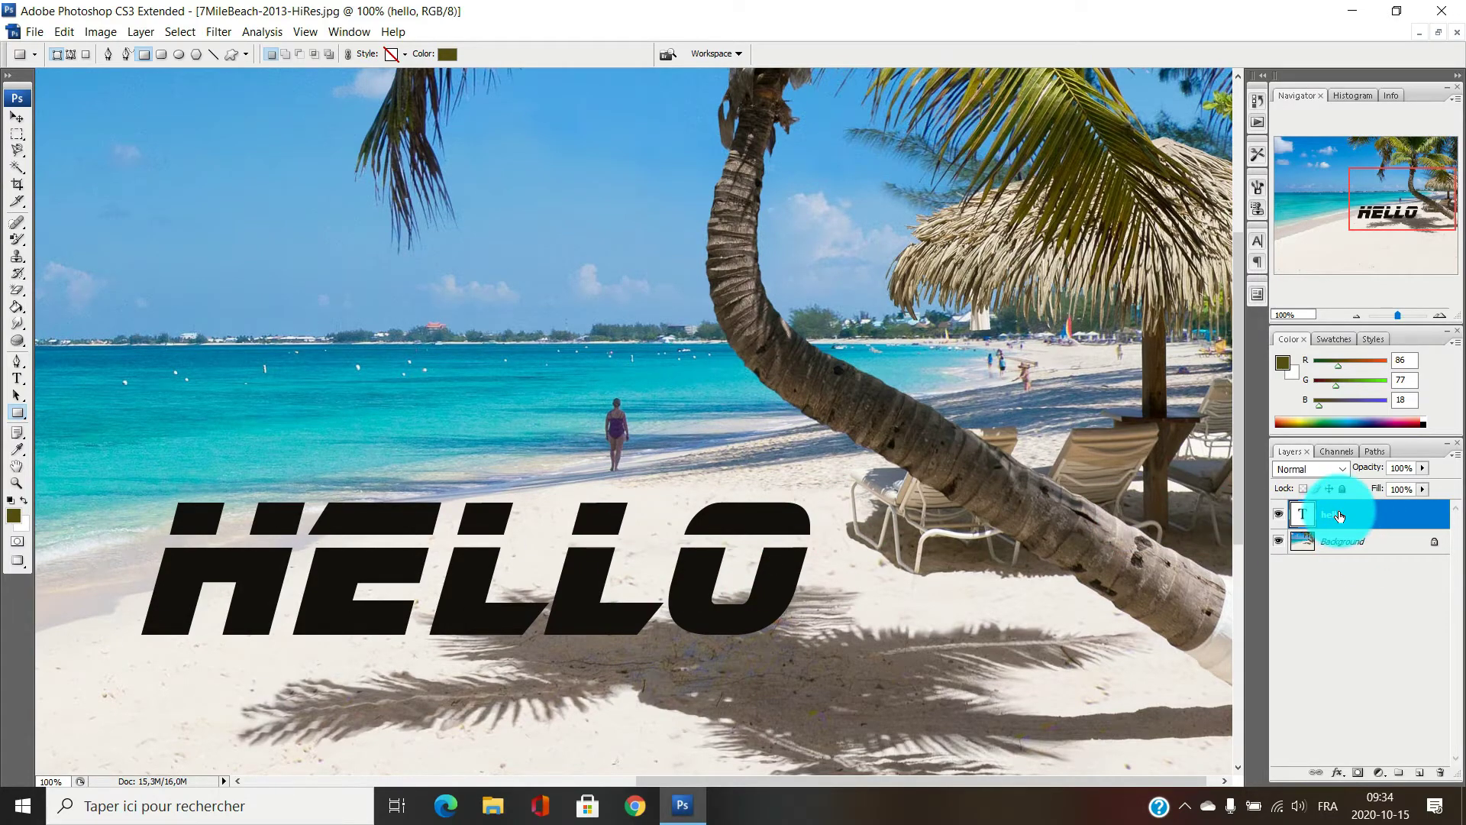
pyautogui.moveTo(1338, 513); pyautogui.dragTo(1441, 773)
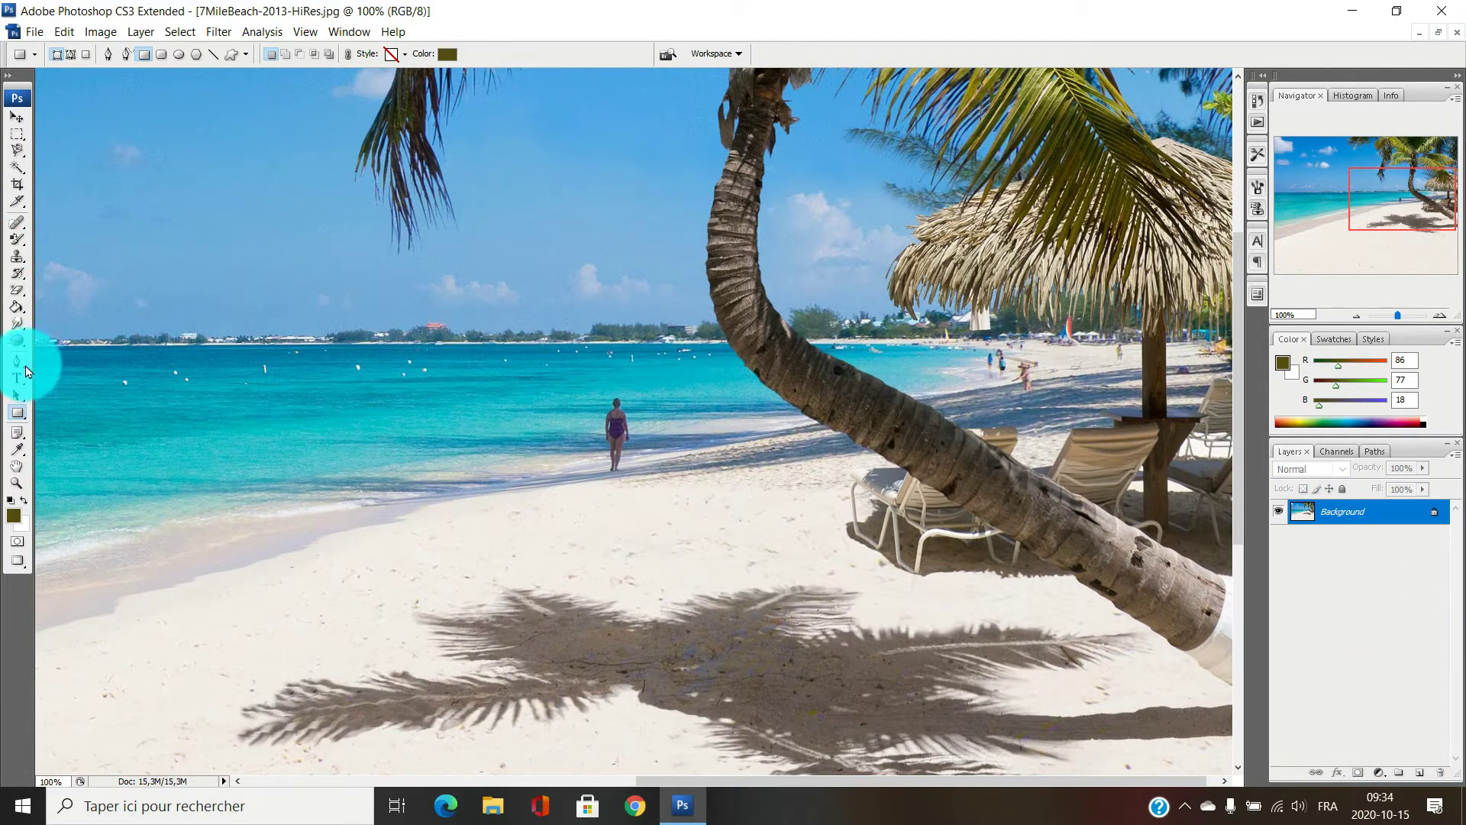
# - Draw a small closed curved olive shape across the horizon on the sea's far side with the Pen tool
pyautogui.click(22, 367)
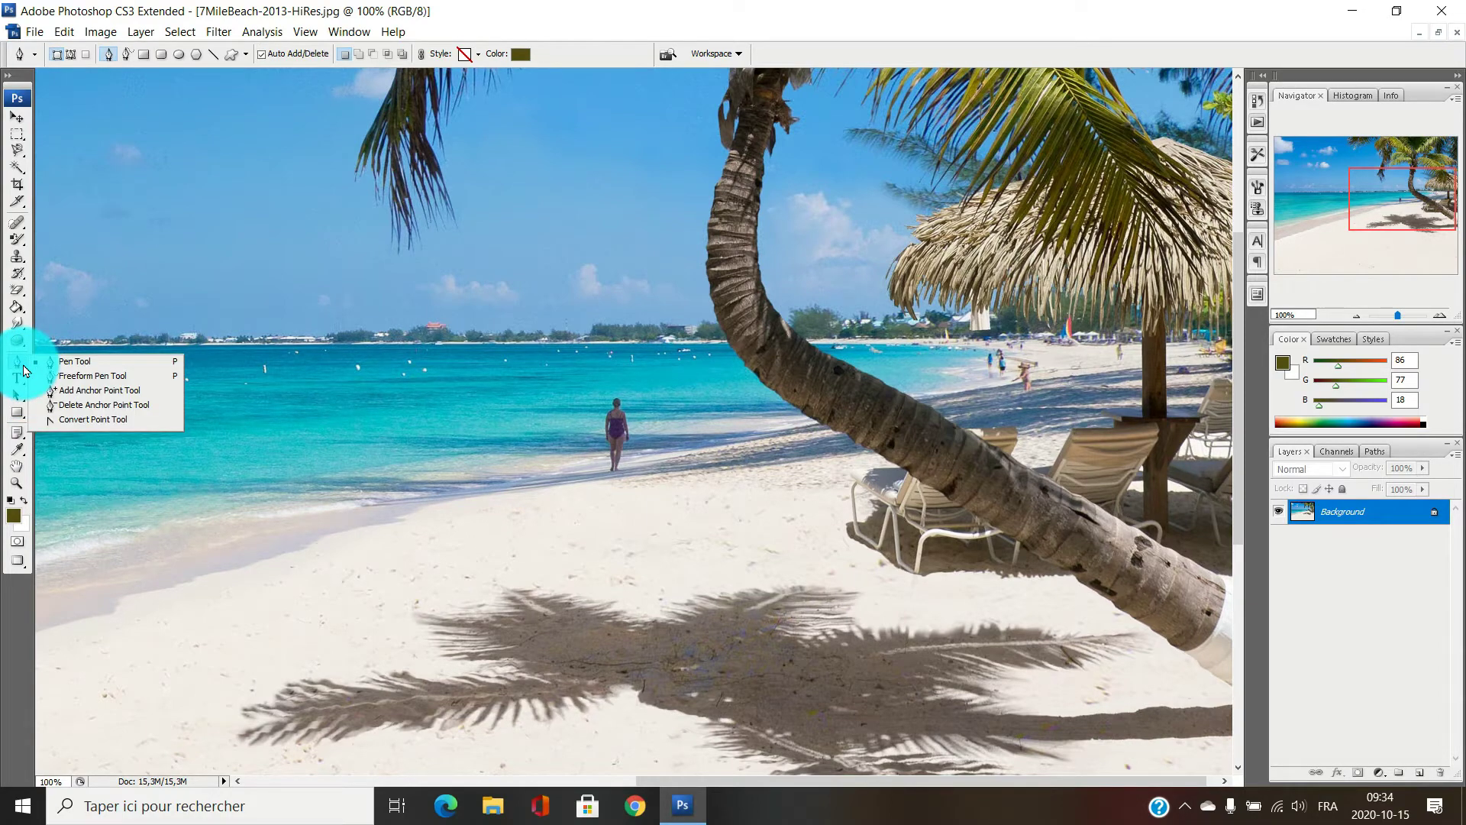
pyautogui.click(80, 365)
pyautogui.moveTo(249, 309); pyautogui.dragTo(342, 369)
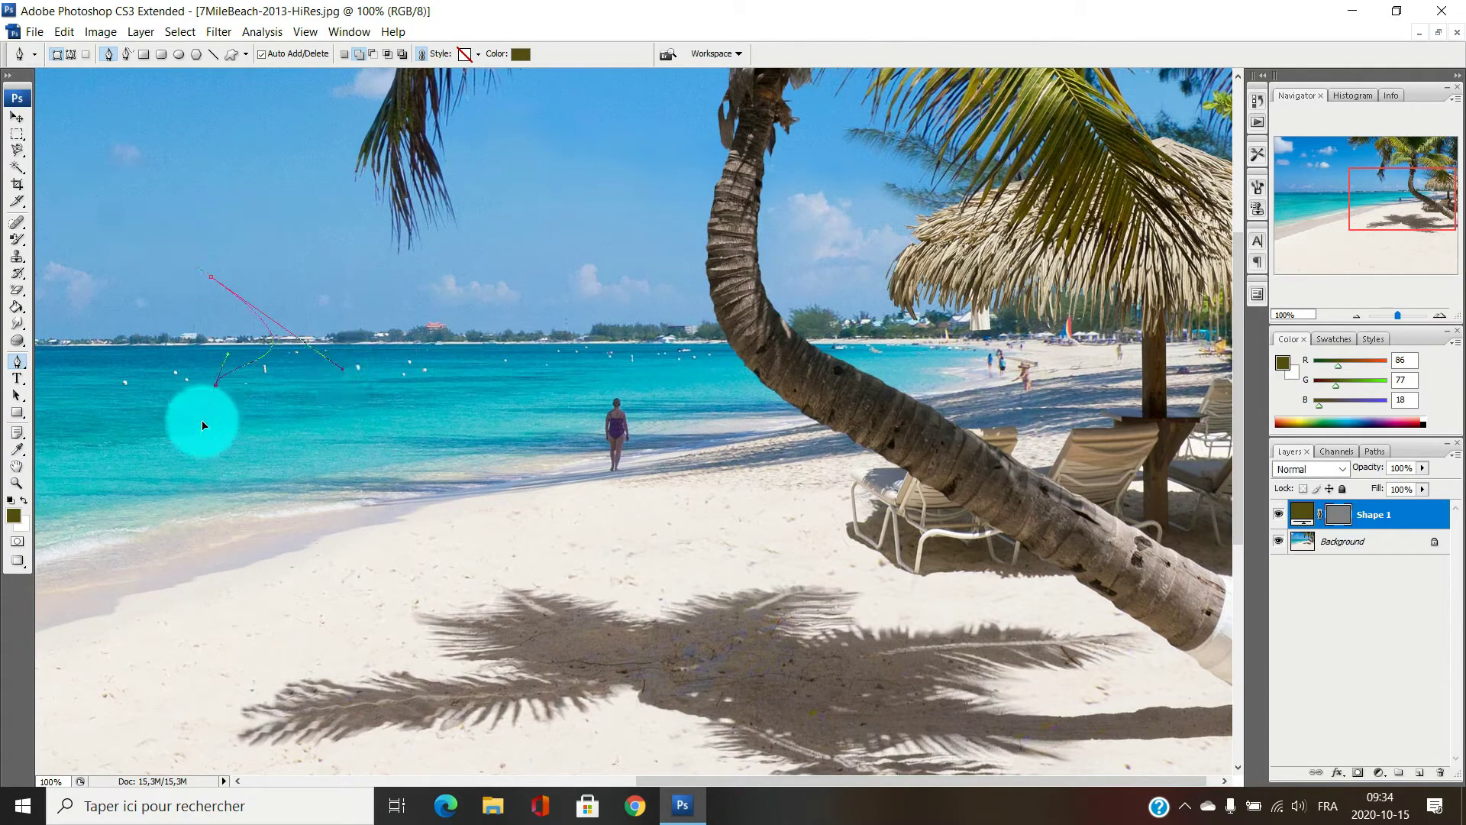
pyautogui.moveTo(262, 507); pyautogui.dragTo(419, 509)
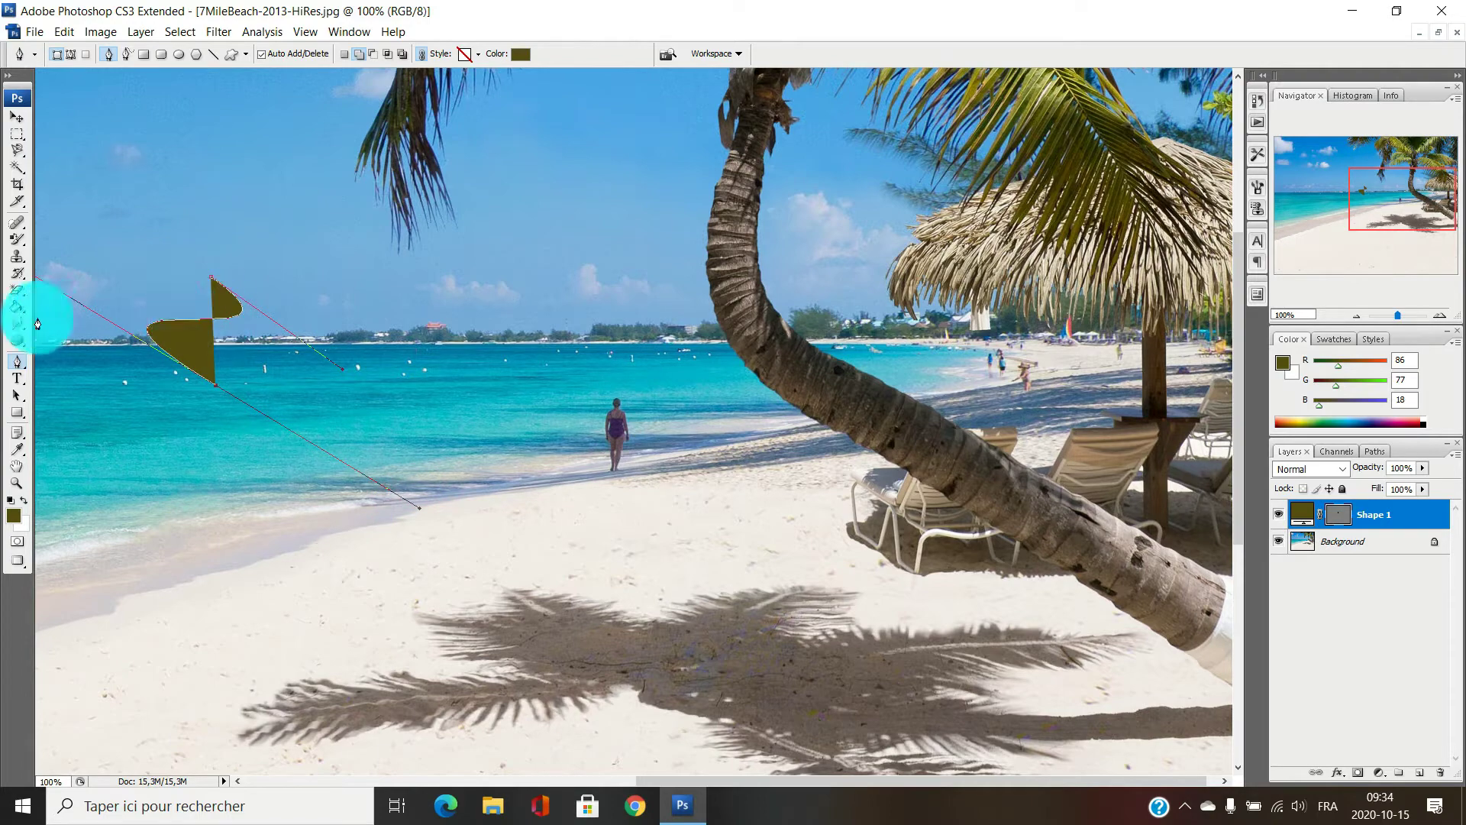
# - Draw a large irregular cloud-like olive shape over the sea and palm trunk with the Freeform Pen tool
pyautogui.click(25, 370)
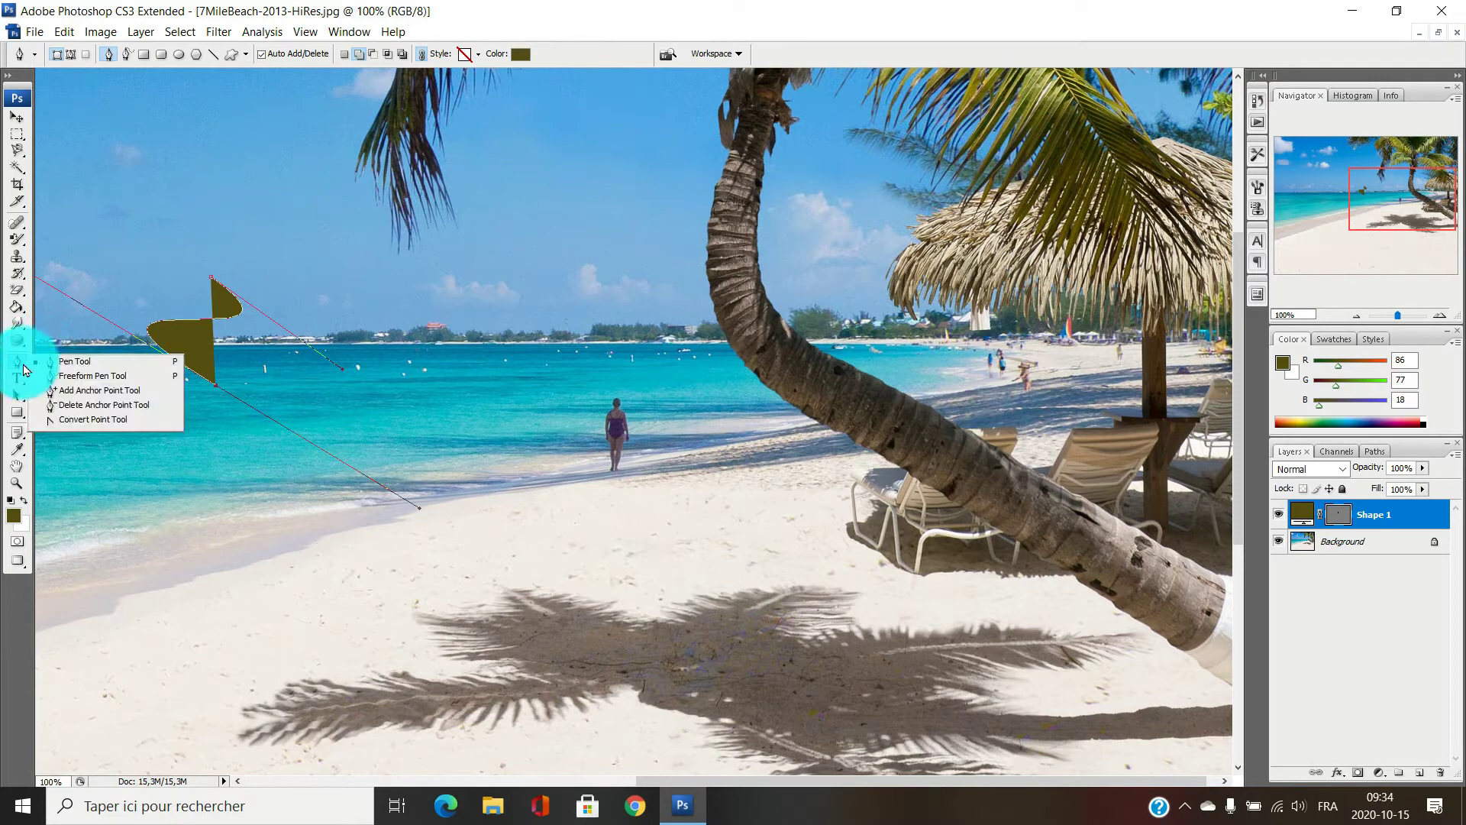
pyautogui.click(75, 379)
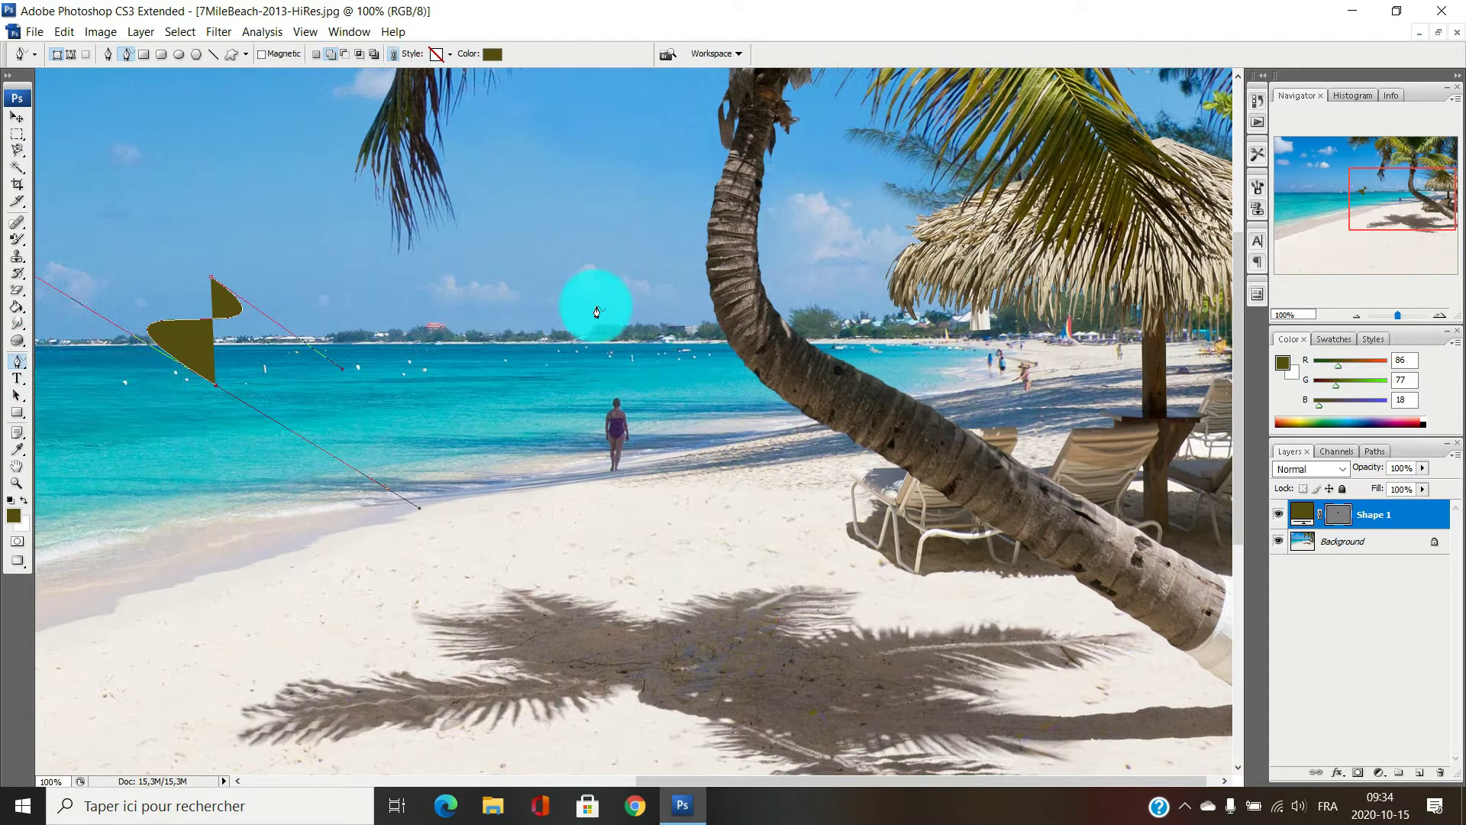
pyautogui.moveTo(573, 304)
pyautogui.mouseDown()
pyautogui.moveTo(501, 412)
pyautogui.moveTo(531, 416)
pyautogui.moveTo(514, 480)
pyautogui.moveTo(655, 472)
pyautogui.moveTo(775, 328)
pyautogui.mouseUp()
pyautogui.moveTo(562, 276); pyautogui.dragTo(564, 278)
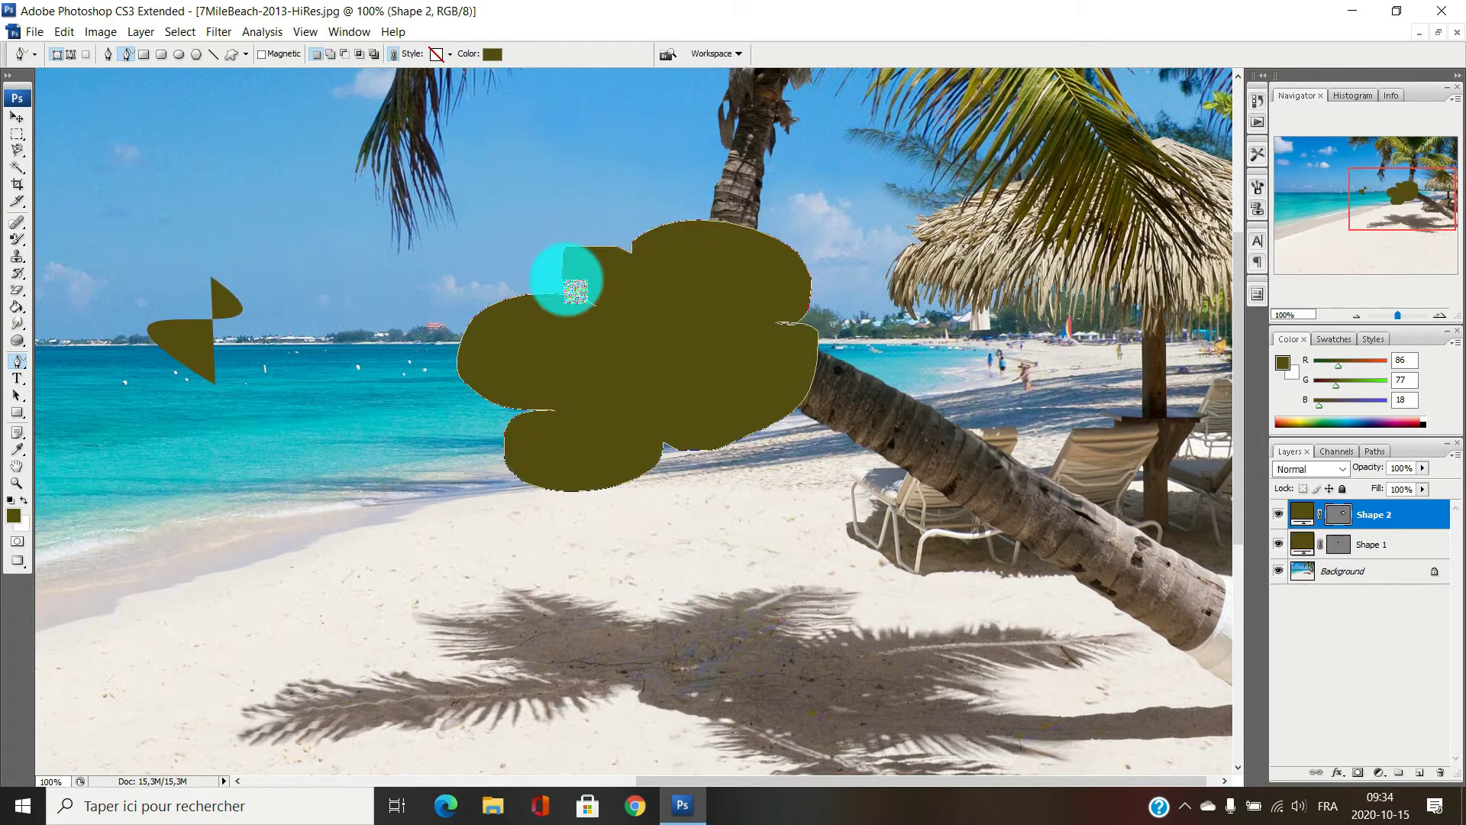
# - Set the foreground color to white (ffffff)
pyautogui.click(18, 521)
pyautogui.click(532, 213)
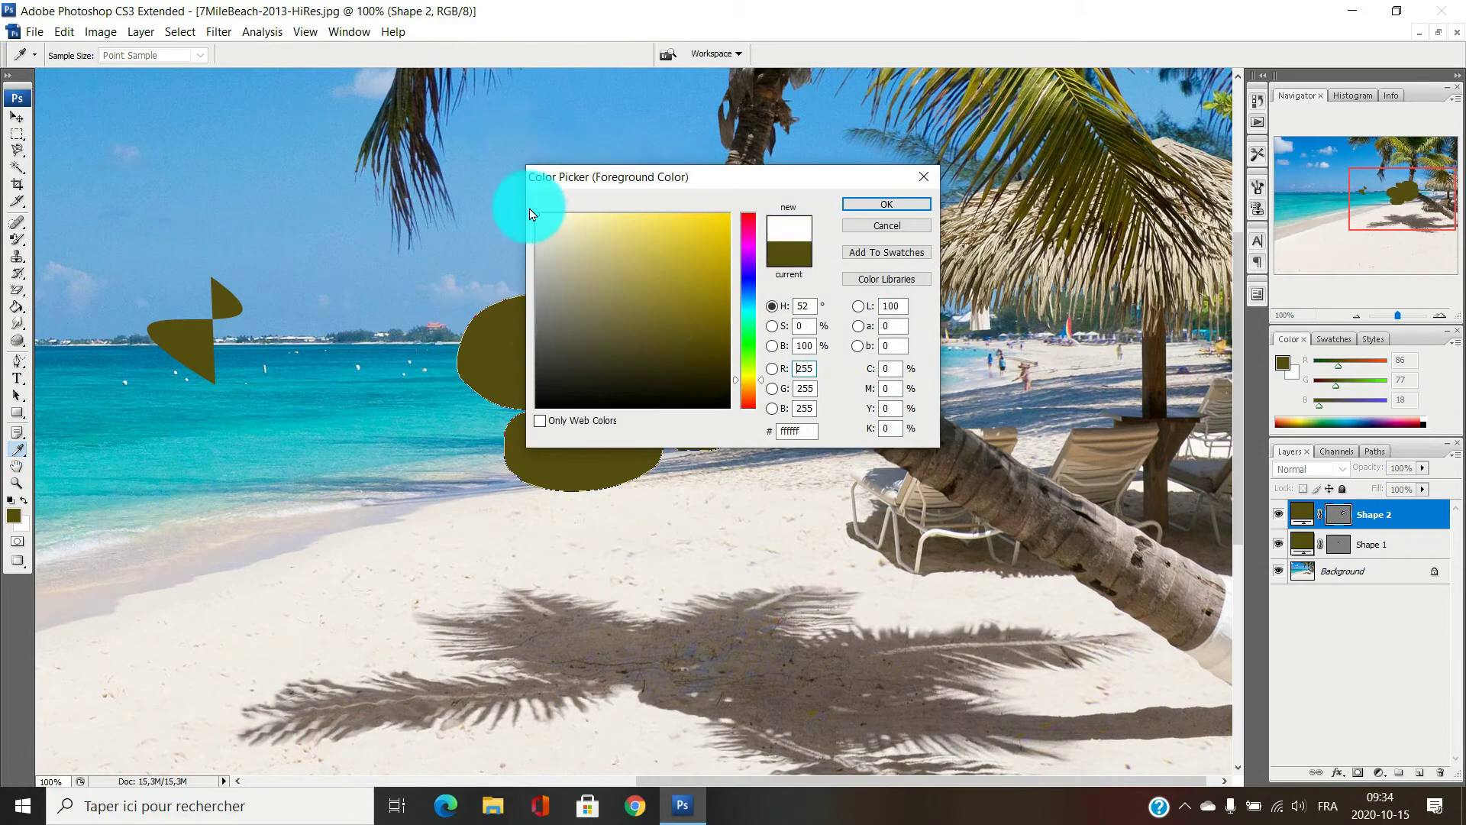
pyautogui.click(870, 202)
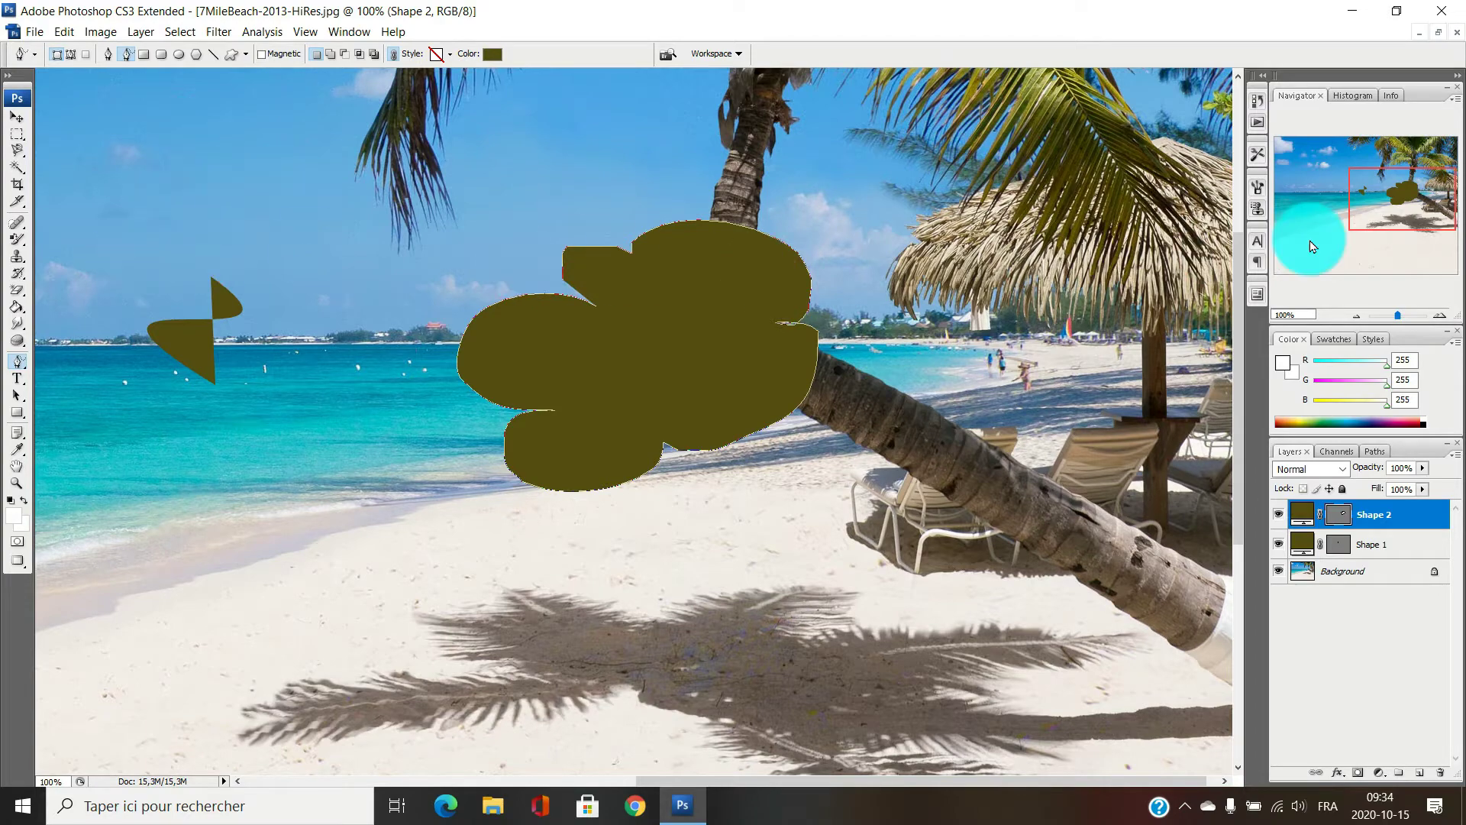
# - Fill the lower sky on the Background layer with white using the Paint Bucket at tolerance 32
pyautogui.moveTo(1244, 262); pyautogui.dragTo(1211, 147)
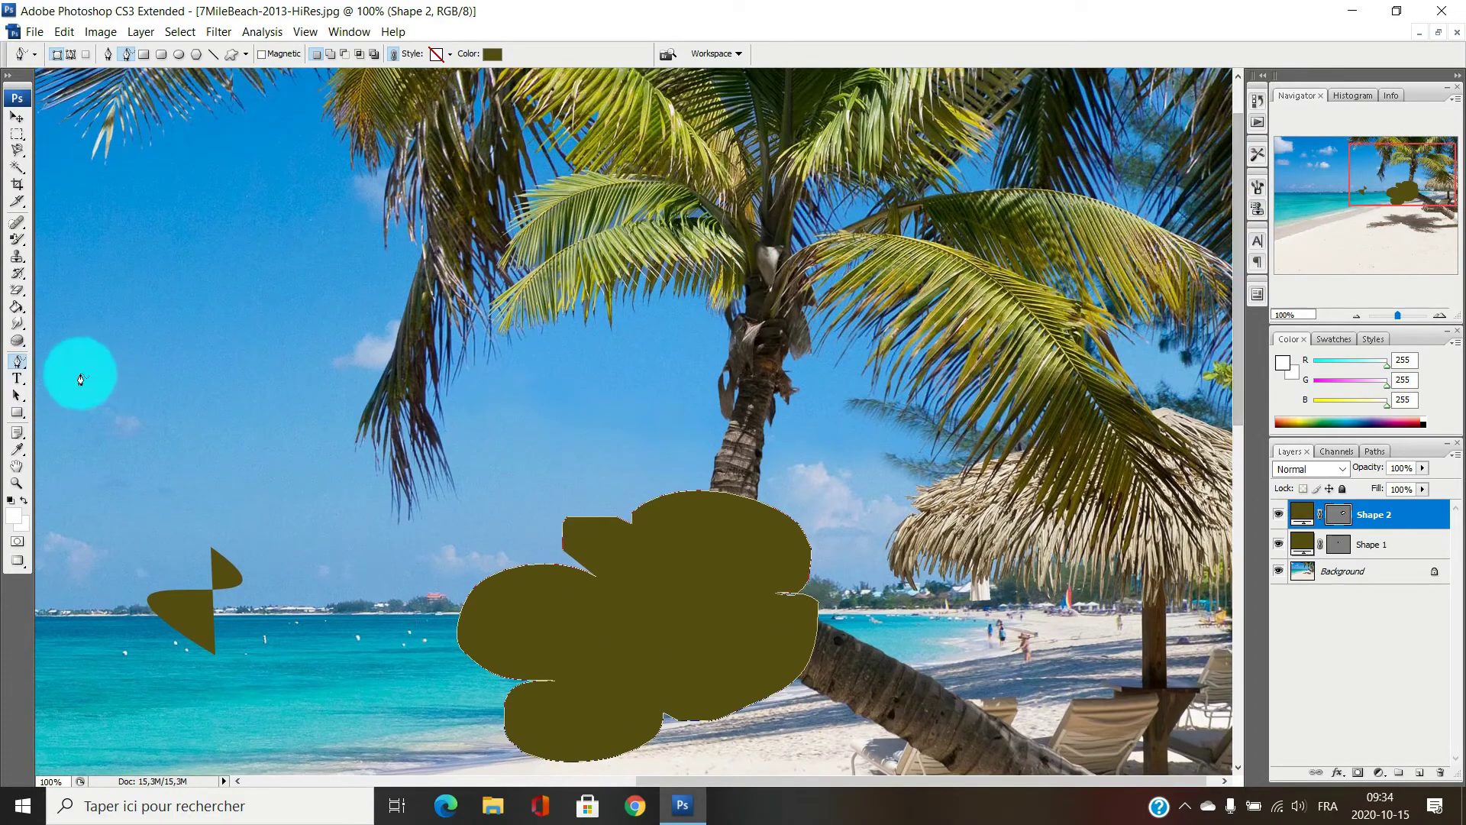
pyautogui.click(18, 311)
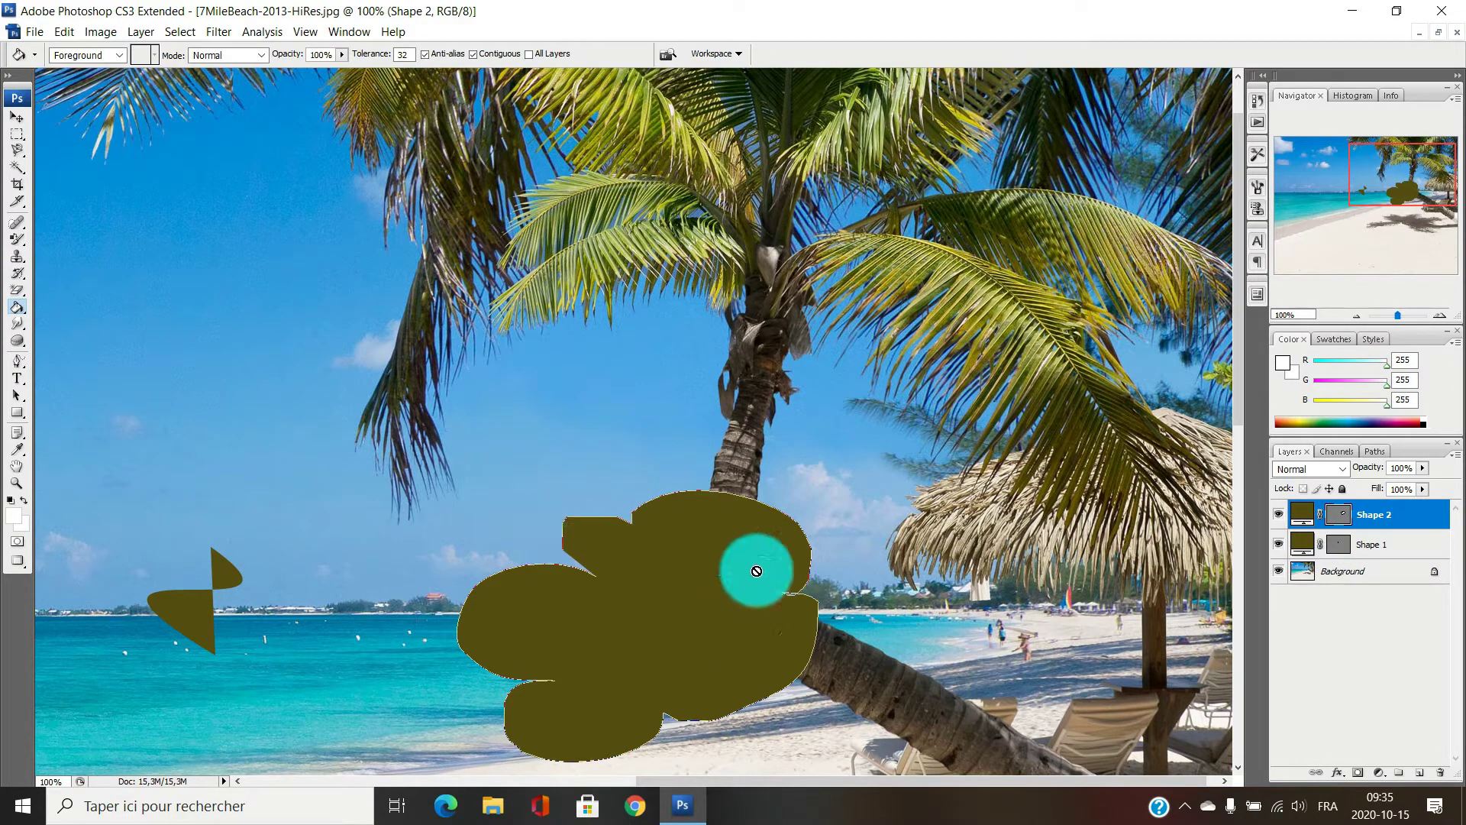
pyautogui.click(1360, 575)
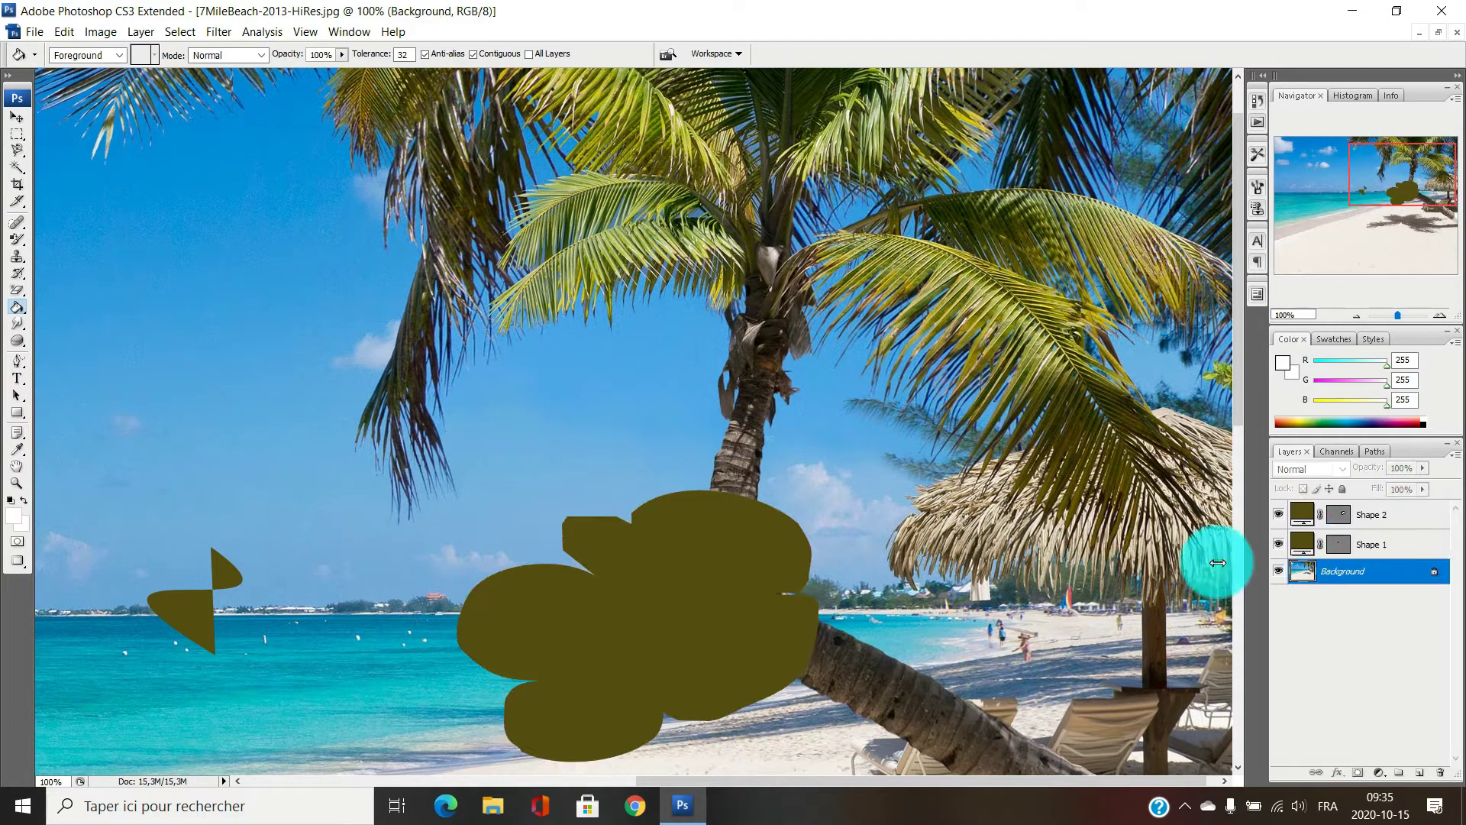
pyautogui.click(641, 583)
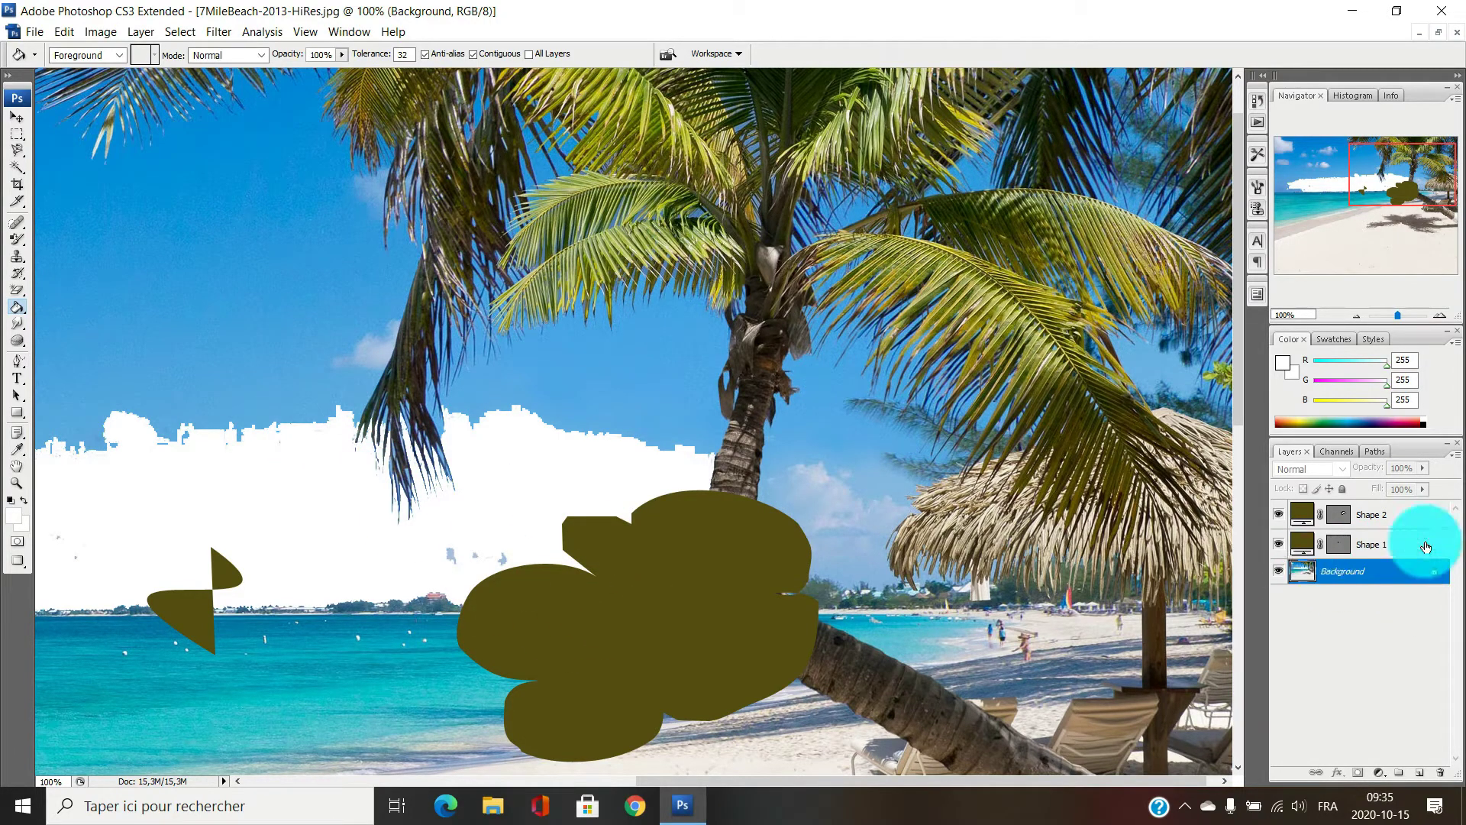
# - Select the Shape 2, Shape 1 and Background layers in turn, and undo the white sky fill
pyautogui.click(1351, 517)
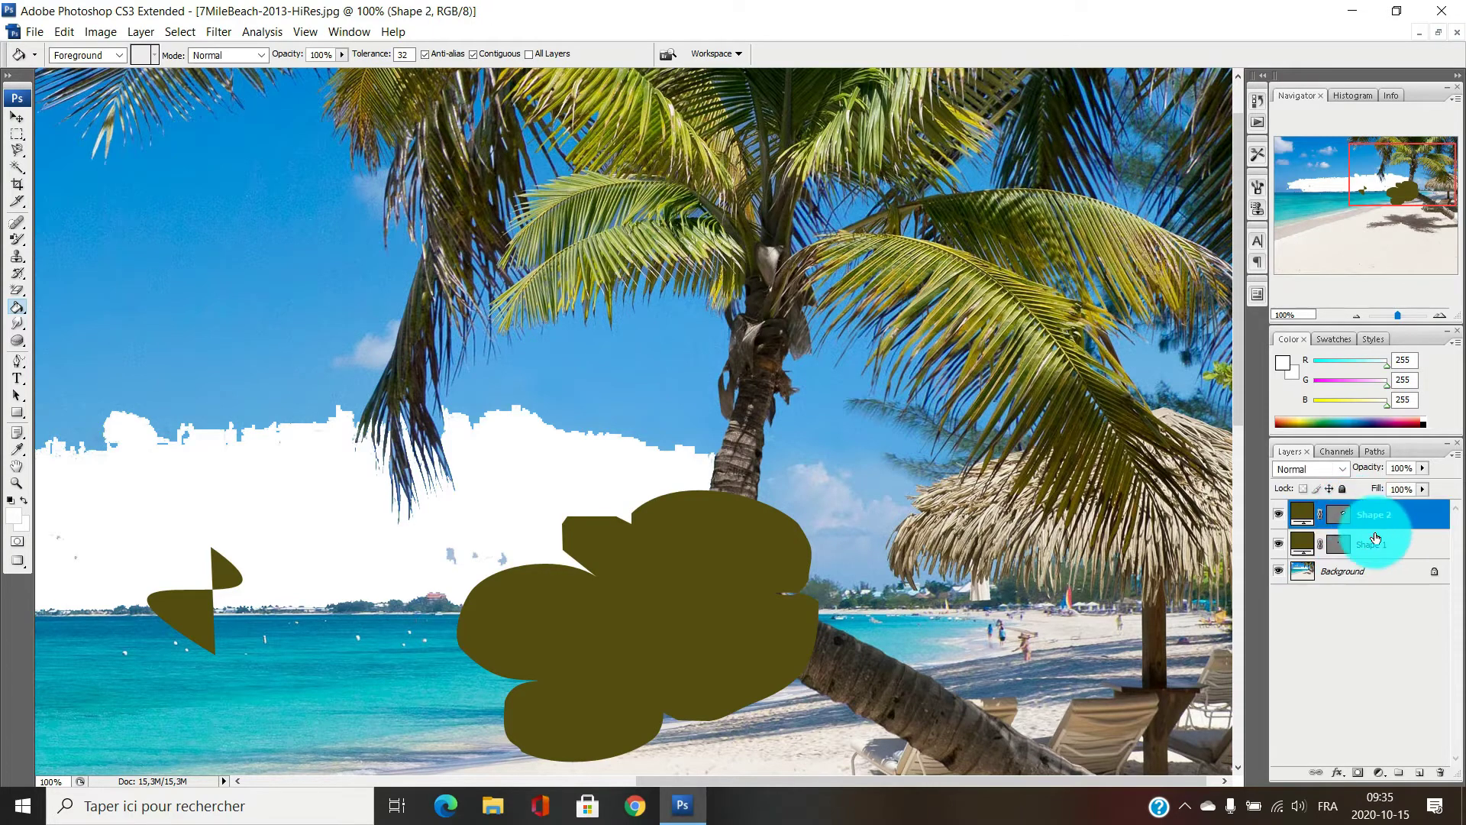
pyautogui.click(1374, 545)
pyautogui.click(1369, 573)
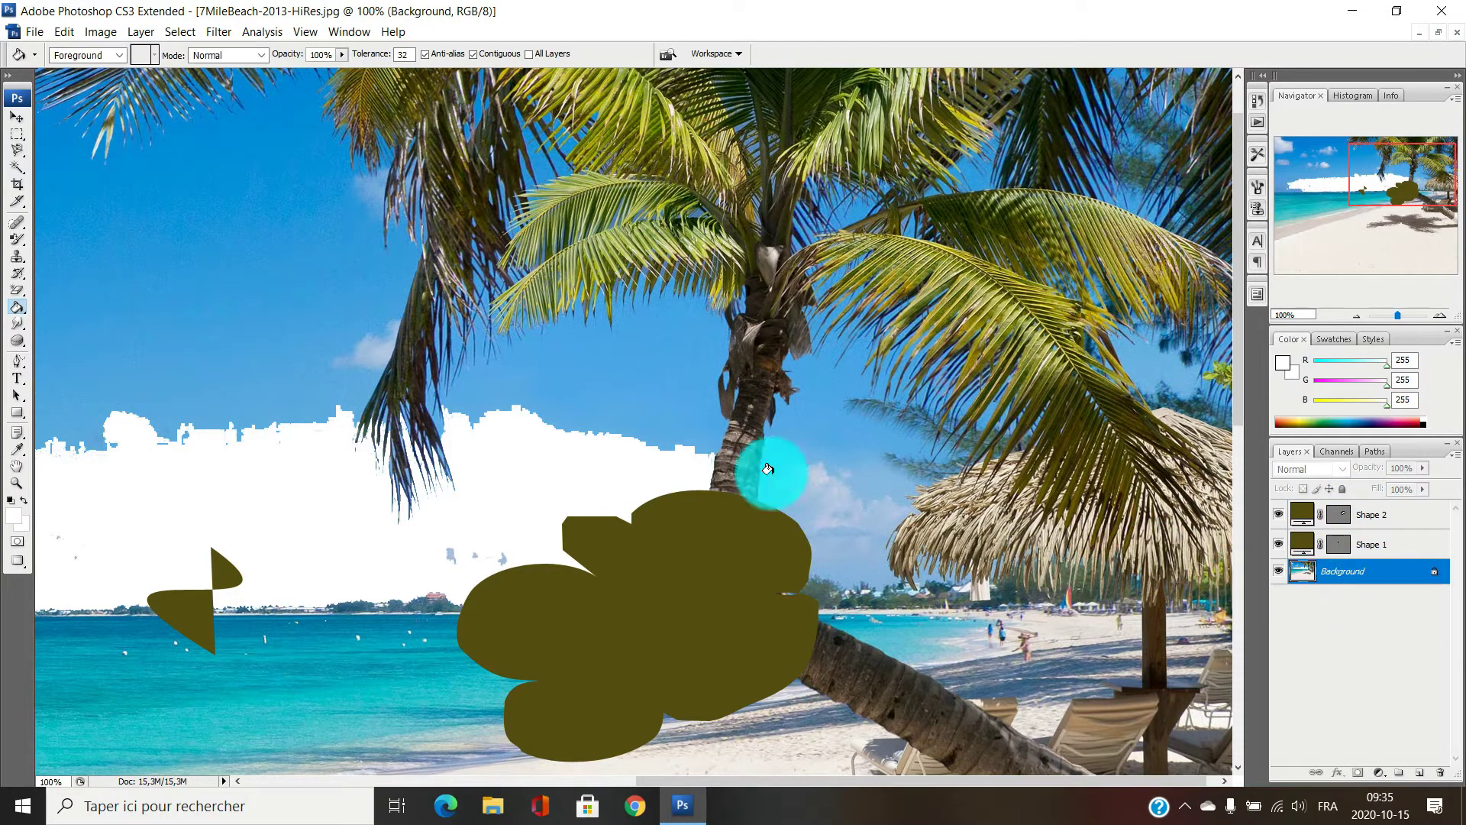
pyautogui.hotkey('ctrl', 'z')
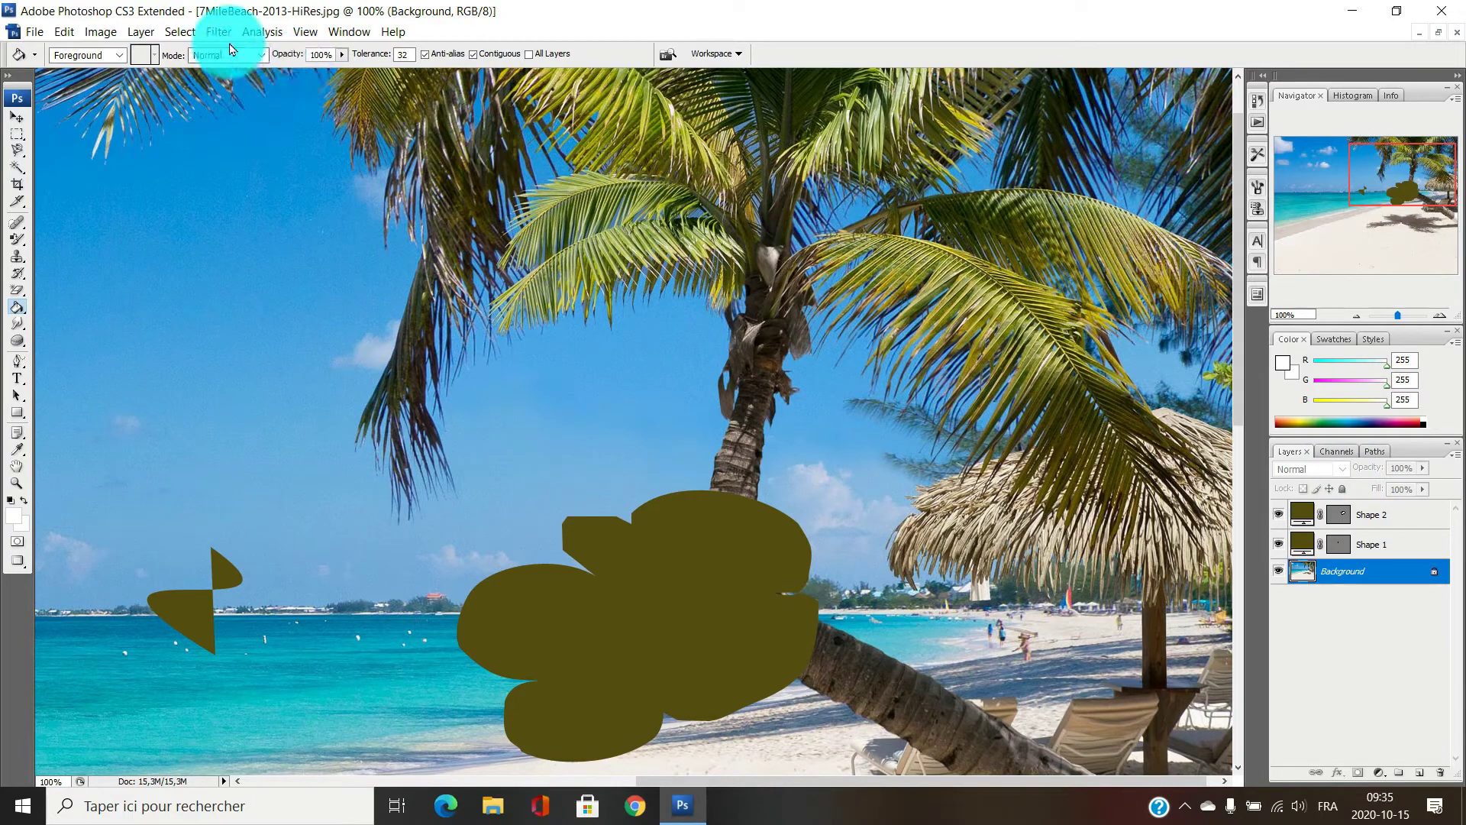
# - Merge all visible layers and fill the large cloud-like olive shape with white
pyautogui.click(140, 32)
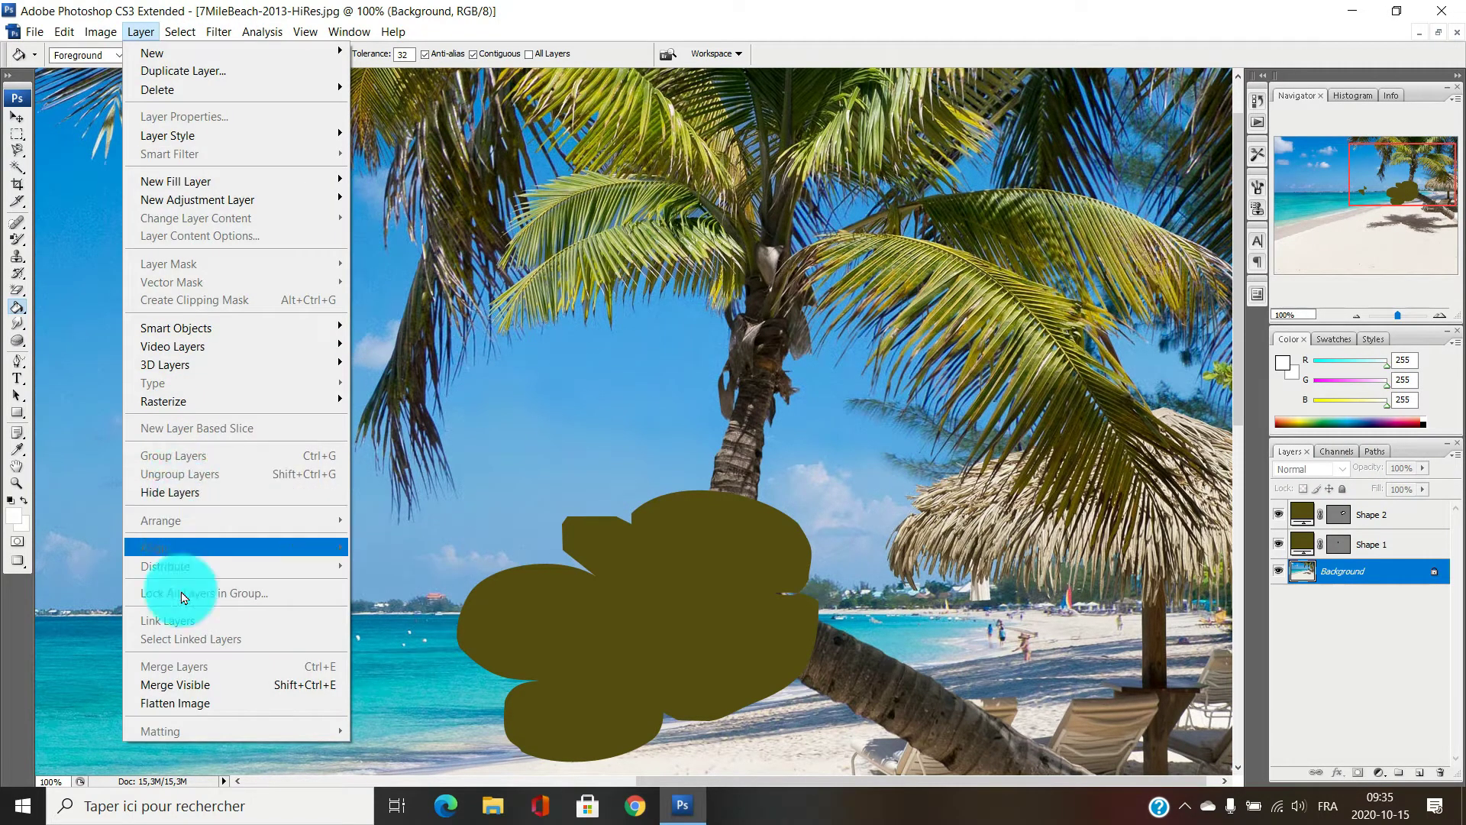
pyautogui.click(187, 683)
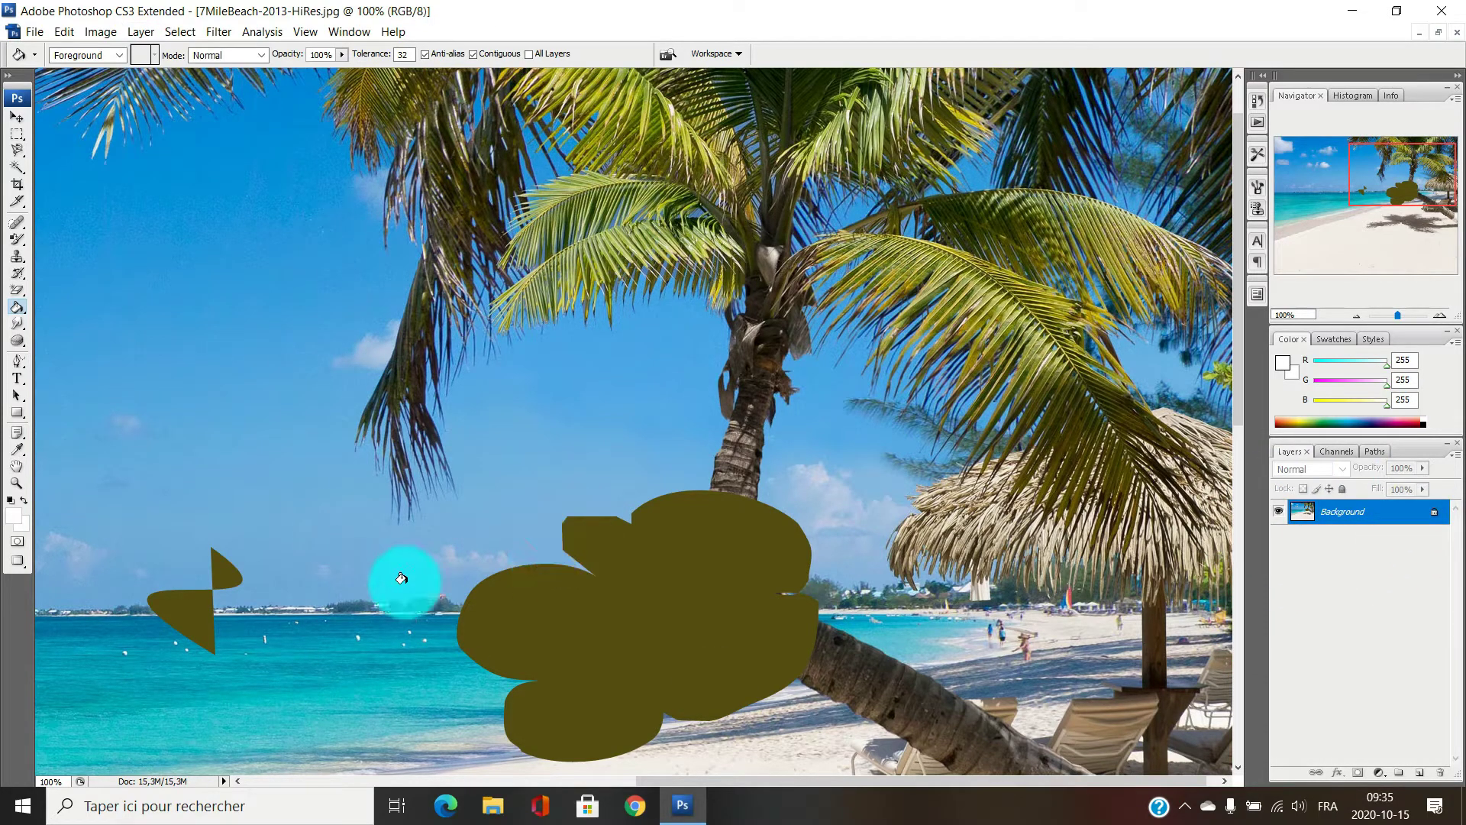
pyautogui.click(596, 615)
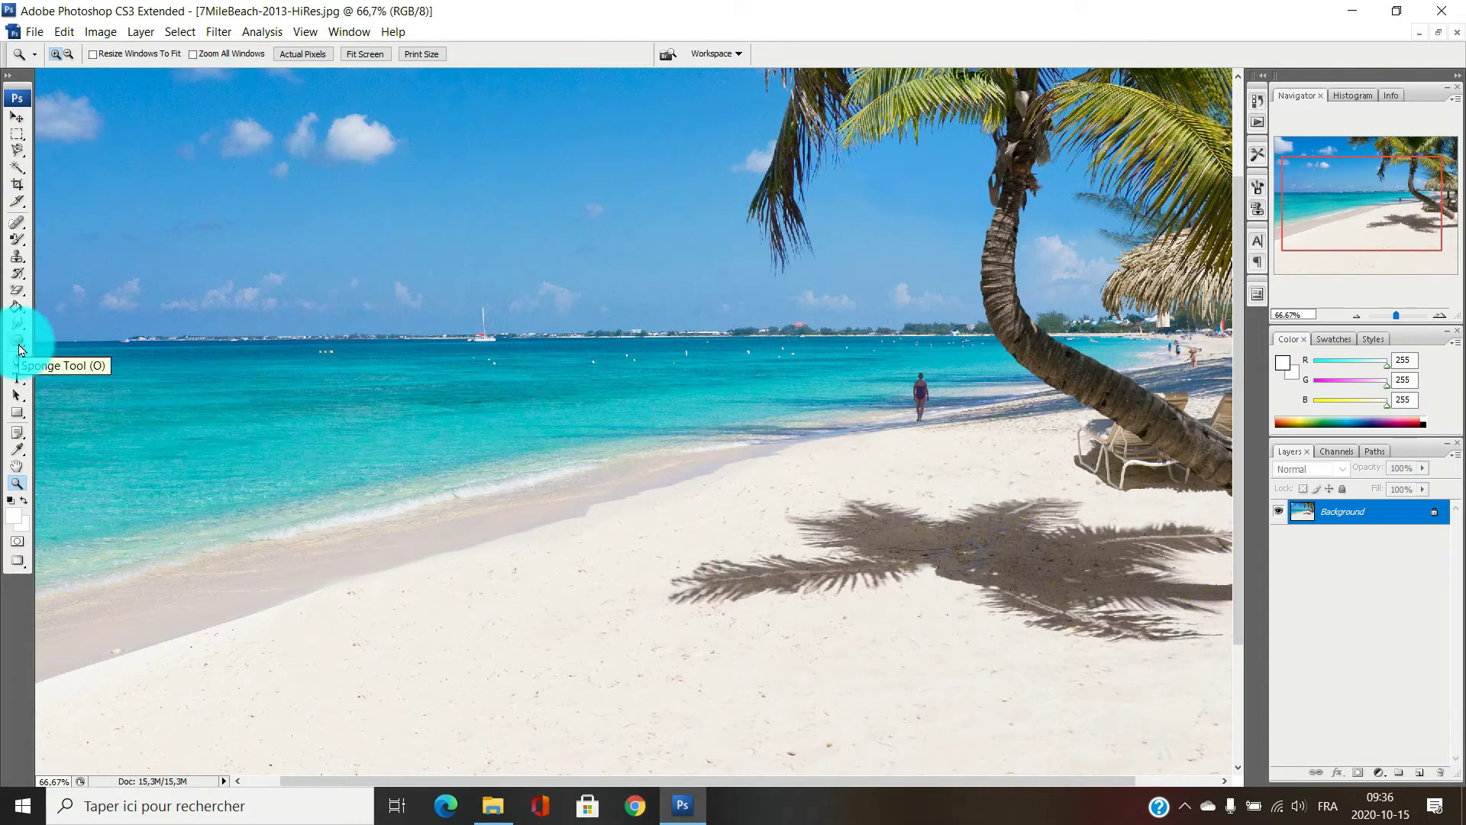
# - Lighten the sky beside the palm with the Dodge tool at Midtones and 50% exposure, and undo the strokes
pyautogui.click(20, 349)
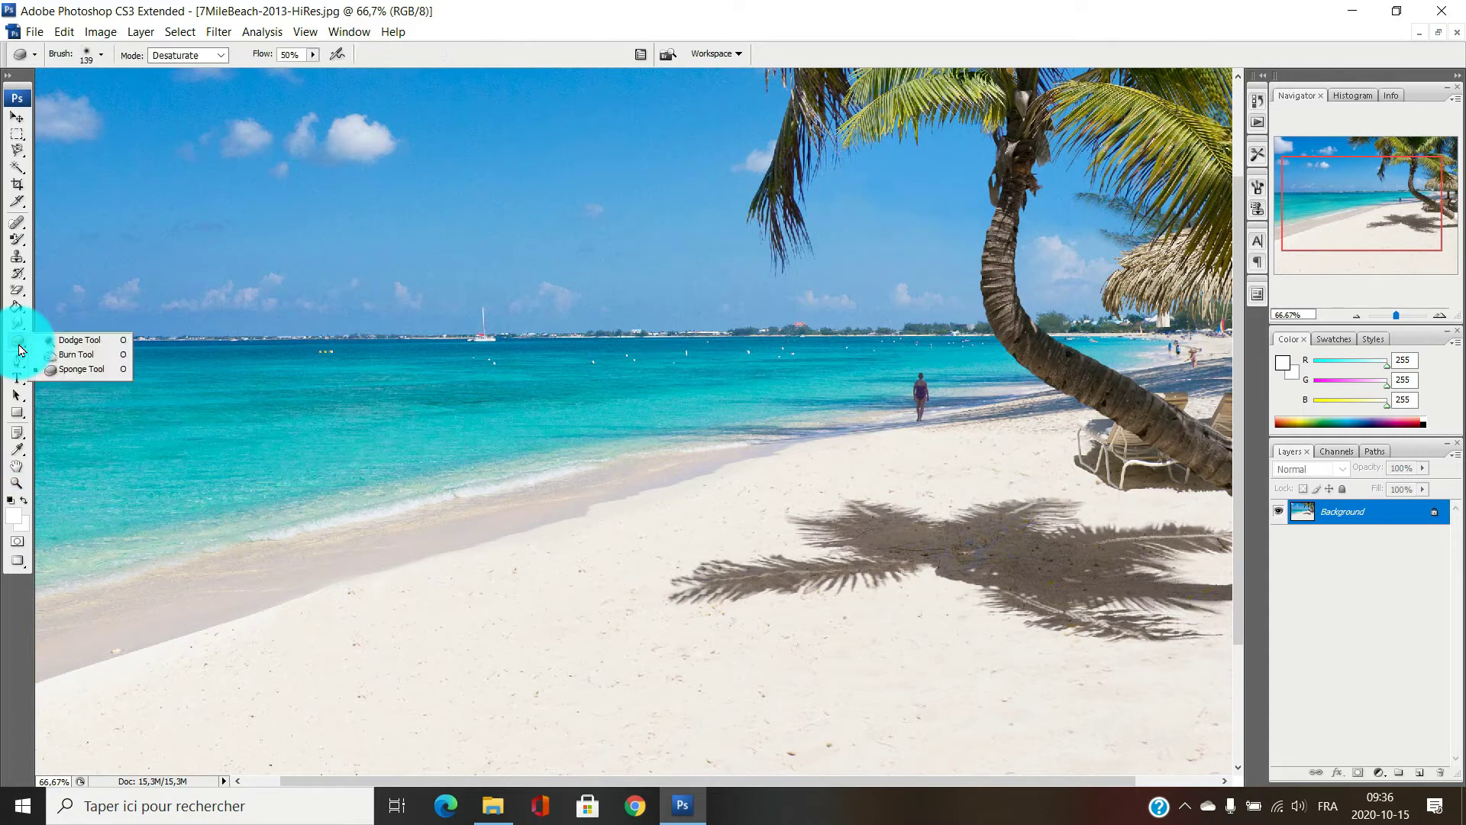
pyautogui.click(77, 342)
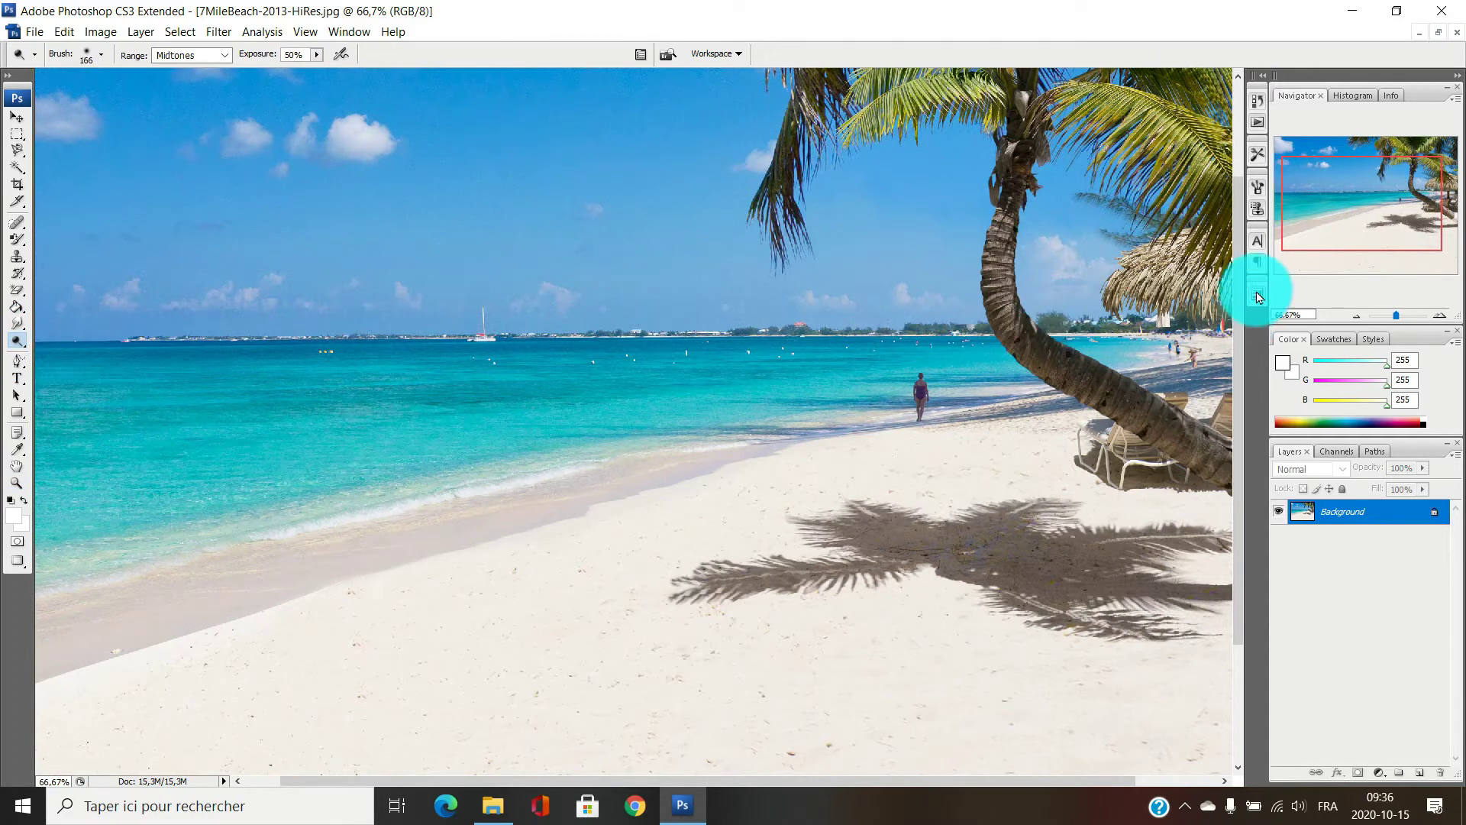
pyautogui.moveTo(1238, 298); pyautogui.dragTo(1225, 180)
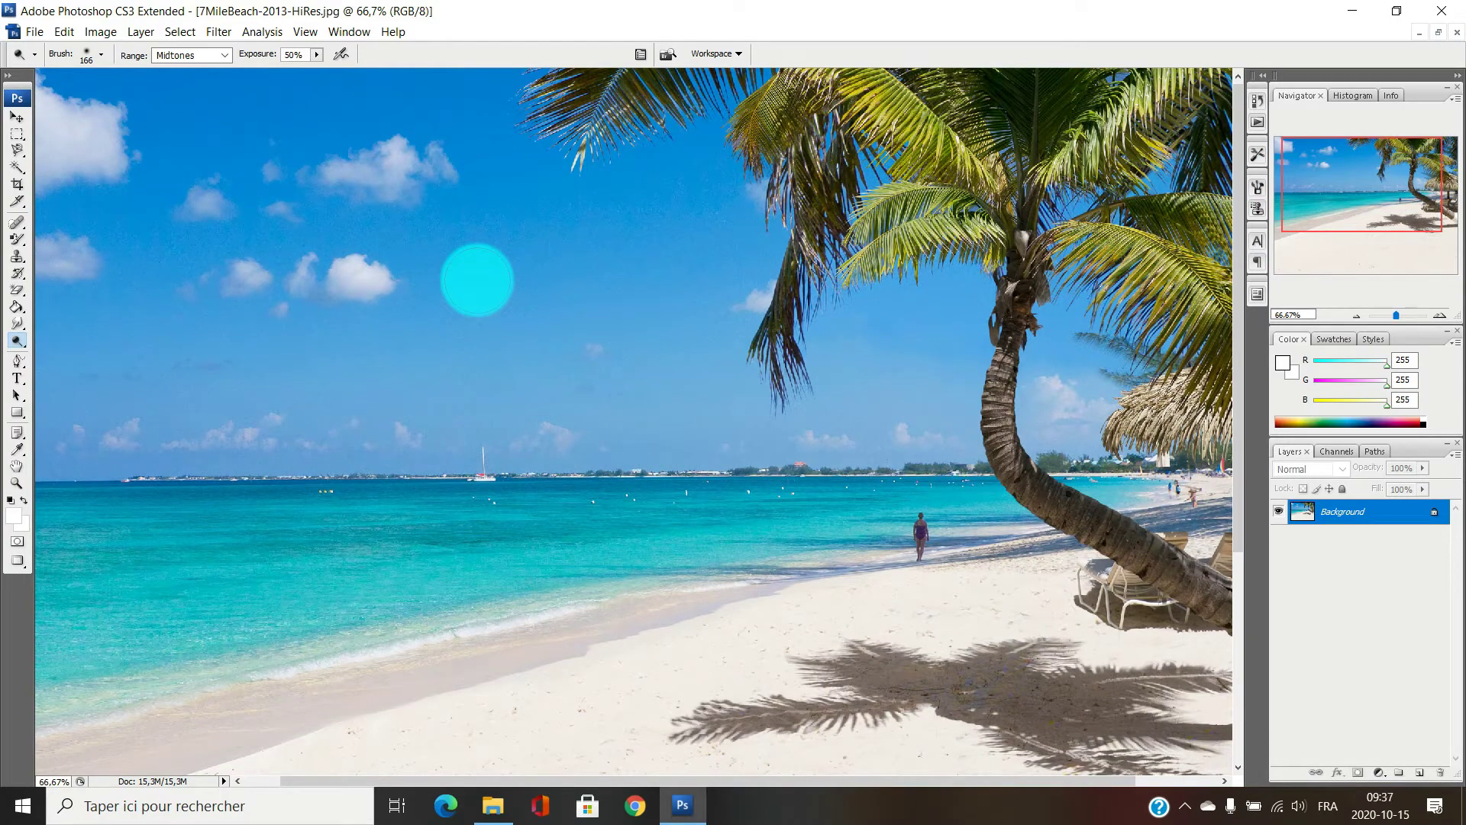
pyautogui.hotkey('ctrl', '+')
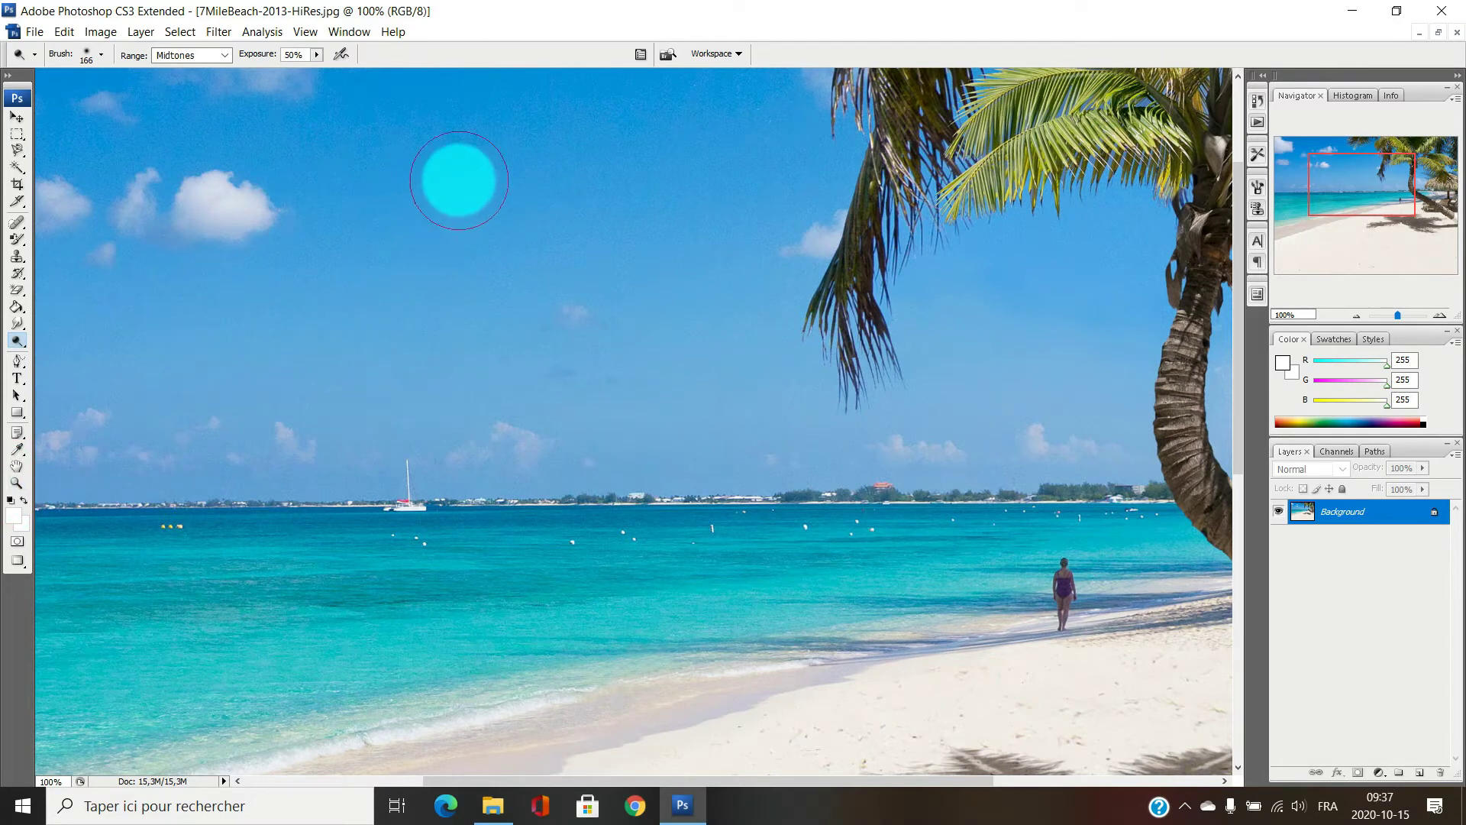
pyautogui.moveTo(459, 180)
pyautogui.mouseDown()
pyautogui.moveTo(653, 137)
pyautogui.moveTo(194, 195)
pyautogui.moveTo(426, 176)
pyautogui.moveTo(568, 115)
pyautogui.moveTo(643, 124)
pyautogui.moveTo(393, 157)
pyautogui.moveTo(666, 169)
pyautogui.moveTo(317, 252)
pyautogui.moveTo(221, 295)
pyautogui.moveTo(392, 288)
pyautogui.moveTo(643, 219)
pyautogui.moveTo(321, 339)
pyautogui.moveTo(580, 343)
pyautogui.moveTo(343, 336)
pyautogui.moveTo(663, 168)
pyautogui.moveTo(734, 112)
pyautogui.moveTo(332, 127)
pyautogui.moveTo(418, 137)
pyautogui.moveTo(368, 168)
pyautogui.moveTo(399, 165)
pyautogui.moveTo(386, 213)
pyautogui.moveTo(509, 222)
pyautogui.moveTo(398, 519)
pyautogui.moveTo(394, 590)
pyautogui.moveTo(266, 544)
pyautogui.moveTo(439, 546)
pyautogui.moveTo(655, 187)
pyautogui.mouseUp()
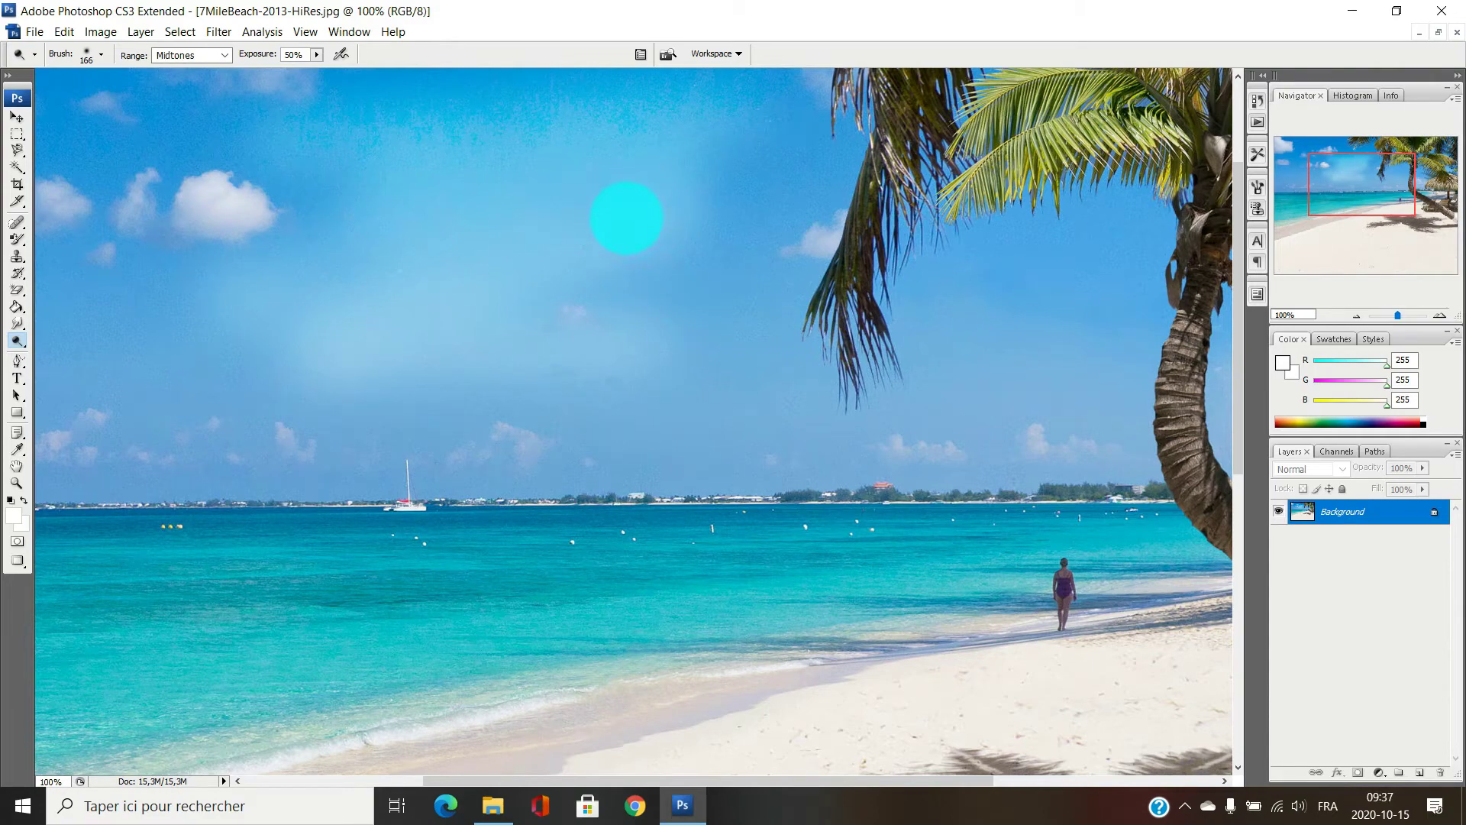
pyautogui.hotkey('ctrl', 'z')
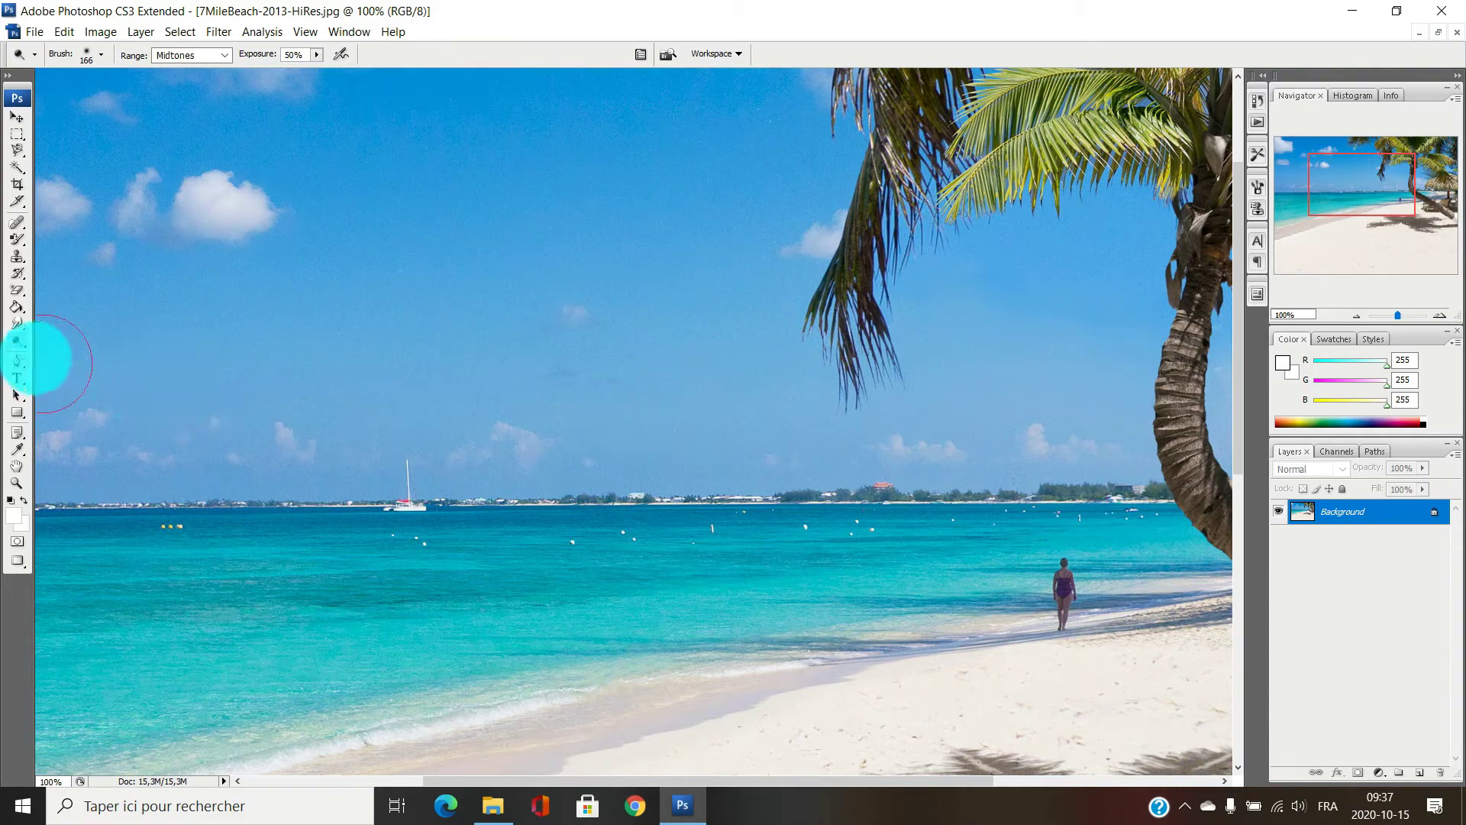
# - Darken the sky beside the palm with the Burn tool at Midtones and 50% exposure, and undo the strokes
pyautogui.moveTo(21, 353); pyautogui.dragTo(106, 353)
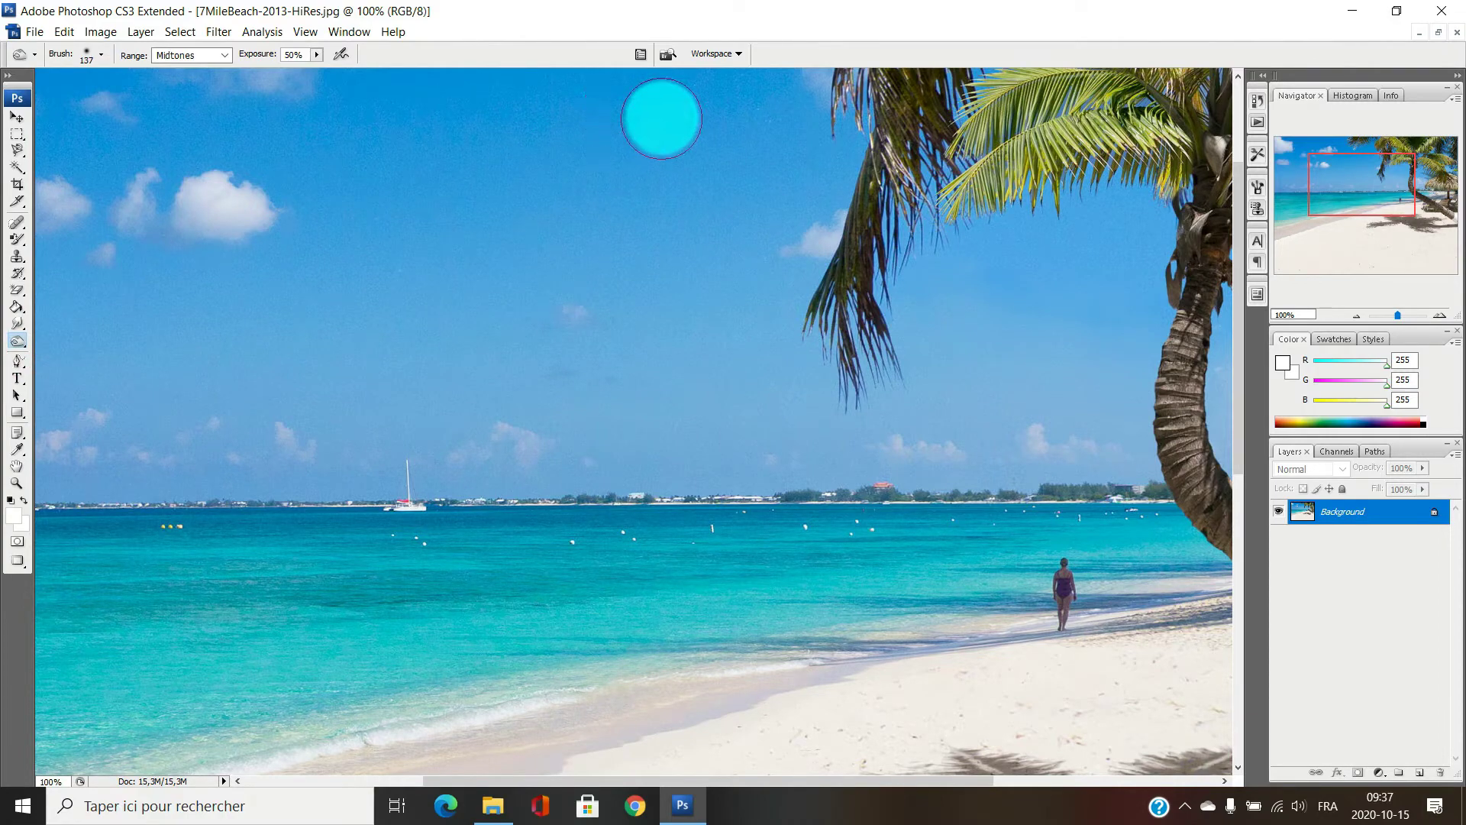
pyautogui.moveTo(694, 107)
pyautogui.mouseDown()
pyautogui.moveTo(334, 123)
pyautogui.moveTo(672, 122)
pyautogui.moveTo(337, 153)
pyautogui.moveTo(658, 169)
pyautogui.moveTo(337, 270)
pyautogui.moveTo(573, 194)
pyautogui.moveTo(390, 201)
pyautogui.moveTo(413, 223)
pyautogui.moveTo(275, 320)
pyautogui.moveTo(495, 285)
pyautogui.moveTo(399, 291)
pyautogui.moveTo(339, 316)
pyautogui.moveTo(508, 363)
pyautogui.moveTo(737, 348)
pyautogui.moveTo(269, 370)
pyautogui.moveTo(273, 384)
pyautogui.moveTo(446, 389)
pyautogui.moveTo(826, 218)
pyautogui.moveTo(704, 194)
pyautogui.moveTo(604, 291)
pyautogui.moveTo(719, 69)
pyautogui.moveTo(679, 214)
pyautogui.moveTo(759, 172)
pyautogui.moveTo(699, 305)
pyautogui.mouseUp()
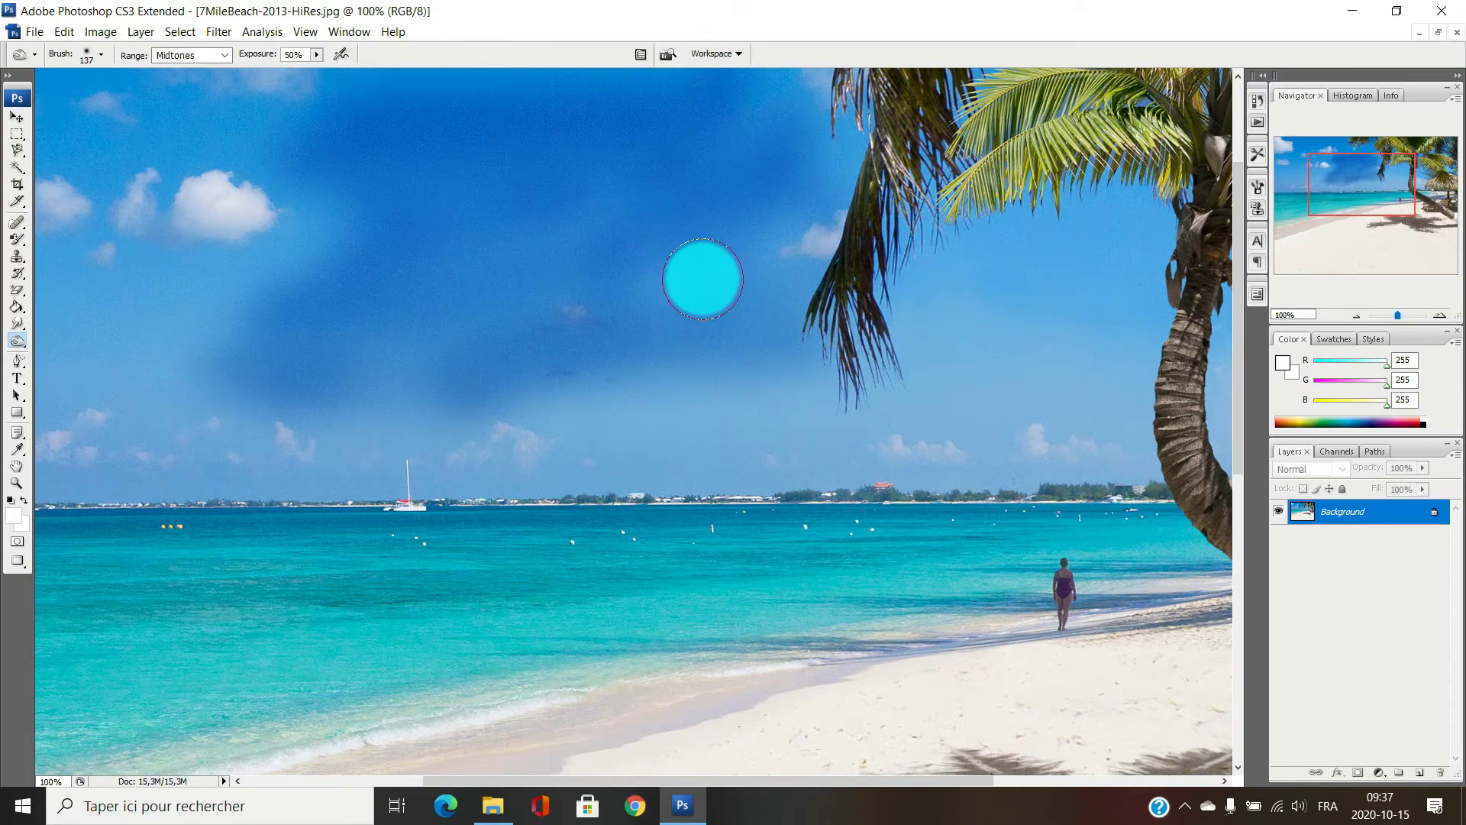
pyautogui.hotkey('ctrl', 'z')
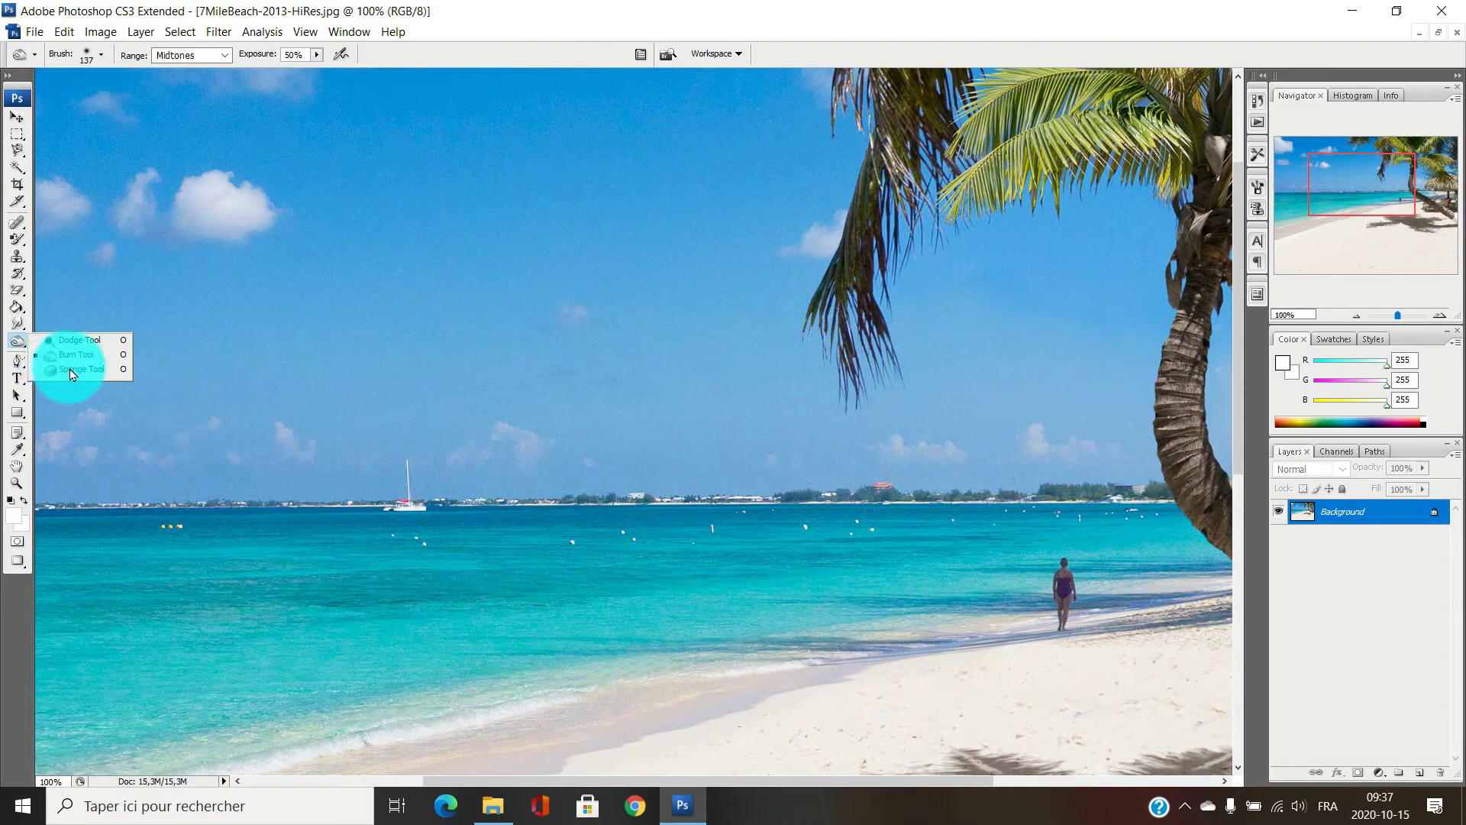
# - Try the Sponge tool on the sky in Desaturate mode at 50% flow, and switch to the Smudge tool
pyautogui.moveTo(70, 373)
pyautogui.mouseDown()
pyautogui.moveTo(524, 494)
pyautogui.moveTo(579, 478)
pyautogui.moveTo(549, 546)
pyautogui.moveTo(591, 556)
pyautogui.moveTo(616, 254)
pyautogui.moveTo(655, 136)
pyautogui.moveTo(411, 149)
pyautogui.moveTo(364, 227)
pyautogui.moveTo(674, 157)
pyautogui.moveTo(265, 242)
pyautogui.moveTo(449, 231)
pyautogui.moveTo(281, 343)
pyautogui.moveTo(278, 377)
pyautogui.moveTo(523, 317)
pyautogui.moveTo(581, 278)
pyautogui.moveTo(578, 257)
pyautogui.moveTo(212, 353)
pyautogui.moveTo(121, 359)
pyautogui.moveTo(251, 297)
pyautogui.moveTo(182, 297)
pyautogui.moveTo(602, 324)
pyautogui.moveTo(598, 342)
pyautogui.moveTo(496, 351)
pyautogui.moveTo(564, 358)
pyautogui.moveTo(722, 207)
pyautogui.moveTo(429, 151)
pyautogui.moveTo(425, 123)
pyautogui.moveTo(739, 119)
pyautogui.moveTo(450, 219)
pyautogui.moveTo(651, 248)
pyautogui.moveTo(731, 289)
pyautogui.moveTo(621, 403)
pyautogui.moveTo(714, 464)
pyautogui.moveTo(796, 425)
pyautogui.moveTo(473, 323)
pyautogui.moveTo(639, 337)
pyautogui.mouseUp()
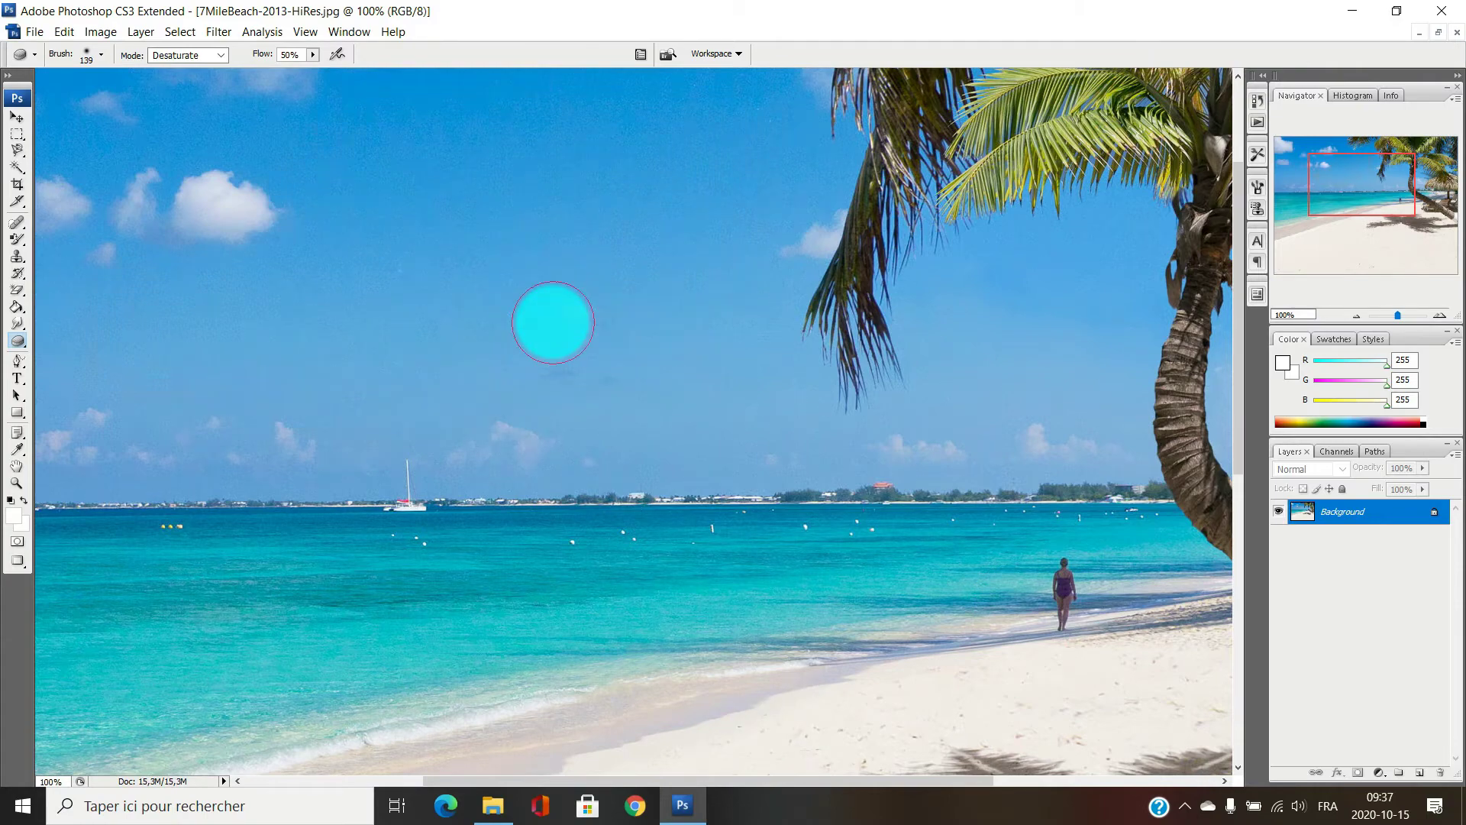
pyautogui.click(19, 330)
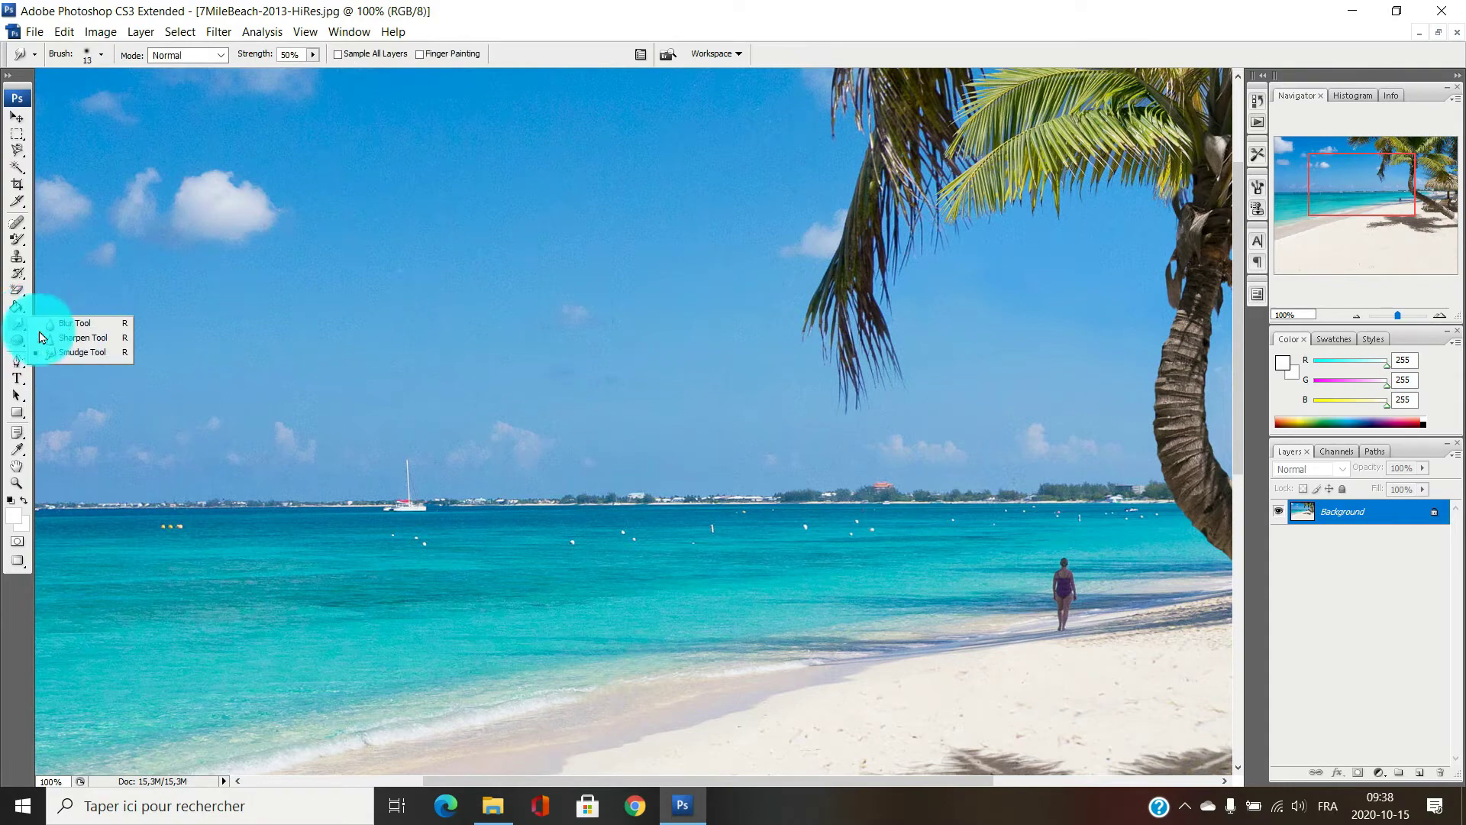
pyautogui.click(17, 330)
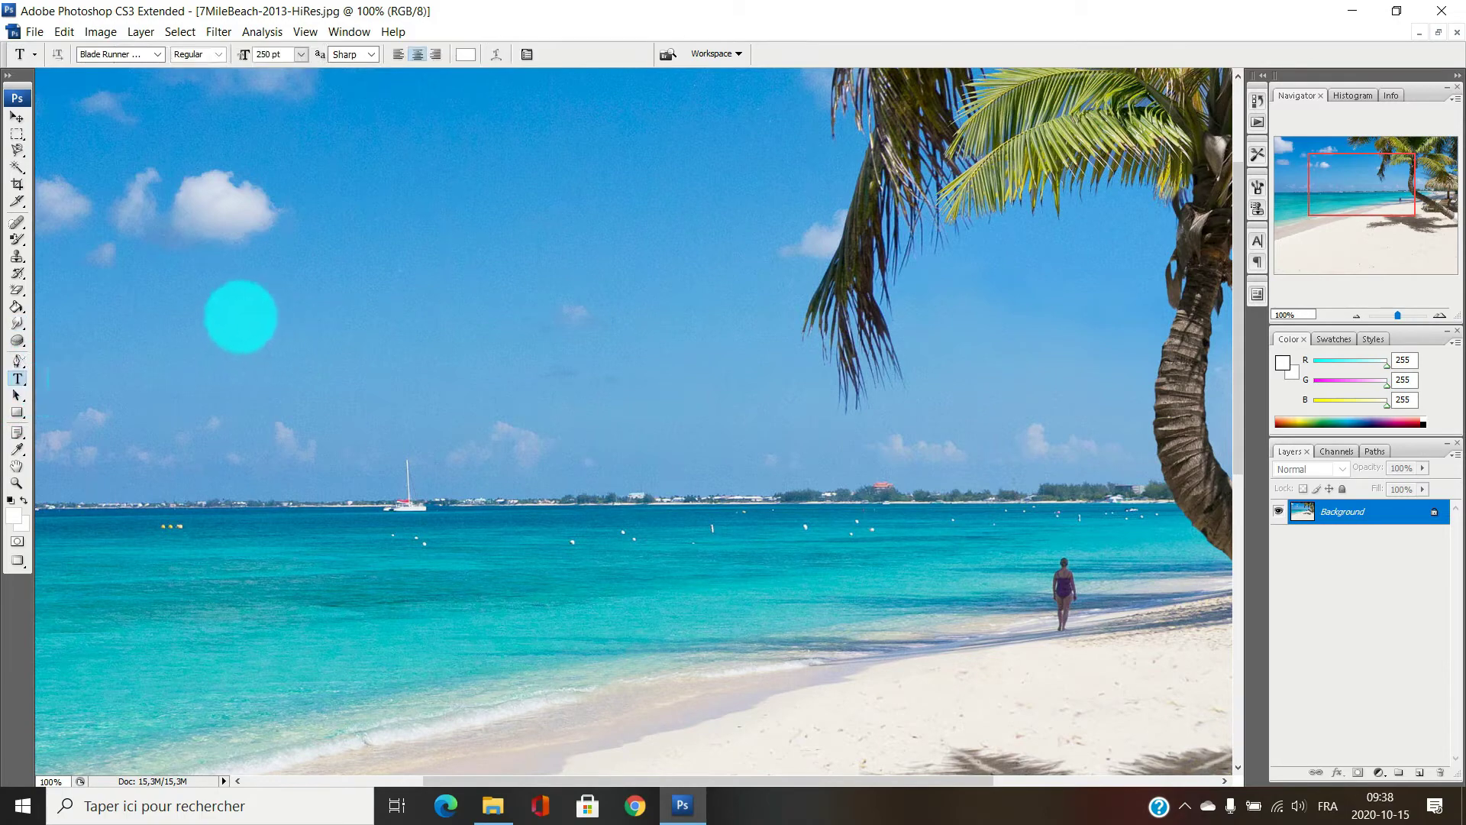
# - Add the letter "a" to the sky near the white cloud as 250 pt text in bright red (R 246, G 1, B 18)
pyautogui.click(251, 304)
pyautogui.write('A')
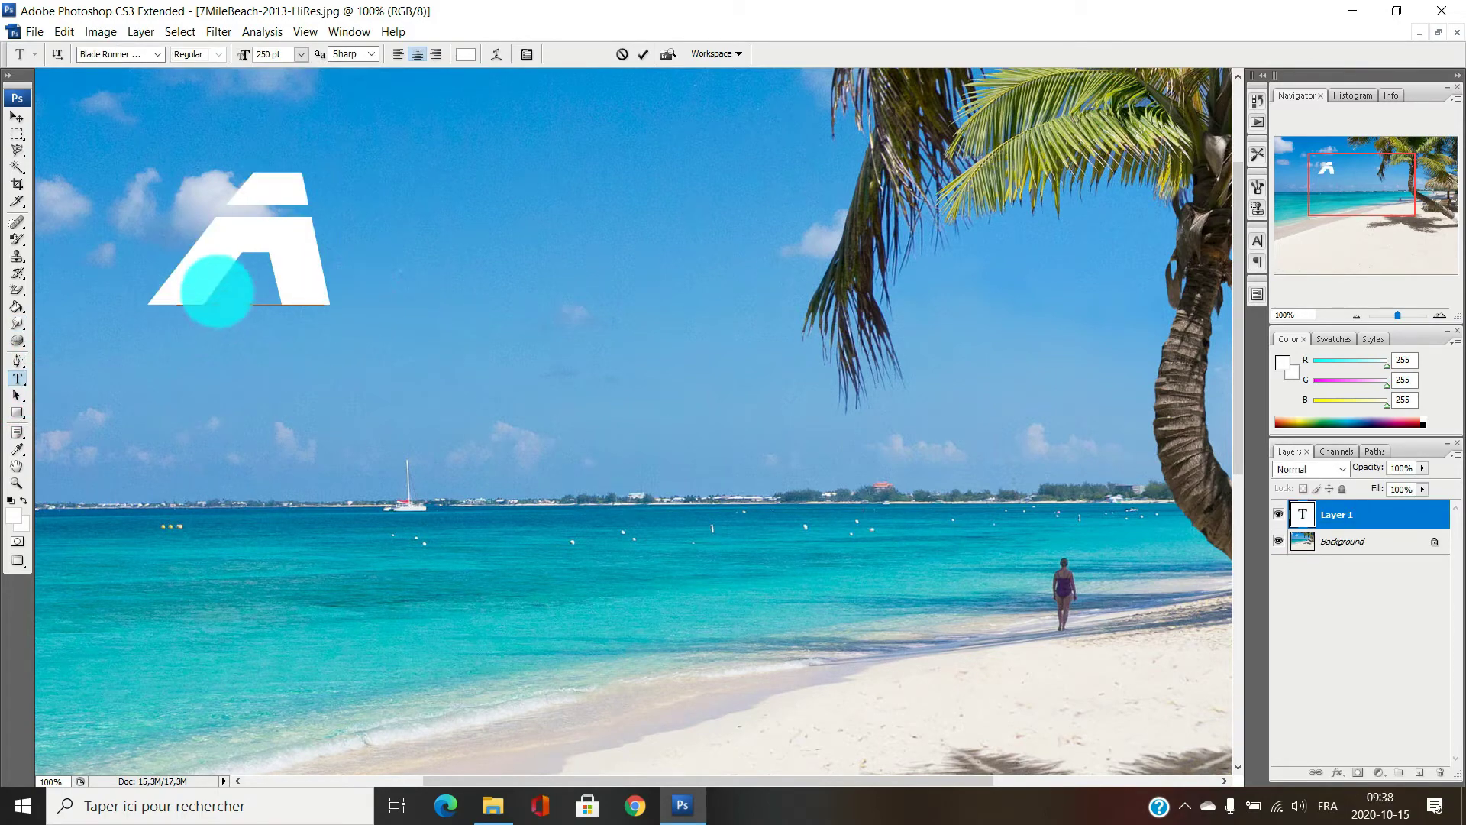
pyautogui.press('BackSpace')
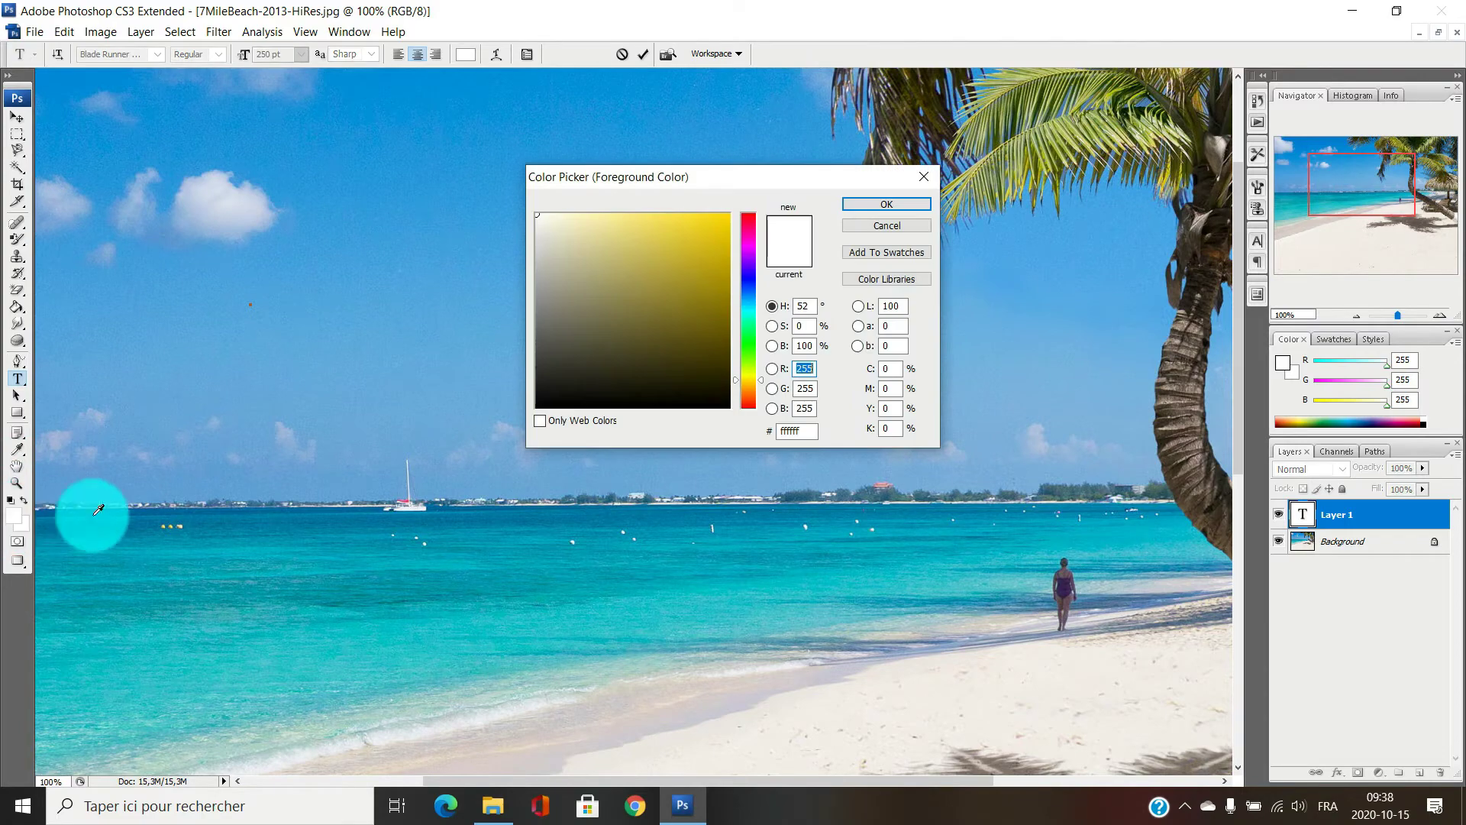
pyautogui.click(746, 217)
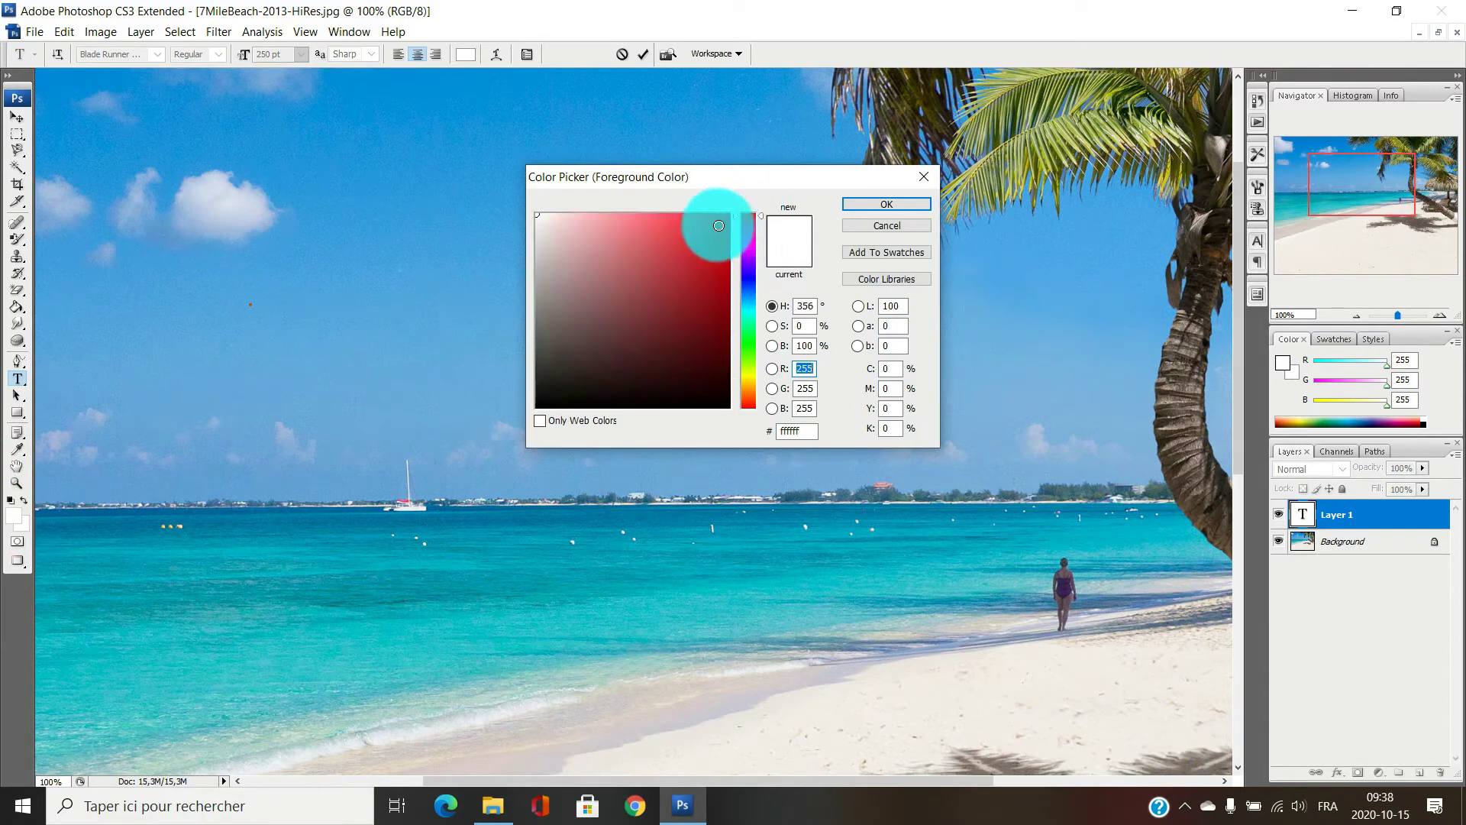
pyautogui.click(728, 221)
pyautogui.click(845, 208)
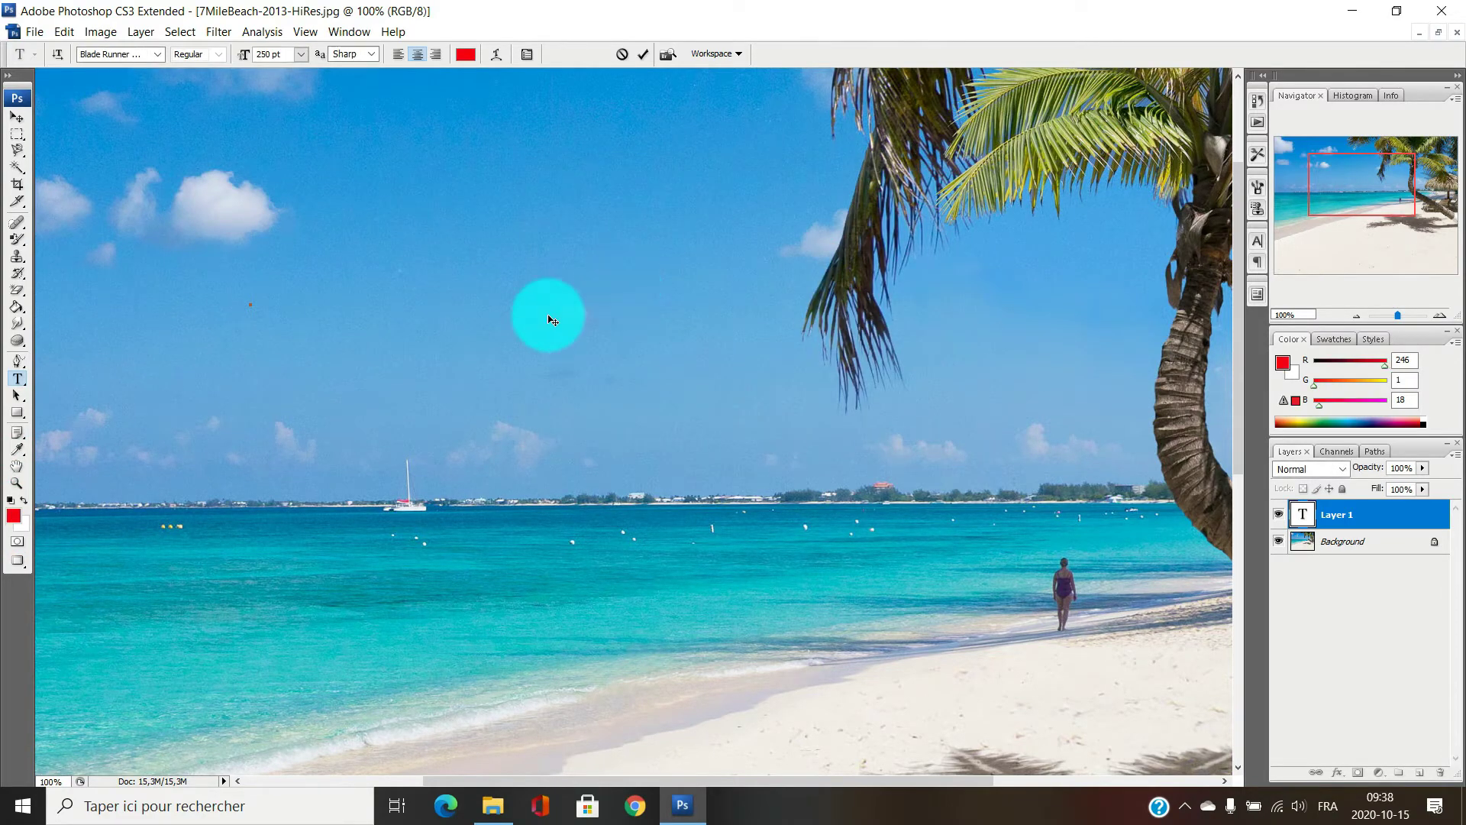
pyautogui.write('A')
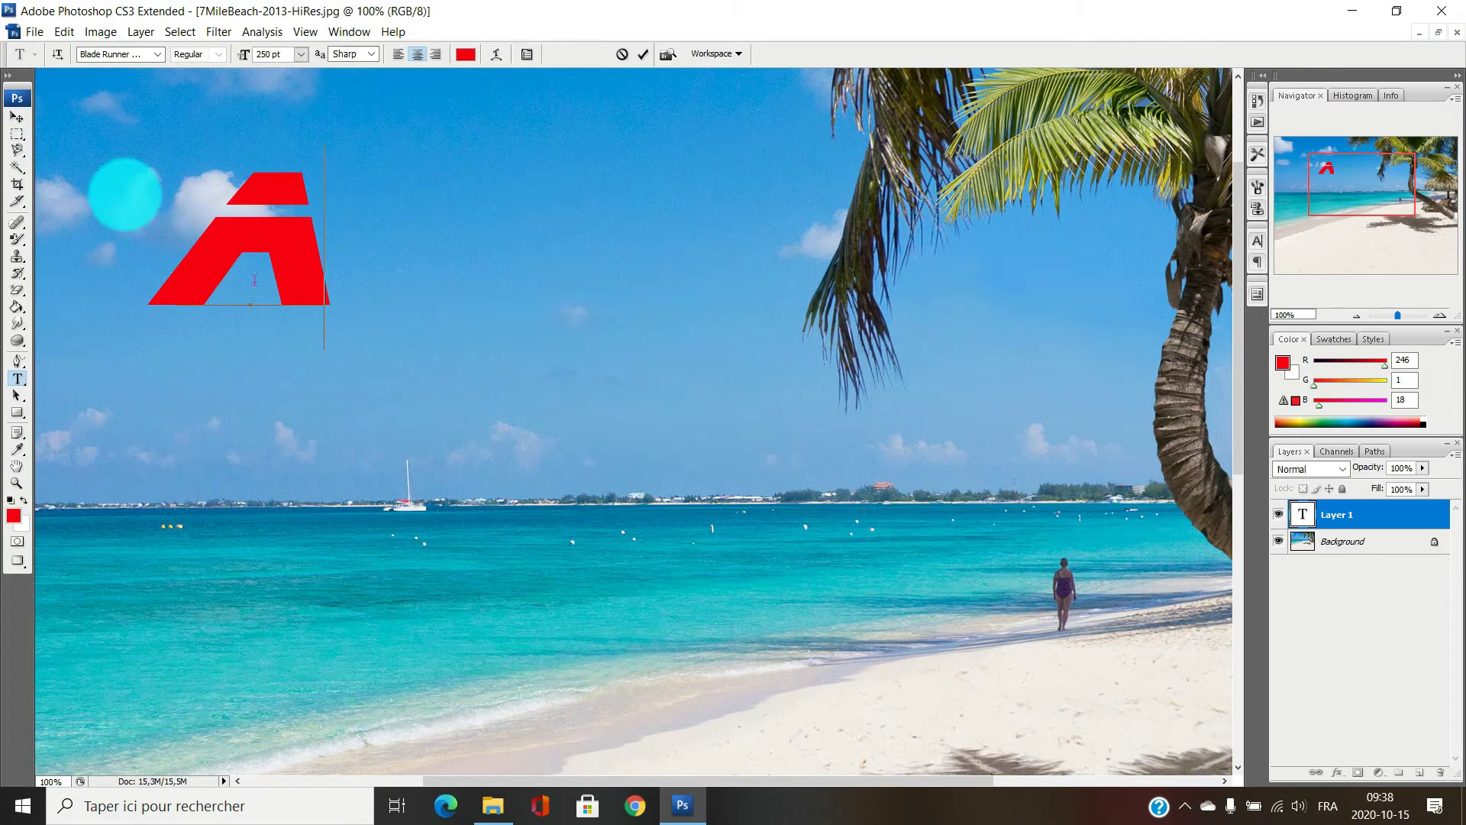
# - Move the red letter away from the cloud into the open sky, and merge its layer down into the background
pyautogui.click(17, 116)
pyautogui.moveTo(304, 294); pyautogui.dragTo(522, 345)
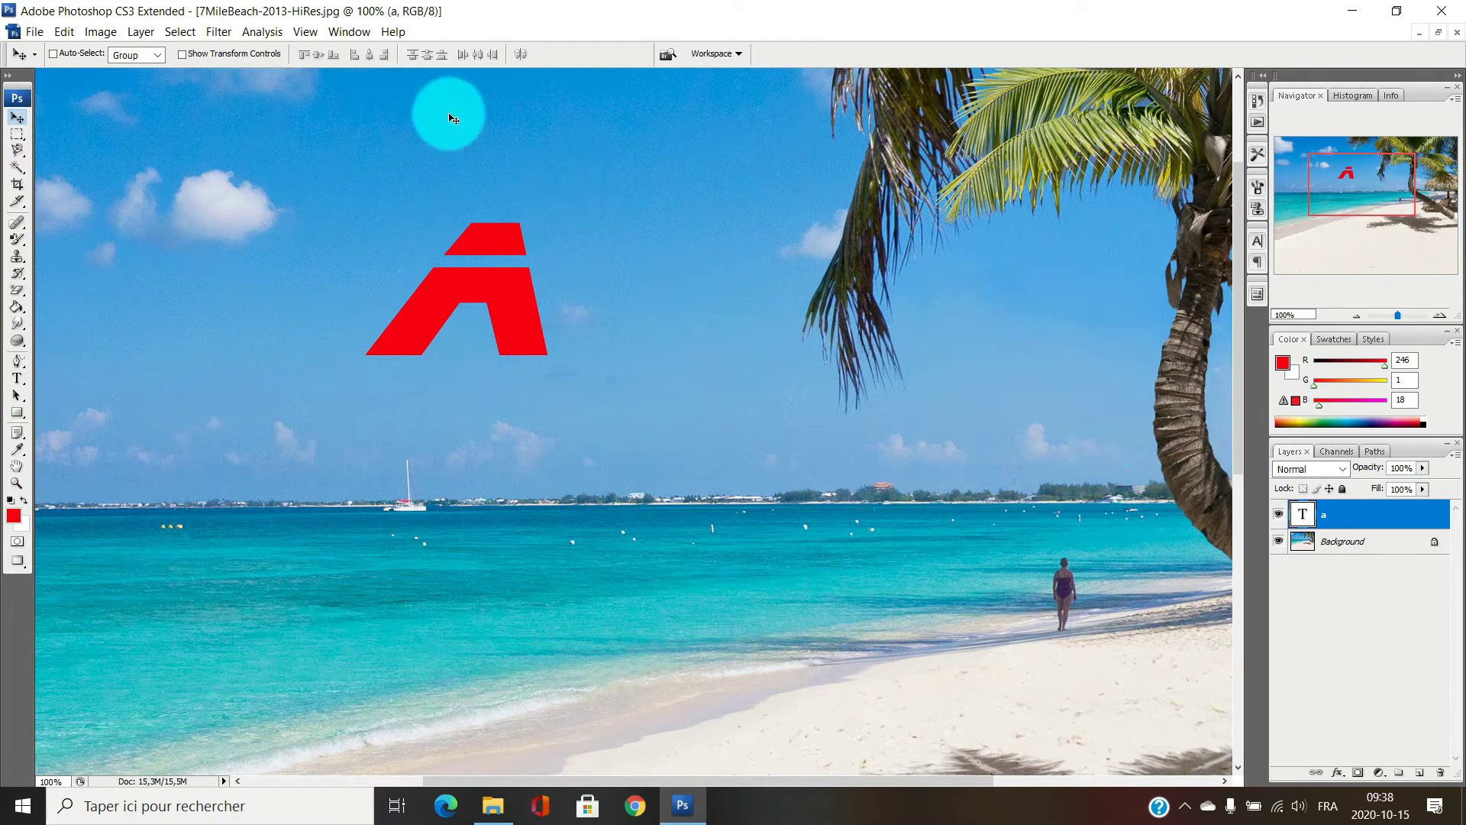
pyautogui.click(212, 35)
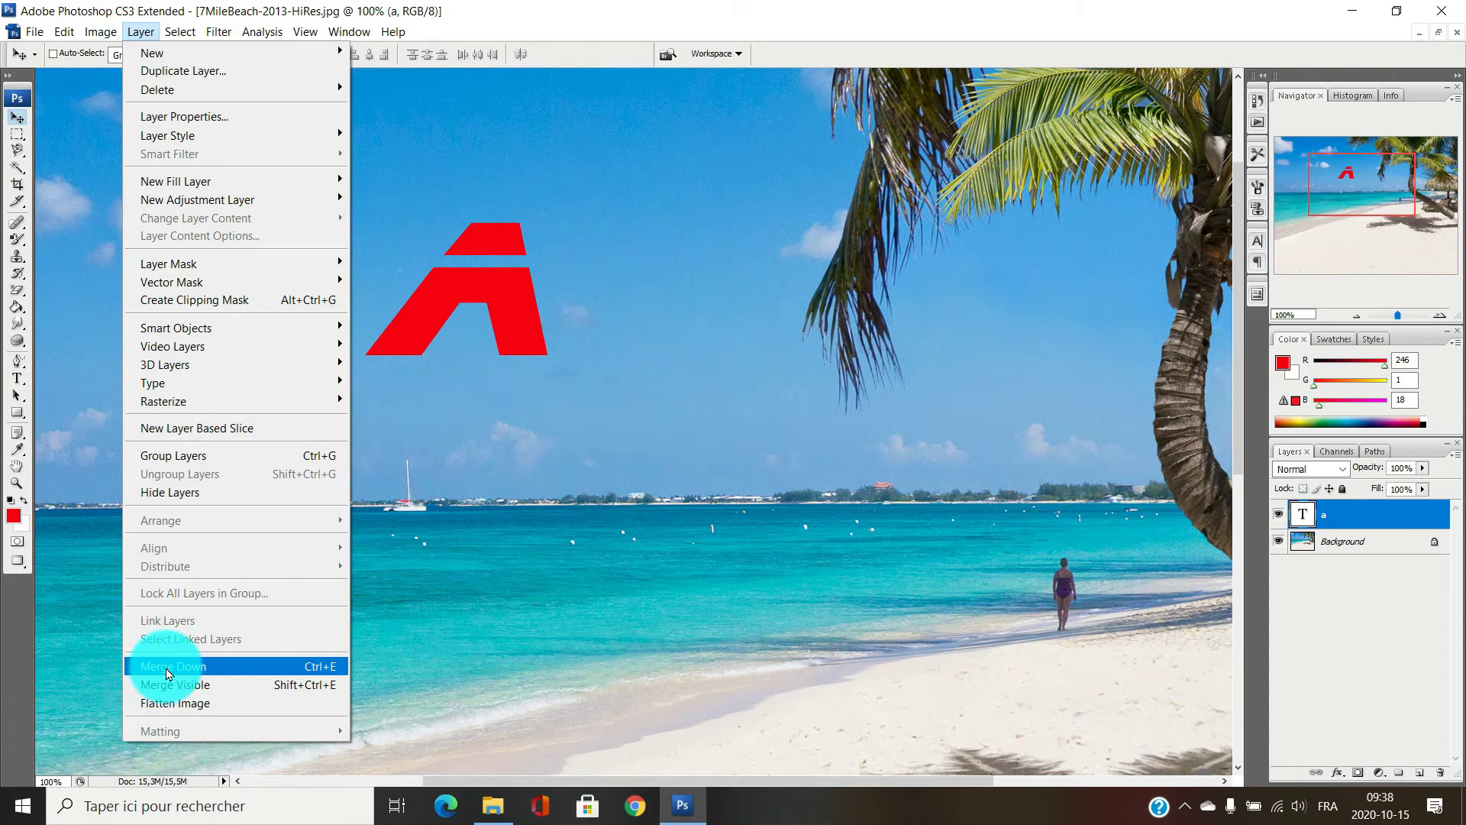
pyautogui.click(168, 669)
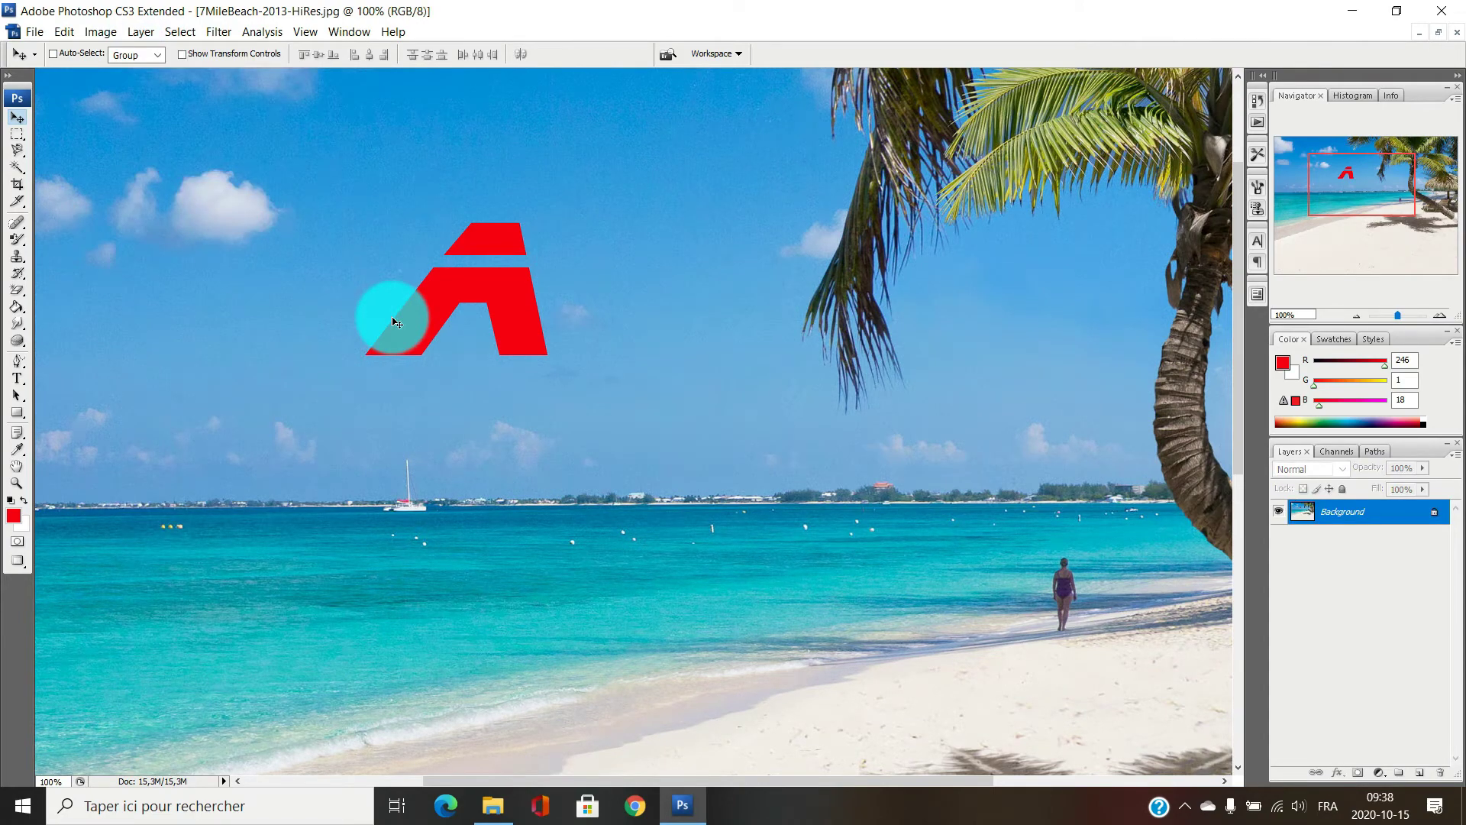
# - Blur the edges of the red letter's upper piece with an 82 px Blur brush, and sharpen them with an 80 px Sharpen brush at 50% strength
pyautogui.click(17, 484)
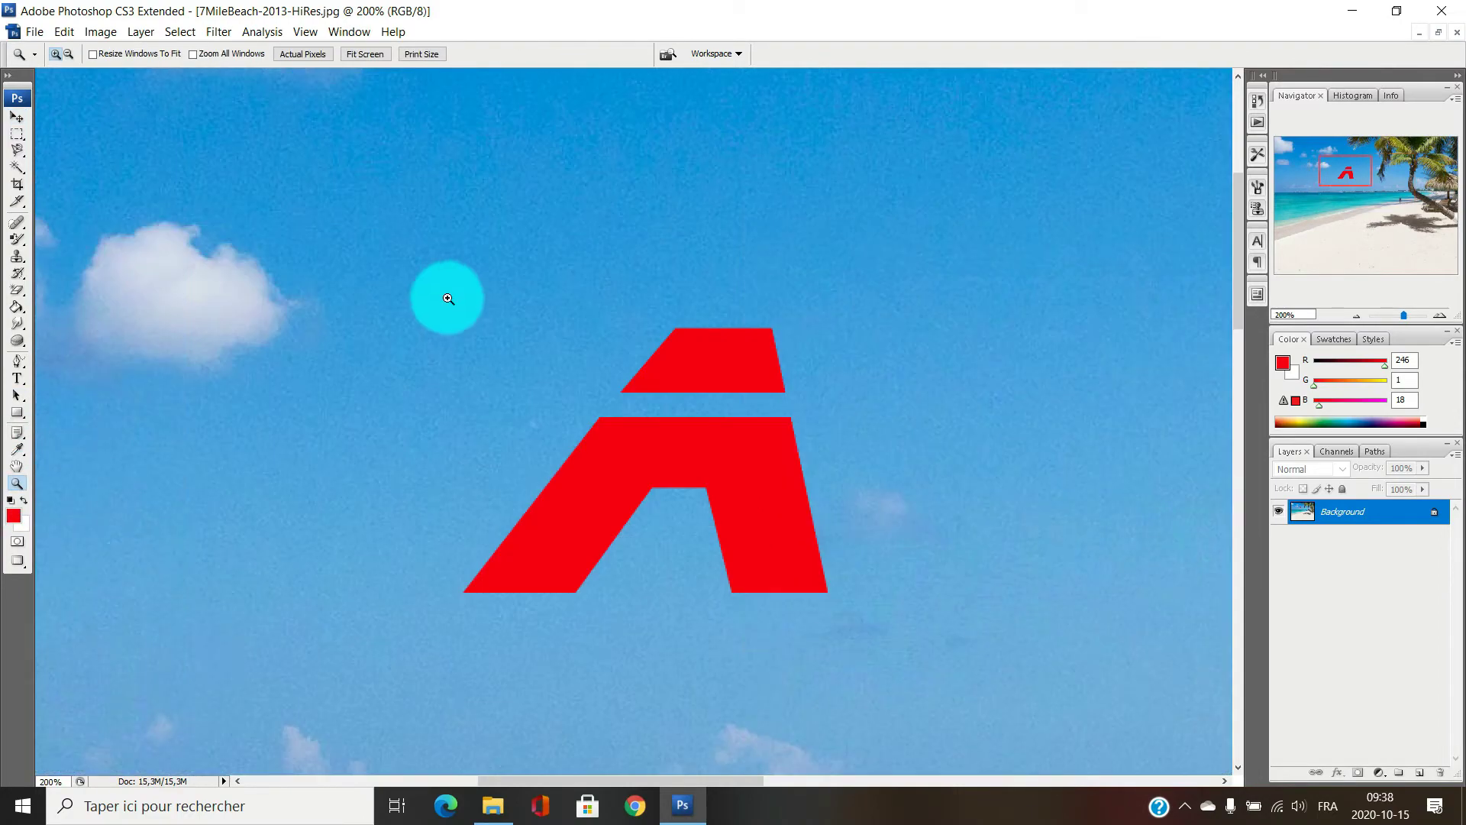
pyautogui.click(449, 275)
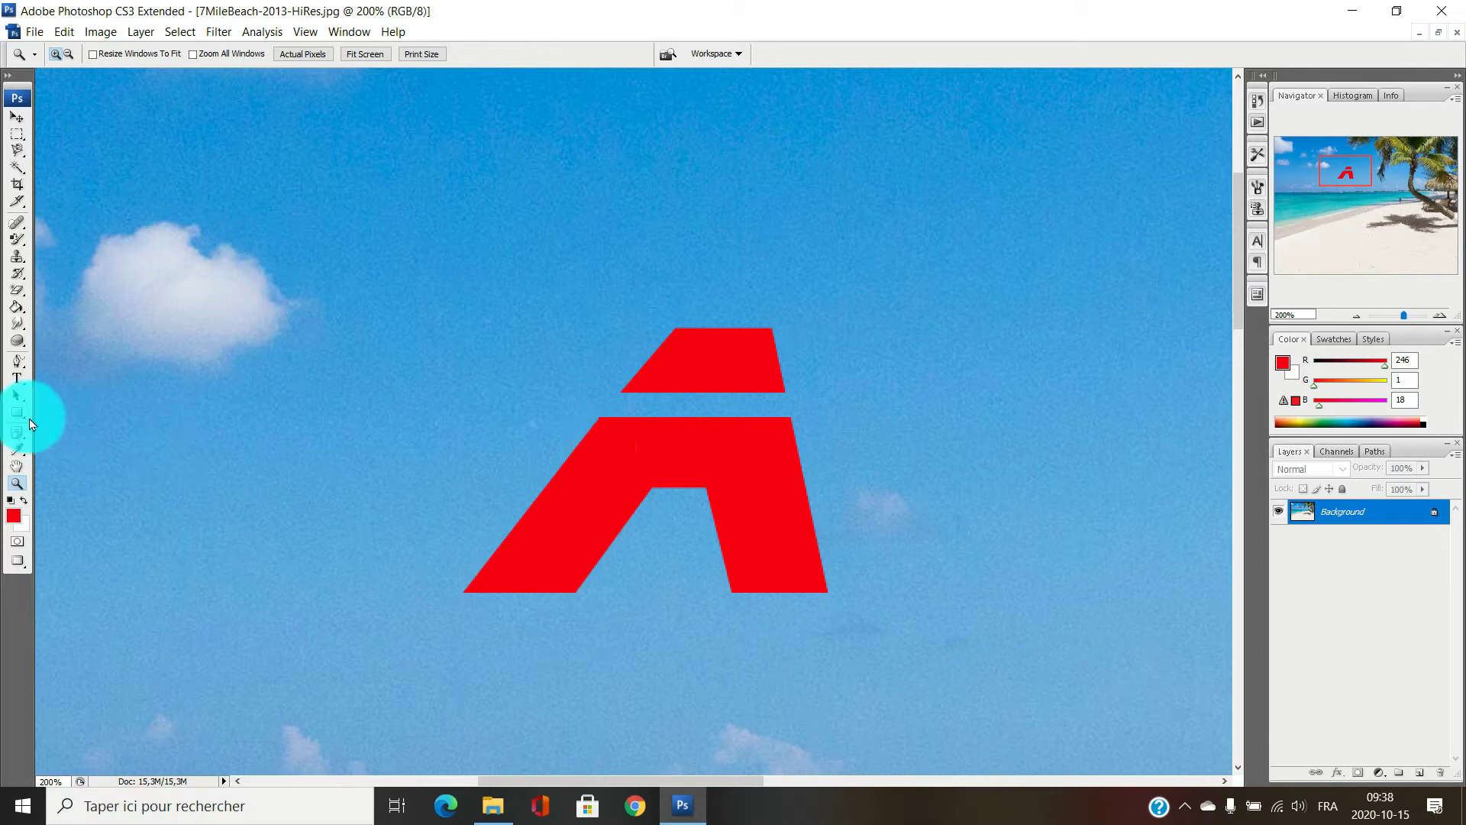
pyautogui.click(23, 329)
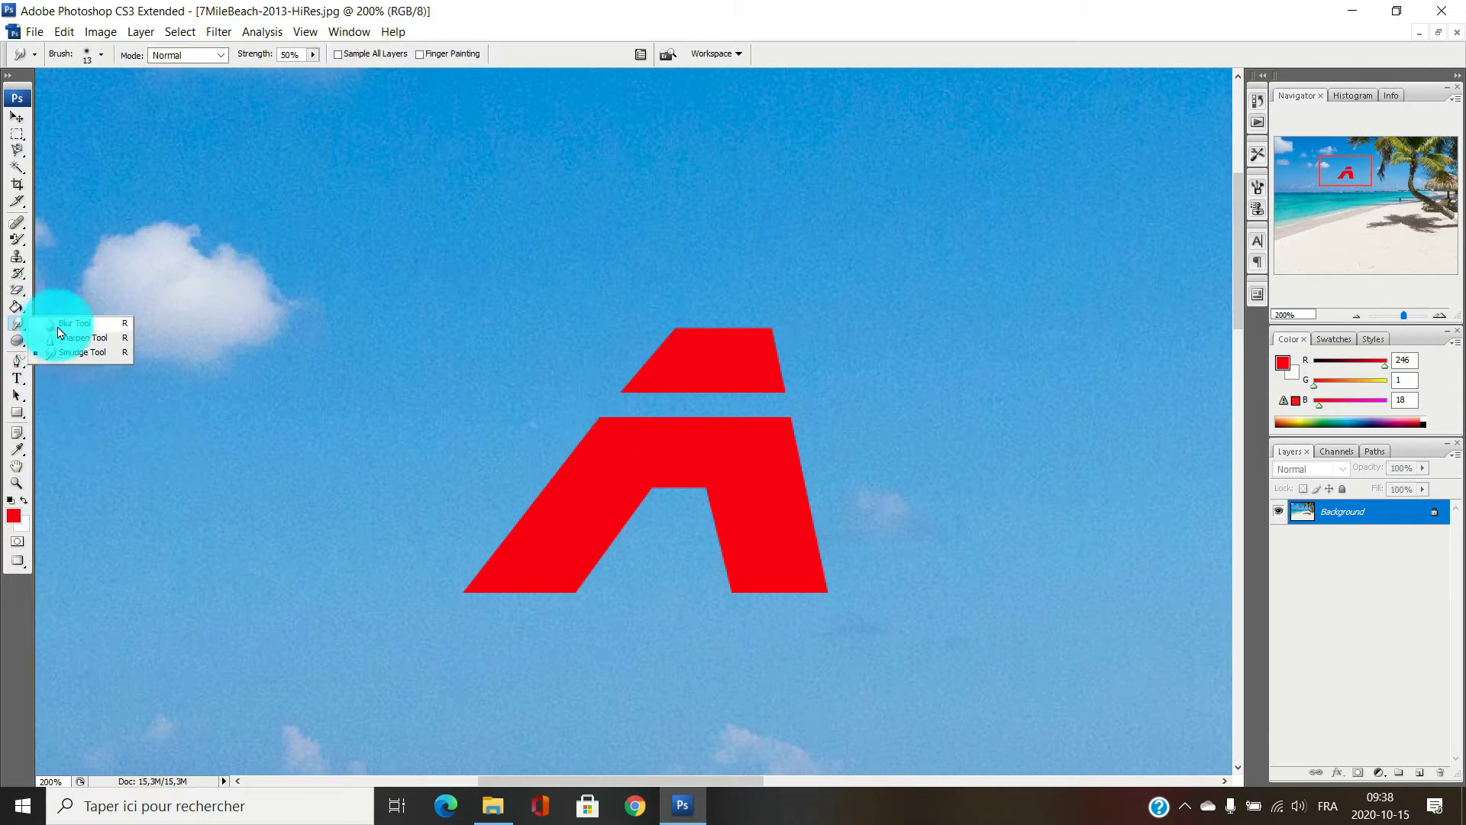
pyautogui.click(59, 326)
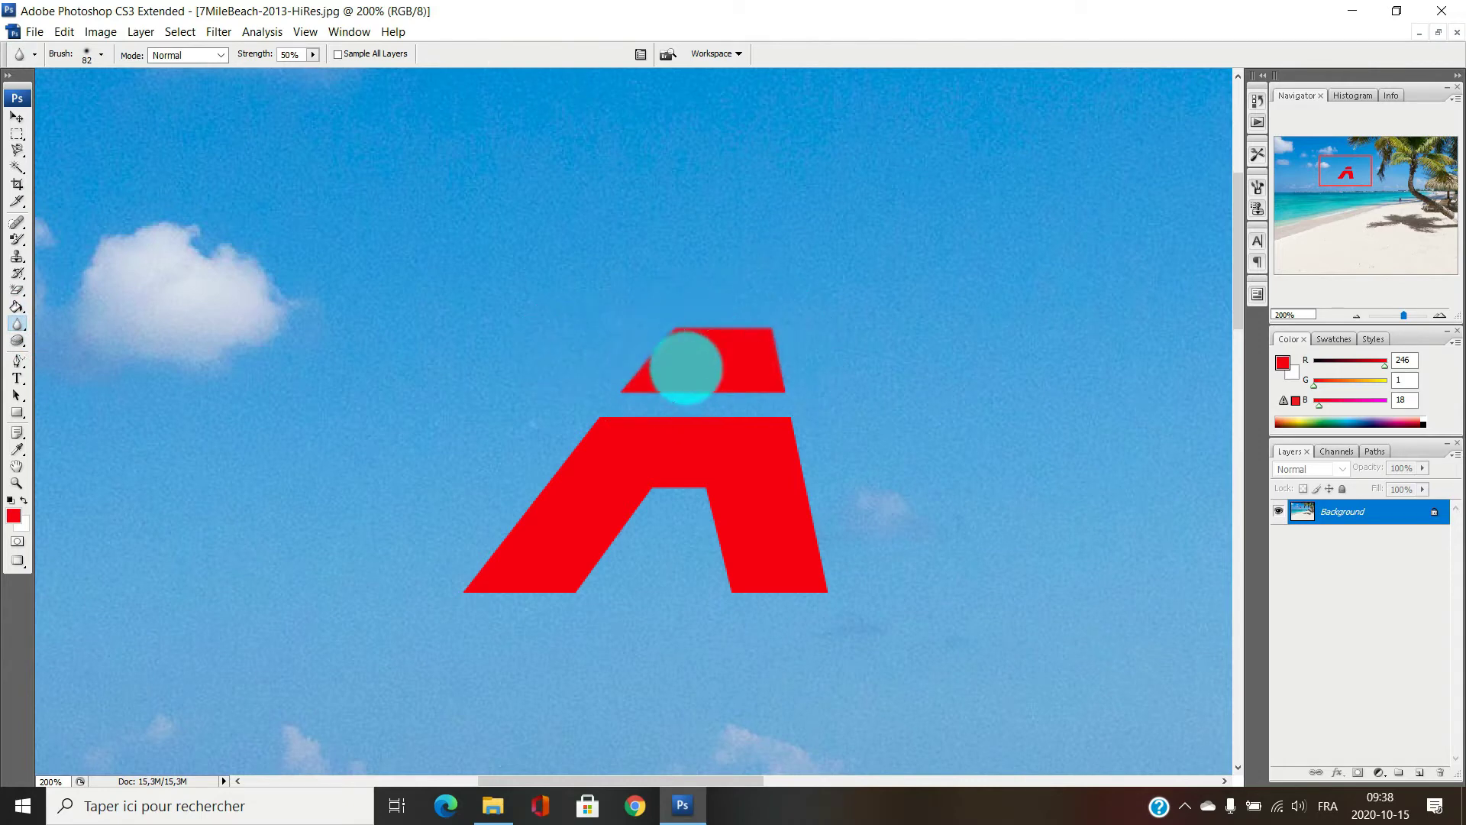
pyautogui.moveTo(686, 366)
pyautogui.mouseDown()
pyautogui.moveTo(770, 344)
pyautogui.moveTo(621, 349)
pyautogui.moveTo(755, 370)
pyautogui.moveTo(848, 360)
pyautogui.moveTo(663, 362)
pyautogui.moveTo(774, 364)
pyautogui.moveTo(741, 371)
pyautogui.moveTo(763, 347)
pyautogui.moveTo(649, 359)
pyautogui.moveTo(635, 394)
pyautogui.moveTo(771, 389)
pyautogui.moveTo(715, 343)
pyautogui.moveTo(589, 385)
pyautogui.moveTo(828, 345)
pyautogui.moveTo(741, 345)
pyautogui.moveTo(658, 301)
pyautogui.mouseUp()
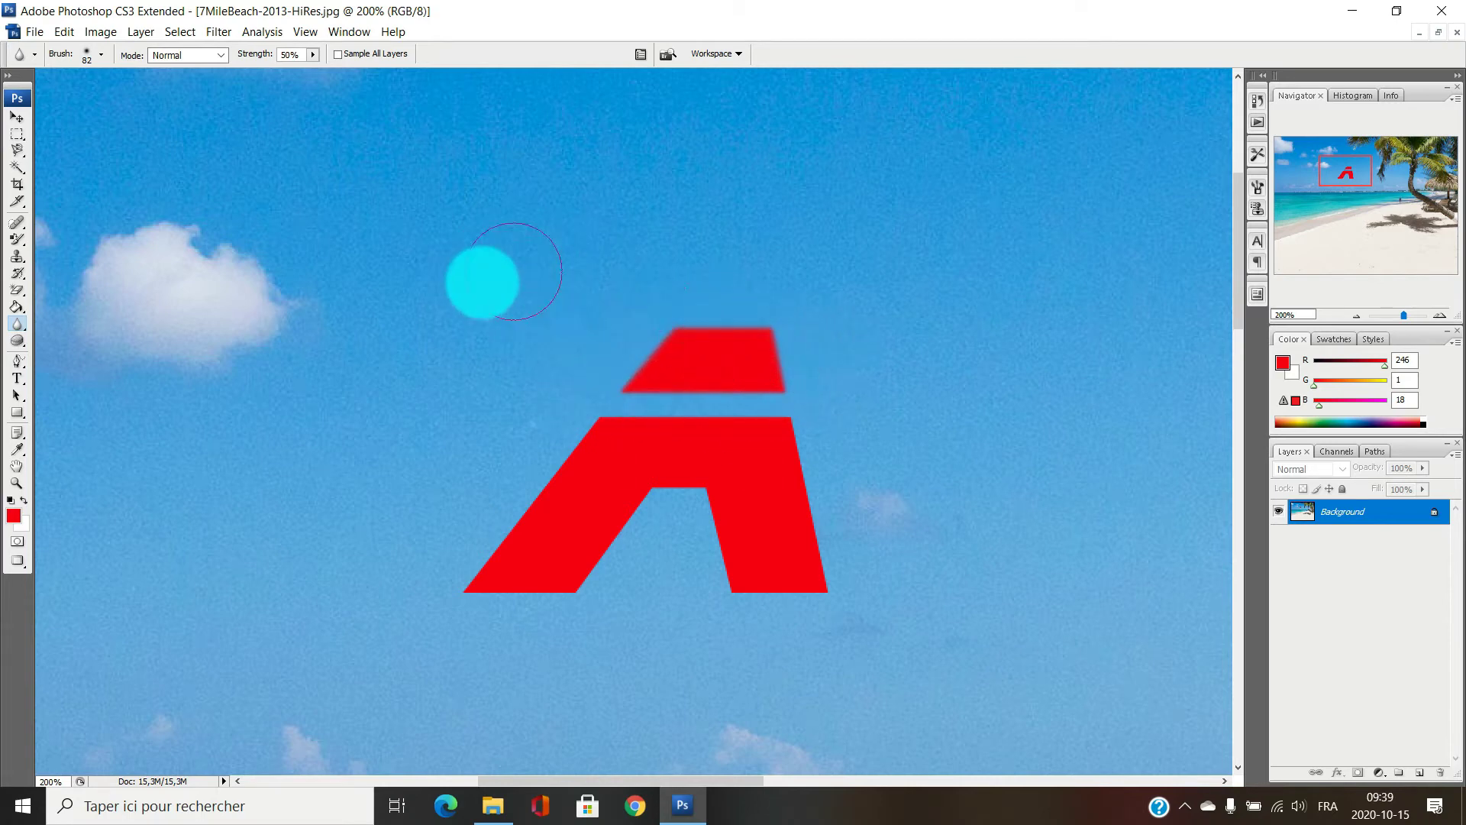
pyautogui.moveTo(514, 271)
pyautogui.mouseDown()
pyautogui.moveTo(736, 336)
pyautogui.moveTo(697, 342)
pyautogui.moveTo(665, 311)
pyautogui.moveTo(573, 288)
pyautogui.moveTo(600, 275)
pyautogui.moveTo(490, 268)
pyautogui.moveTo(746, 368)
pyautogui.moveTo(726, 354)
pyautogui.moveTo(632, 435)
pyautogui.moveTo(534, 455)
pyautogui.moveTo(492, 549)
pyautogui.moveTo(788, 582)
pyautogui.moveTo(820, 451)
pyautogui.moveTo(556, 420)
pyautogui.moveTo(482, 542)
pyautogui.moveTo(834, 517)
pyautogui.moveTo(642, 443)
pyautogui.moveTo(680, 318)
pyautogui.moveTo(775, 378)
pyautogui.moveTo(851, 375)
pyautogui.mouseUp()
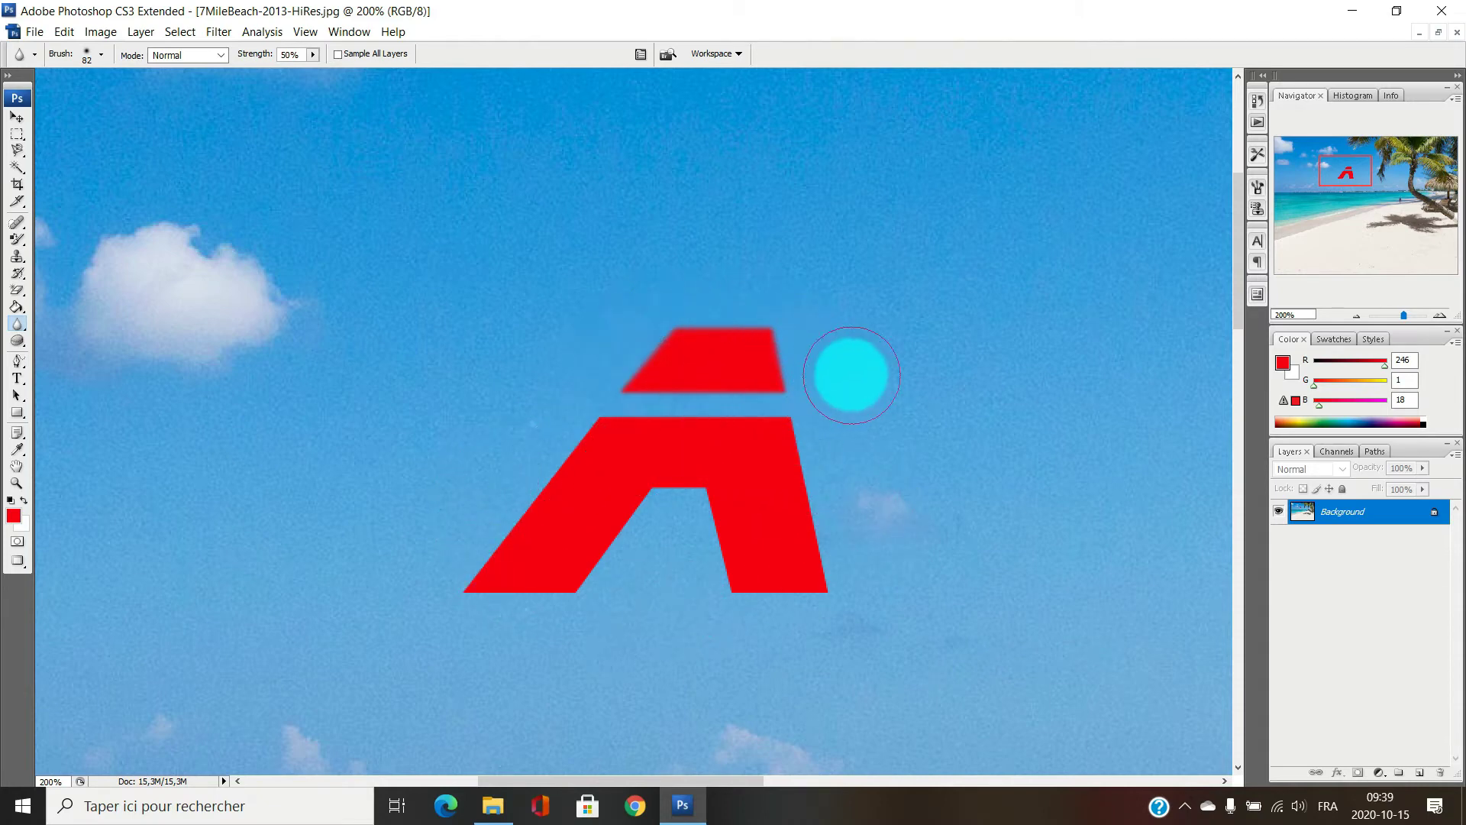
pyautogui.moveTo(851, 375)
pyautogui.mouseDown()
pyautogui.moveTo(911, 362)
pyautogui.moveTo(880, 374)
pyautogui.moveTo(918, 288)
pyautogui.moveTo(851, 272)
pyautogui.moveTo(744, 363)
pyautogui.moveTo(787, 373)
pyautogui.moveTo(630, 403)
pyautogui.moveTo(680, 403)
pyautogui.moveTo(656, 301)
pyautogui.moveTo(744, 206)
pyautogui.moveTo(744, 184)
pyautogui.moveTo(720, 193)
pyautogui.moveTo(714, 158)
pyautogui.moveTo(664, 139)
pyautogui.moveTo(619, 201)
pyautogui.moveTo(723, 385)
pyautogui.moveTo(739, 357)
pyautogui.moveTo(718, 429)
pyautogui.moveTo(657, 399)
pyautogui.moveTo(694, 462)
pyautogui.moveTo(669, 439)
pyautogui.moveTo(716, 439)
pyautogui.moveTo(549, 393)
pyautogui.moveTo(818, 406)
pyautogui.moveTo(1001, 380)
pyautogui.moveTo(723, 418)
pyautogui.moveTo(543, 408)
pyautogui.moveTo(805, 425)
pyautogui.moveTo(991, 400)
pyautogui.moveTo(745, 426)
pyautogui.moveTo(603, 415)
pyautogui.moveTo(709, 424)
pyautogui.moveTo(893, 397)
pyautogui.moveTo(557, 418)
pyautogui.moveTo(763, 425)
pyautogui.moveTo(835, 414)
pyautogui.moveTo(146, 394)
pyautogui.moveTo(22, 331)
pyautogui.moveTo(84, 337)
pyautogui.mouseUp()
pyautogui.moveTo(399, 419)
pyautogui.mouseDown()
pyautogui.moveTo(652, 400)
pyautogui.moveTo(602, 400)
pyautogui.moveTo(680, 278)
pyautogui.moveTo(631, 321)
pyautogui.moveTo(817, 354)
pyautogui.moveTo(676, 397)
pyautogui.moveTo(790, 399)
pyautogui.moveTo(794, 330)
pyautogui.moveTo(817, 361)
pyautogui.moveTo(680, 360)
pyautogui.moveTo(649, 415)
pyautogui.moveTo(605, 328)
pyautogui.mouseUp()
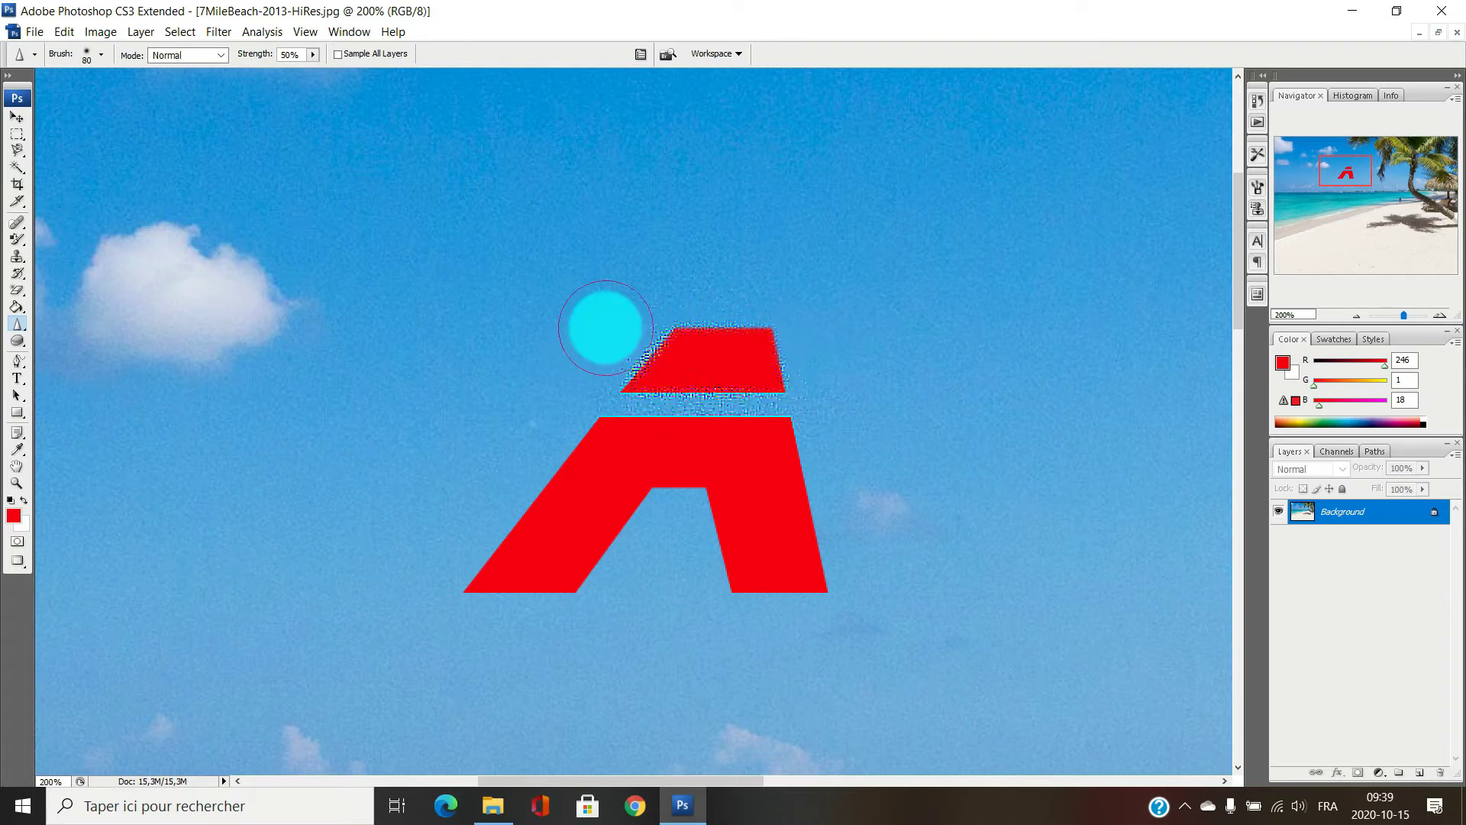
# - Smudge the edges of the red letter's lower piece with the Smudge tool, using a 13 px brush at 50% strength
pyautogui.click(23, 333)
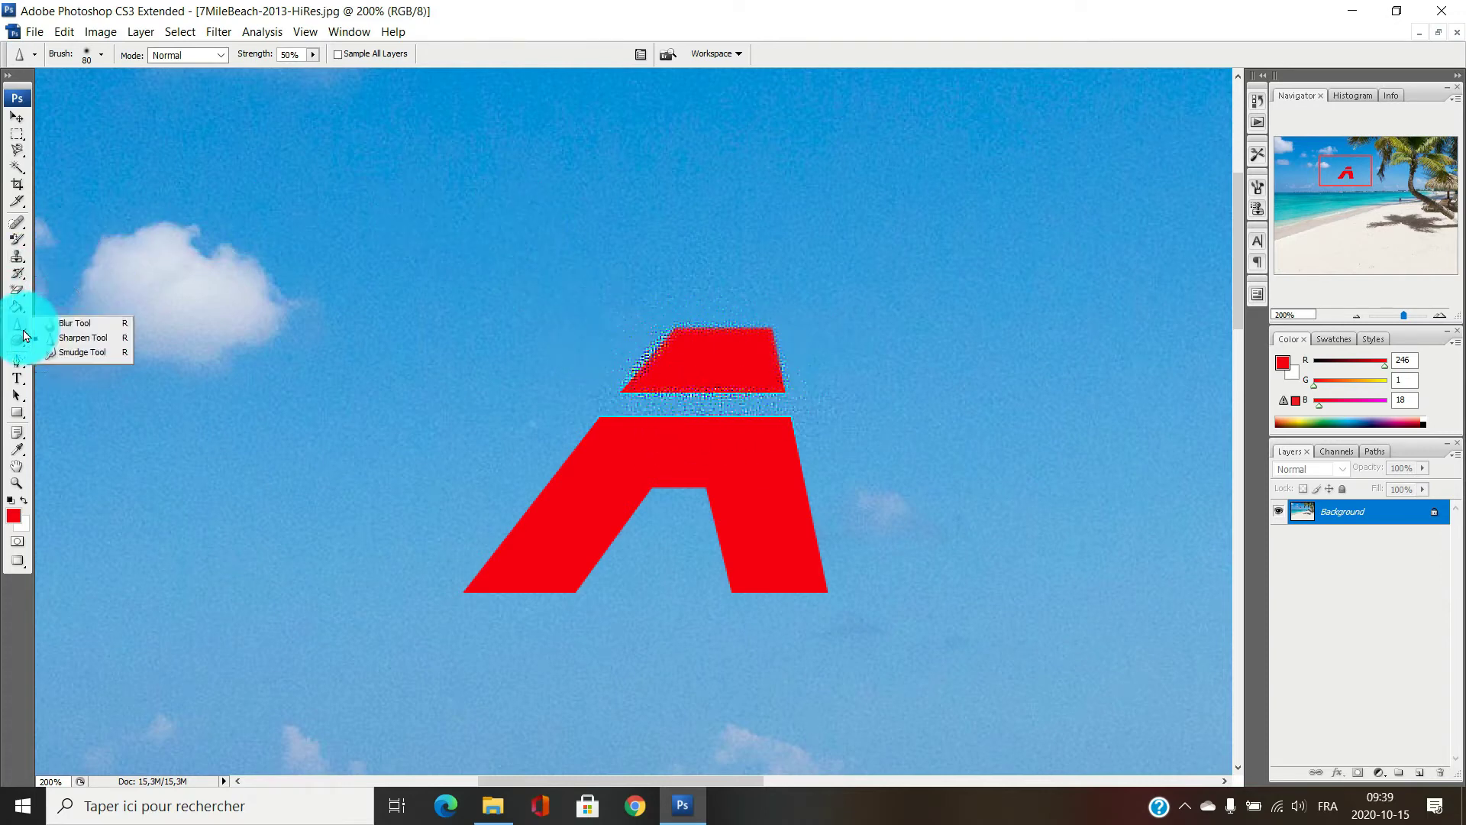
pyautogui.click(81, 353)
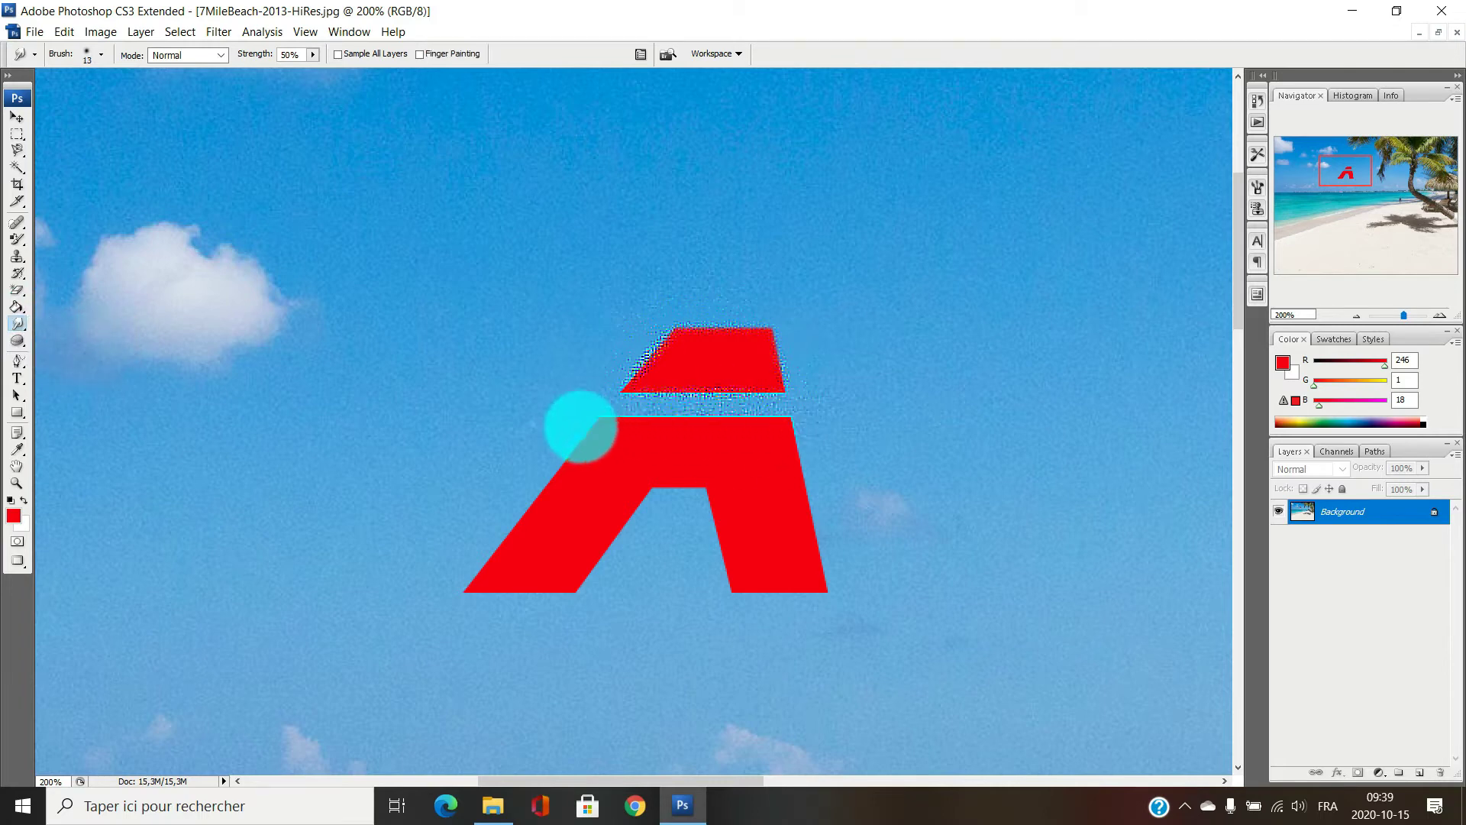
pyautogui.moveTo(609, 425)
pyautogui.mouseDown()
pyautogui.moveTo(589, 451)
pyautogui.moveTo(520, 504)
pyautogui.moveTo(576, 439)
pyautogui.moveTo(627, 436)
pyautogui.moveTo(658, 398)
pyautogui.moveTo(427, 555)
pyautogui.moveTo(468, 562)
pyautogui.moveTo(440, 581)
pyautogui.mouseUp()
pyautogui.moveTo(484, 627)
pyautogui.mouseDown()
pyautogui.moveTo(566, 610)
pyautogui.moveTo(632, 508)
pyautogui.moveTo(626, 523)
pyautogui.moveTo(612, 500)
pyautogui.moveTo(641, 562)
pyautogui.moveTo(666, 579)
pyautogui.moveTo(667, 533)
pyautogui.moveTo(681, 539)
pyautogui.moveTo(697, 512)
pyautogui.moveTo(708, 544)
pyautogui.moveTo(854, 515)
pyautogui.moveTo(695, 565)
pyautogui.moveTo(734, 588)
pyautogui.moveTo(841, 595)
pyautogui.mouseUp()
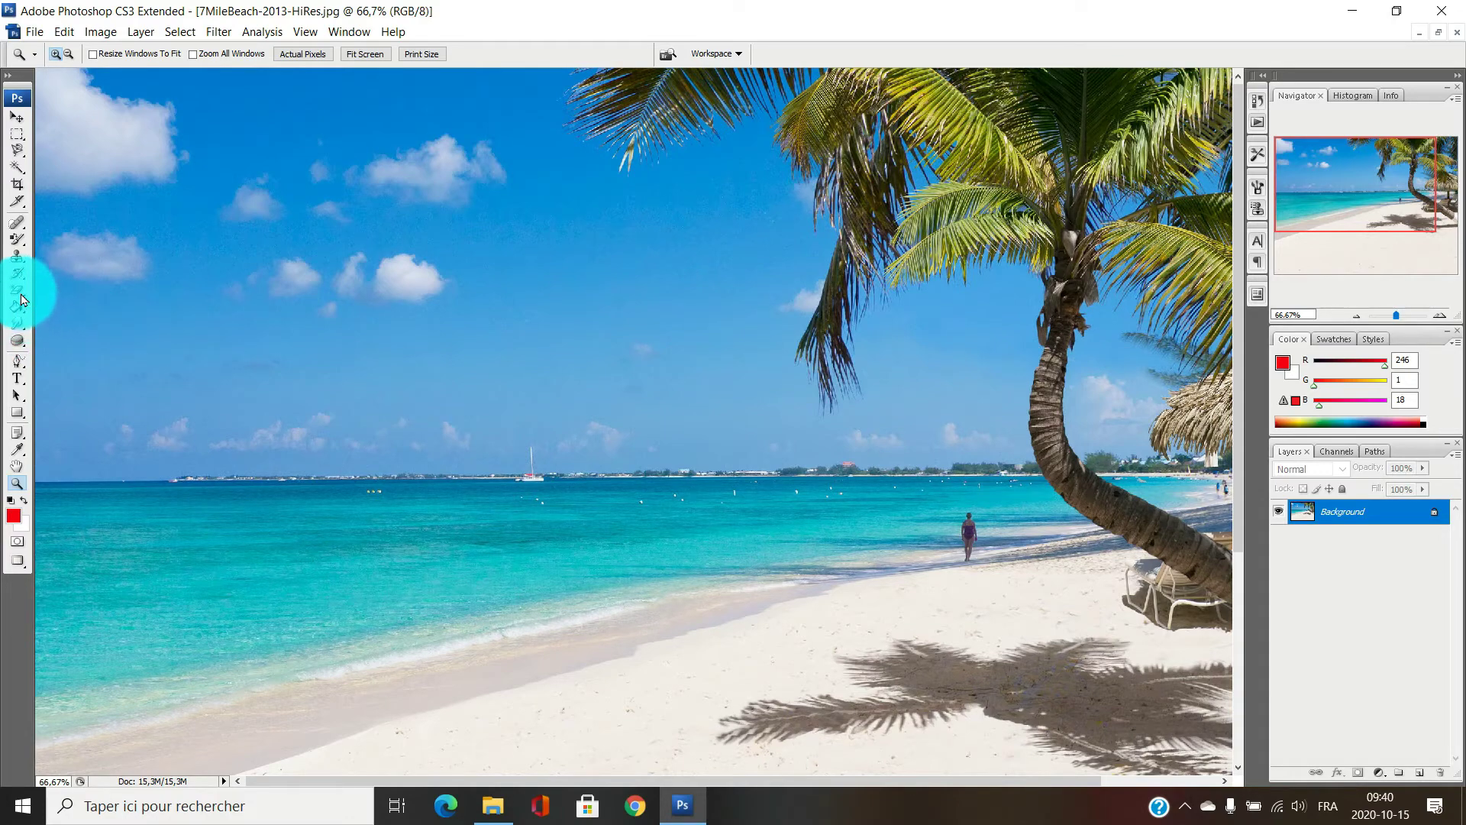
# - Erase the blue sky around the clouds with the Magic Eraser at tolerance 32, and undo the erasure
pyautogui.click(21, 335)
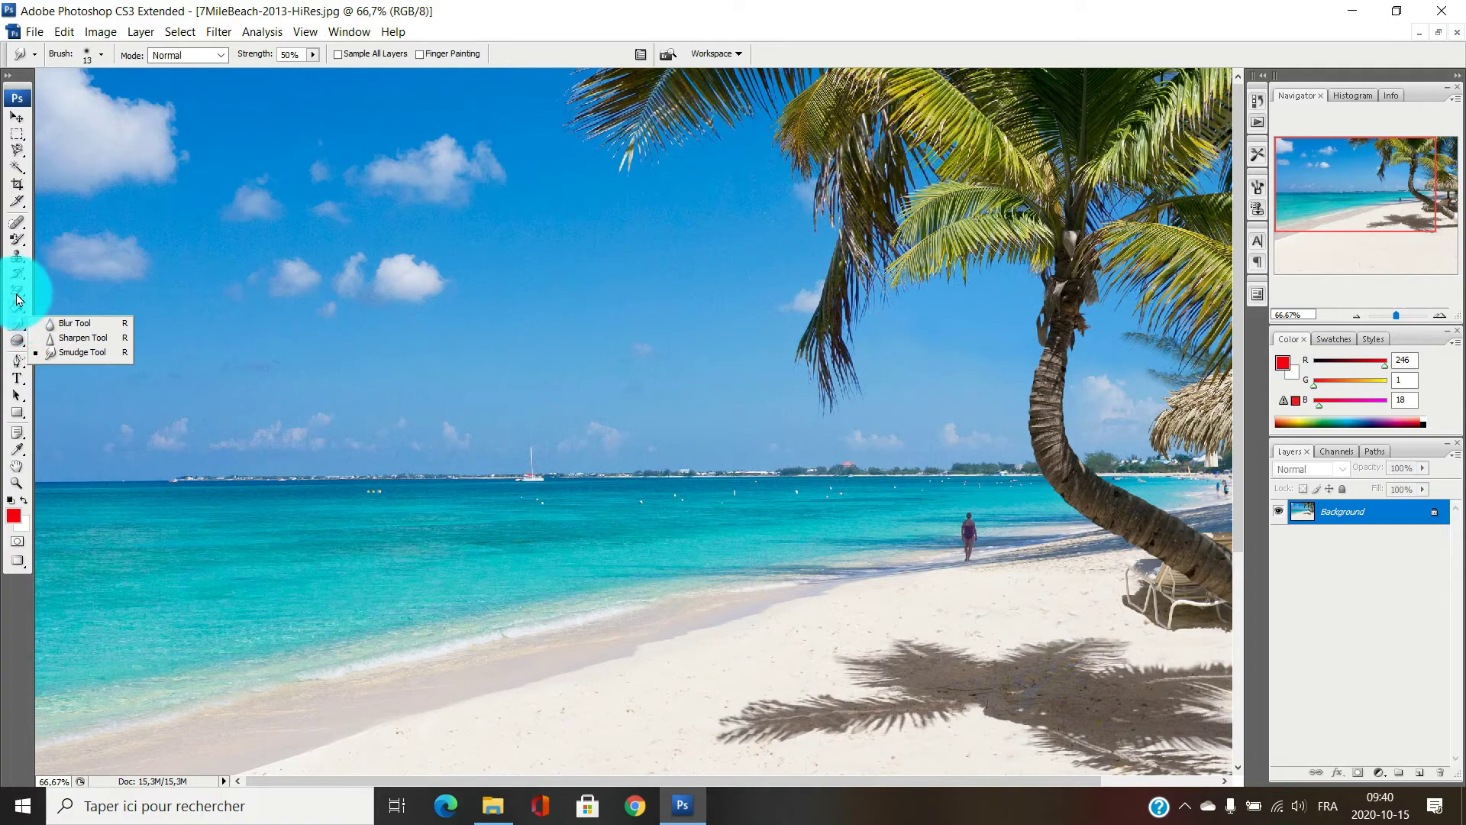
pyautogui.click(18, 299)
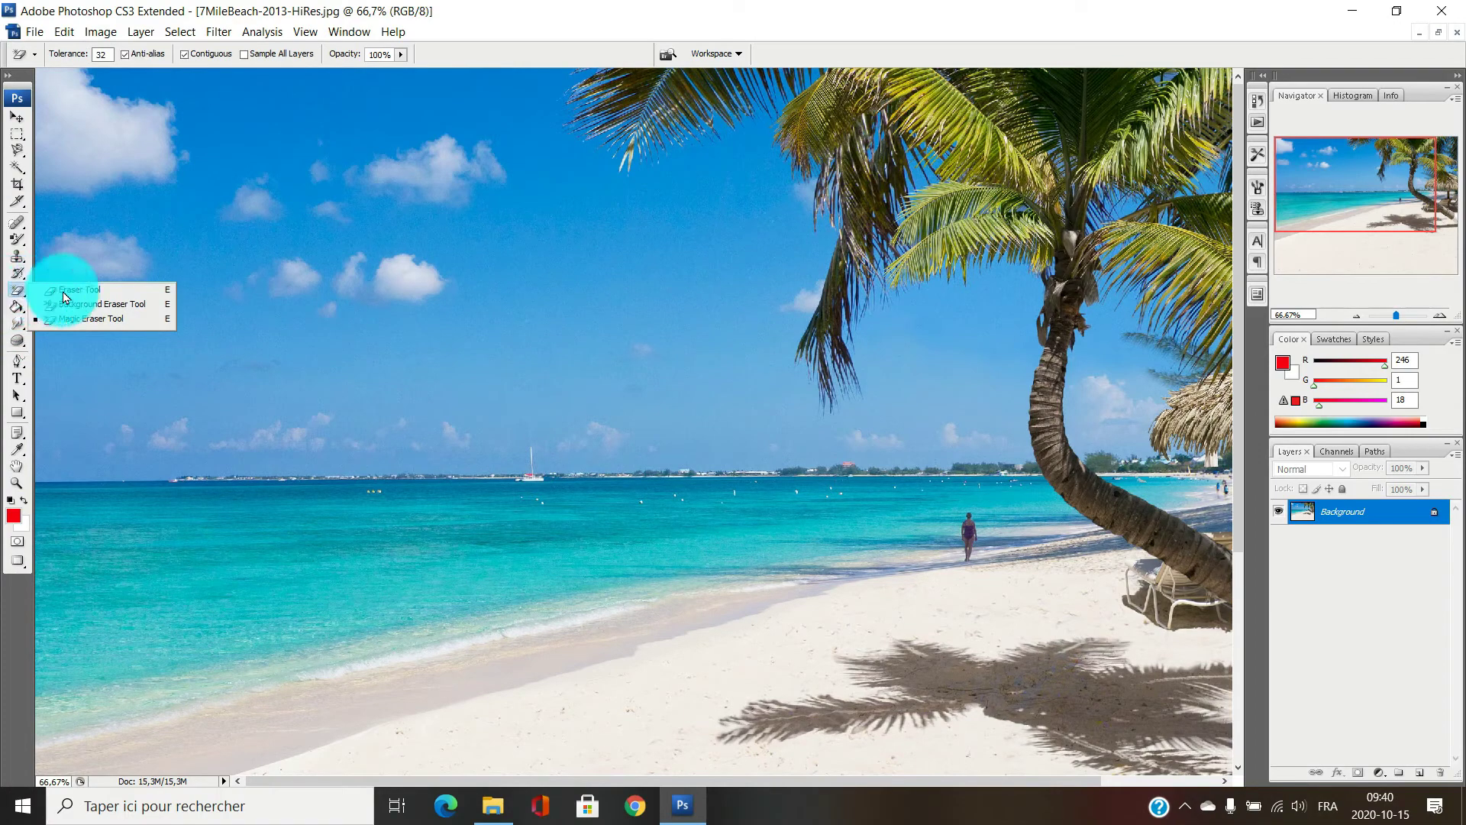
pyautogui.click(138, 349)
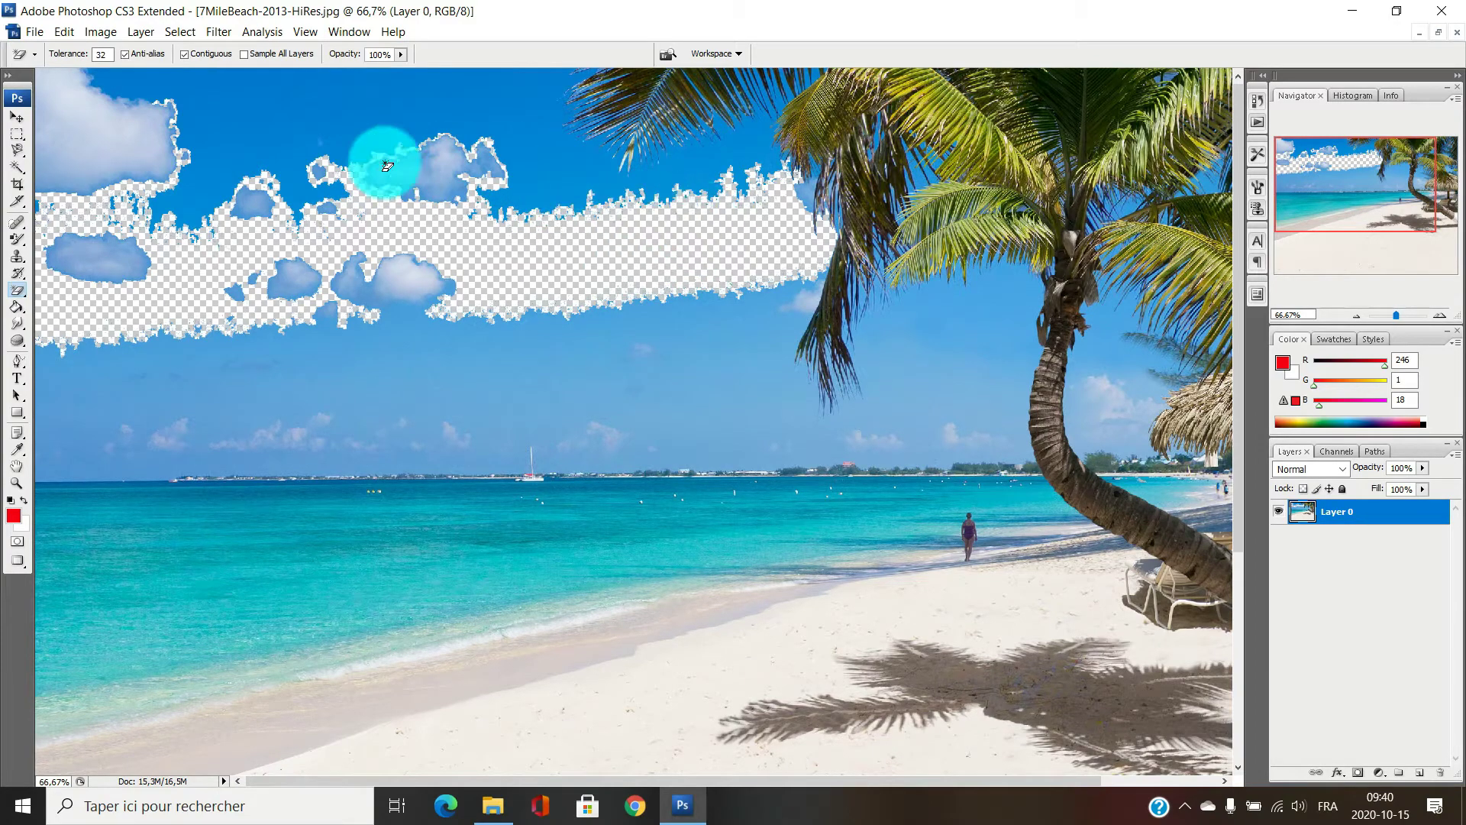
pyautogui.hotkey('ctrl', 'z')
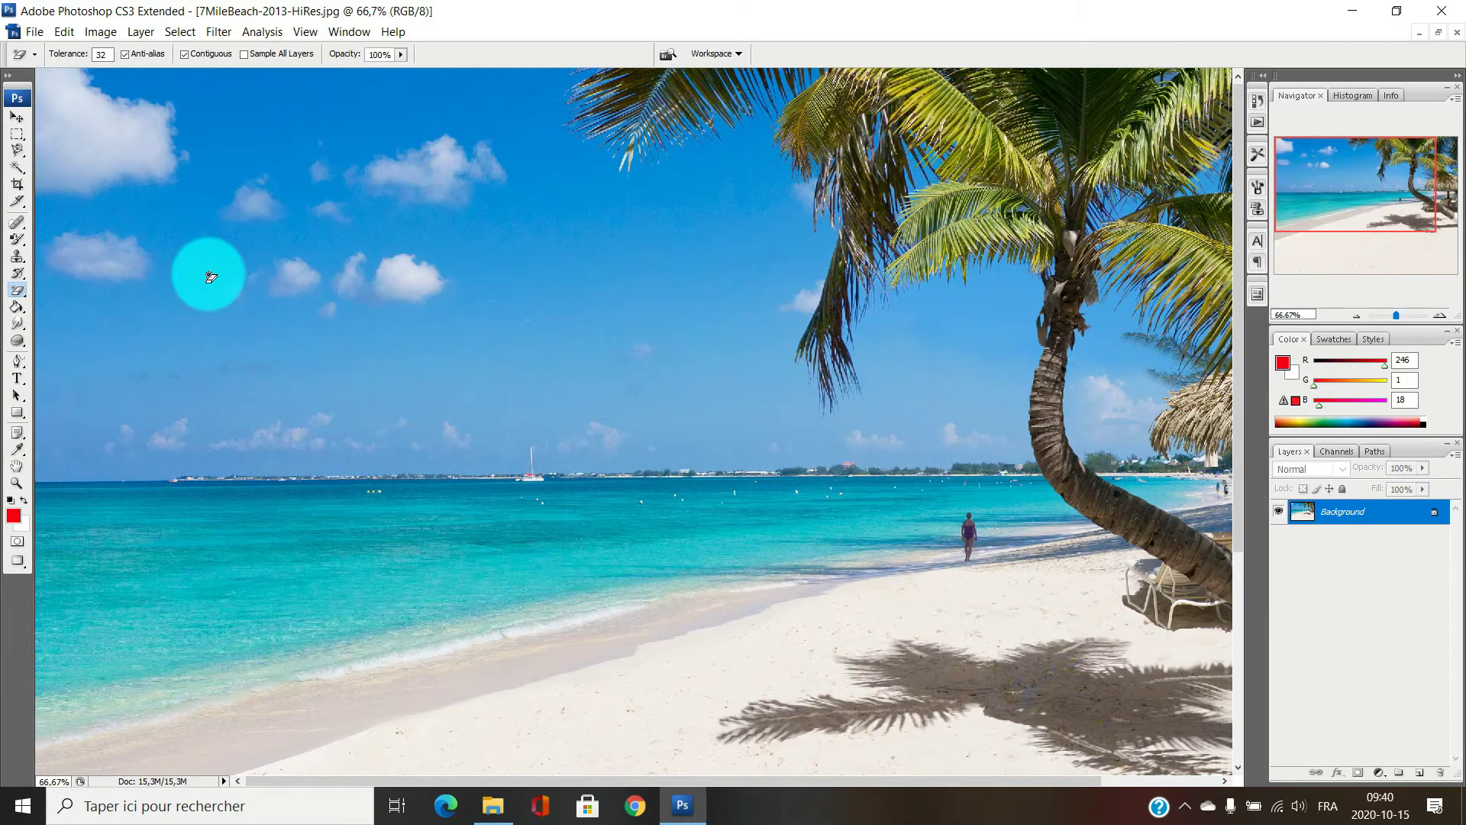
# - Erase a scribble in the open sky with a 71 px Eraser brush at 100% opacity, and undo it
pyautogui.rightClick(18, 292)
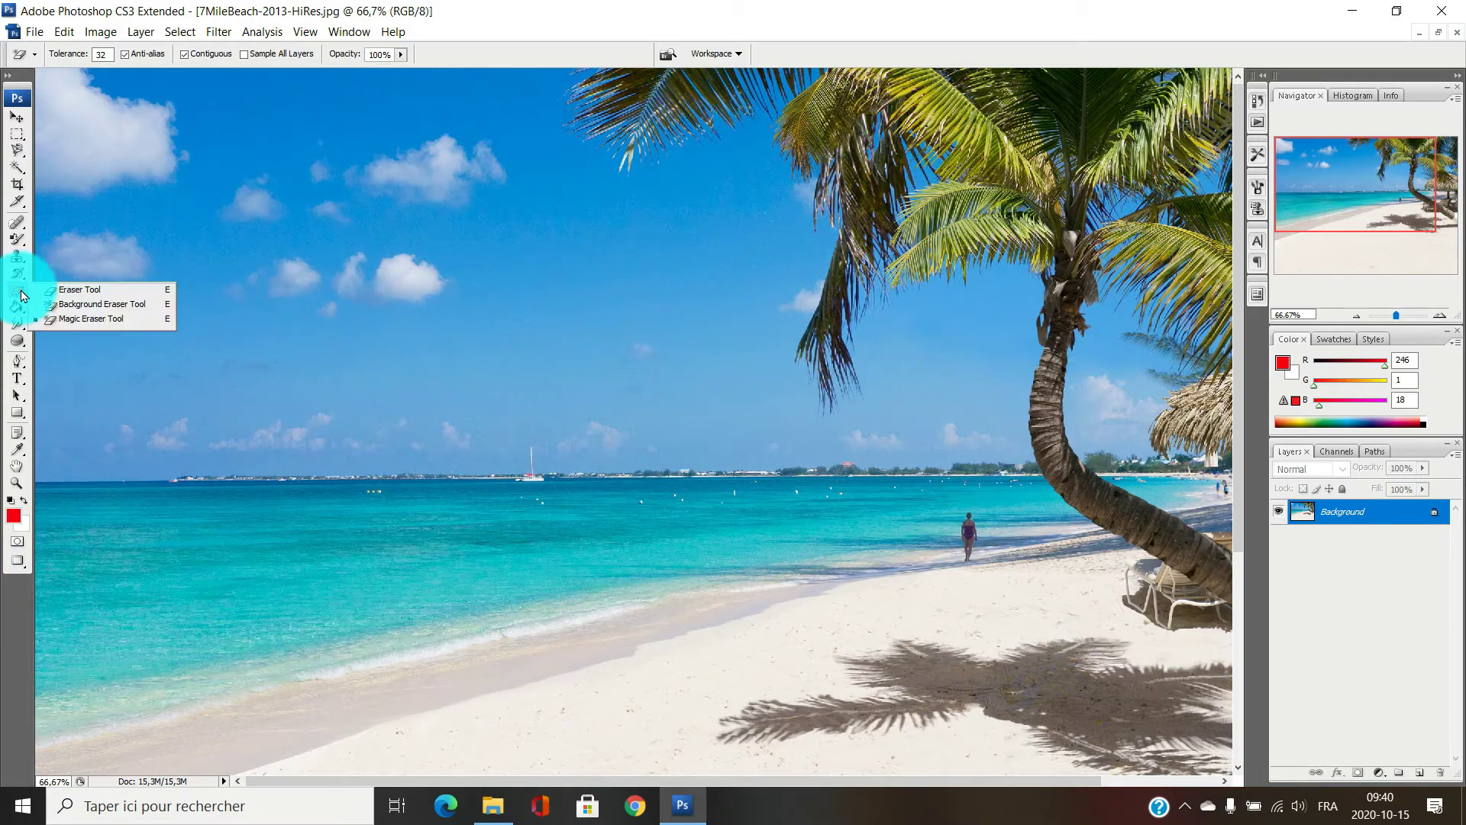
pyautogui.click(84, 293)
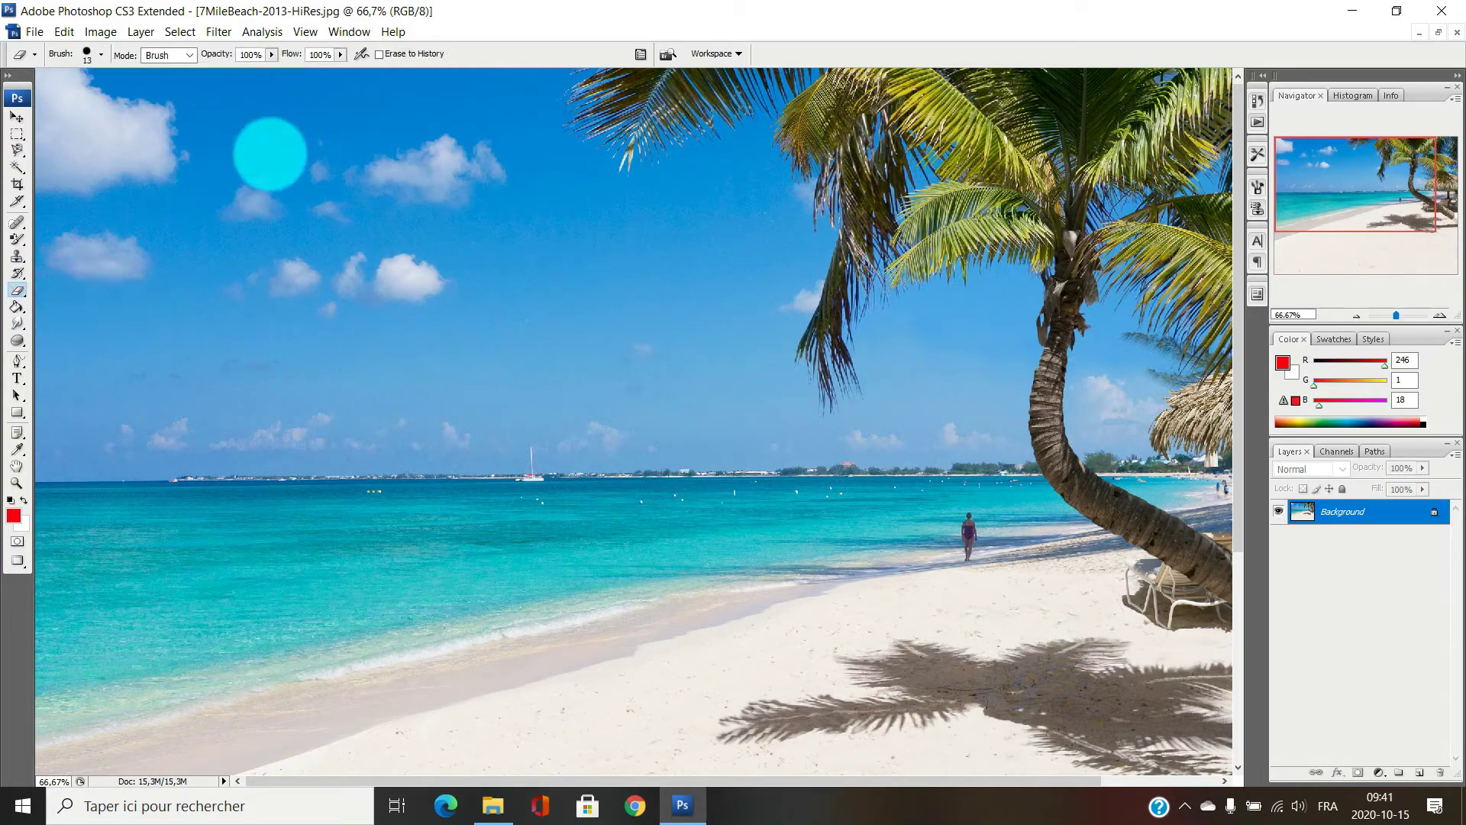
pyautogui.click(103, 55)
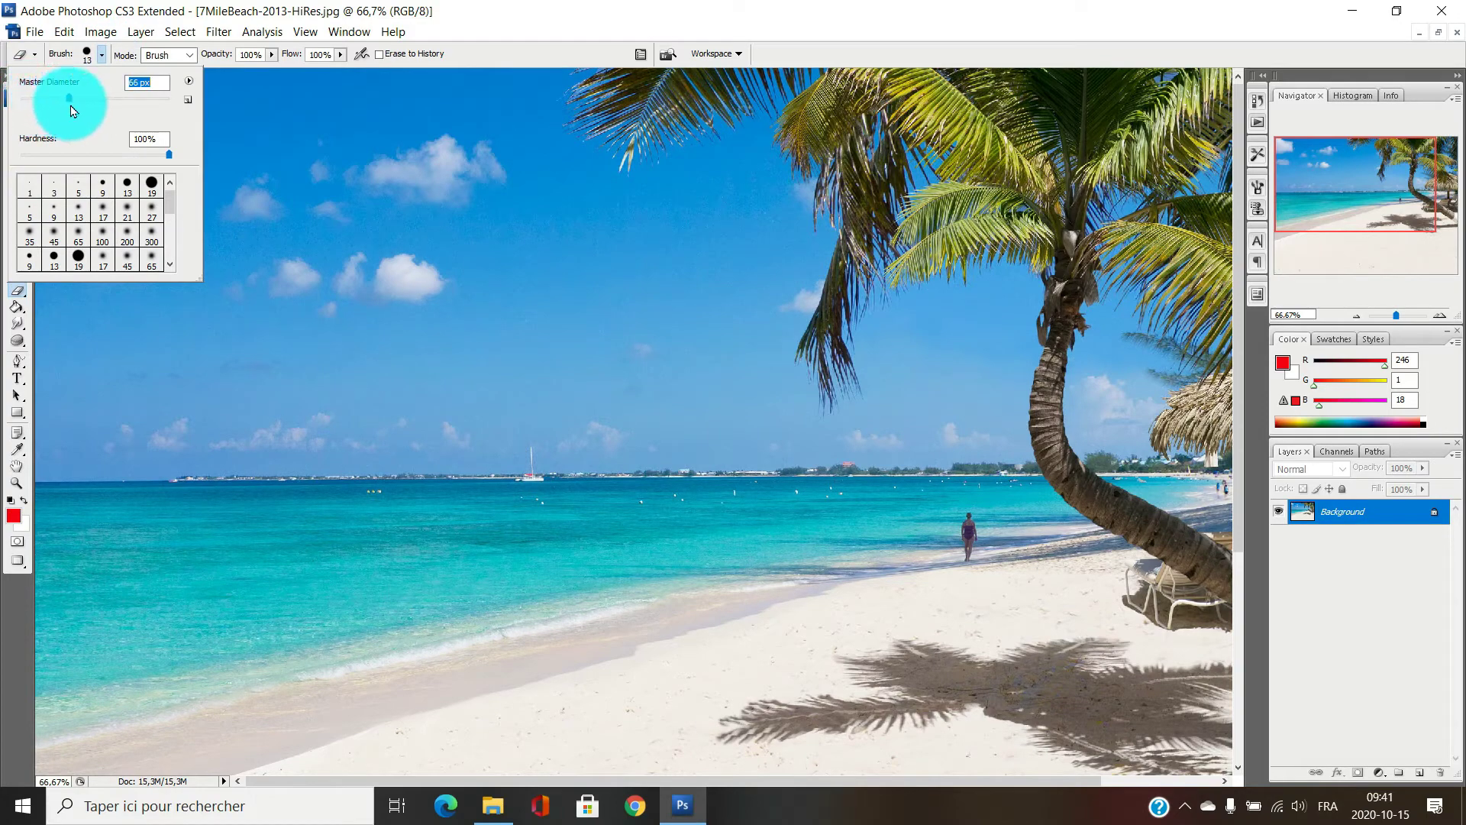
pyautogui.moveTo(71, 110); pyautogui.dragTo(74, 111)
pyautogui.moveTo(584, 292)
pyautogui.mouseDown()
pyautogui.moveTo(725, 225)
pyautogui.moveTo(550, 268)
pyautogui.moveTo(583, 373)
pyautogui.moveTo(603, 329)
pyautogui.mouseUp()
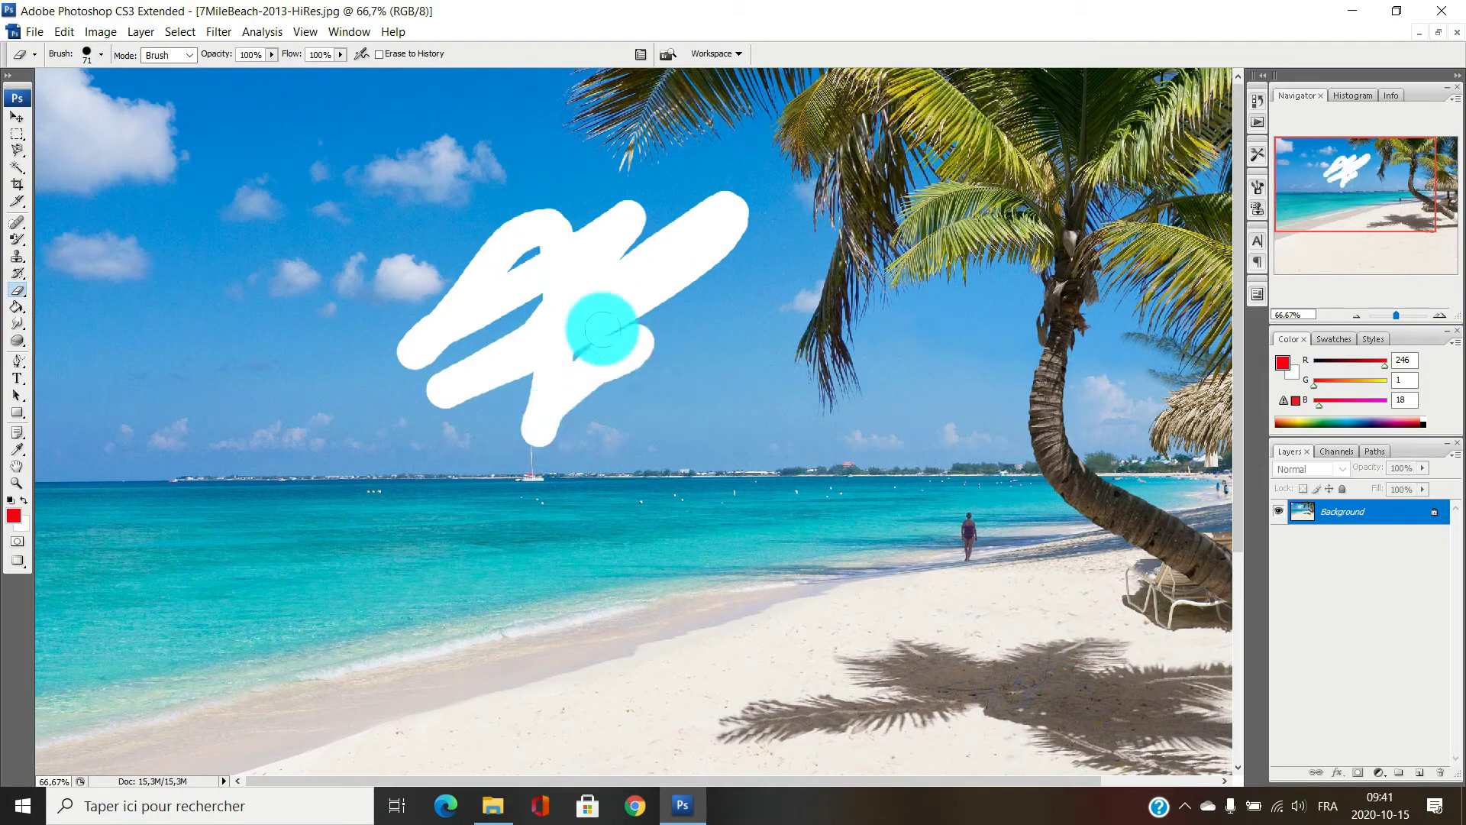
pyautogui.hotkey('ctrl', 'z')
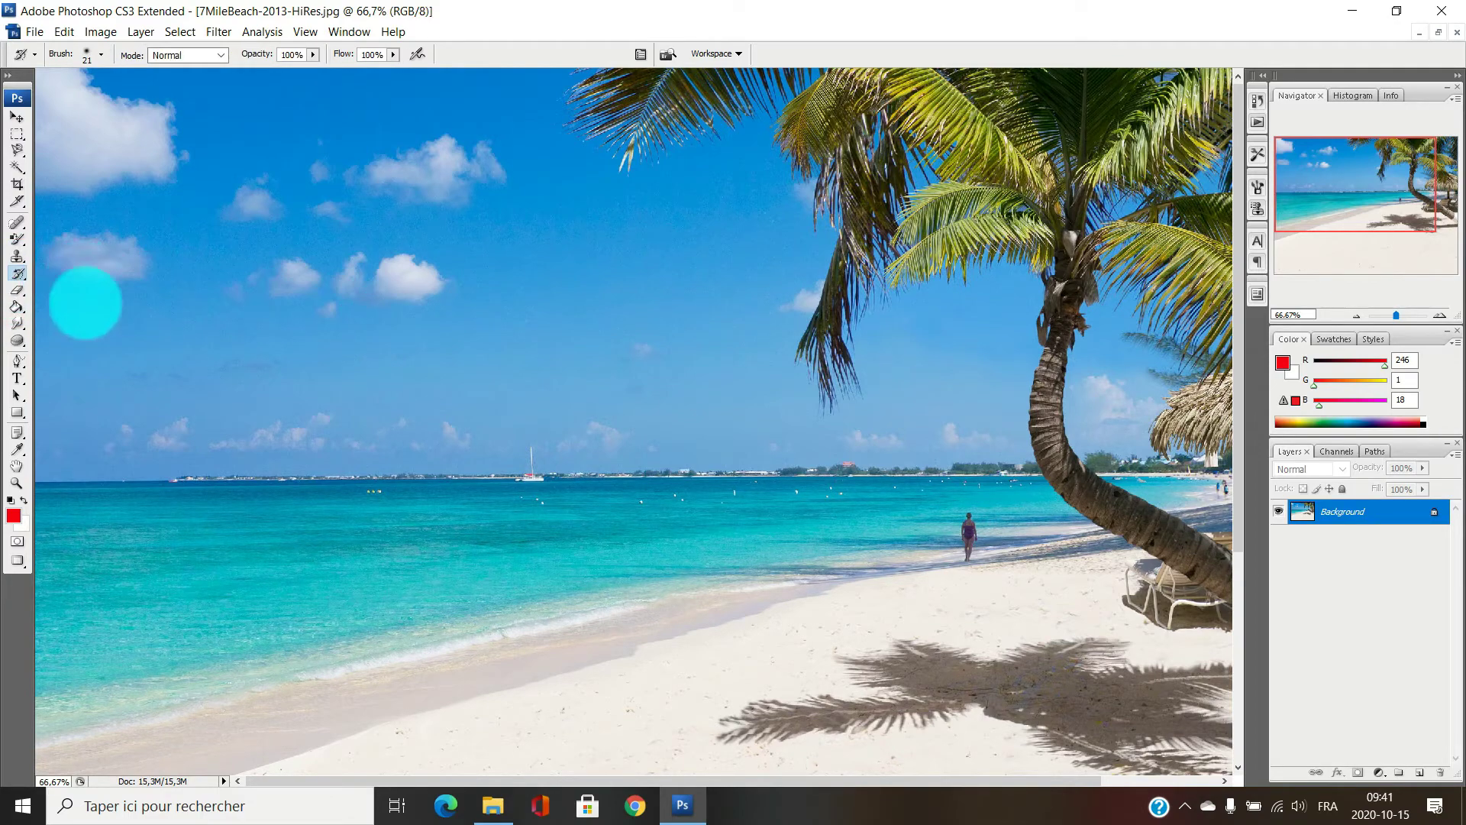
# - Erase a long slanted strip across the sky between the white cloud and the palm with the 71 px Eraser
pyautogui.click(18, 280)
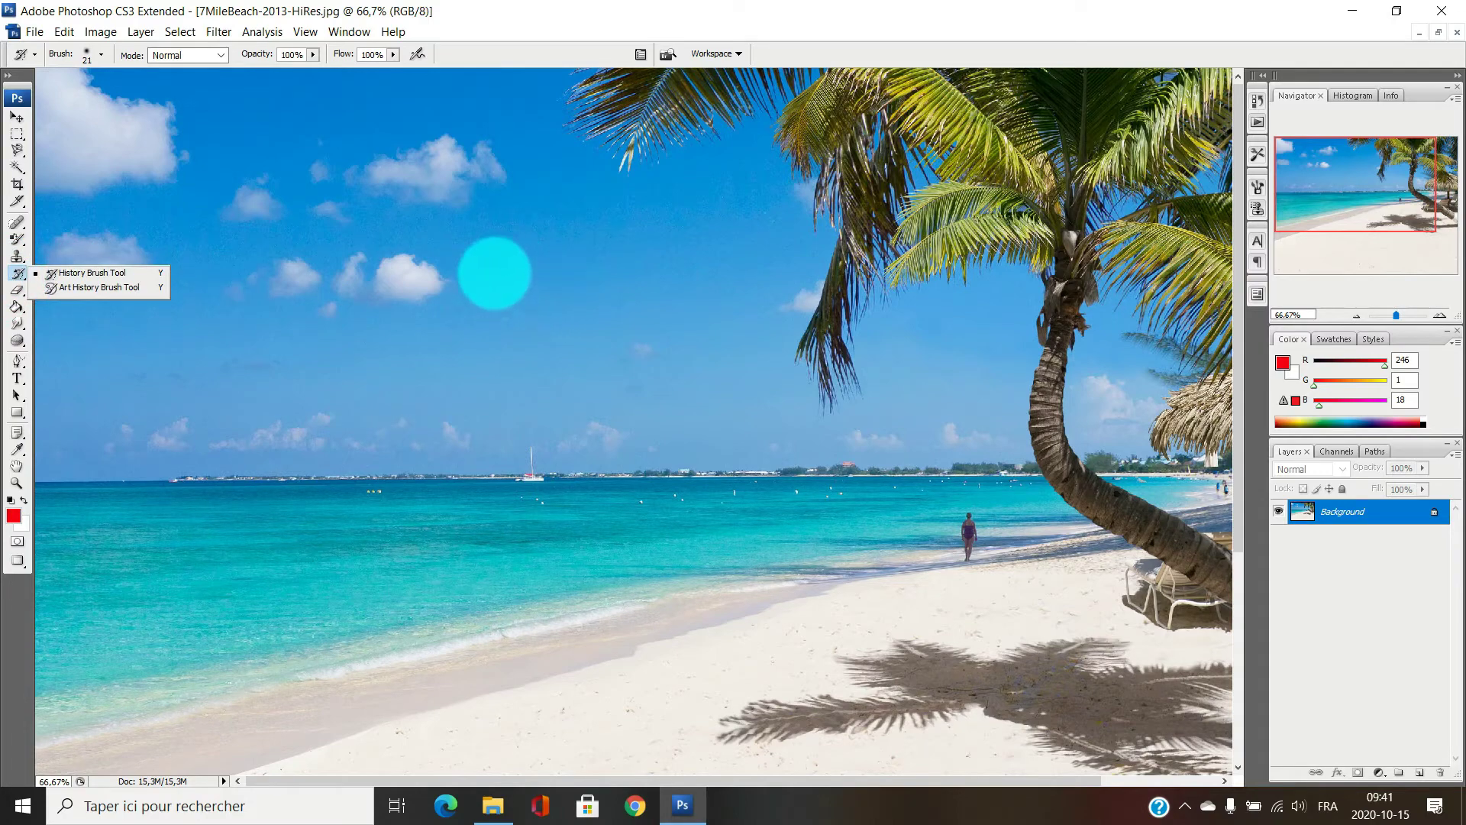
pyautogui.click(17, 290)
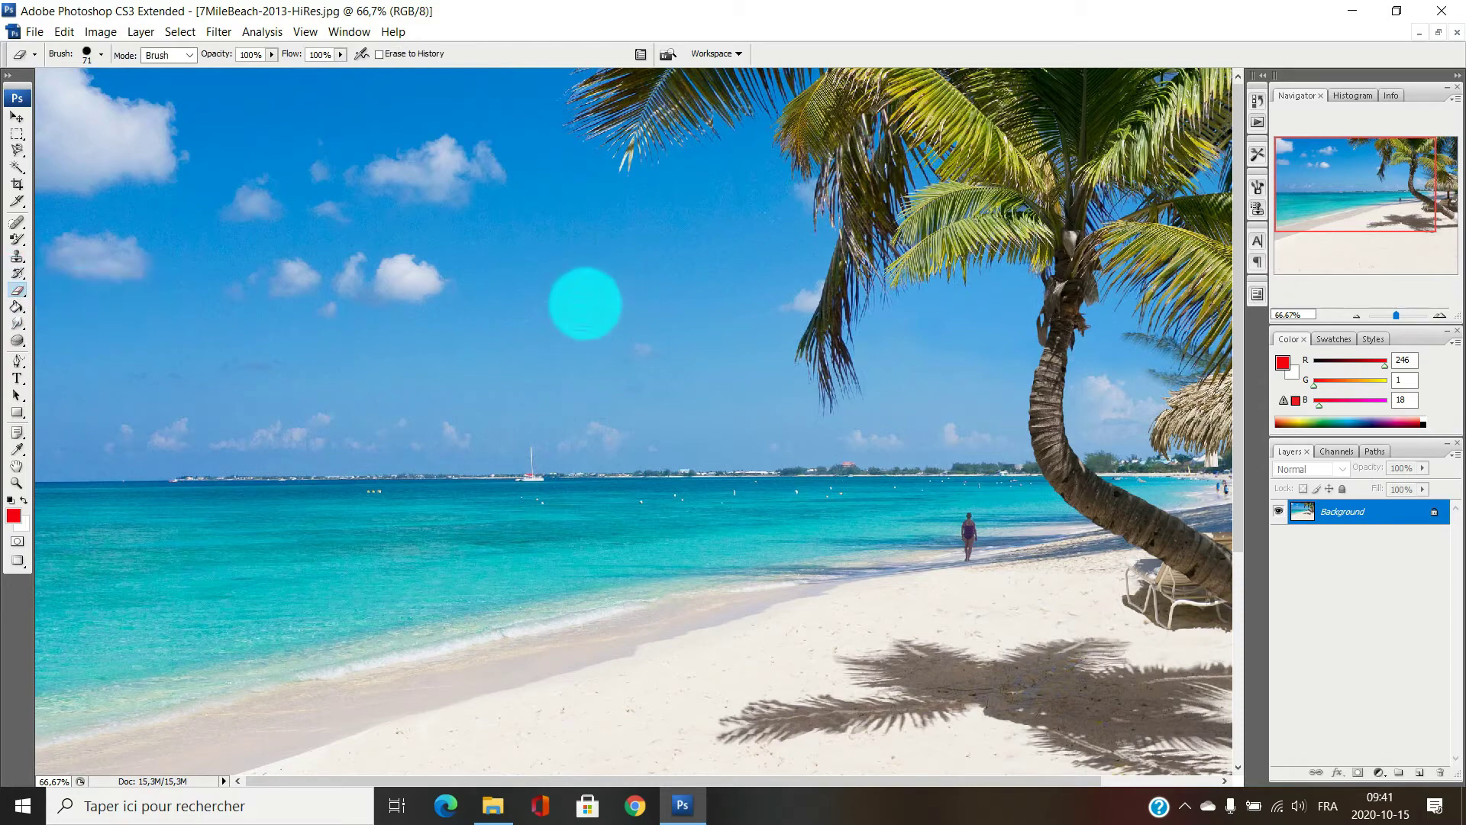
pyautogui.moveTo(585, 303); pyautogui.dragTo(431, 343)
pyautogui.moveTo(634, 322); pyautogui.dragTo(756, 281)
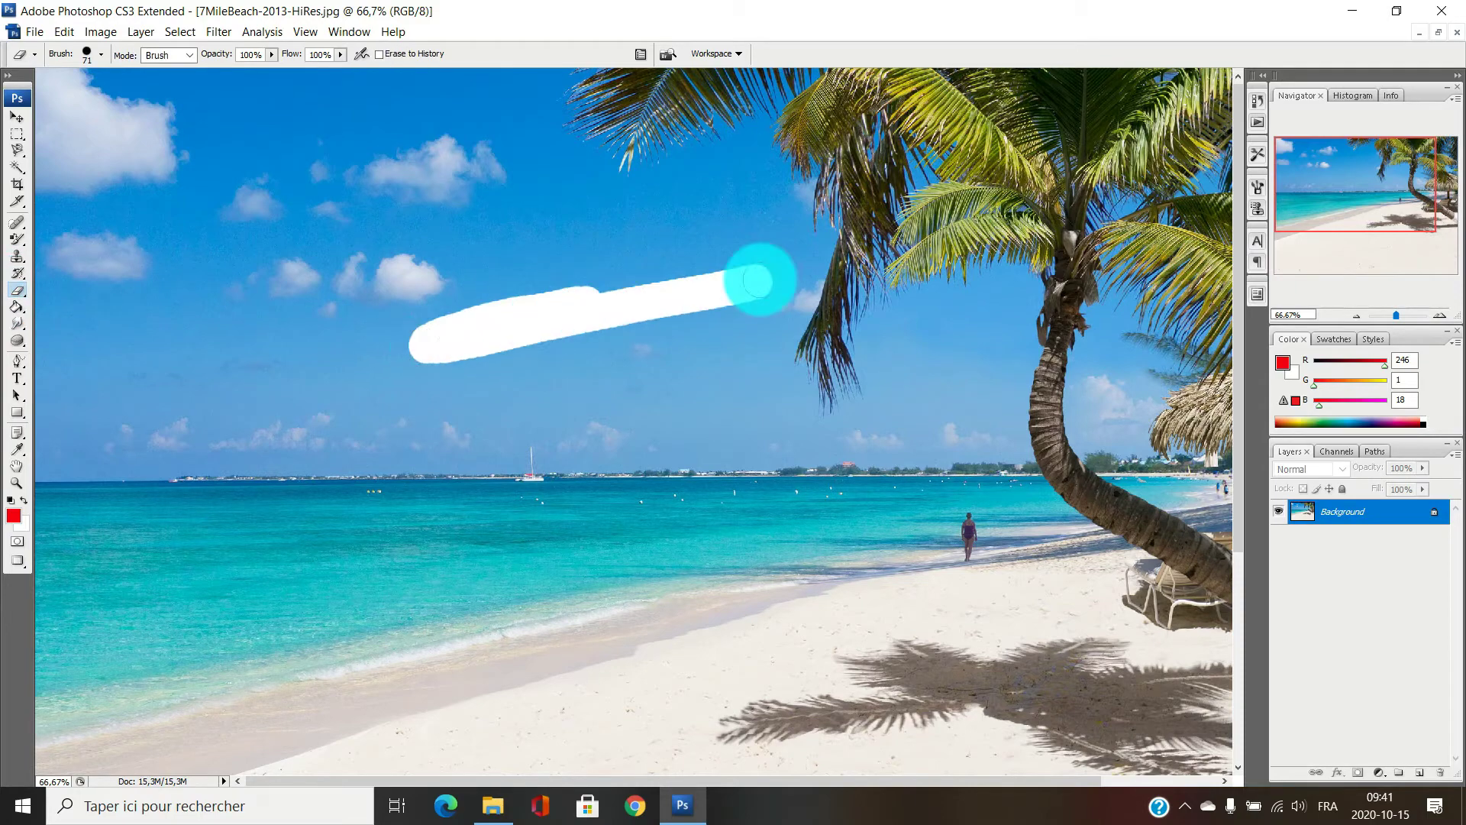
# - Restore the erased strip of sky with the History Brush, starting at 21 px and enlarging the brush to 85 px
pyautogui.click(17, 274)
pyautogui.click(441, 322)
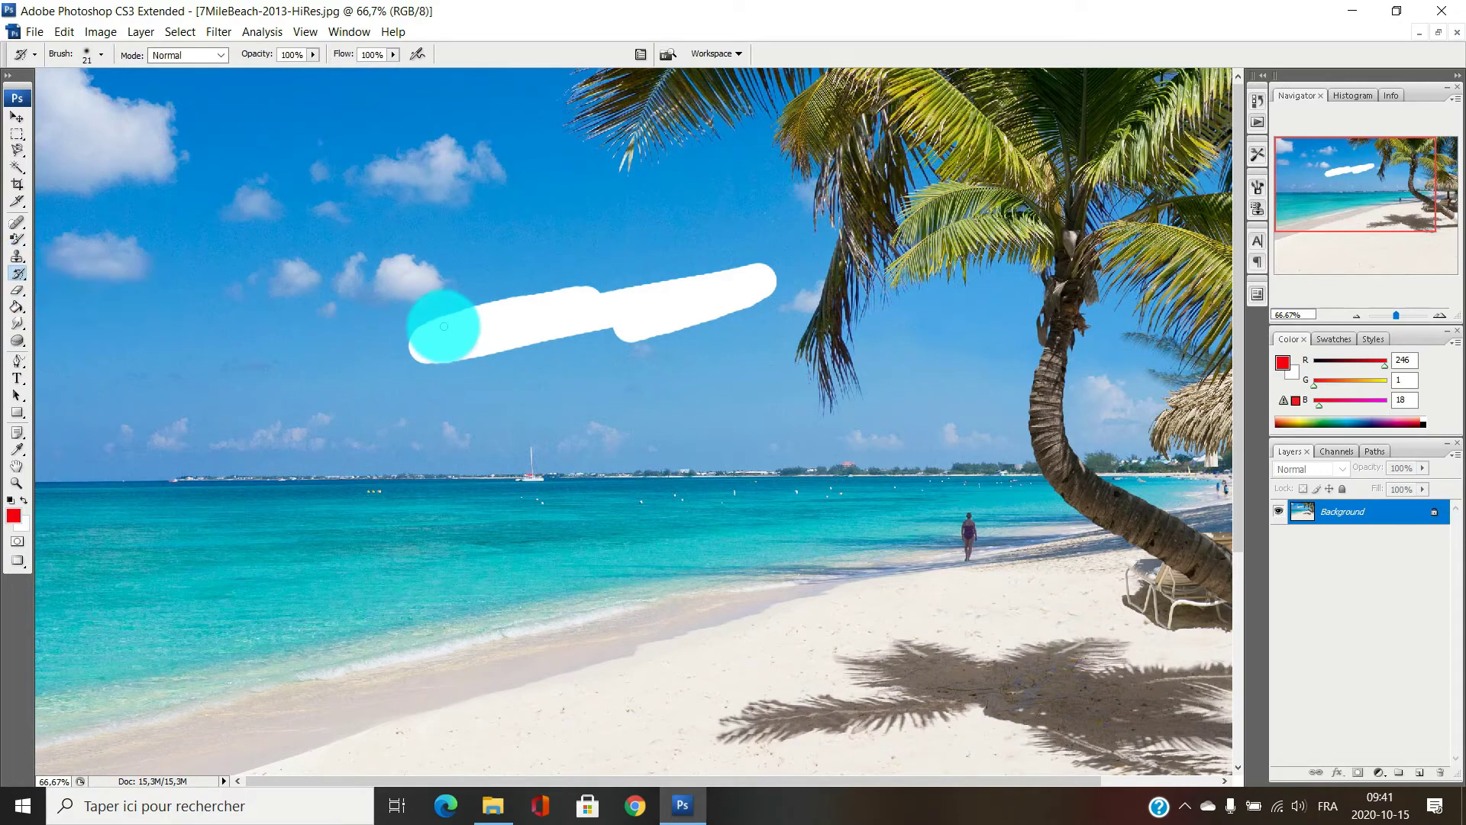
pyautogui.moveTo(412, 333)
pyautogui.mouseDown()
pyautogui.moveTo(437, 373)
pyautogui.moveTo(414, 338)
pyautogui.moveTo(441, 370)
pyautogui.moveTo(497, 303)
pyautogui.moveTo(434, 305)
pyautogui.moveTo(462, 302)
pyautogui.moveTo(482, 339)
pyautogui.moveTo(450, 418)
pyautogui.moveTo(535, 352)
pyautogui.moveTo(513, 333)
pyautogui.moveTo(520, 314)
pyautogui.moveTo(520, 342)
pyautogui.moveTo(568, 307)
pyautogui.moveTo(582, 326)
pyautogui.moveTo(594, 298)
pyautogui.moveTo(590, 347)
pyautogui.moveTo(569, 352)
pyautogui.moveTo(565, 334)
pyautogui.moveTo(603, 270)
pyautogui.moveTo(589, 289)
pyautogui.moveTo(680, 259)
pyautogui.moveTo(753, 262)
pyautogui.moveTo(527, 330)
pyautogui.moveTo(733, 286)
pyautogui.moveTo(589, 320)
pyautogui.moveTo(605, 302)
pyautogui.moveTo(528, 339)
pyautogui.moveTo(713, 328)
pyautogui.moveTo(776, 291)
pyautogui.moveTo(610, 344)
pyautogui.mouseUp()
pyautogui.click(101, 55)
pyautogui.click(83, 99)
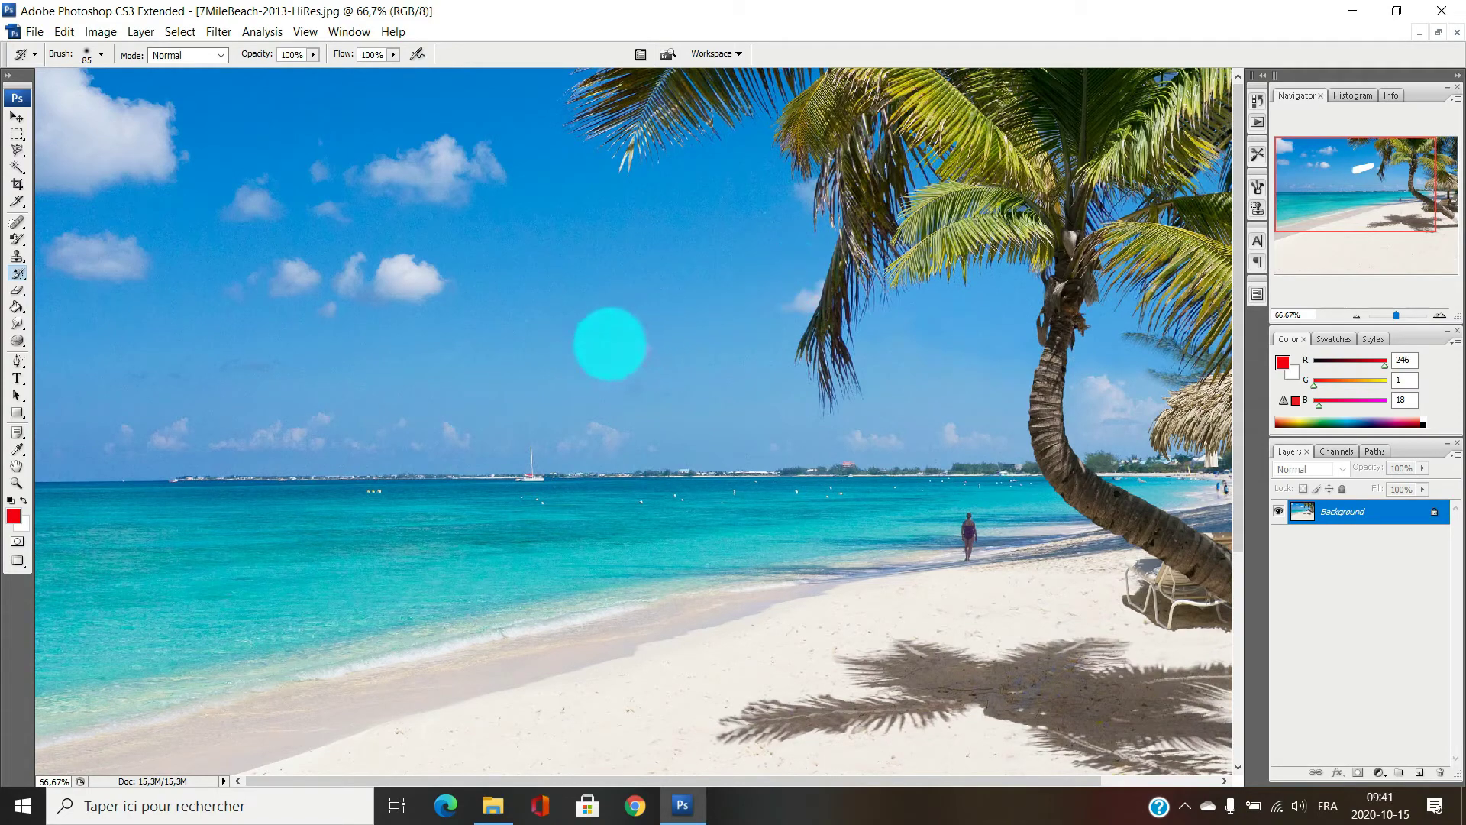
pyautogui.click(19, 276)
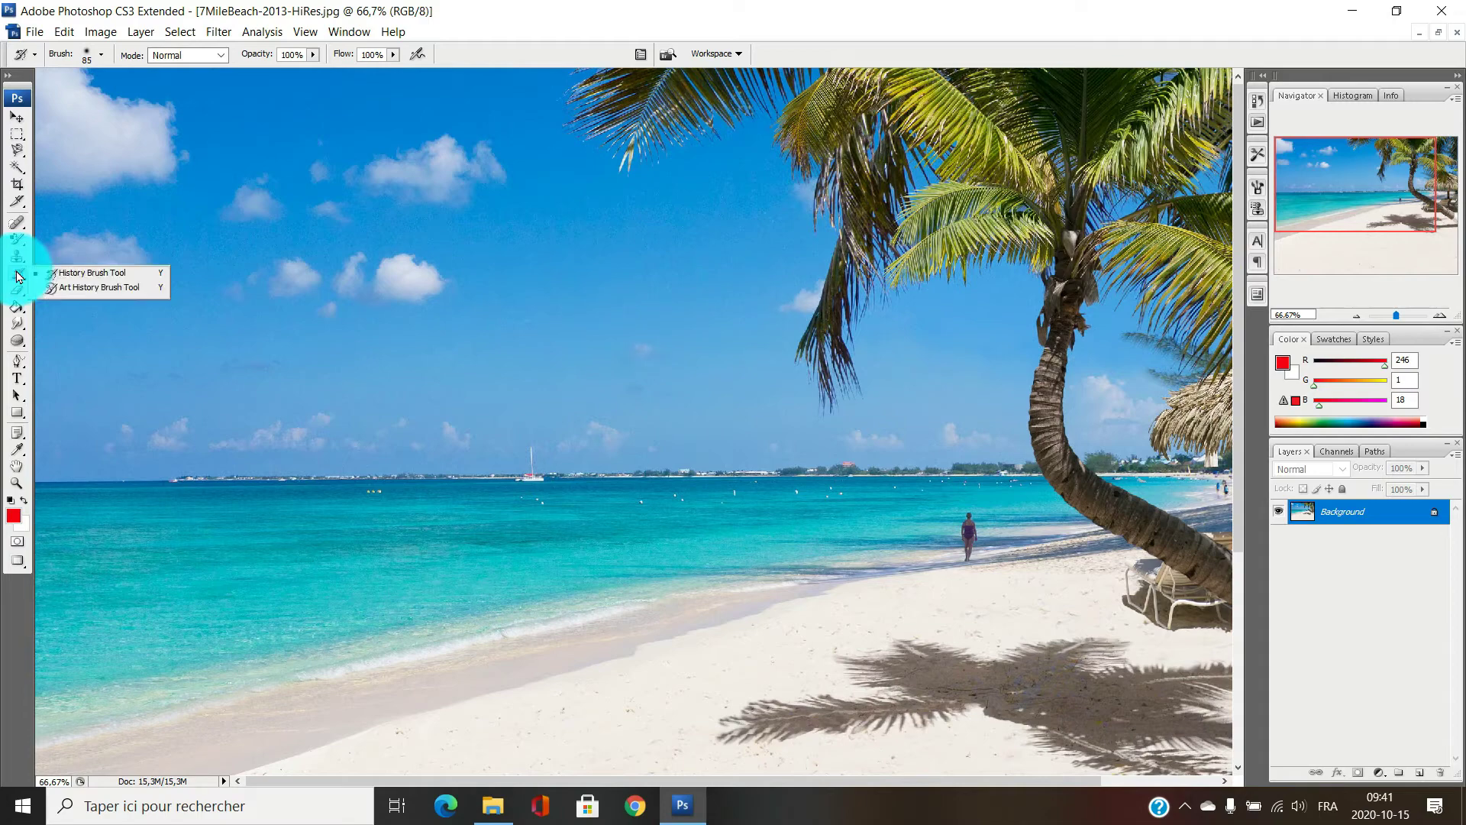
pyautogui.click(88, 295)
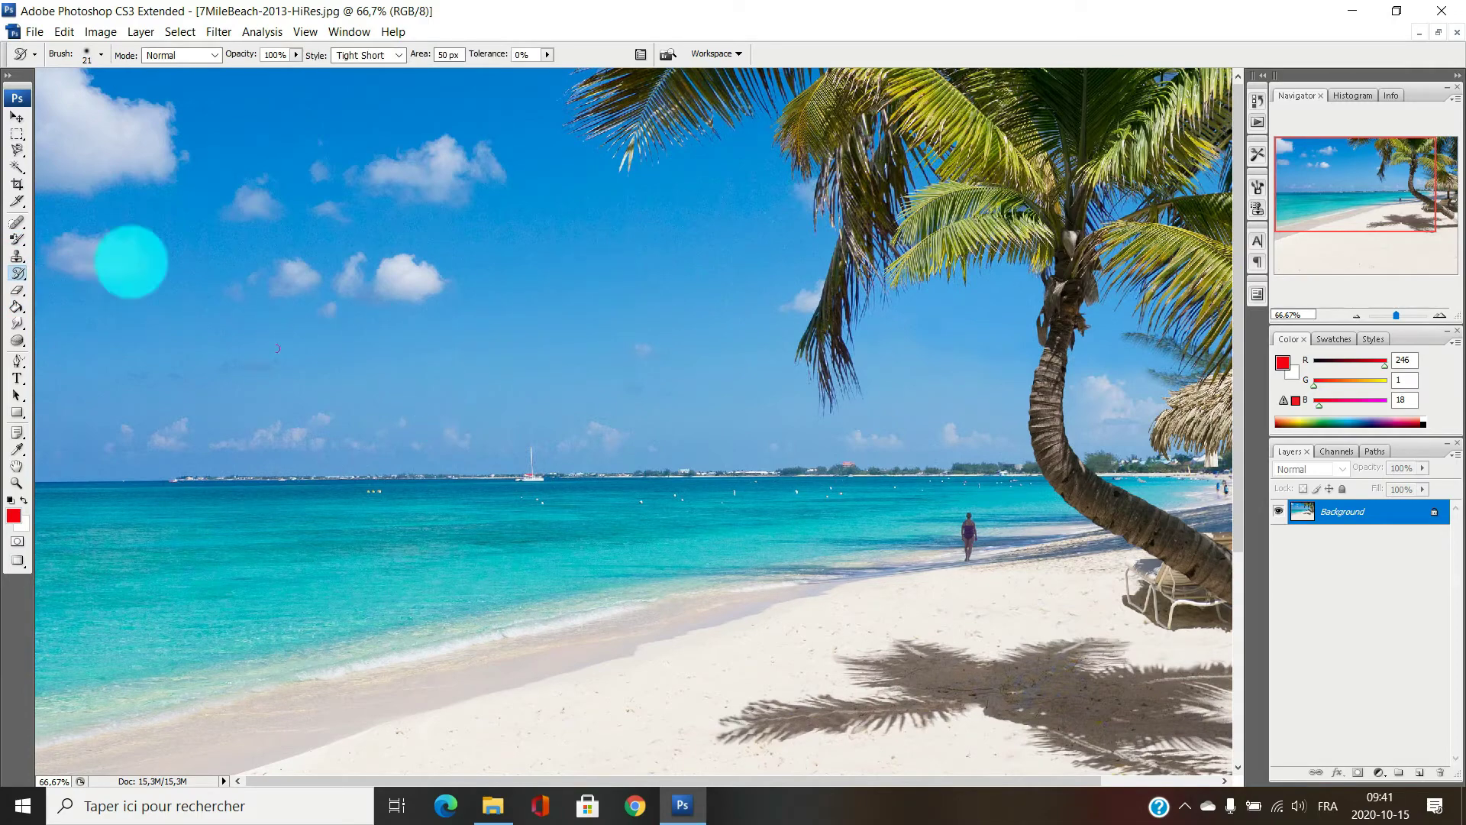
pyautogui.click(18, 259)
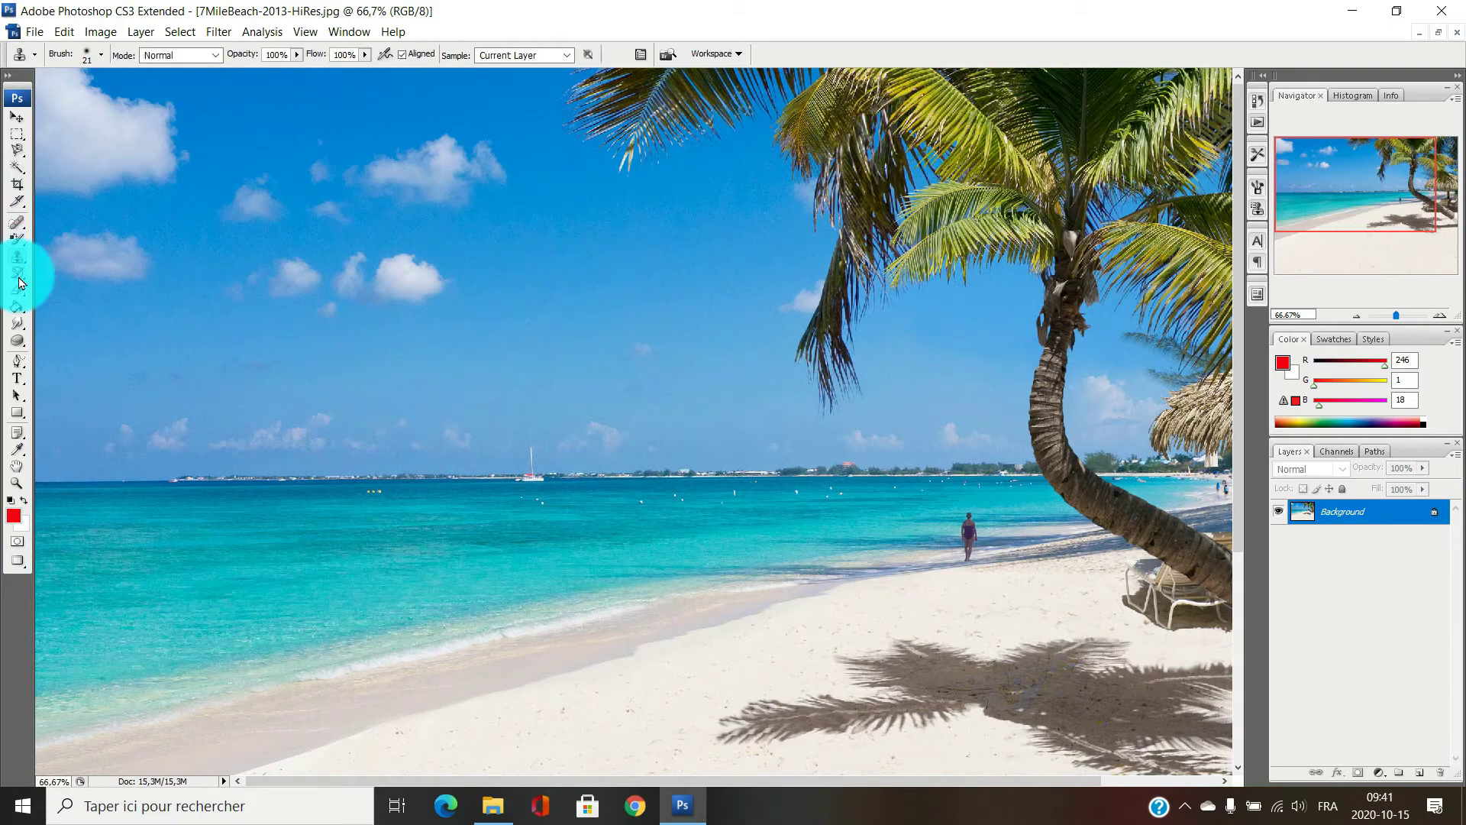
pyautogui.click(20, 263)
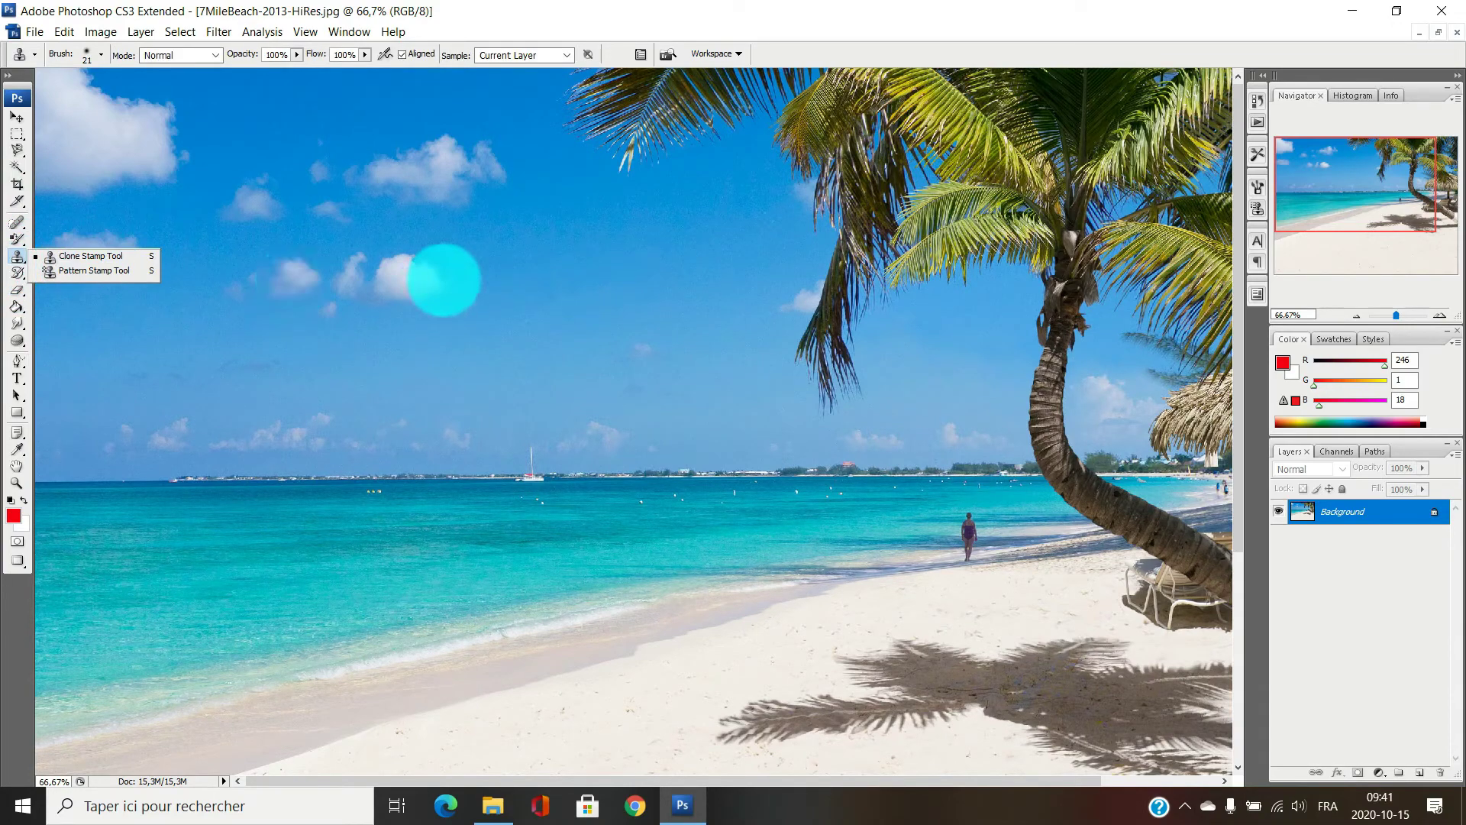
# - Clone the bright white cloud into the open sky toward the palm using the Clone Stamp with a 21 px brush at 100% opacity
pyautogui.click(17, 483)
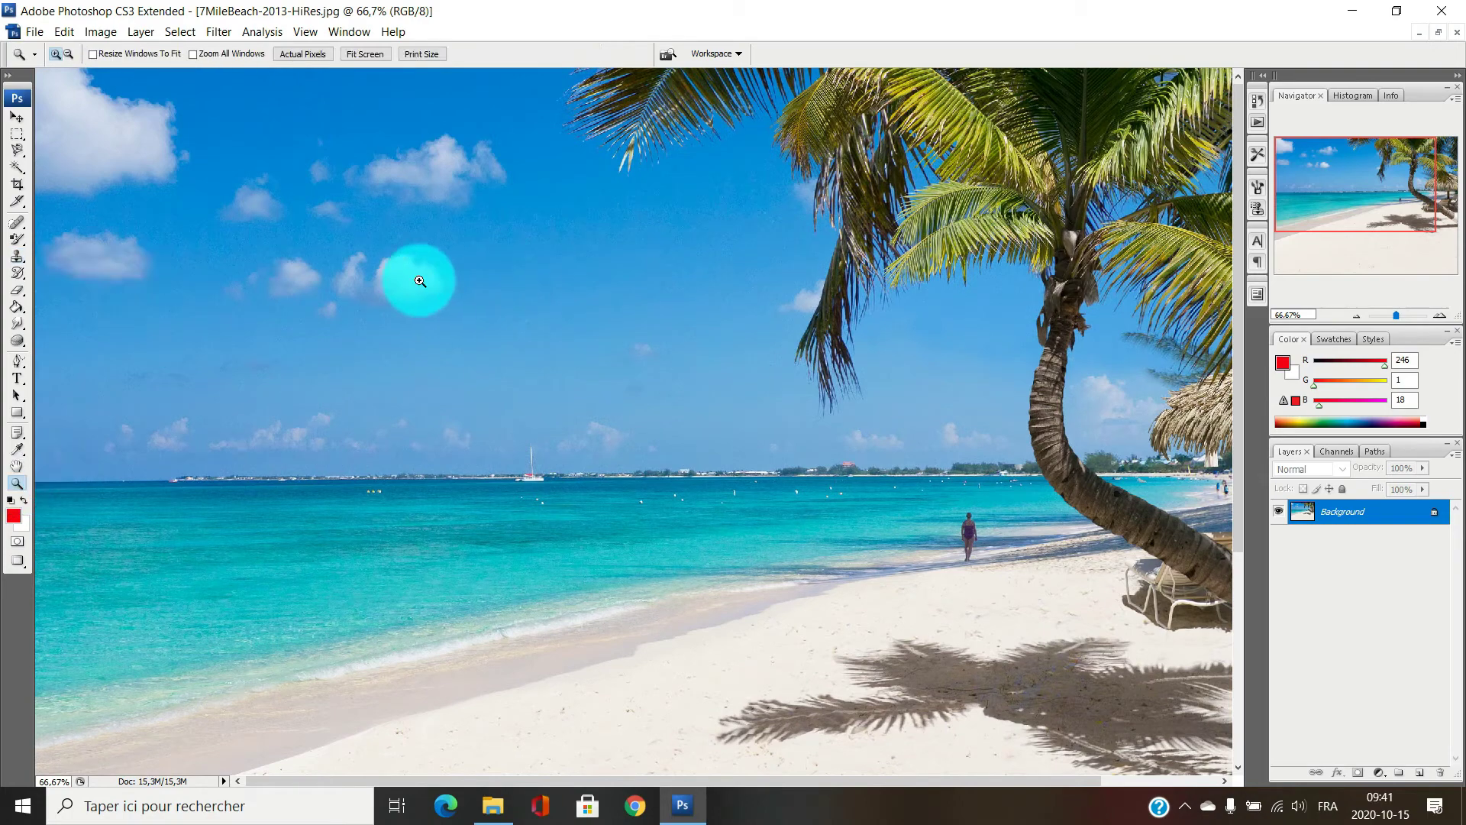
pyautogui.click(465, 291)
pyautogui.click(611, 370)
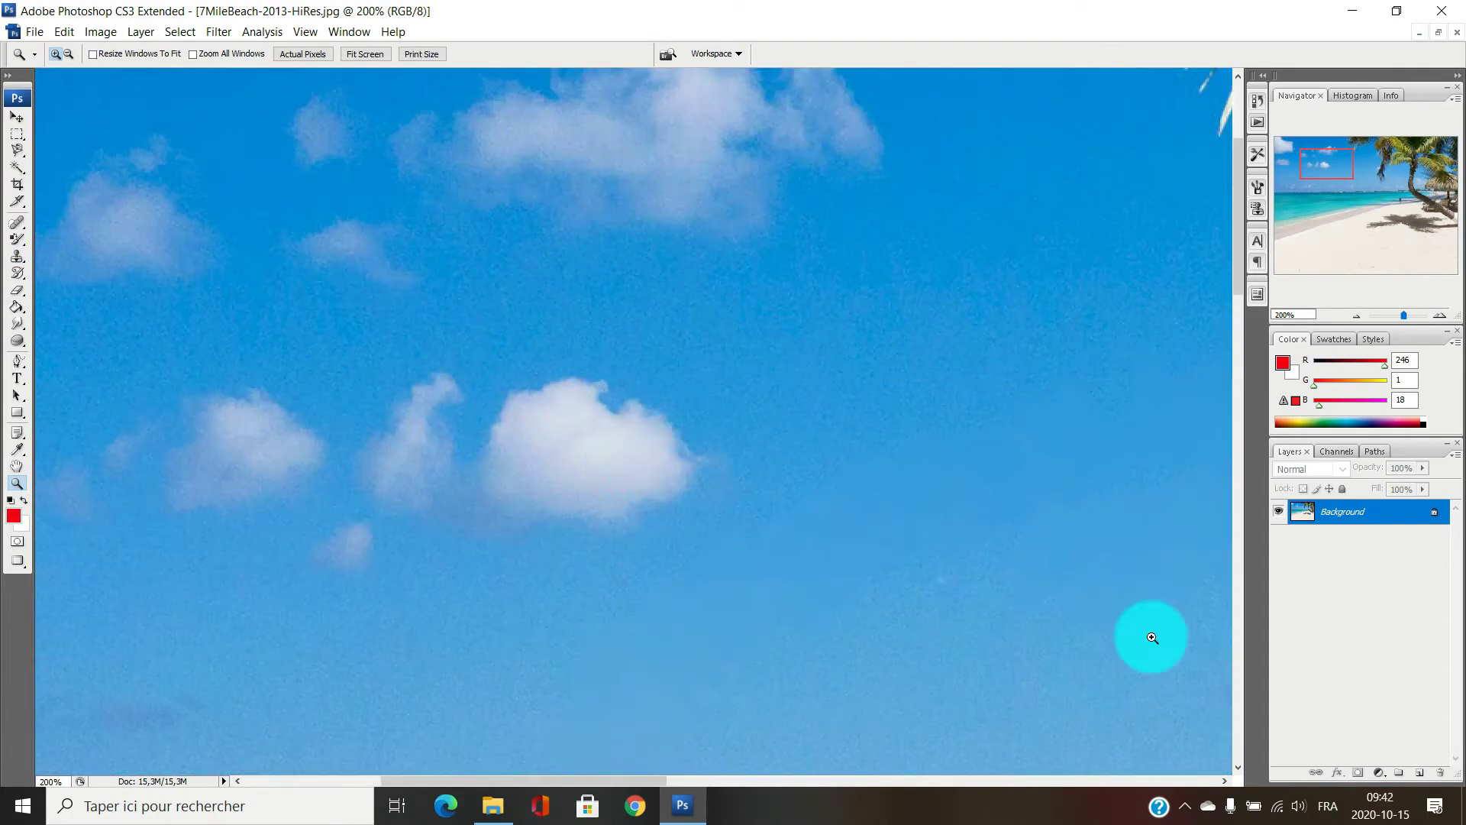
pyautogui.click(20, 471)
pyautogui.moveTo(720, 520); pyautogui.dragTo(397, 431)
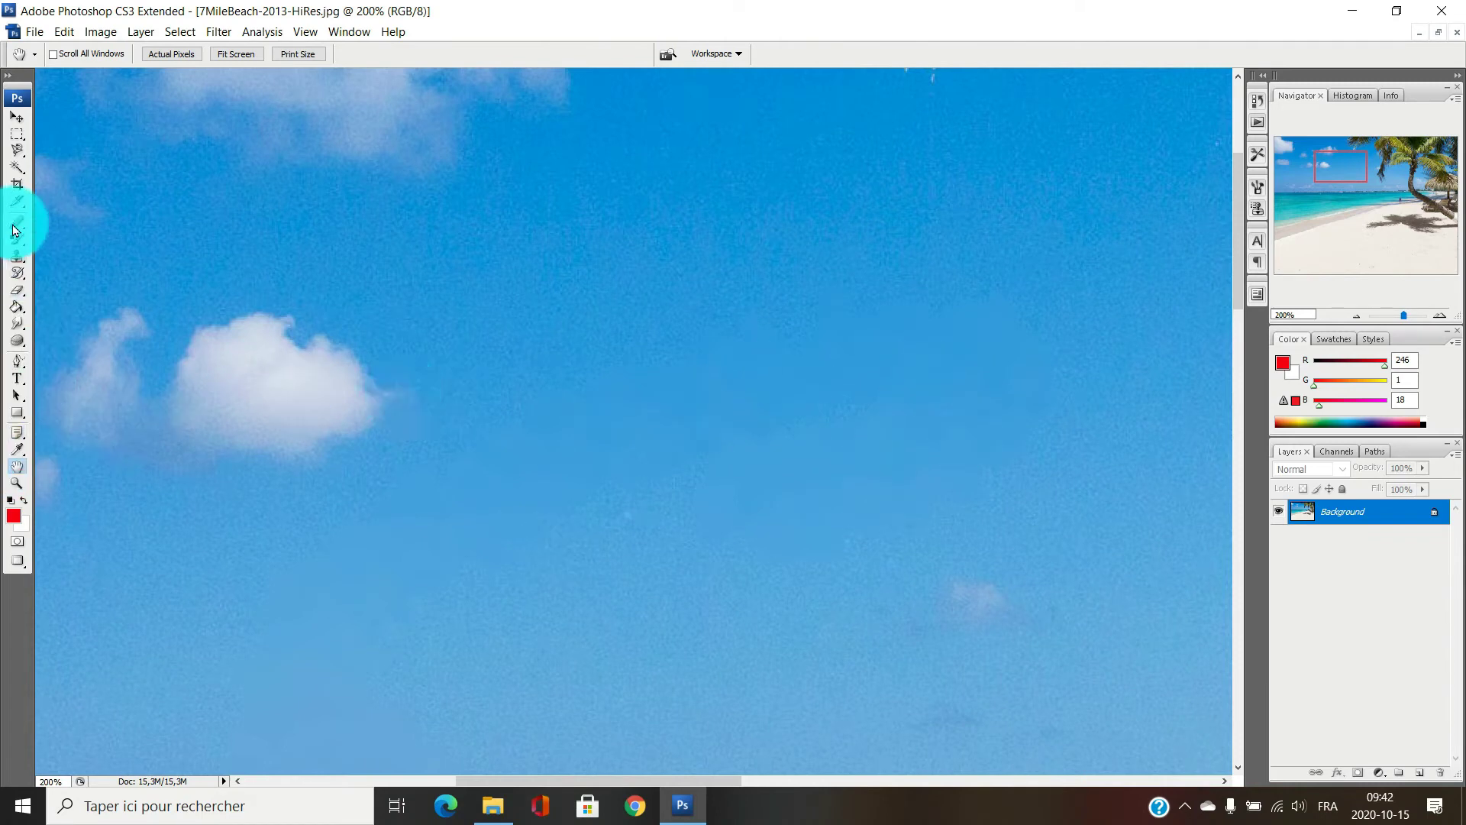
pyautogui.click(17, 263)
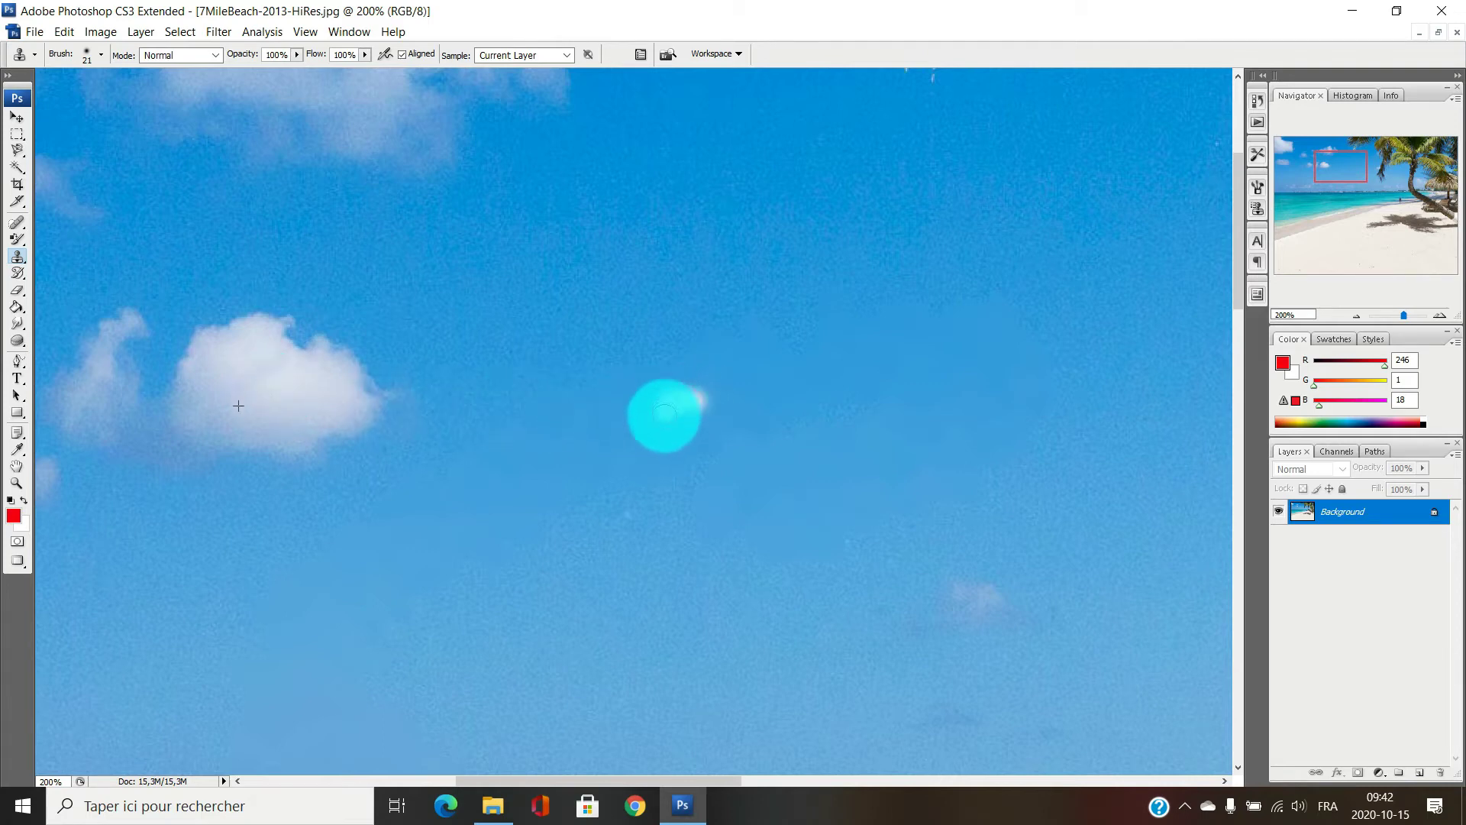
pyautogui.moveTo(667, 412)
pyautogui.mouseDown()
pyautogui.moveTo(704, 433)
pyautogui.moveTo(732, 429)
pyautogui.moveTo(733, 413)
pyautogui.moveTo(680, 408)
pyautogui.moveTo(672, 418)
pyautogui.moveTo(725, 422)
pyautogui.moveTo(675, 414)
pyautogui.moveTo(671, 433)
pyautogui.moveTo(729, 465)
pyautogui.moveTo(761, 427)
pyautogui.moveTo(675, 383)
pyautogui.moveTo(649, 397)
pyautogui.moveTo(656, 444)
pyautogui.moveTo(722, 460)
pyautogui.moveTo(768, 419)
pyautogui.moveTo(720, 372)
pyautogui.moveTo(620, 370)
pyautogui.moveTo(694, 330)
pyautogui.moveTo(615, 335)
pyautogui.moveTo(744, 329)
pyautogui.moveTo(632, 333)
pyautogui.moveTo(706, 337)
pyautogui.moveTo(592, 359)
pyautogui.moveTo(613, 359)
pyautogui.moveTo(577, 406)
pyautogui.moveTo(632, 393)
pyautogui.moveTo(588, 392)
pyautogui.moveTo(613, 389)
pyautogui.moveTo(581, 445)
pyautogui.moveTo(656, 445)
pyautogui.moveTo(615, 420)
pyautogui.moveTo(750, 472)
pyautogui.moveTo(693, 493)
pyautogui.moveTo(814, 473)
pyautogui.moveTo(770, 444)
pyautogui.moveTo(824, 441)
pyautogui.moveTo(792, 416)
pyautogui.moveTo(822, 401)
pyautogui.moveTo(806, 384)
pyautogui.moveTo(772, 402)
pyautogui.moveTo(817, 410)
pyautogui.moveTo(710, 385)
pyautogui.moveTo(763, 389)
pyautogui.moveTo(743, 370)
pyautogui.moveTo(761, 348)
pyautogui.moveTo(776, 396)
pyautogui.moveTo(831, 418)
pyautogui.moveTo(730, 448)
pyautogui.mouseUp()
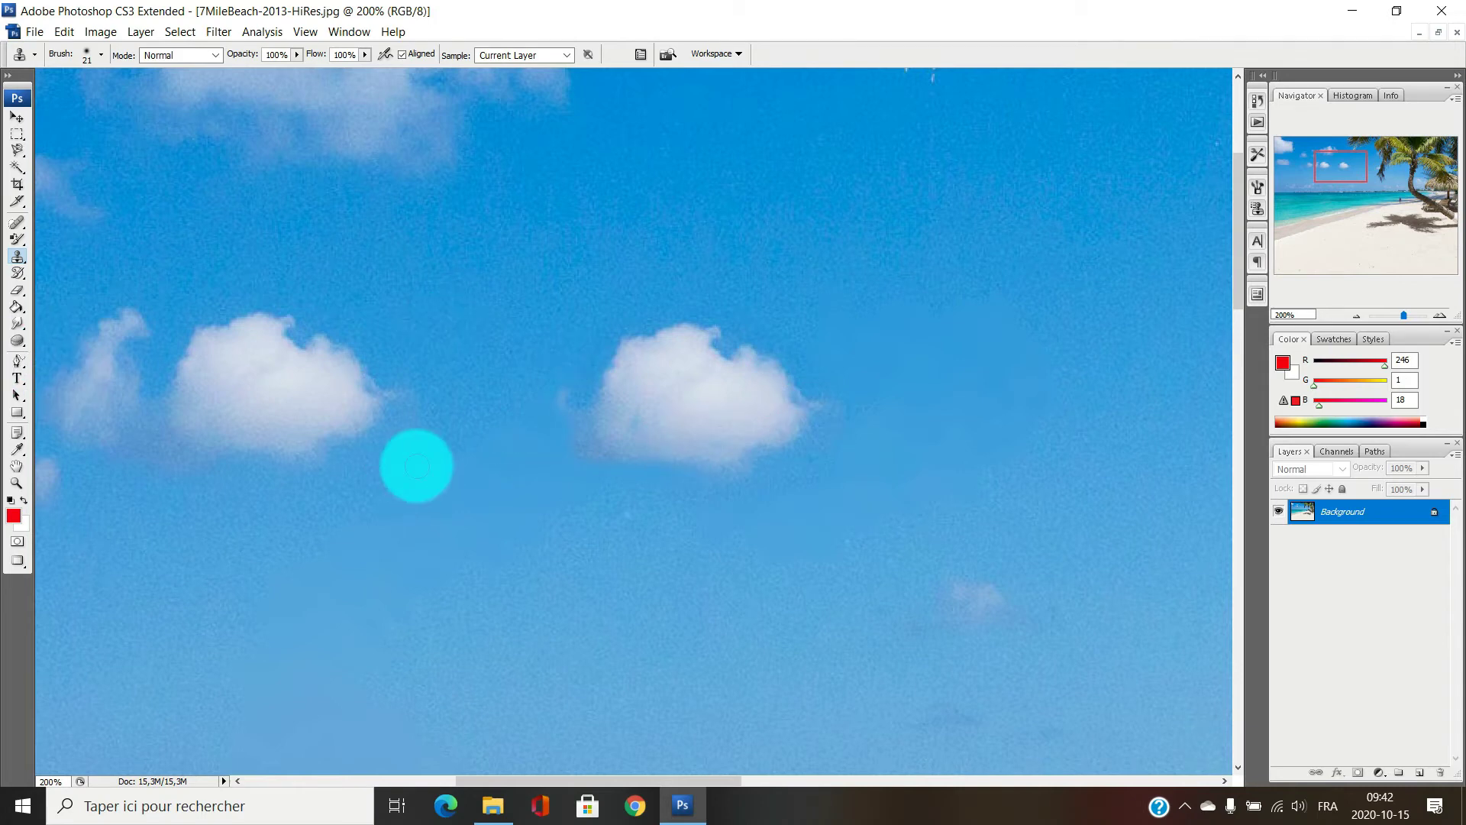
pyautogui.click(17, 483)
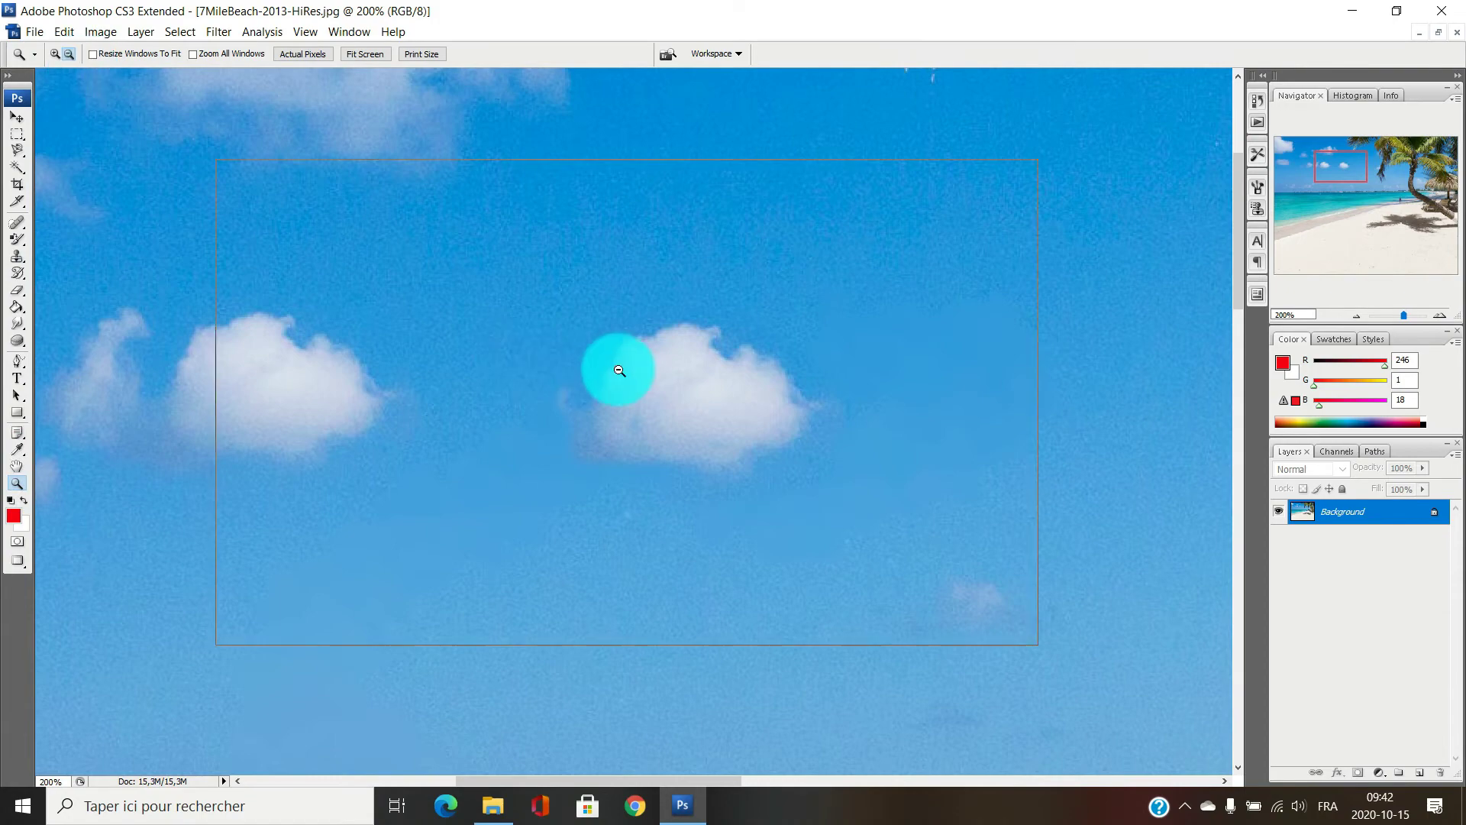
pyautogui.keyDown('alt'); pyautogui.click(618, 370); pyautogui.keyUp('alt')
pyautogui.keyDown('alt'); pyautogui.click(691, 411); pyautogui.keyUp('alt')
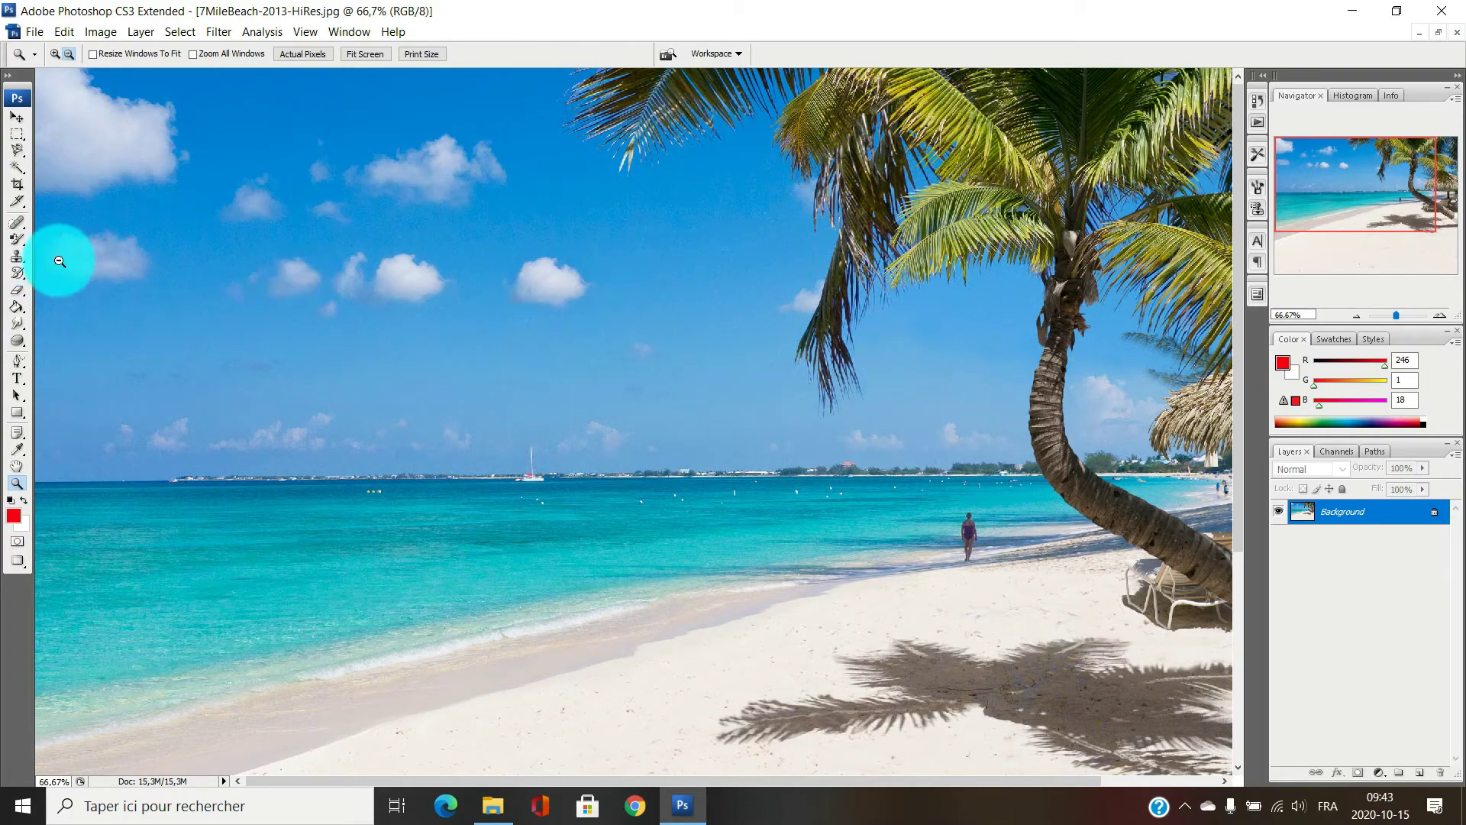
# - Paint a red zigzag across the sky and sea with the Brush tool at 13 px and 100% opacity
pyautogui.click(21, 251)
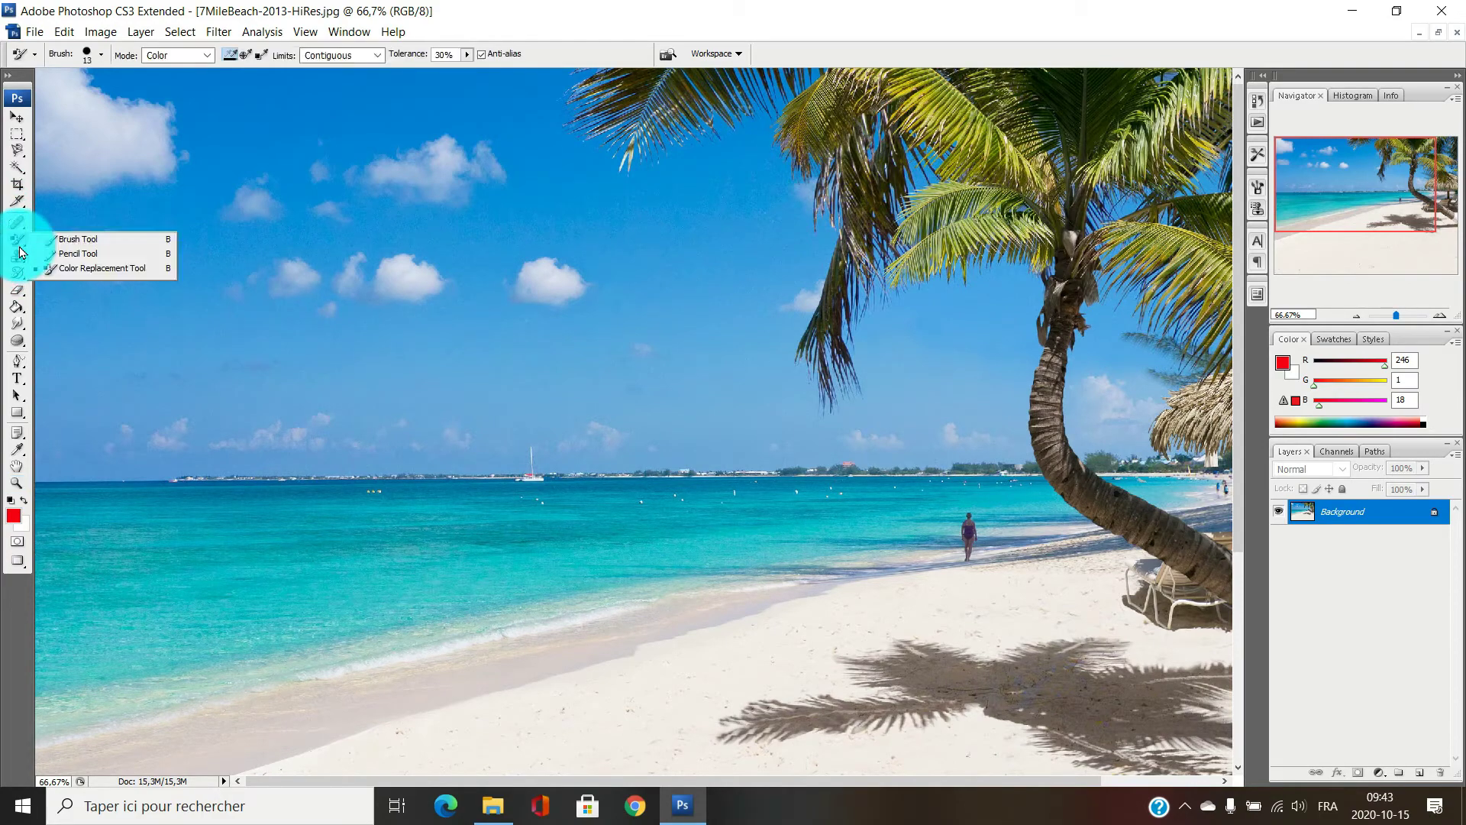
pyautogui.click(74, 241)
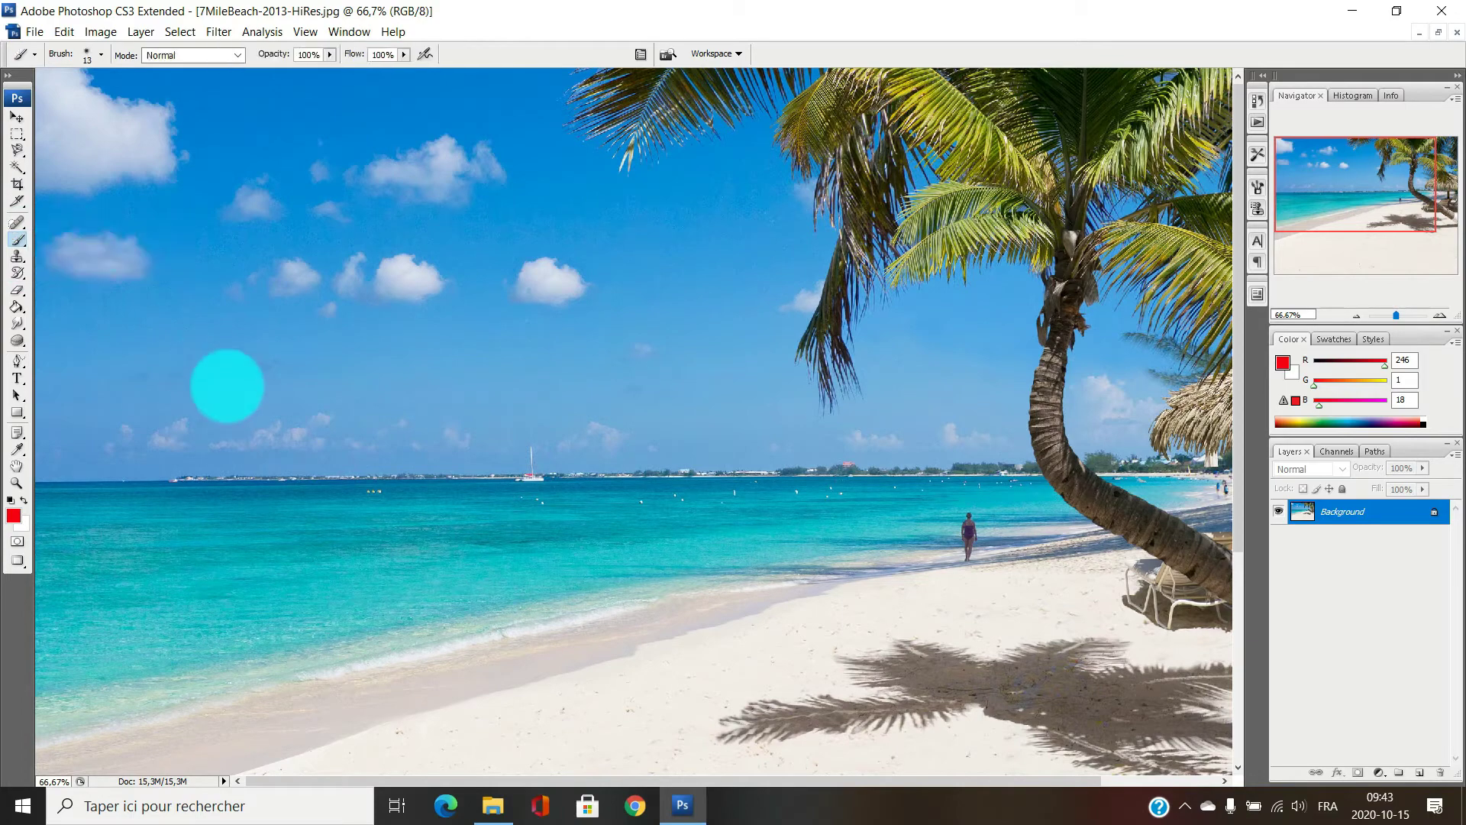
pyautogui.moveTo(231, 374)
pyautogui.mouseDown()
pyautogui.moveTo(821, 332)
pyautogui.moveTo(720, 502)
pyautogui.mouseUp()
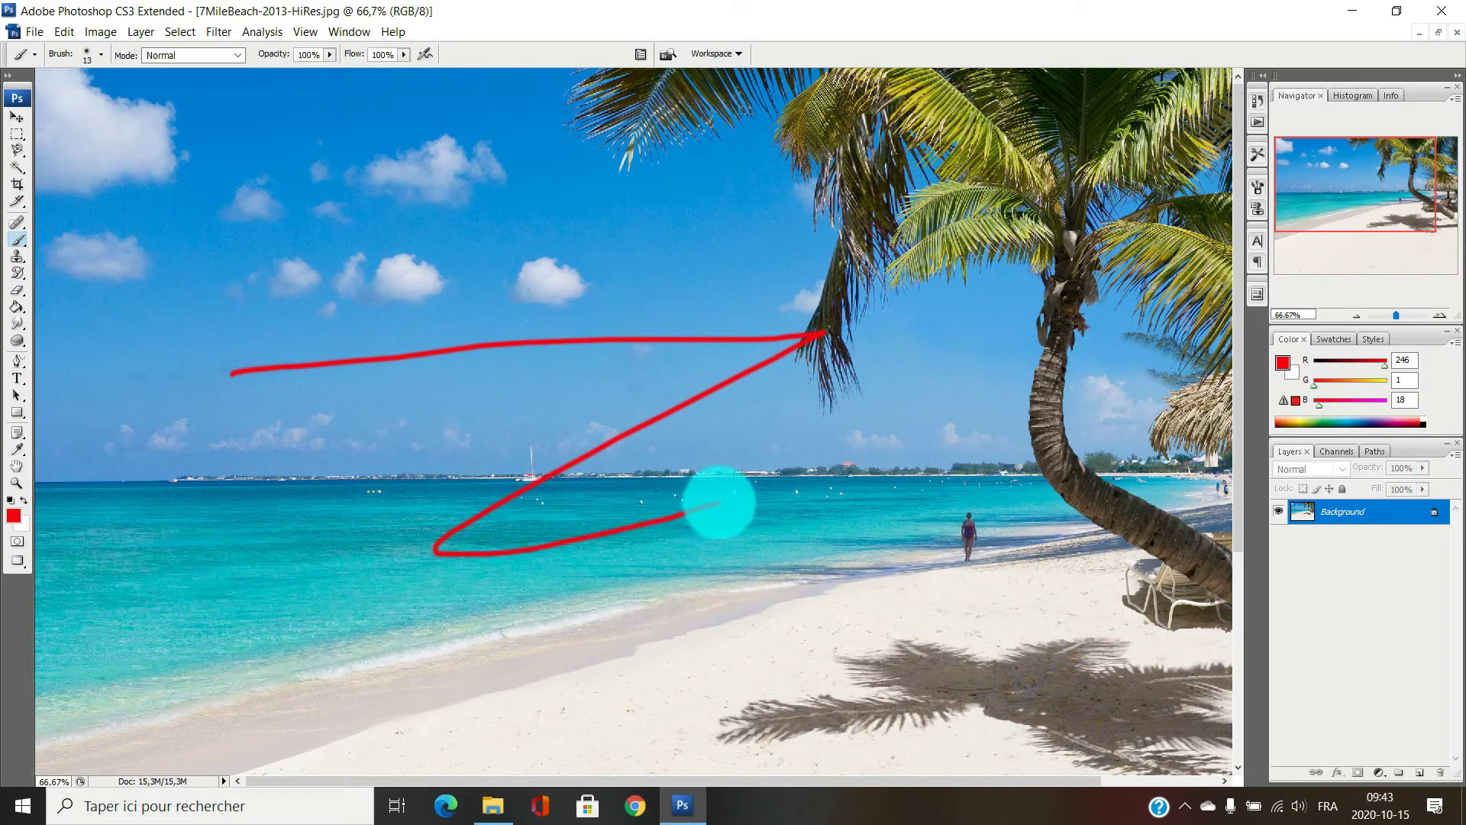
# - Scribble thin red lines over the small clouds with the 1 px Pencil tool, and undo the pencil and brush strokes
pyautogui.click(21, 243)
pyautogui.click(65, 259)
pyautogui.moveTo(264, 324)
pyautogui.mouseDown()
pyautogui.moveTo(428, 304)
pyautogui.moveTo(374, 298)
pyautogui.moveTo(325, 314)
pyautogui.moveTo(485, 296)
pyautogui.moveTo(468, 274)
pyautogui.mouseUp()
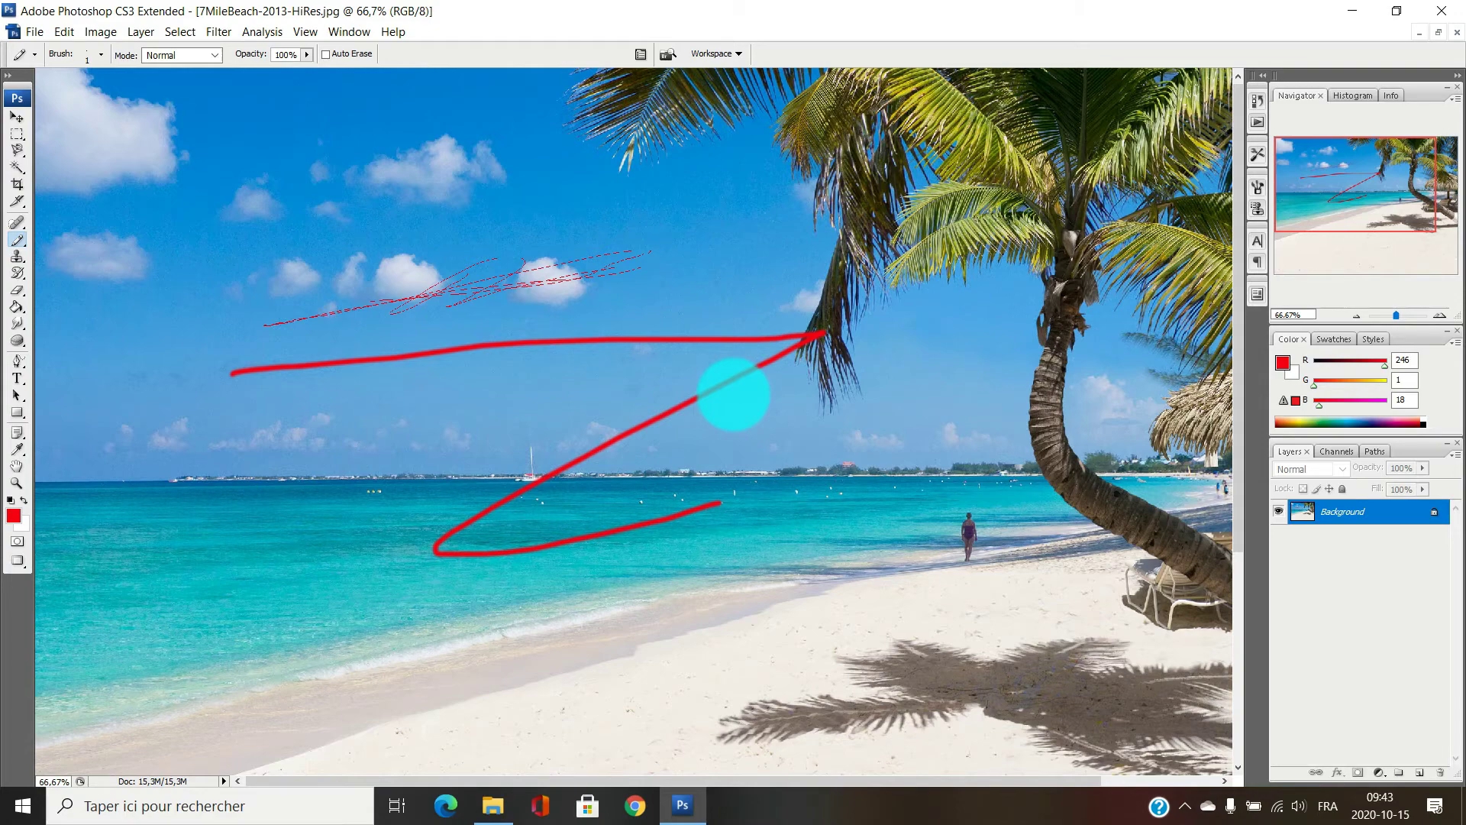
pyautogui.hotkey('ctrl', 'z')
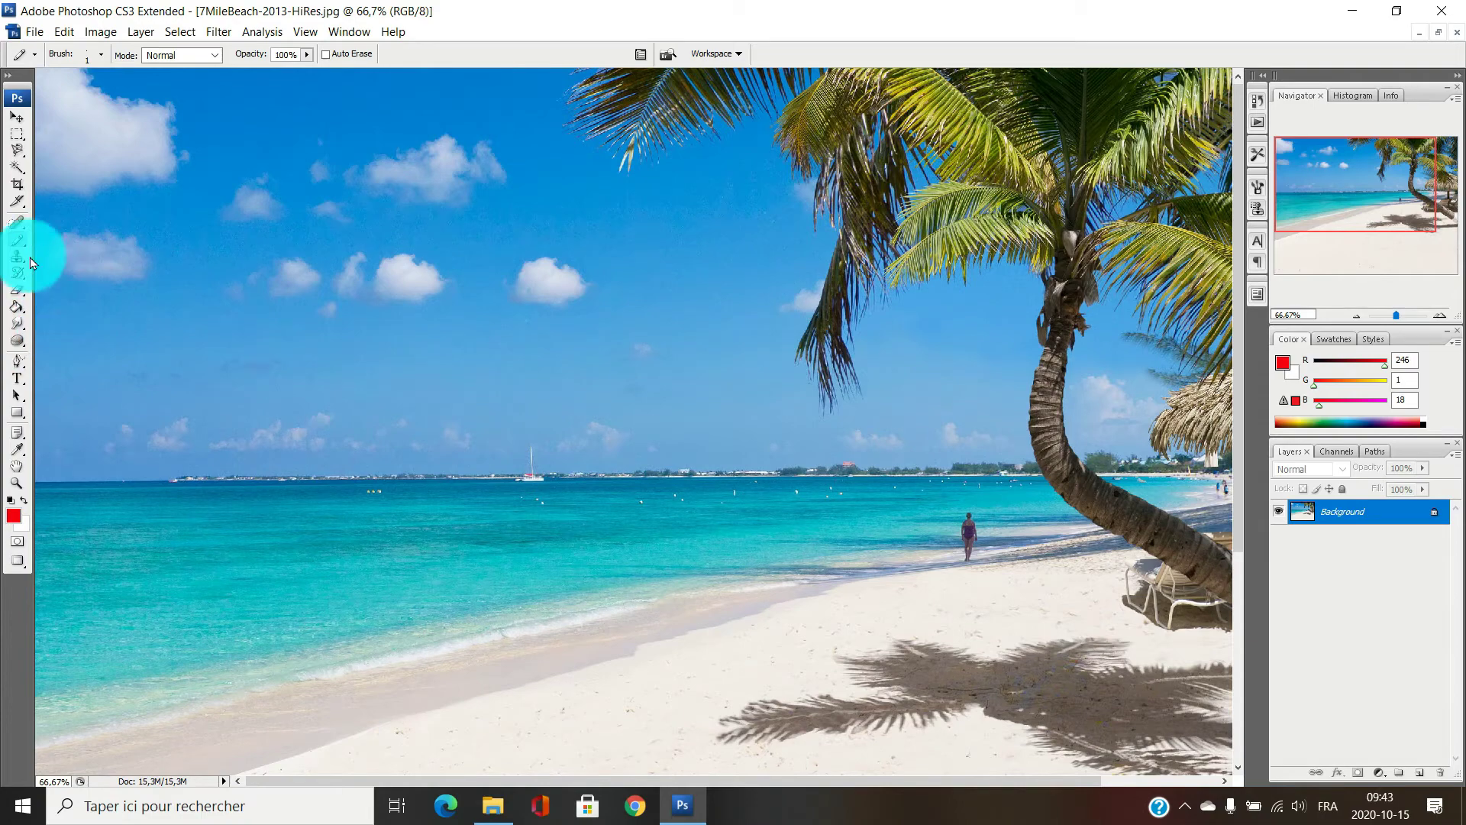
# - Paint over the small white cloud beside the brightest one with the 19 px Spot Healing Brush in Proximity Match mode, and undo it
pyautogui.click(19, 225)
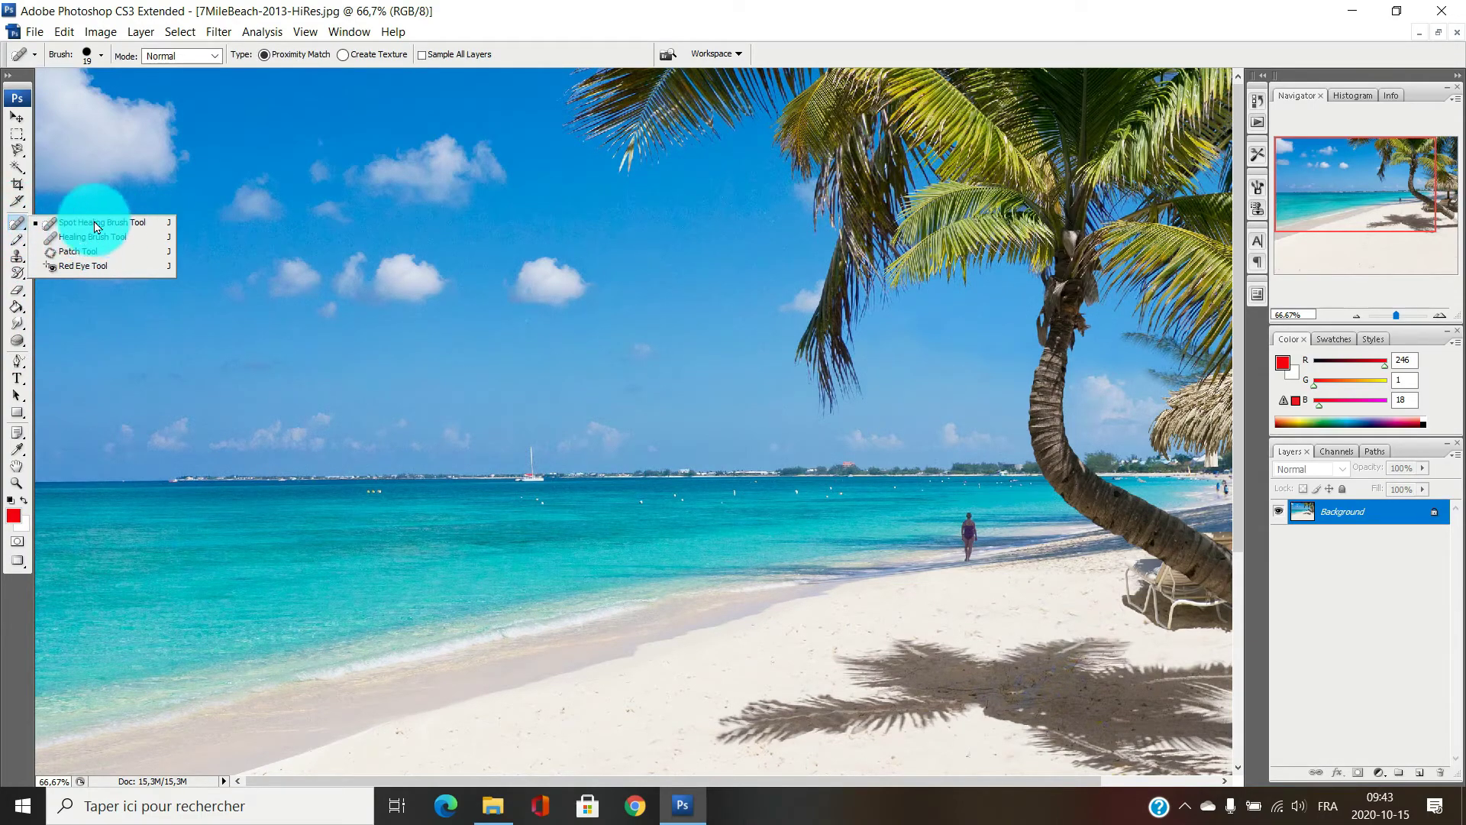
pyautogui.moveTo(386, 246)
pyautogui.mouseDown()
pyautogui.moveTo(450, 275)
pyautogui.moveTo(374, 291)
pyautogui.moveTo(471, 253)
pyautogui.moveTo(418, 255)
pyautogui.moveTo(391, 275)
pyautogui.moveTo(383, 262)
pyautogui.moveTo(405, 253)
pyautogui.moveTo(391, 300)
pyautogui.moveTo(427, 275)
pyautogui.moveTo(418, 257)
pyautogui.moveTo(427, 287)
pyautogui.moveTo(440, 260)
pyautogui.moveTo(437, 297)
pyautogui.moveTo(398, 300)
pyautogui.moveTo(450, 294)
pyautogui.moveTo(392, 293)
pyautogui.mouseUp()
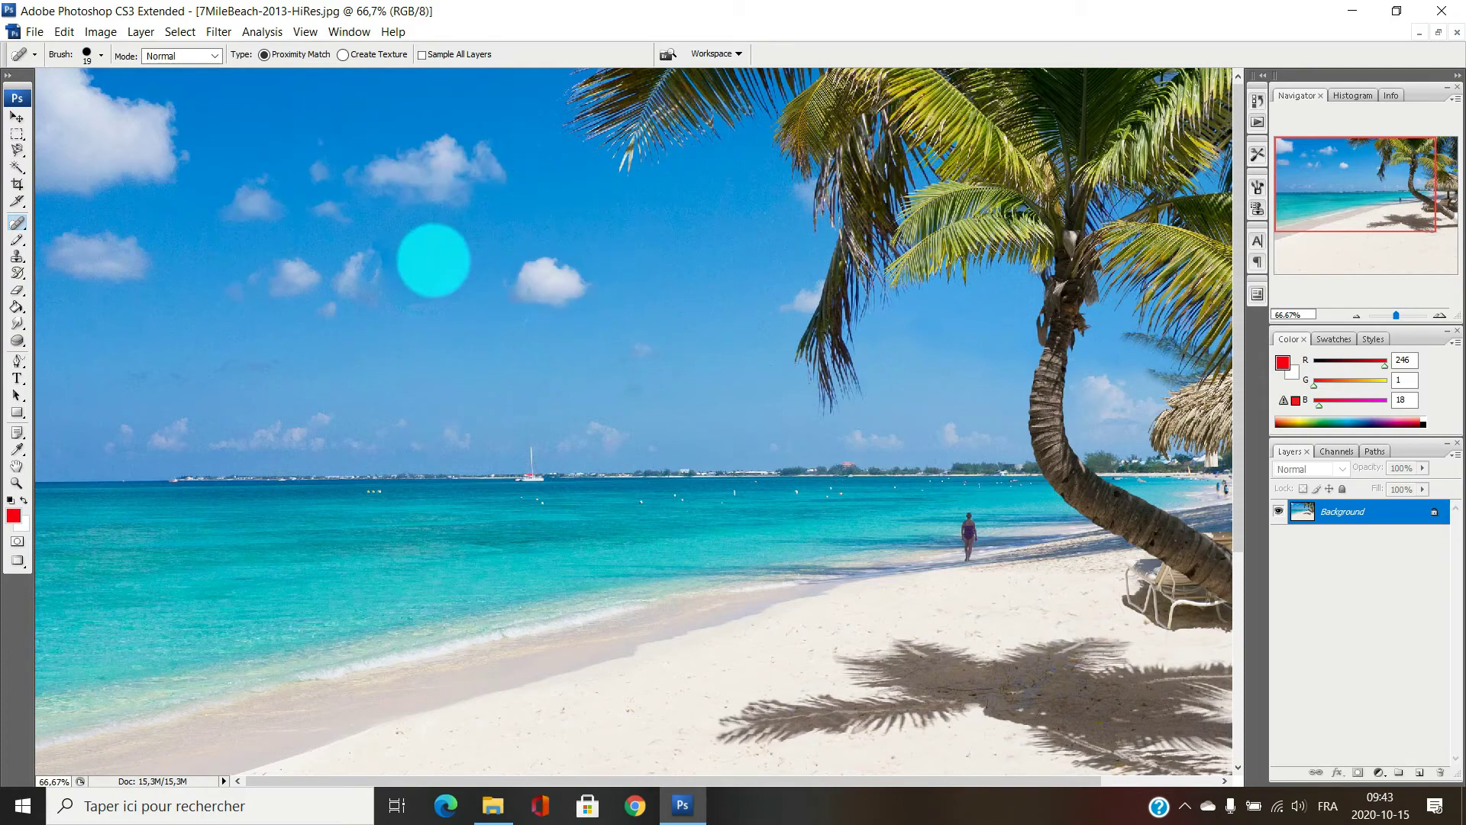
pyautogui.hotkey('ctrl', 'z')
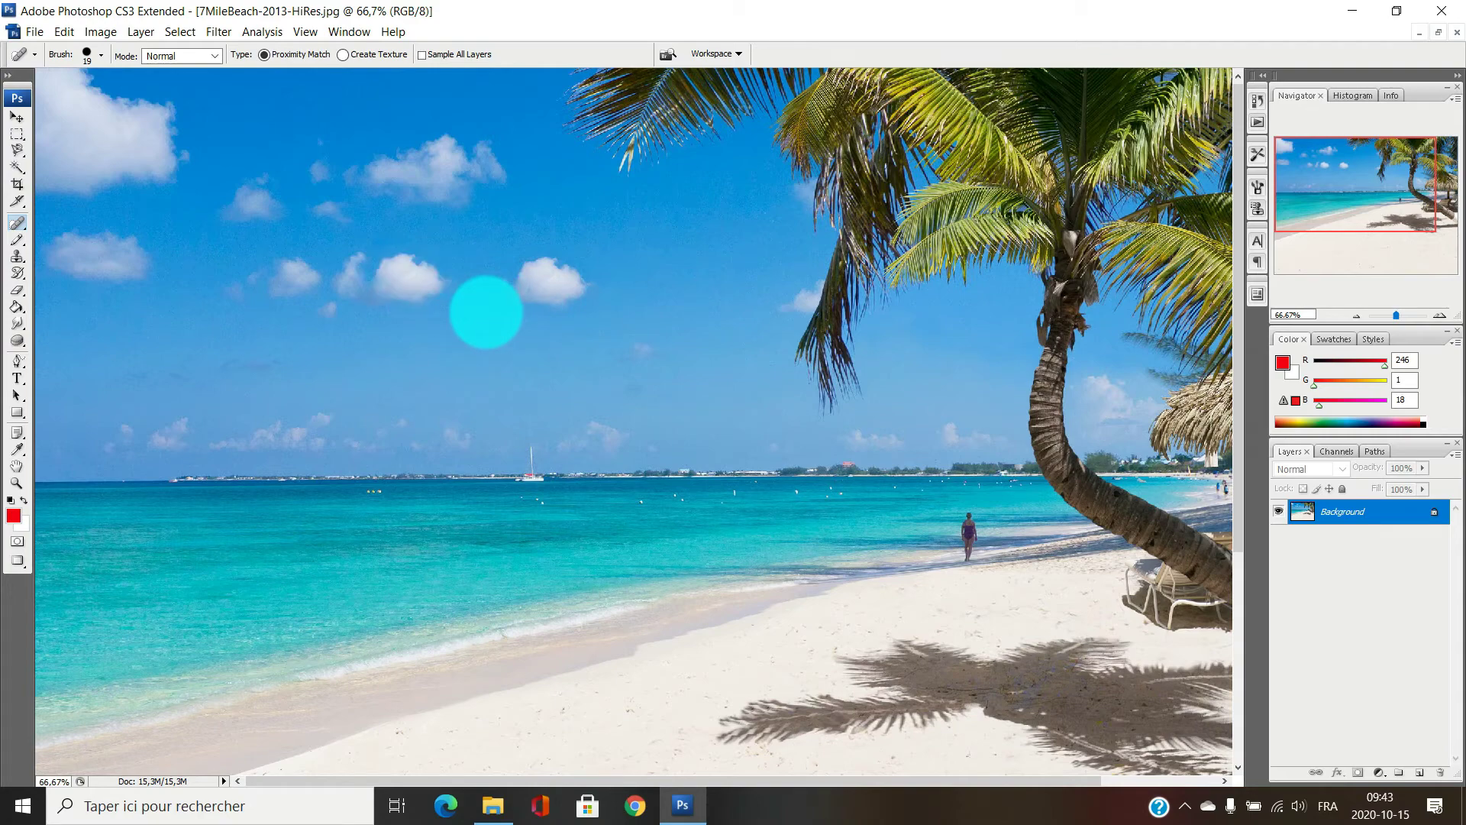
# - Crop the photo to the area around the walking person, the lower palm trunk and part of its shadow, and undo the crop
pyautogui.click(19, 206)
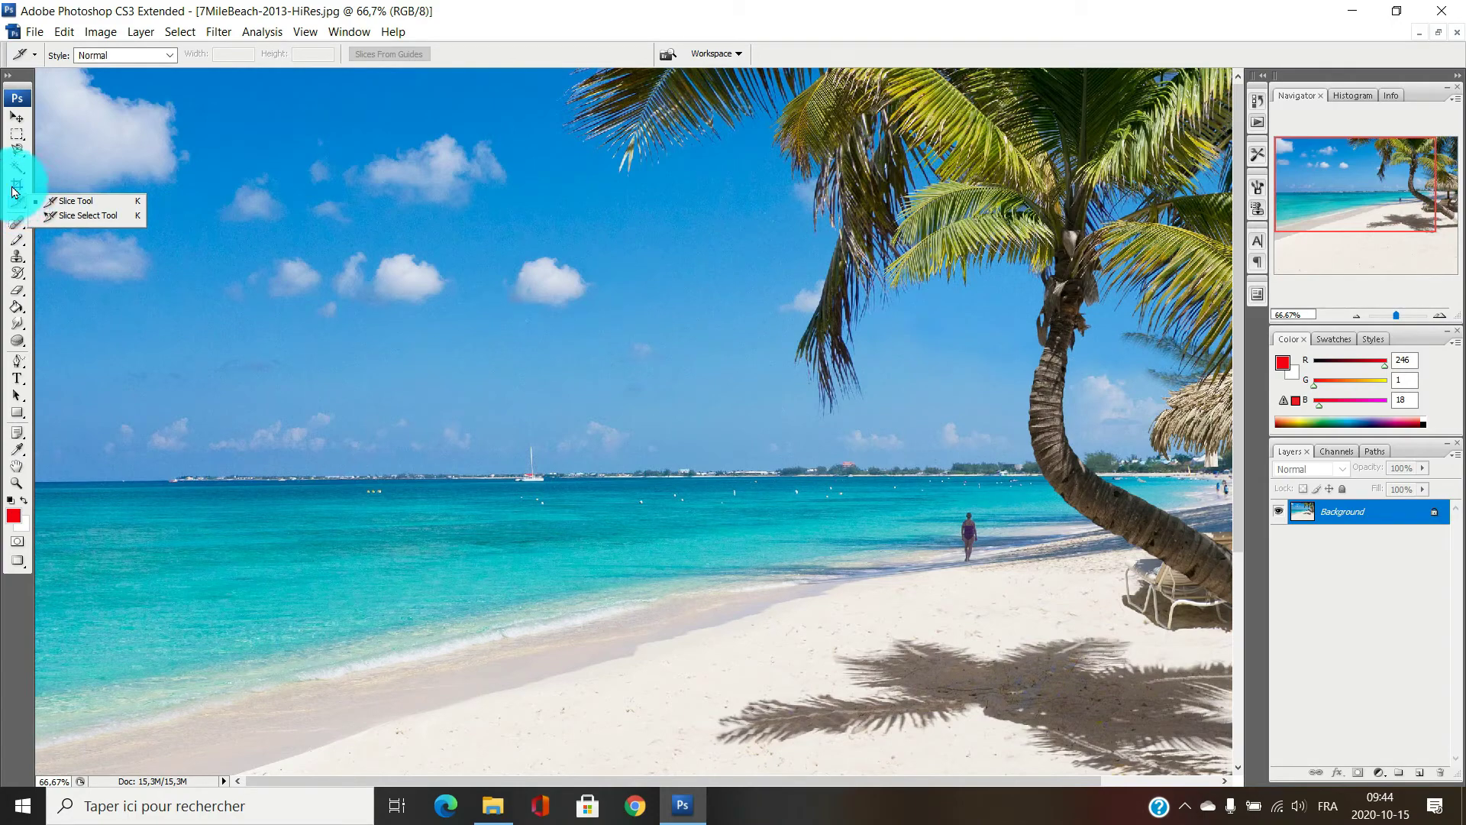
pyautogui.click(13, 190)
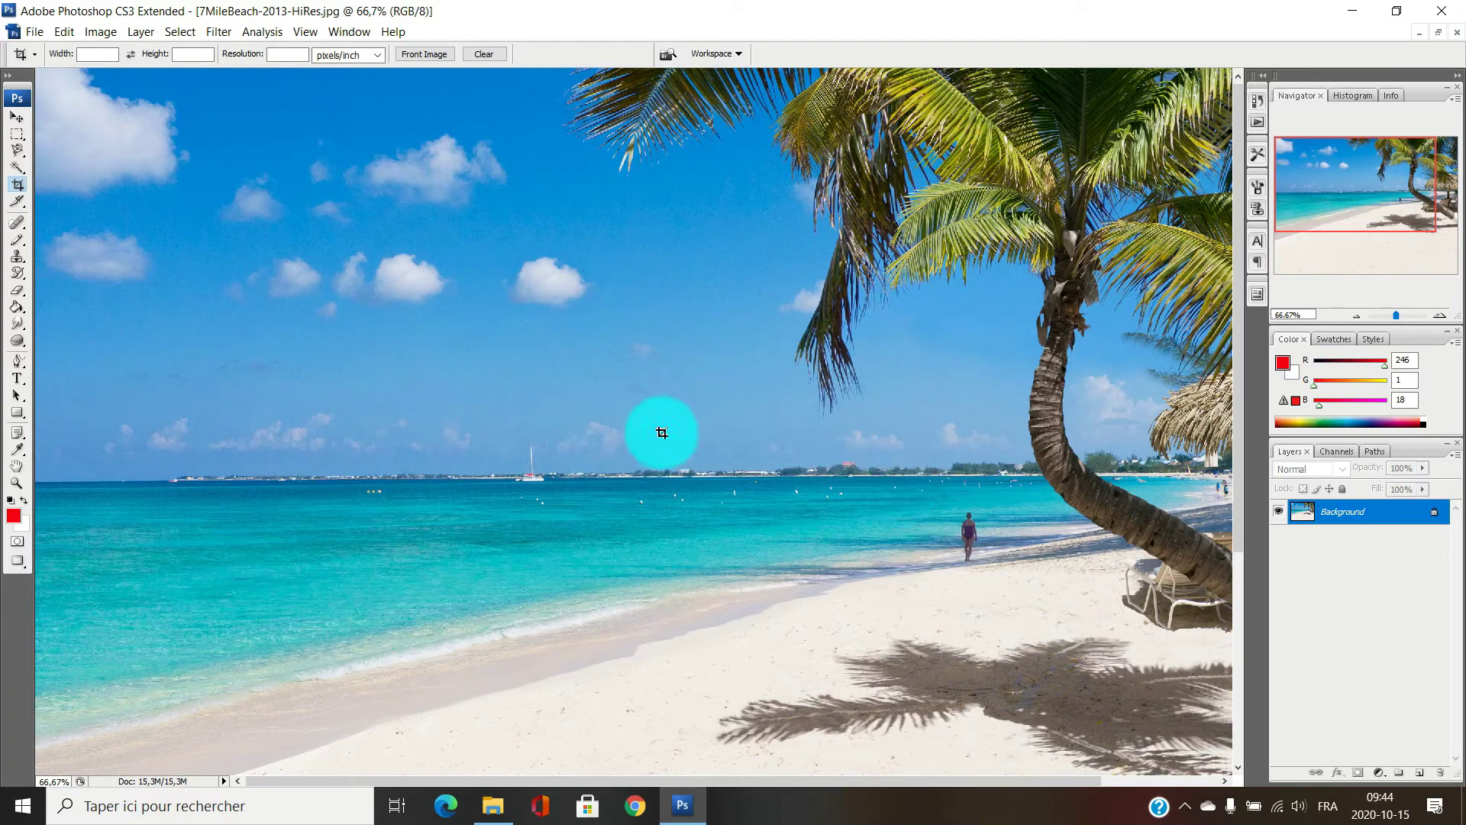
pyautogui.moveTo(726, 436); pyautogui.dragTo(1147, 686)
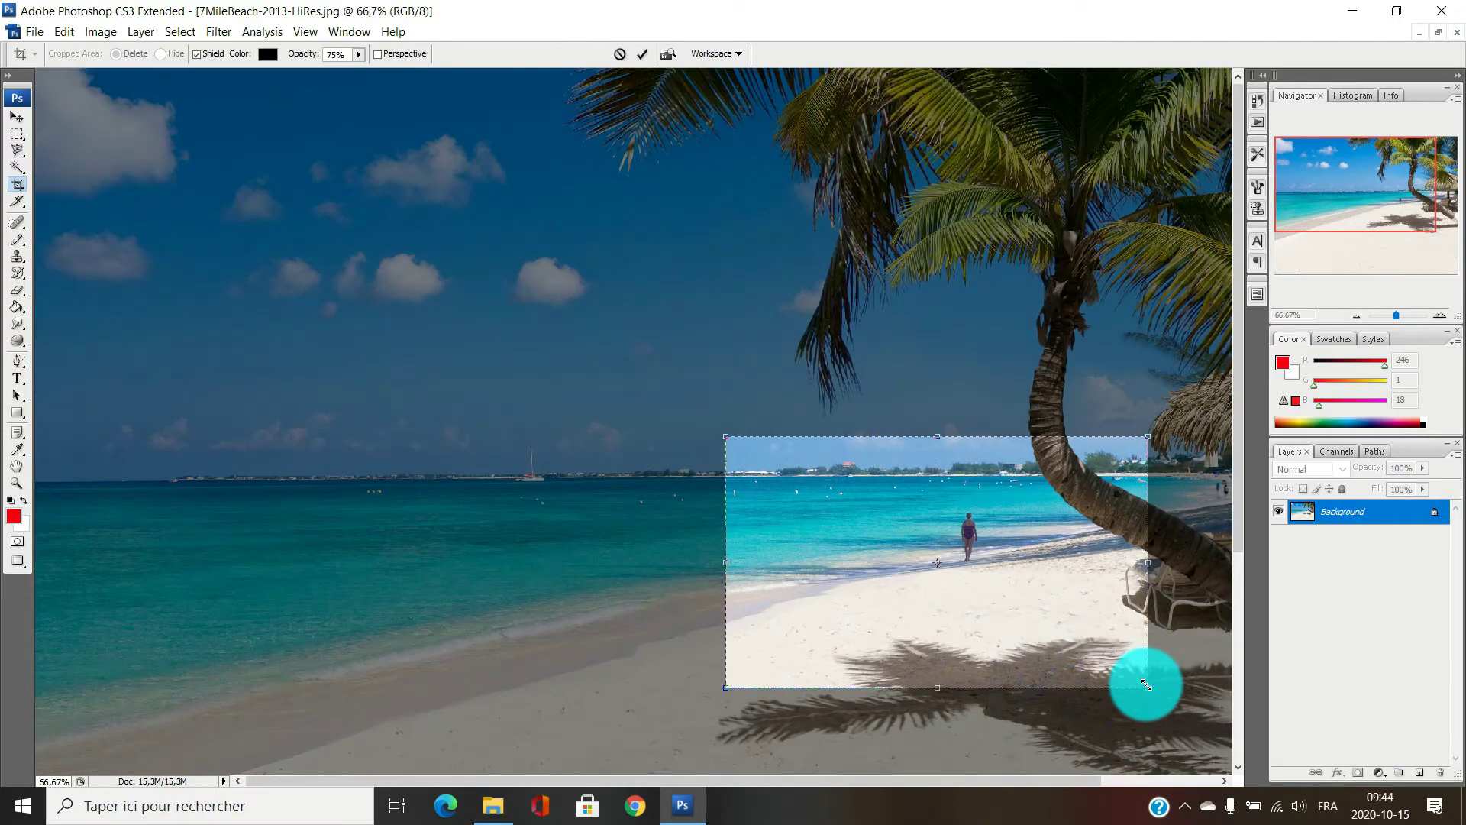
pyautogui.press('Return')
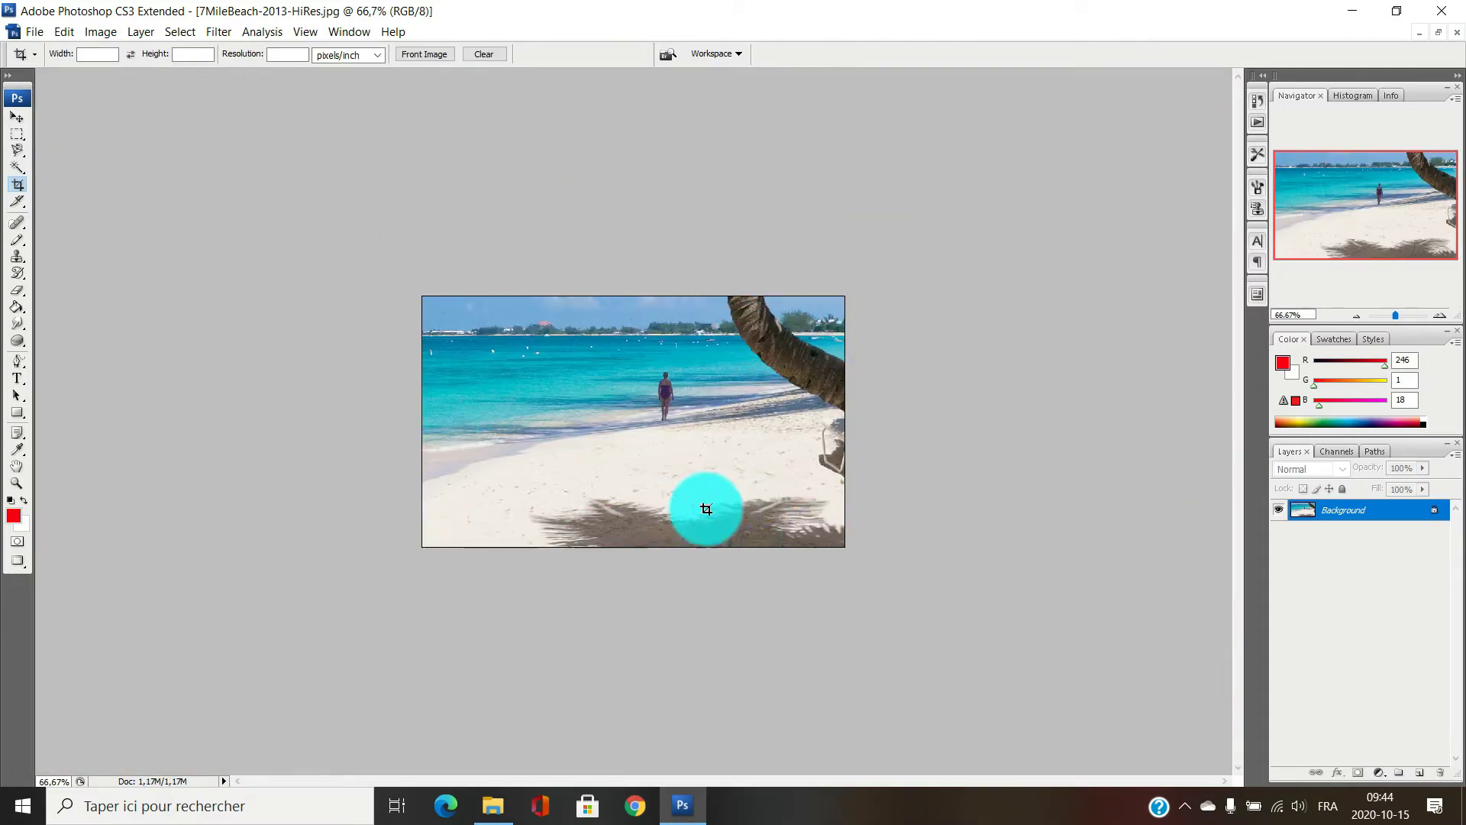
pyautogui.hotkey('ctrl', 'z')
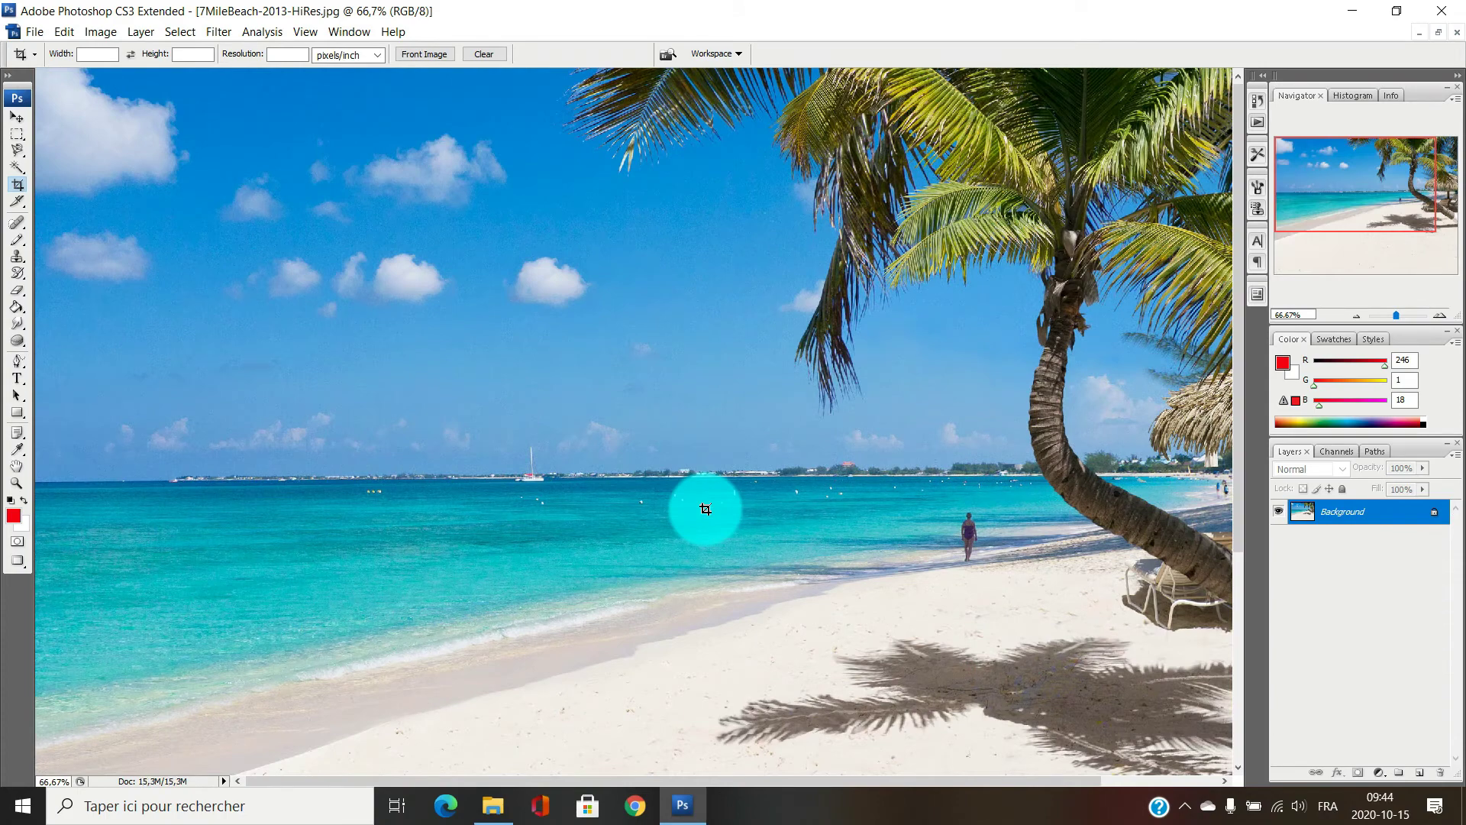
# - Select a band of blue sky with the Magic Wand at tolerance 32, and deselect it
pyautogui.click(18, 178)
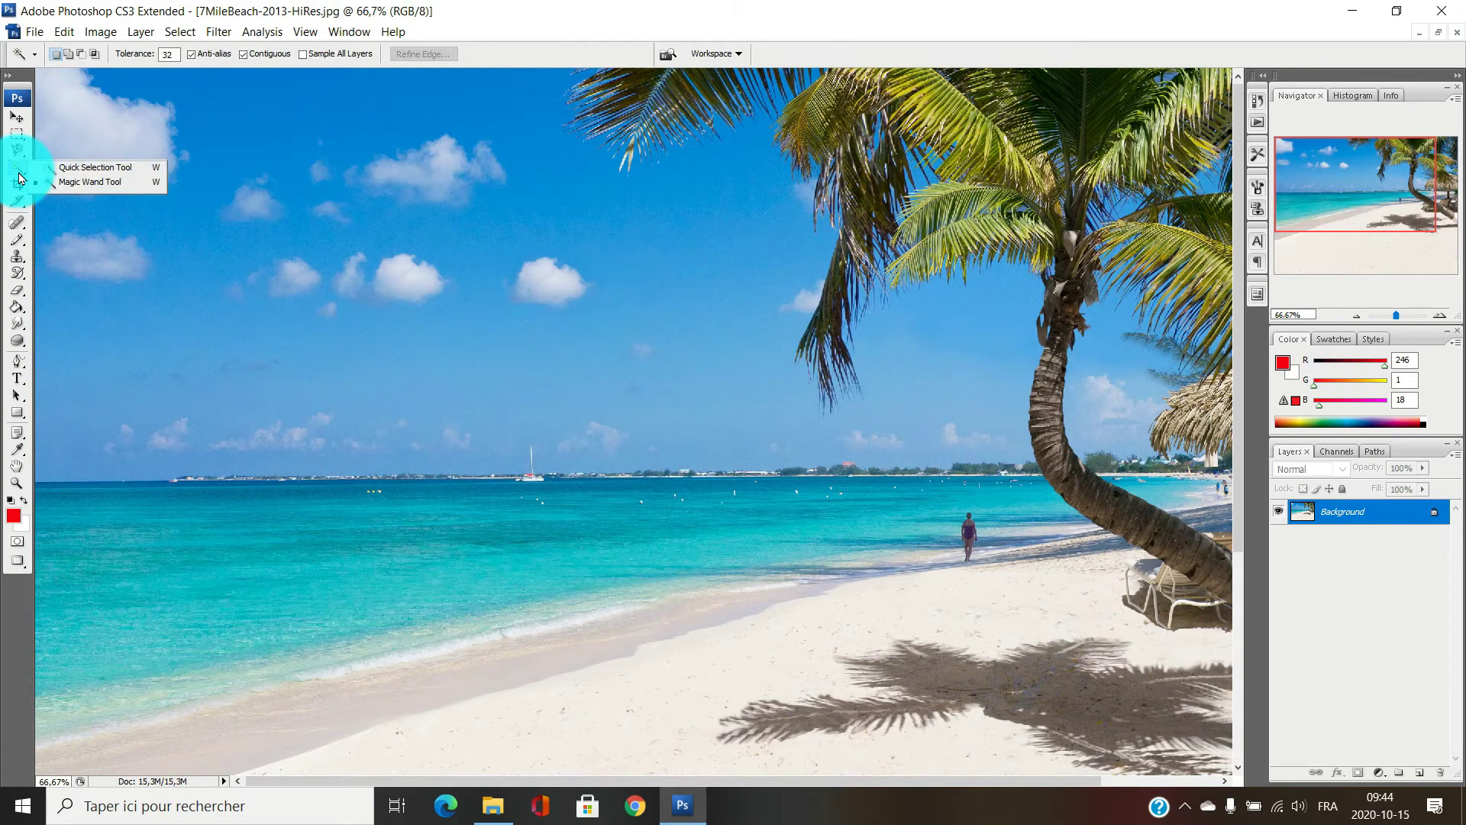
pyautogui.click(89, 183)
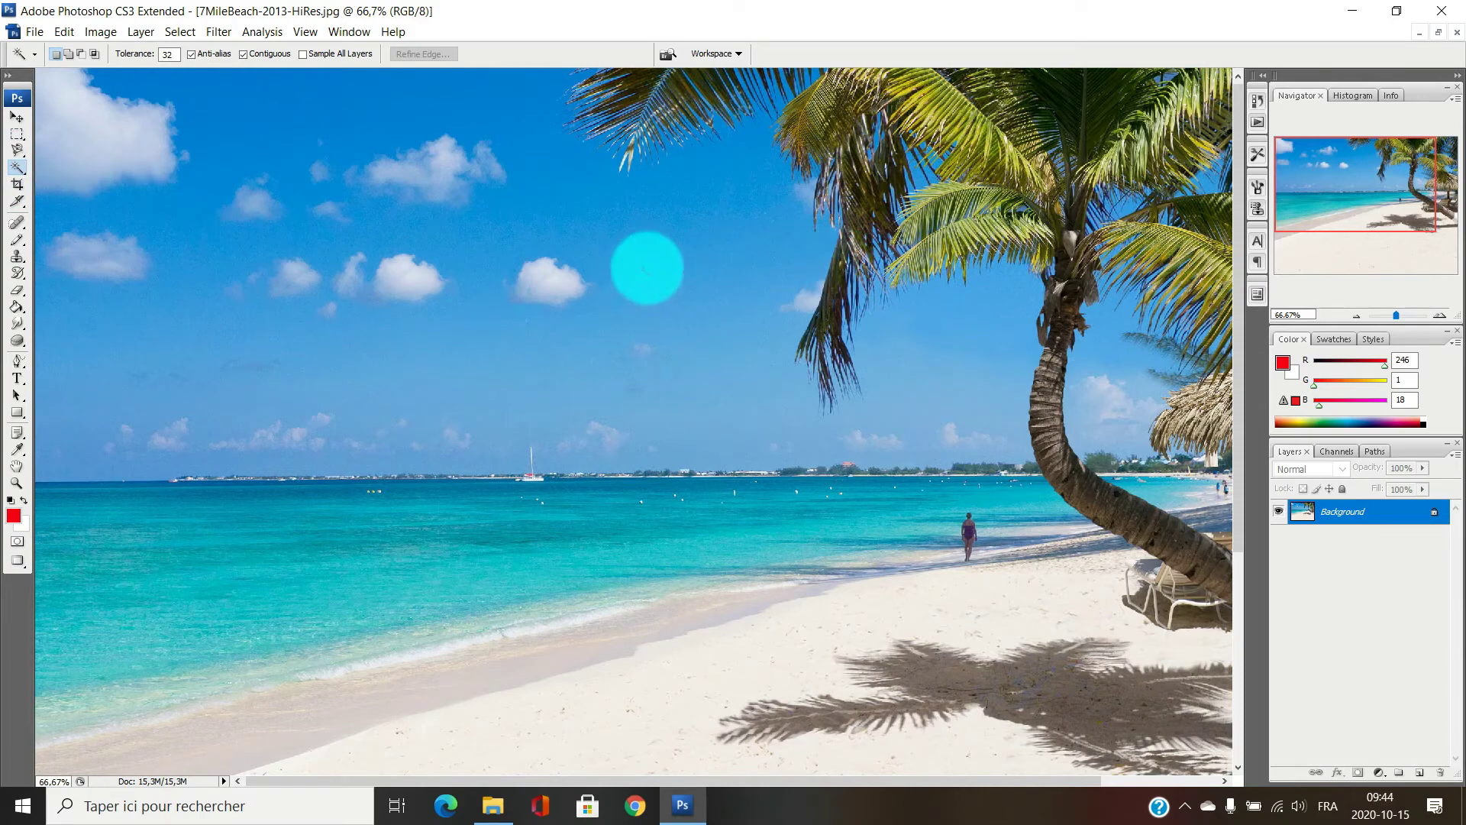
pyautogui.click(704, 271)
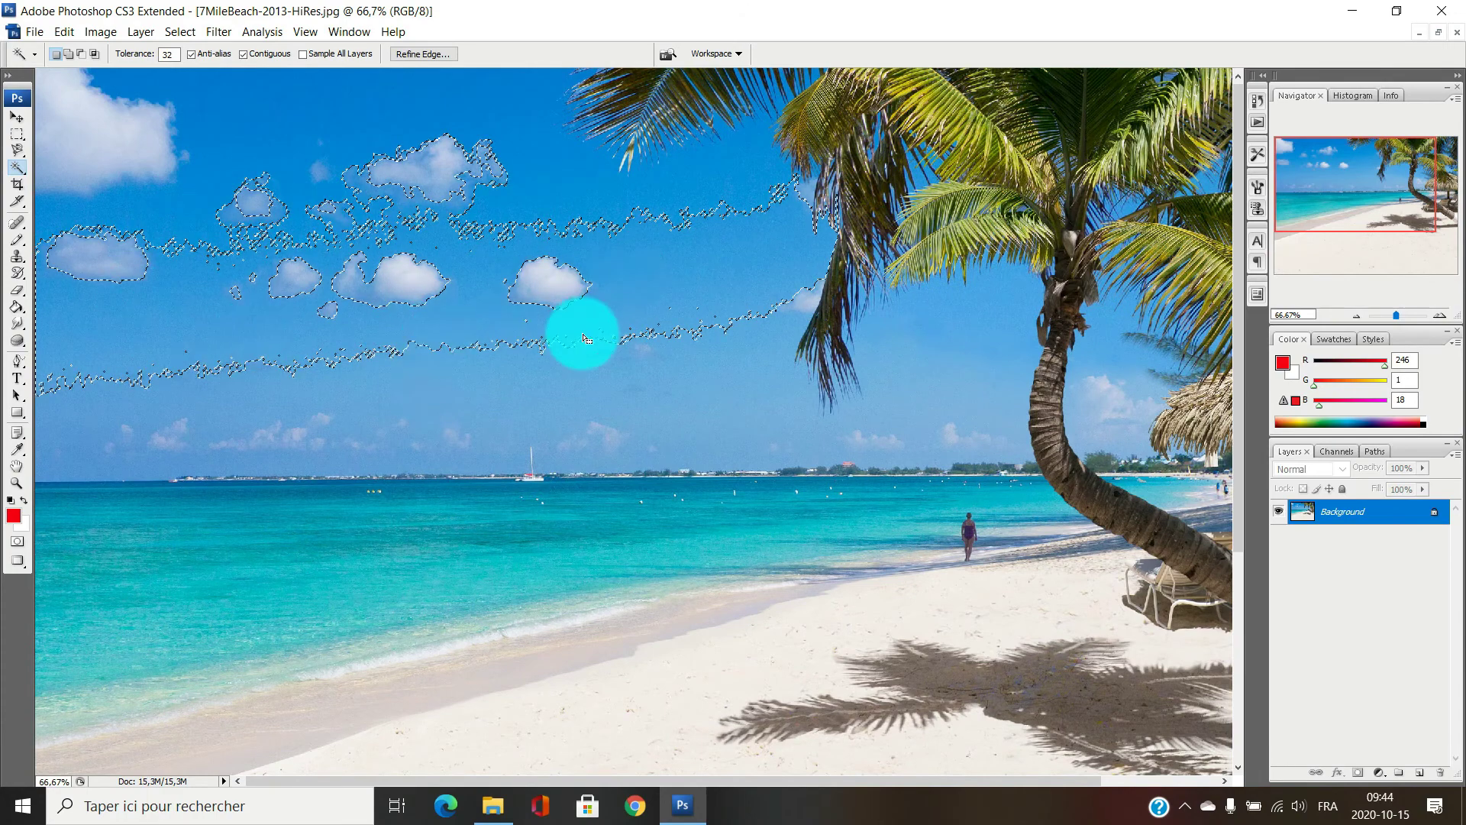
pyautogui.hotkey('ctrl', 'd')
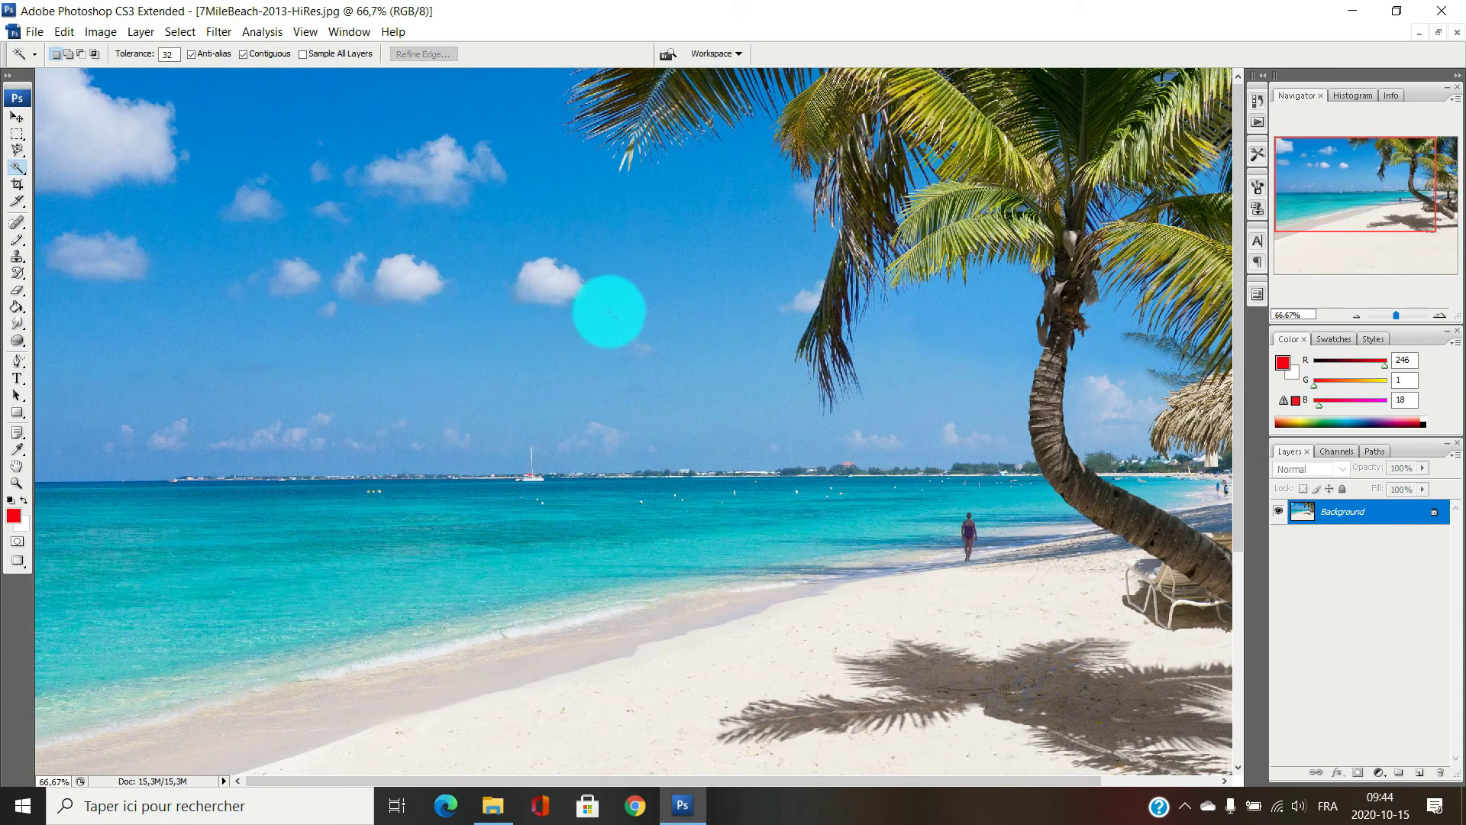
# - Select the pale sand with the Magic Wand at tolerance 32, delete its contents, and undo the deletion
pyautogui.click(779, 652)
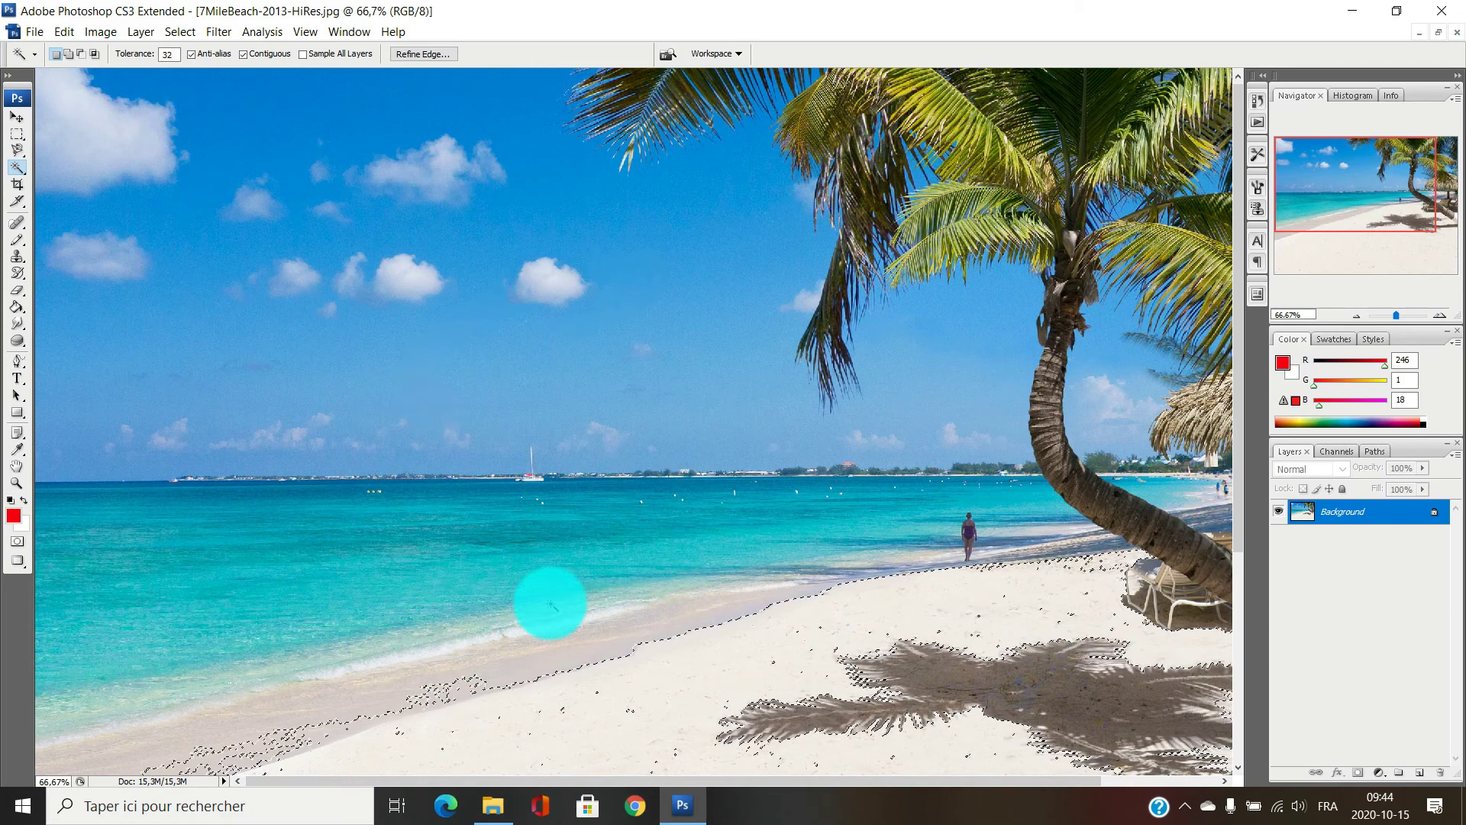
pyautogui.press('Delete')
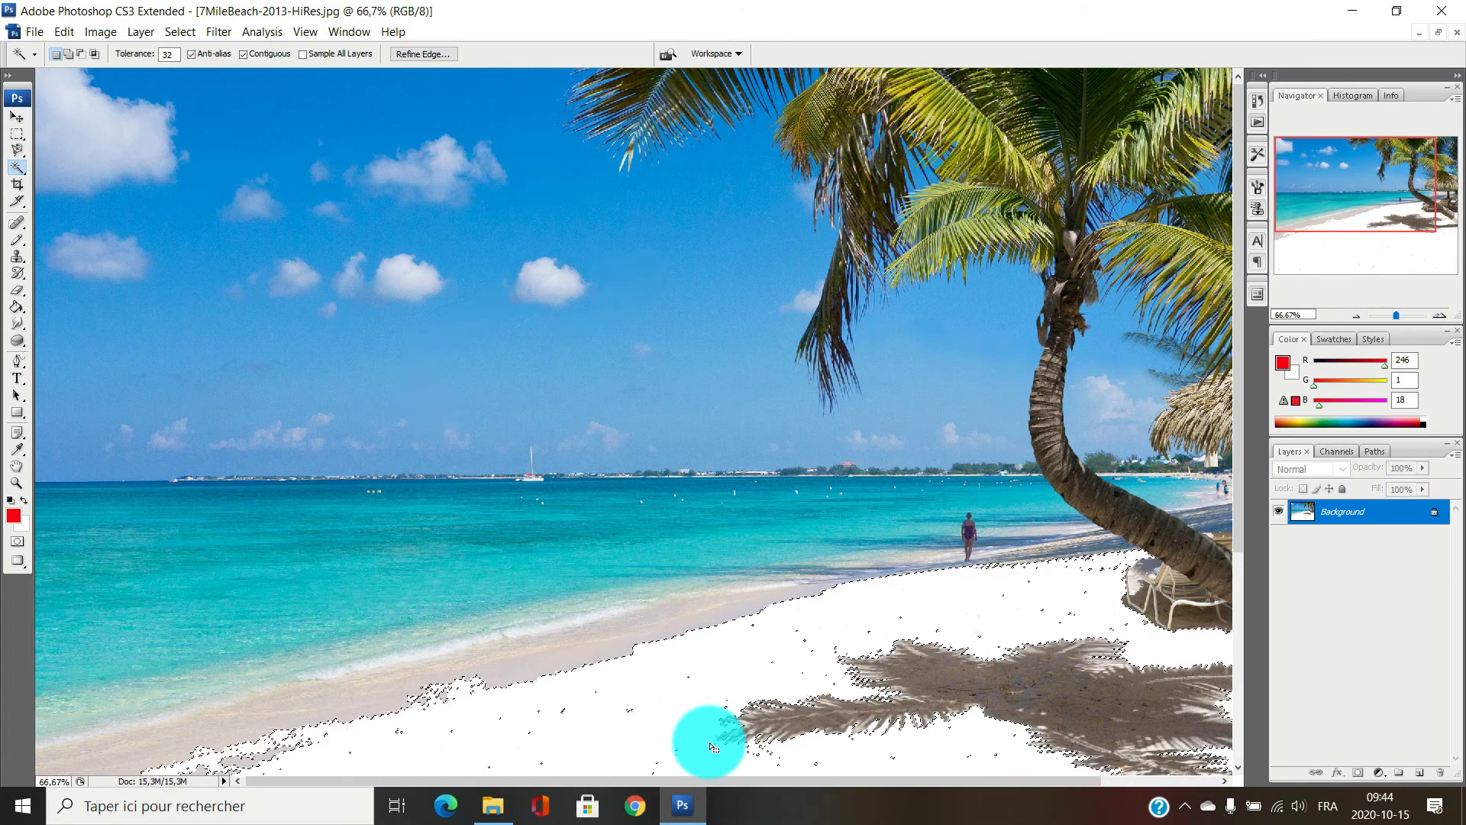
pyautogui.hotkey('ctrl', 'z')
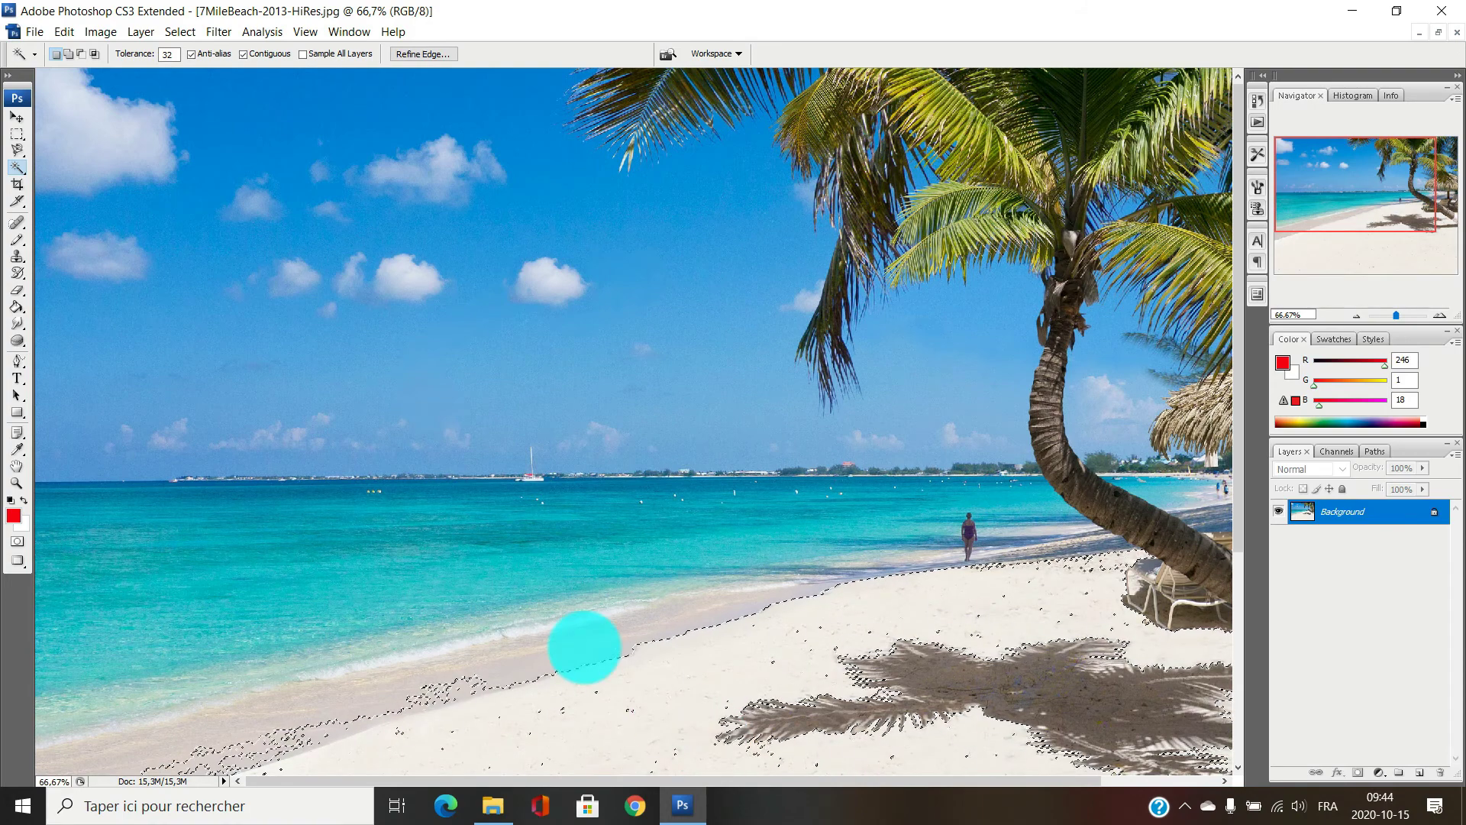
# - Select a large rectangle covering the small clouds, the sailboat and part of the sea with the Rectangular Marquee
pyautogui.click(19, 175)
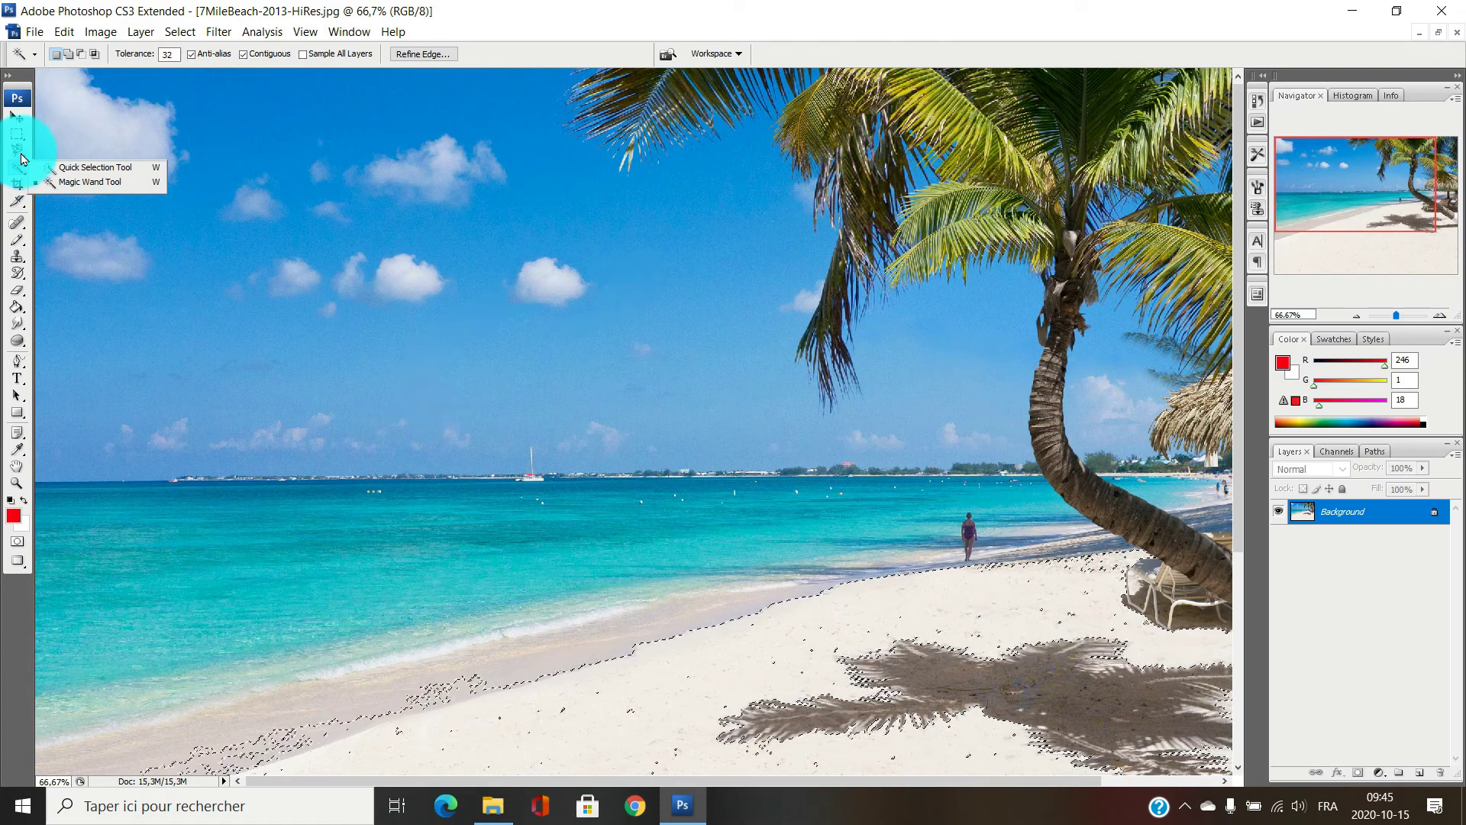
pyautogui.click(21, 157)
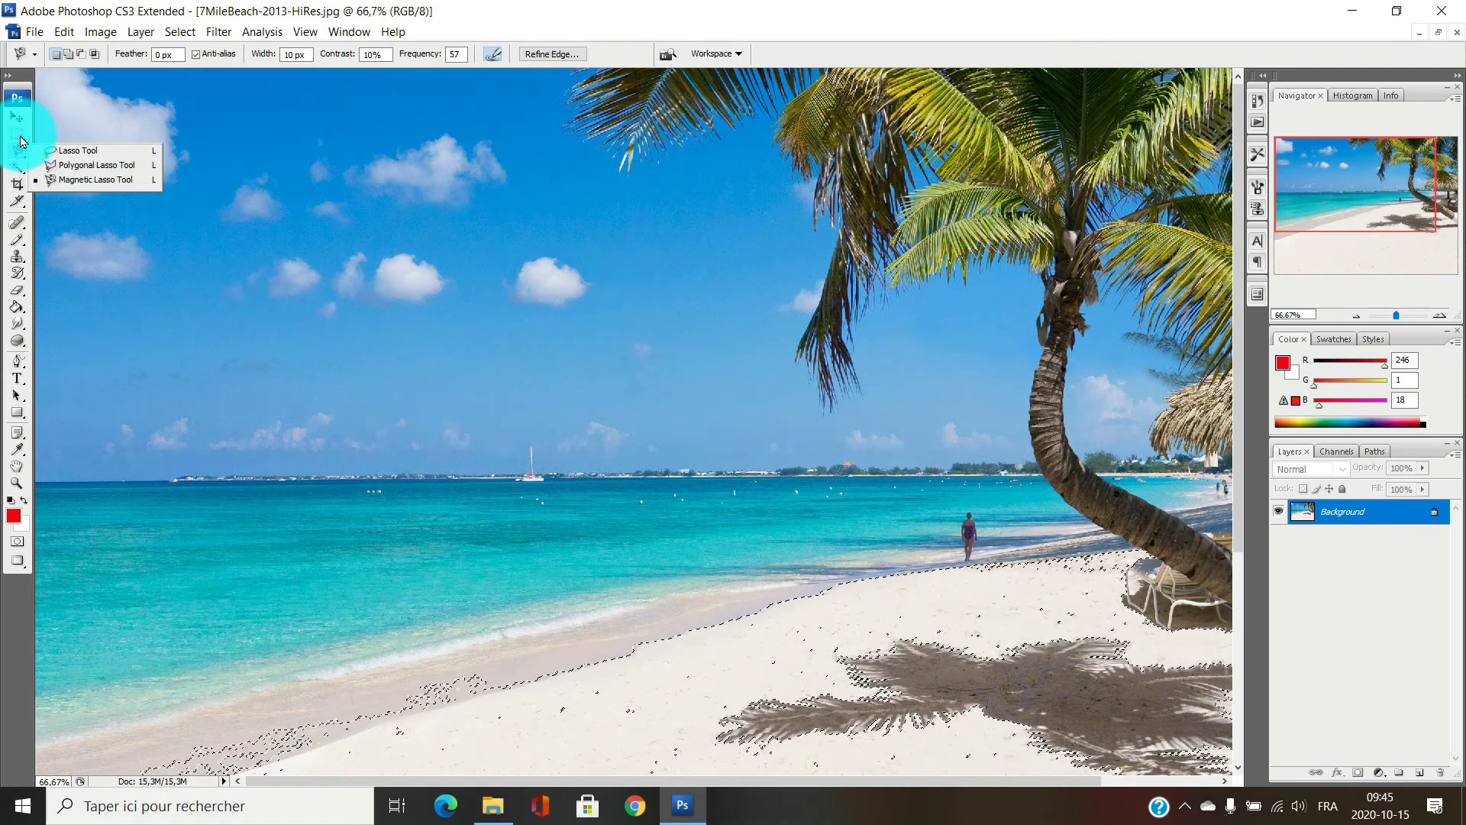
pyautogui.click(17, 135)
pyautogui.moveTo(225, 200); pyautogui.dragTo(703, 550)
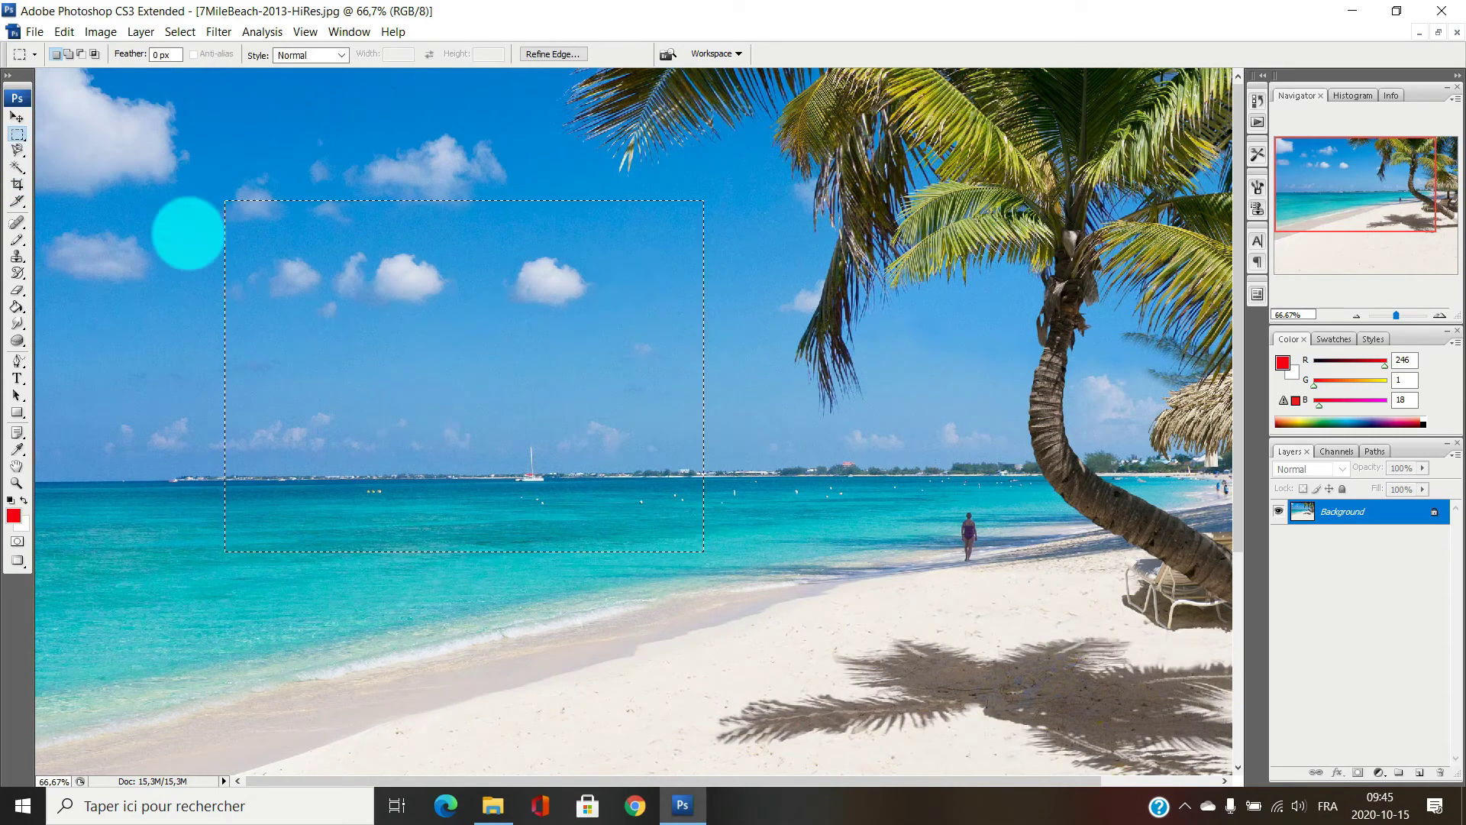
# - Replace the rectangular selection with a large circular one around the small clouds using the Elliptical Marquee, and look through the lasso variants
pyautogui.click(16, 136)
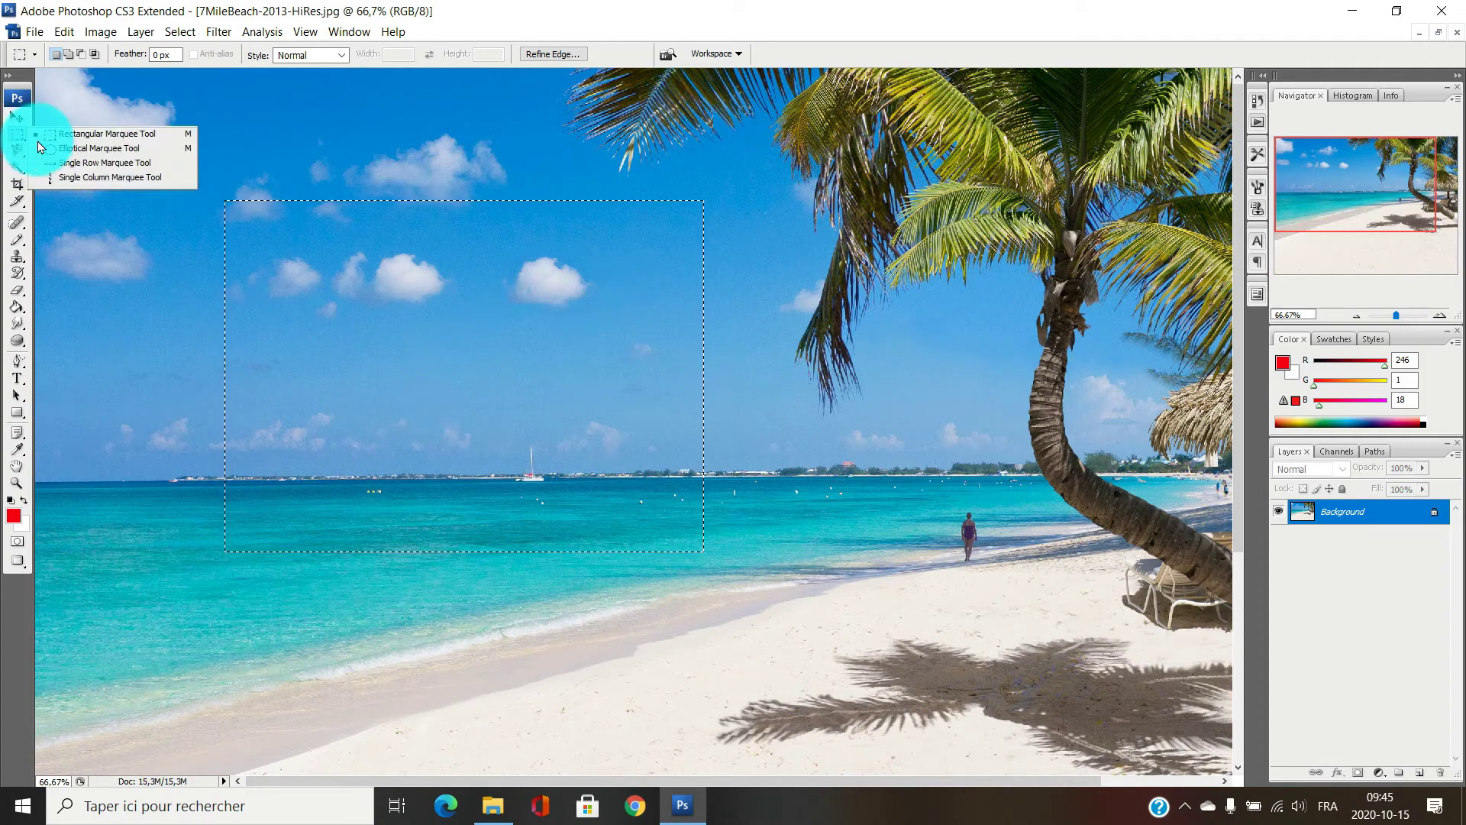
pyautogui.click(40, 147)
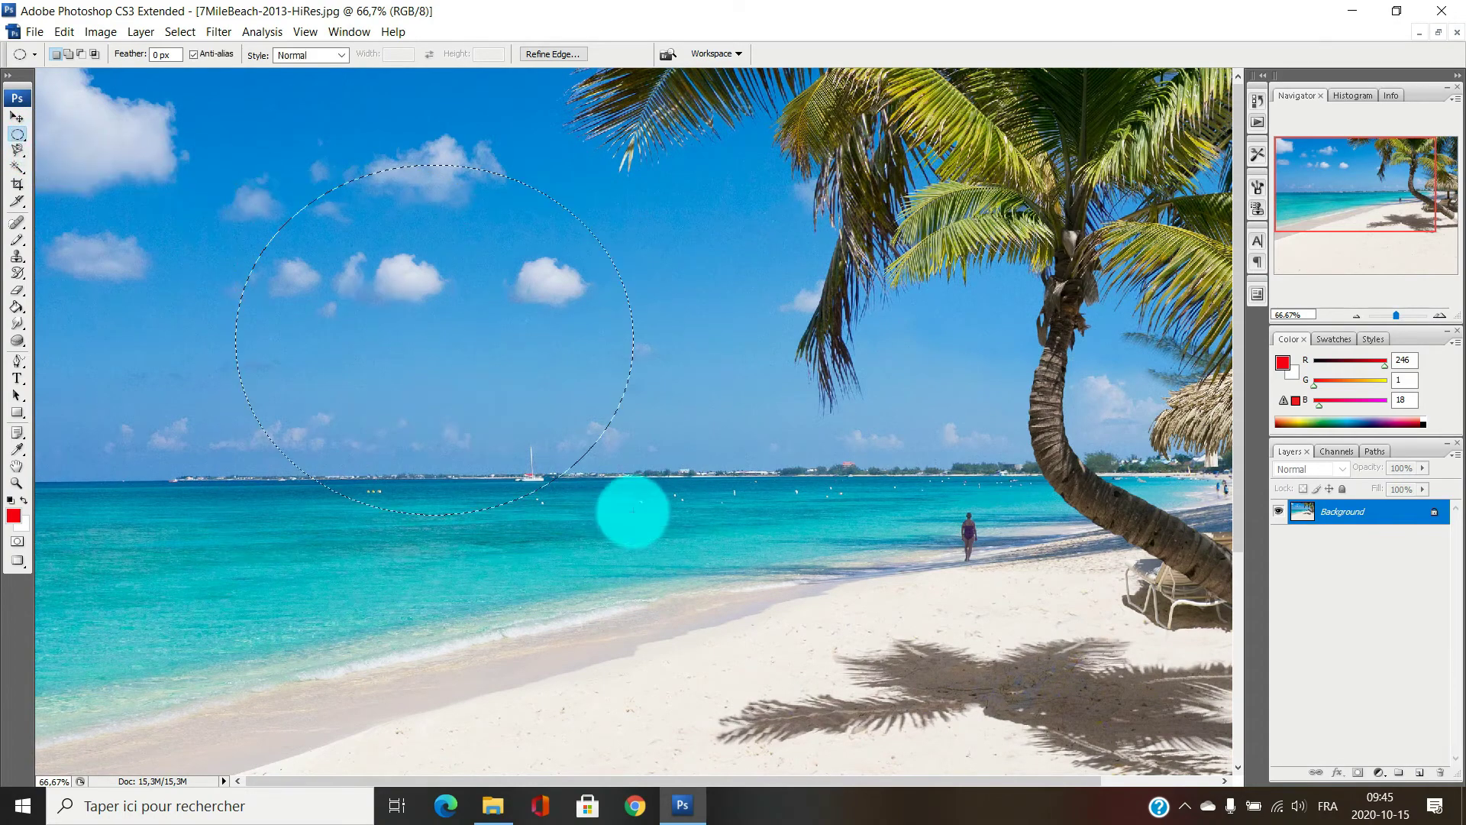
pyautogui.click(16, 152)
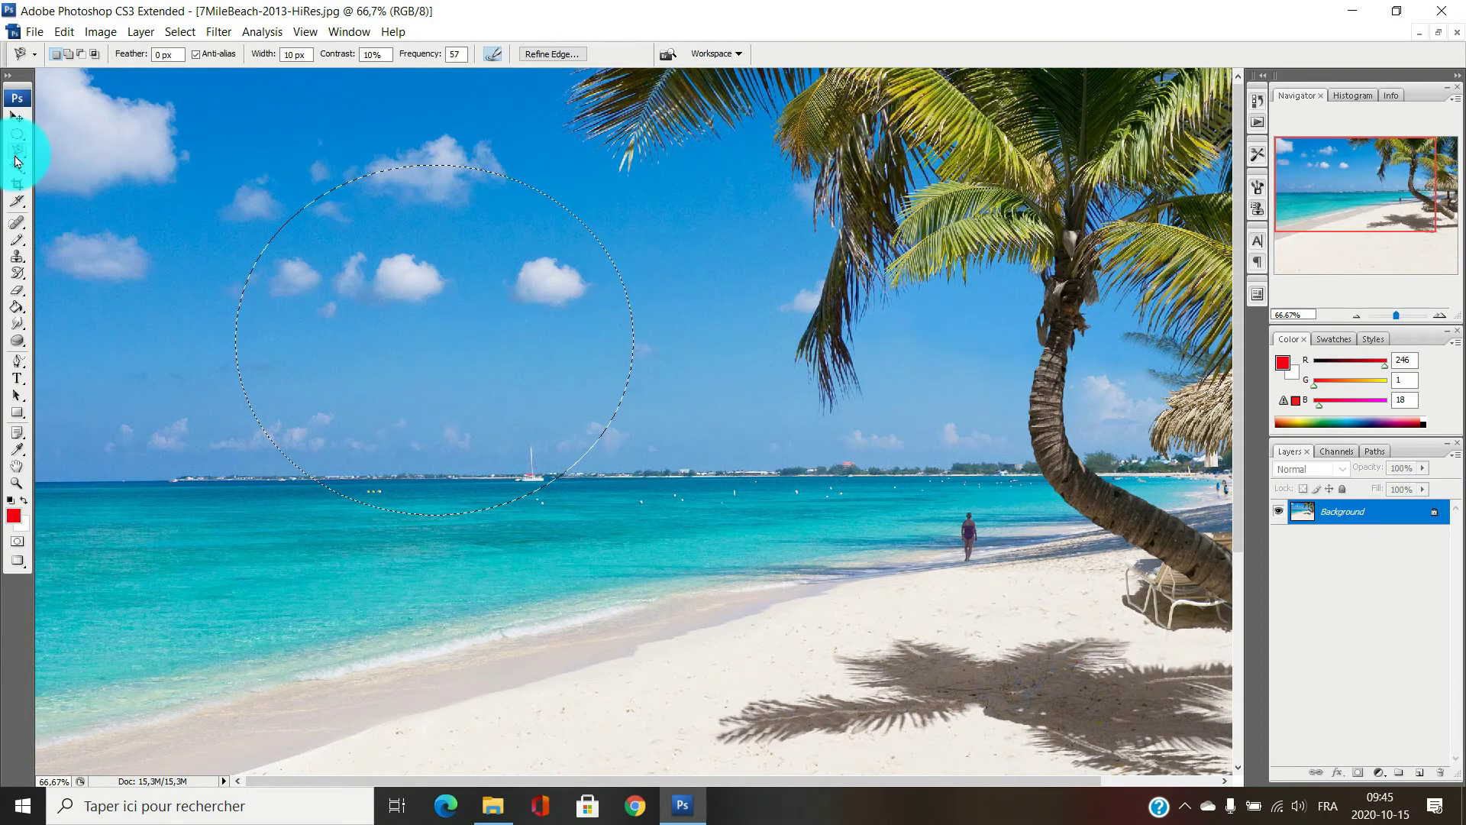
pyautogui.click(17, 160)
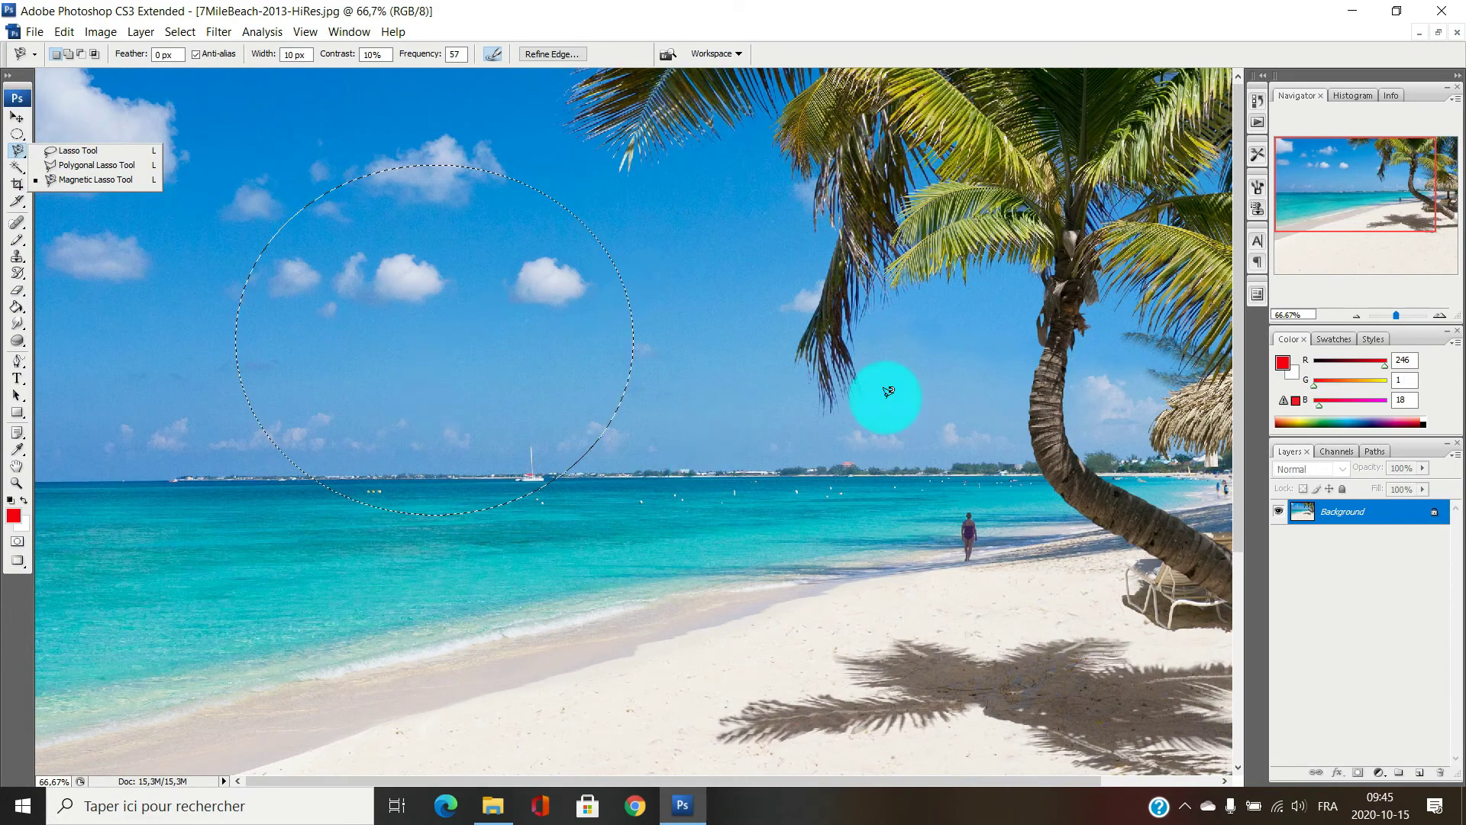
# - Bring up the image test photoshop.jpg of the woman in the dress and enlarge it to 100%
pyautogui.click(17, 117)
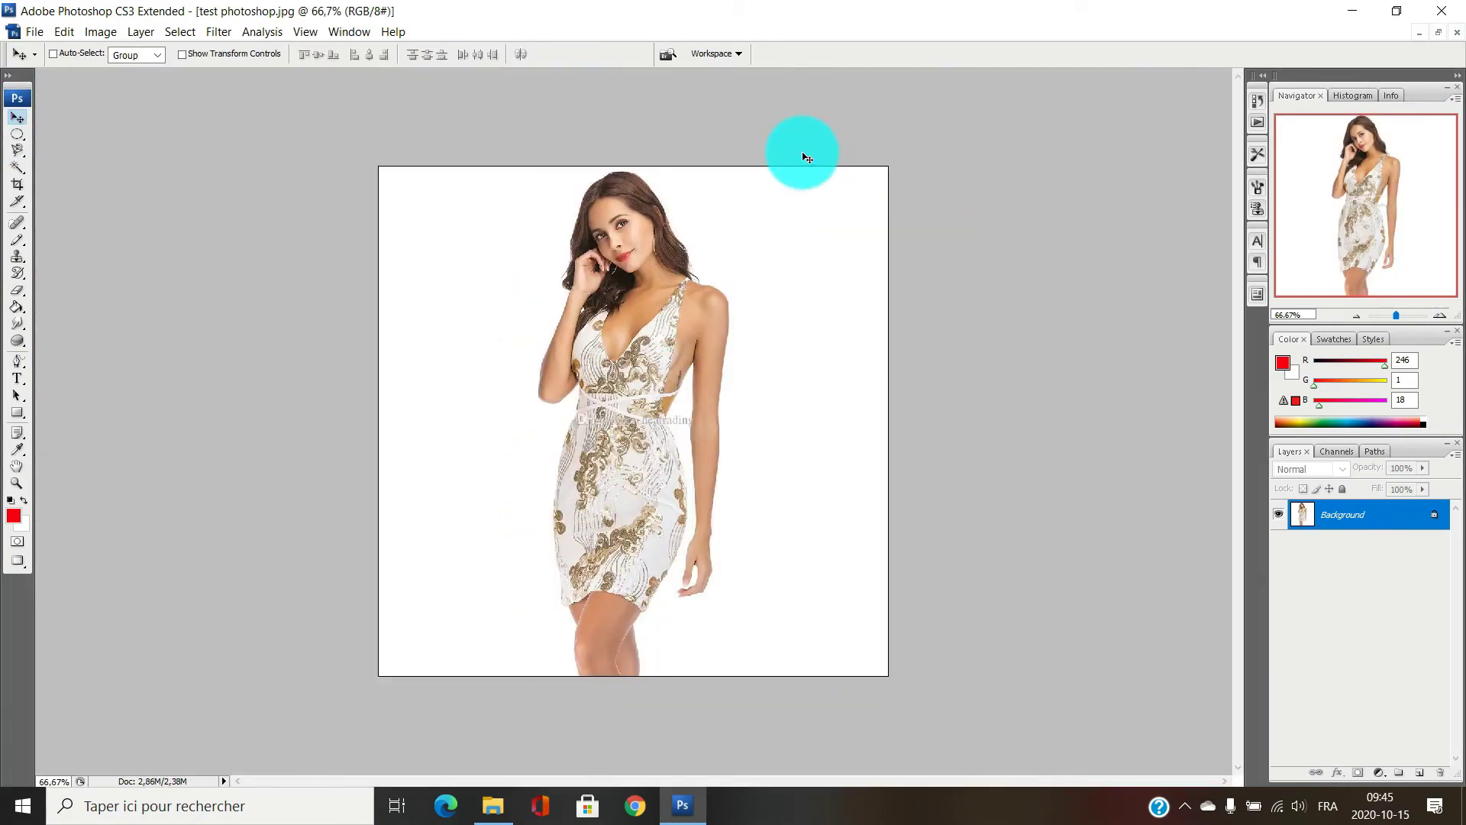
pyautogui.click(17, 482)
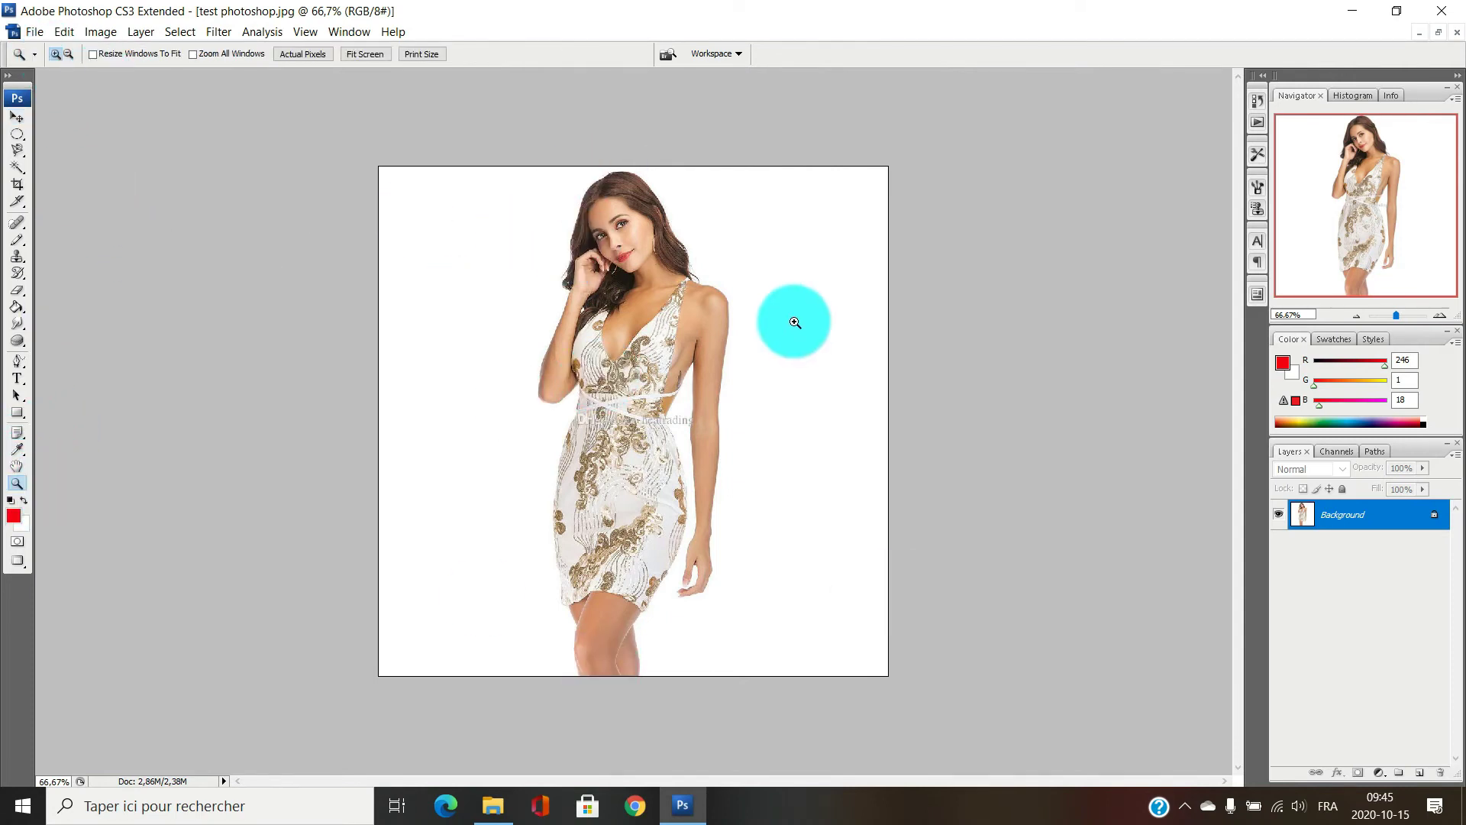
pyautogui.click(644, 292)
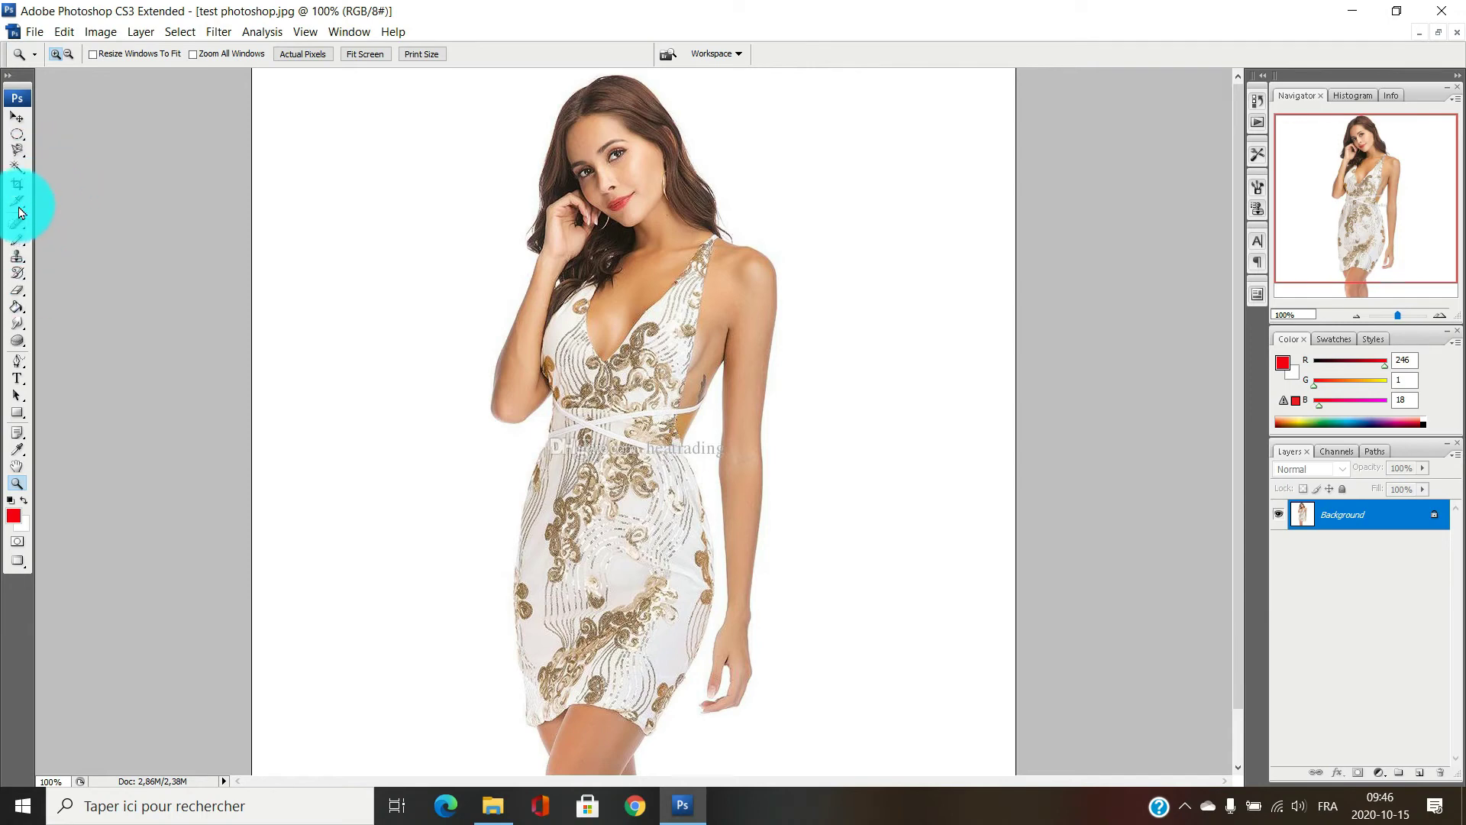
# - Select the white background around the woman with the Magic Wand at tolerance 32, and deselect it
pyautogui.click(18, 167)
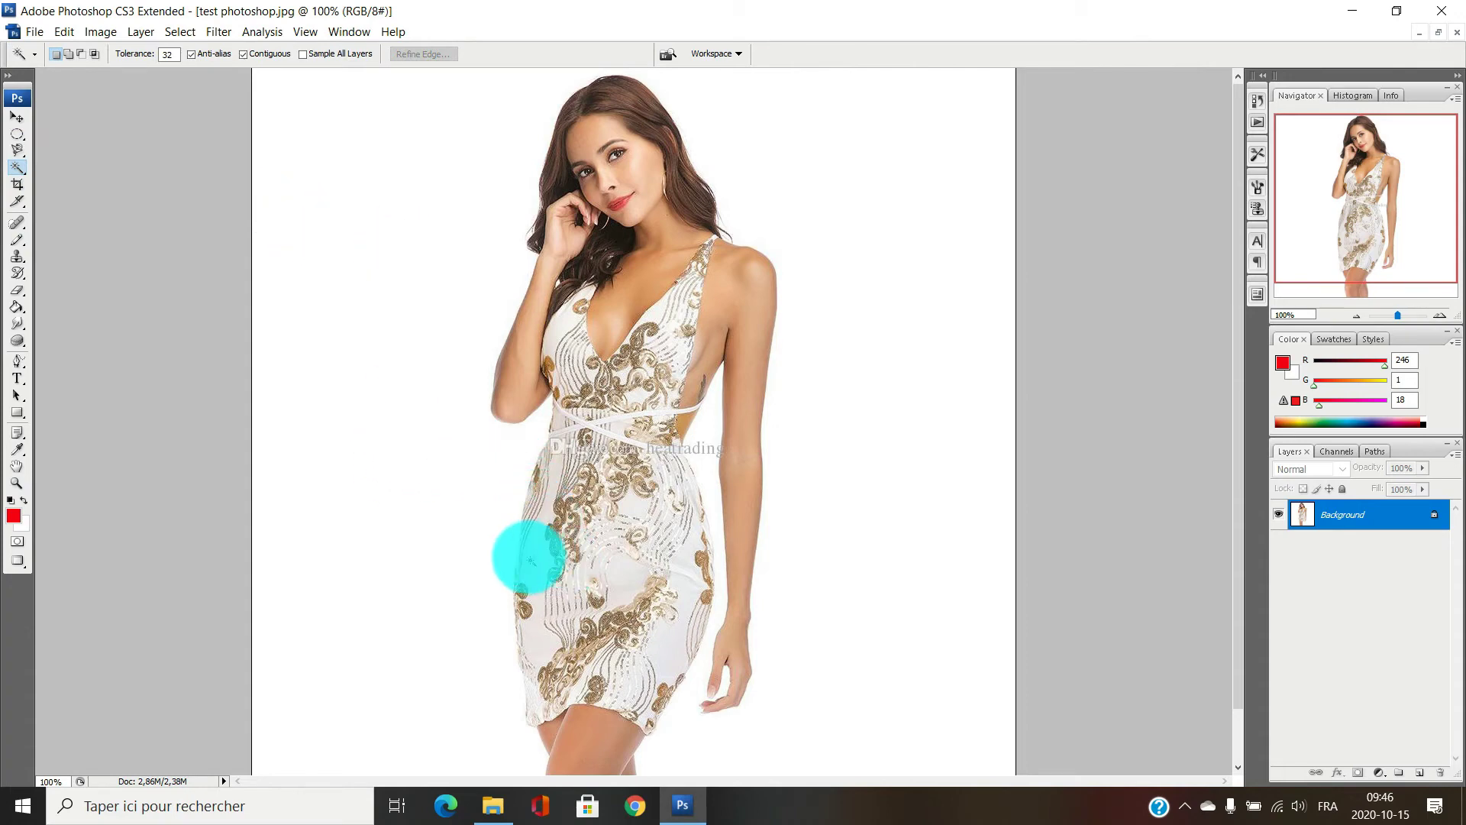
pyautogui.click(373, 415)
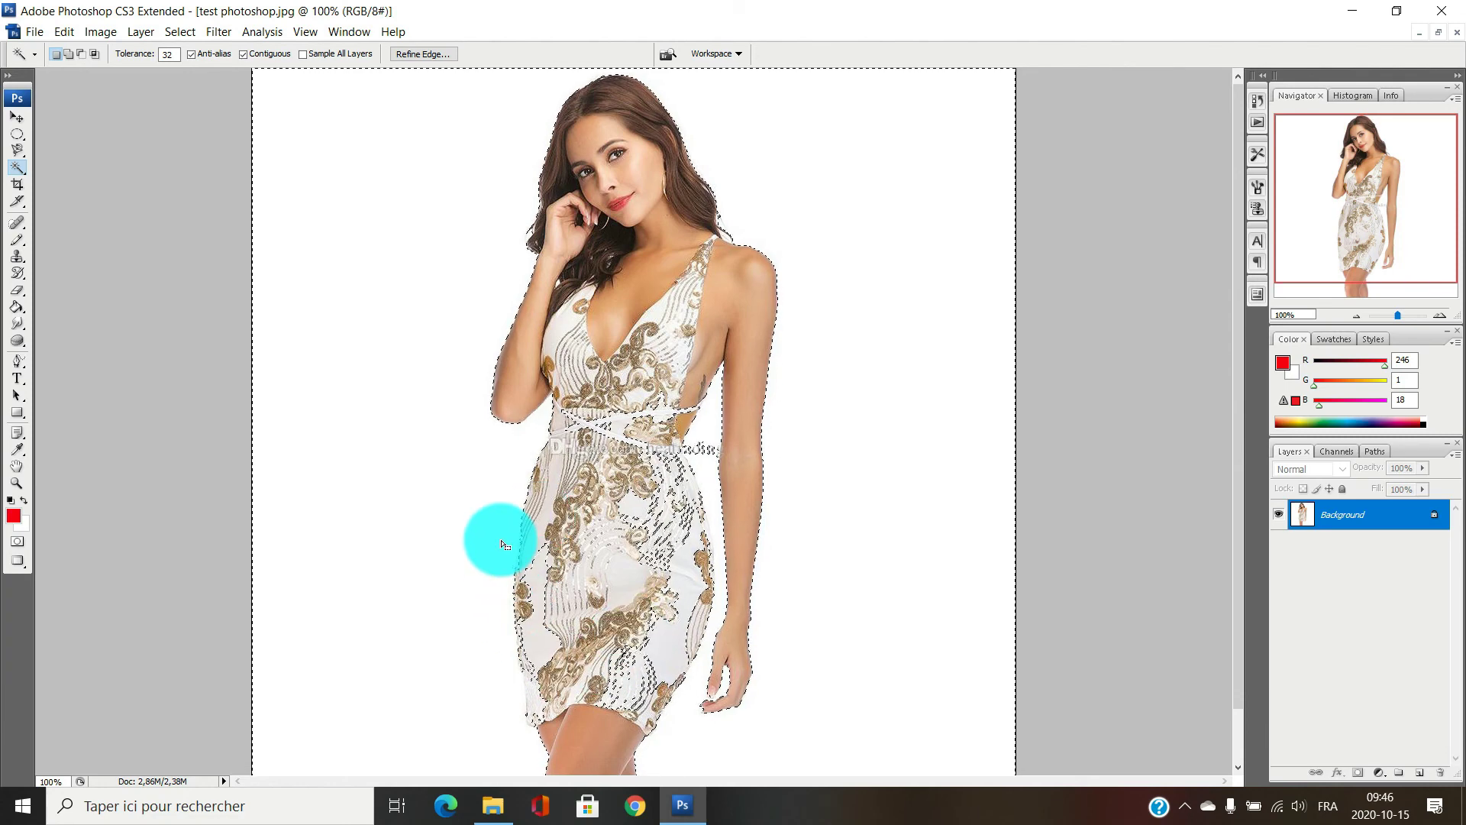
pyautogui.hotkey('ctrl', 'd')
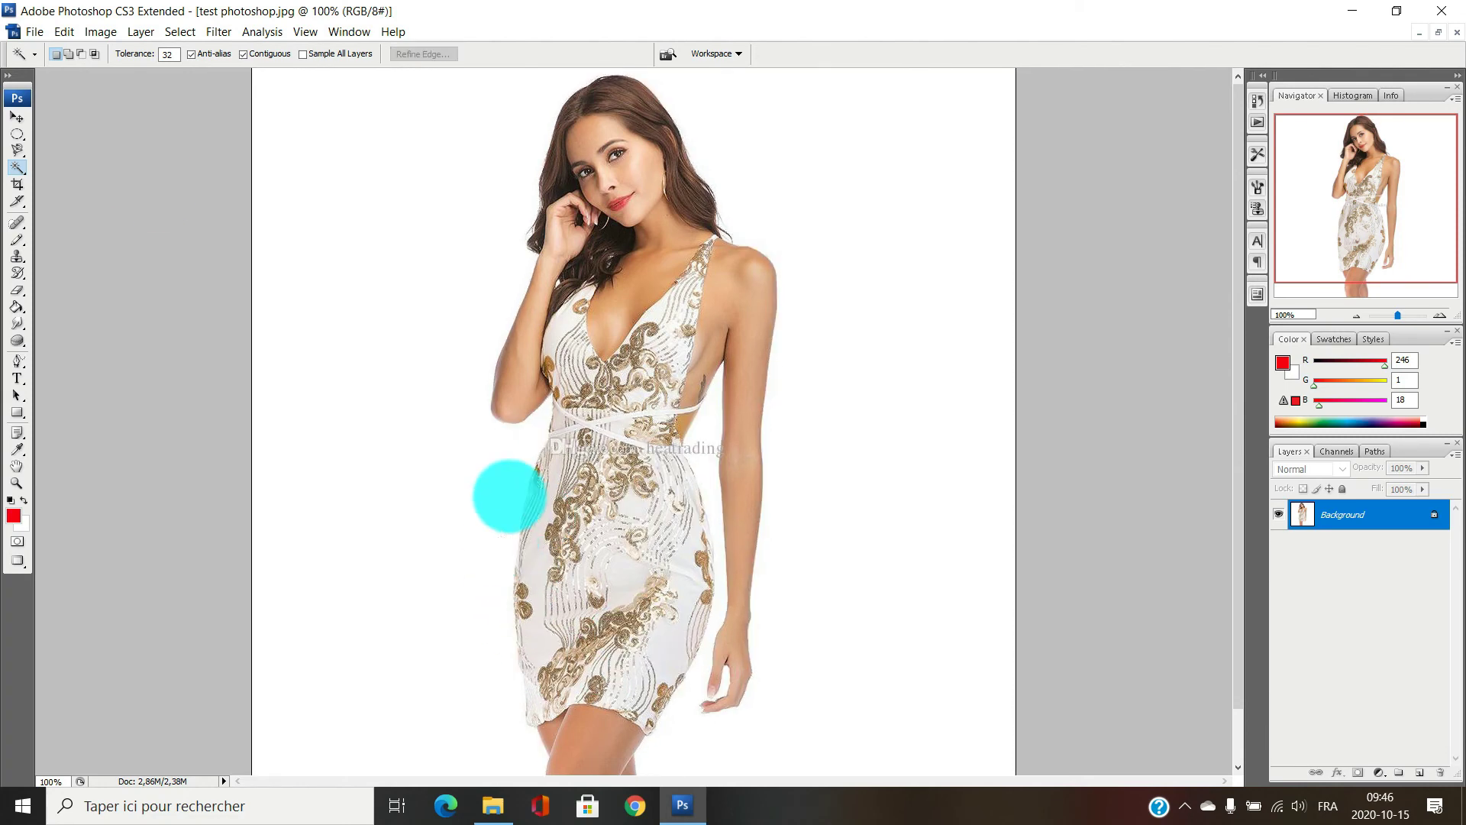
# - Trace the woman's outline into a closed selection with the Magnetic Lasso, using 10 px width, 10% contrast and frequency 57
pyautogui.click(16, 152)
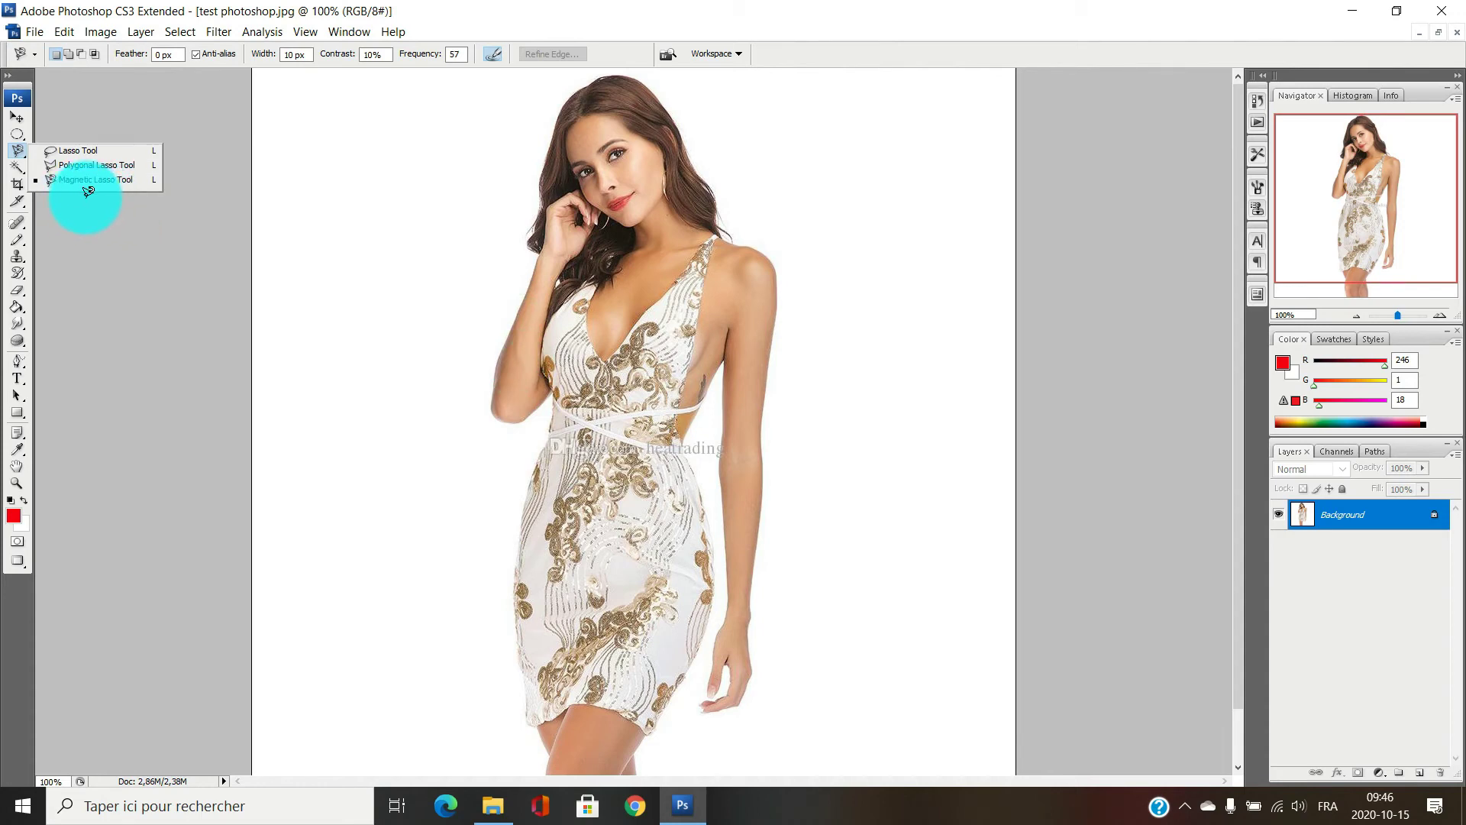
pyautogui.click(544, 763)
pyautogui.scroll(-2, 546, 756)
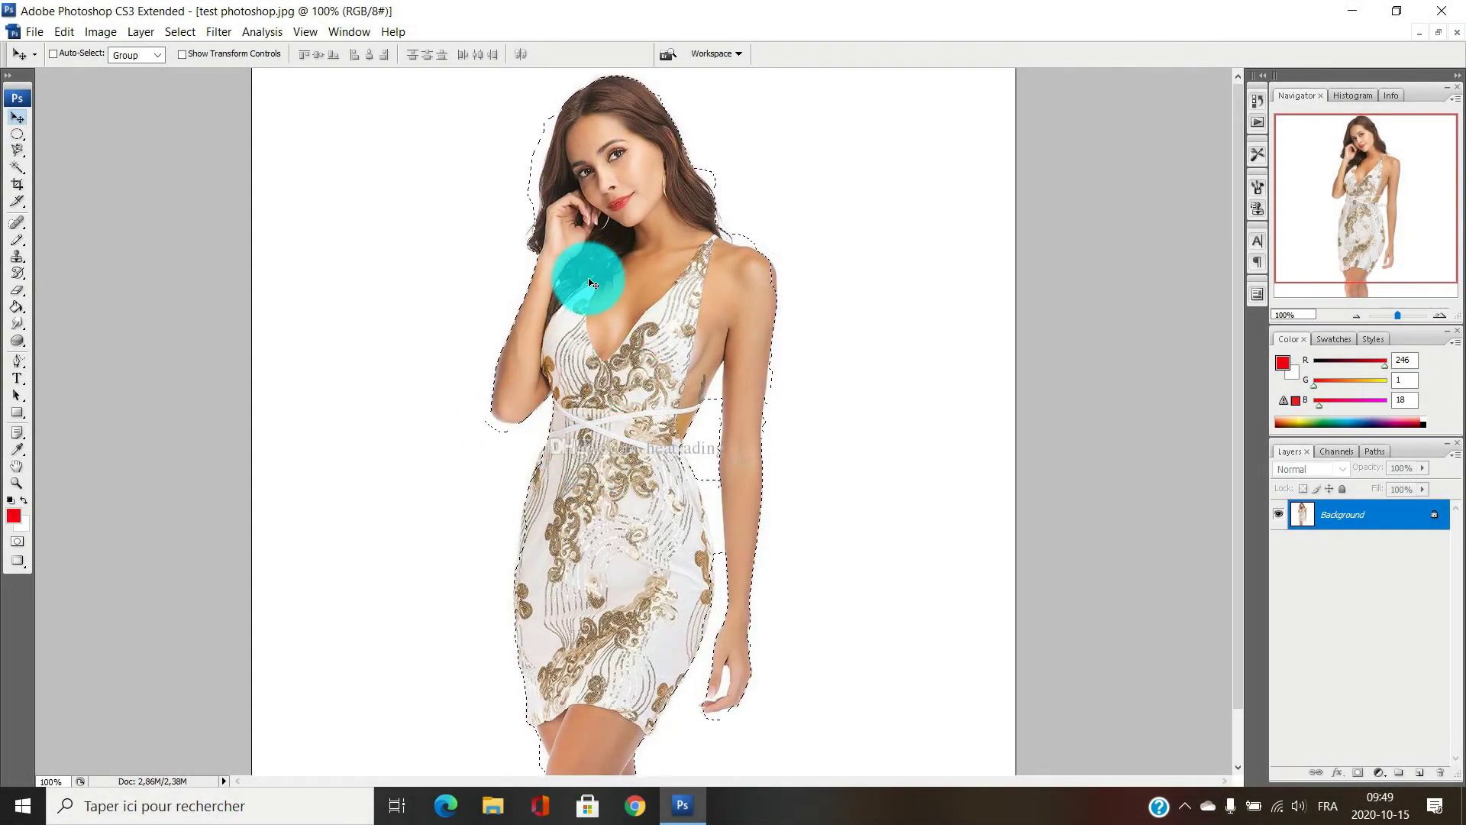
# - Place the beach and woman photos in floating windows, copy the selected woman into the beach photo, and maximize the beach image
pyautogui.click(1438, 34)
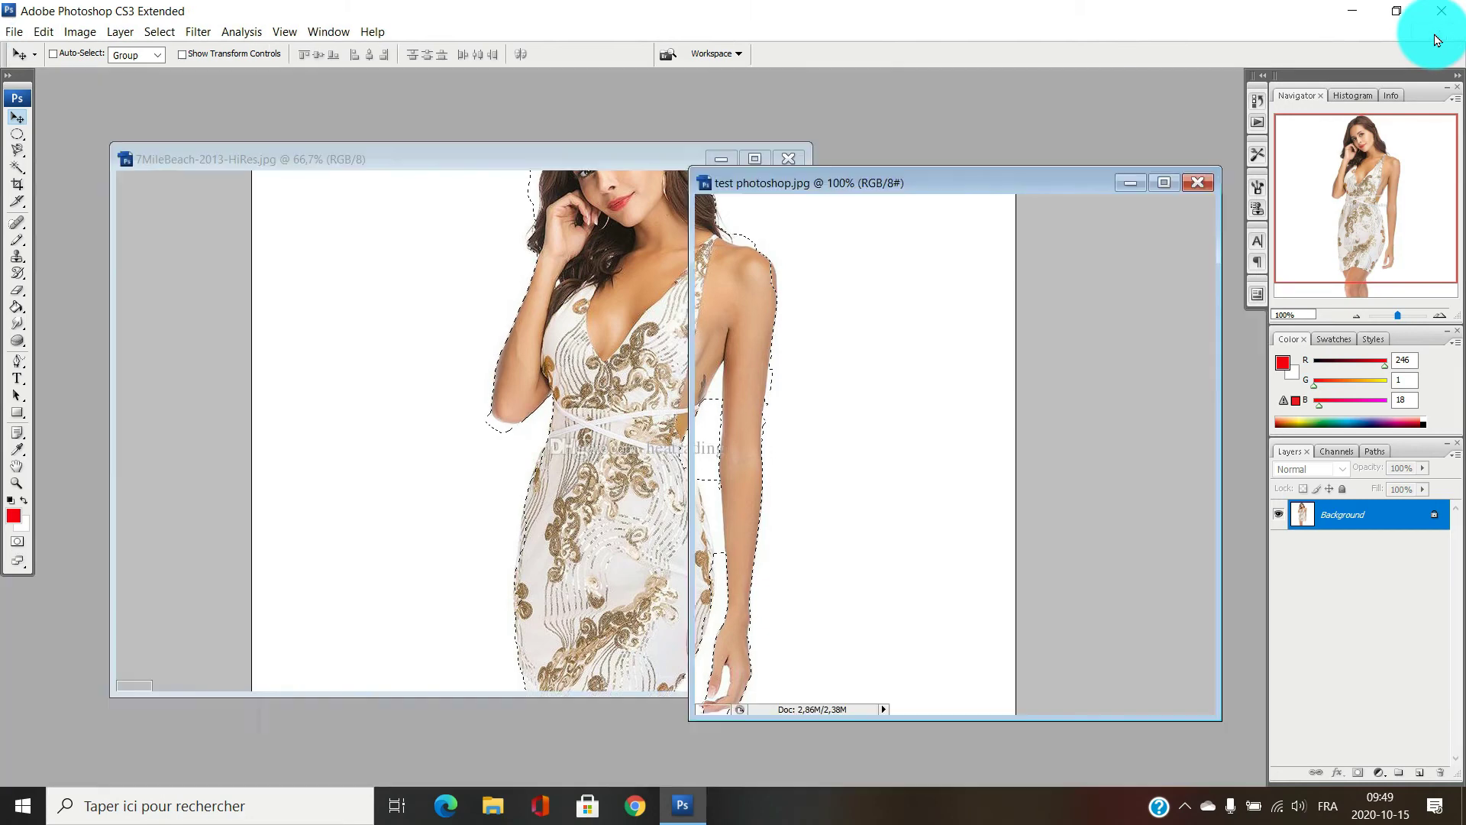
pyautogui.moveTo(954, 202); pyautogui.dragTo(957, 206)
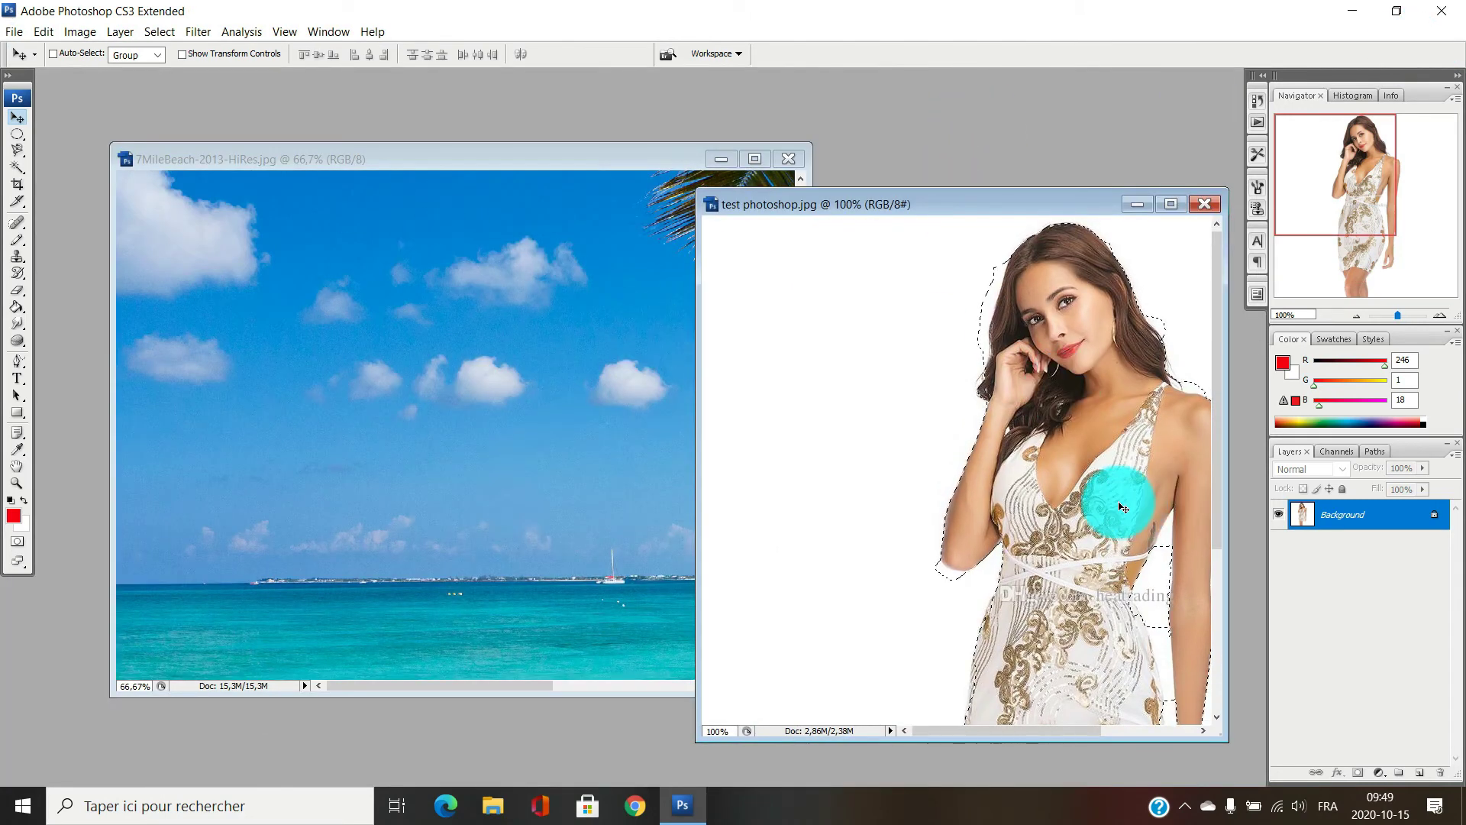
pyautogui.moveTo(1122, 507); pyautogui.dragTo(671, 532)
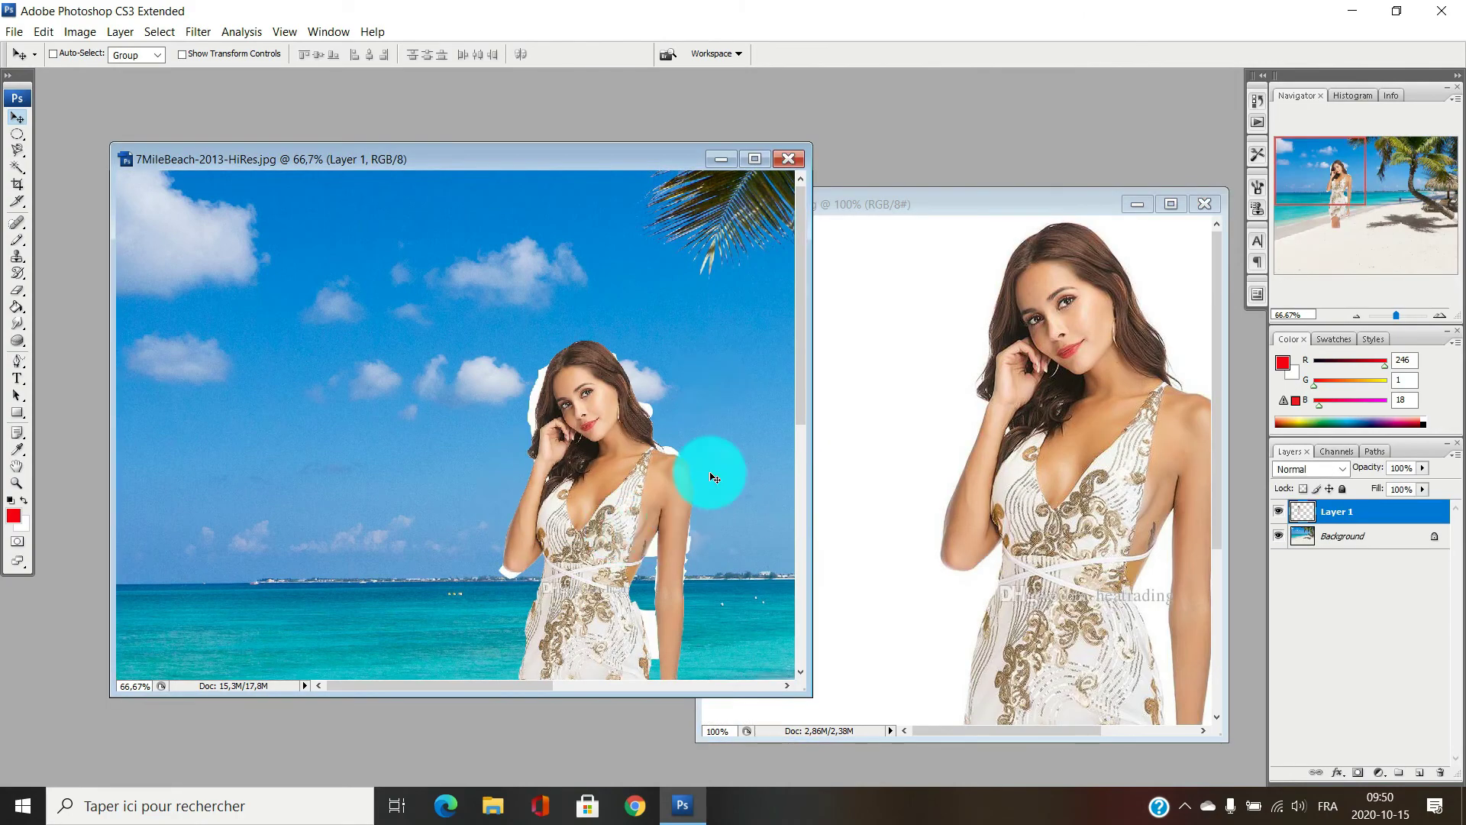
pyautogui.click(755, 159)
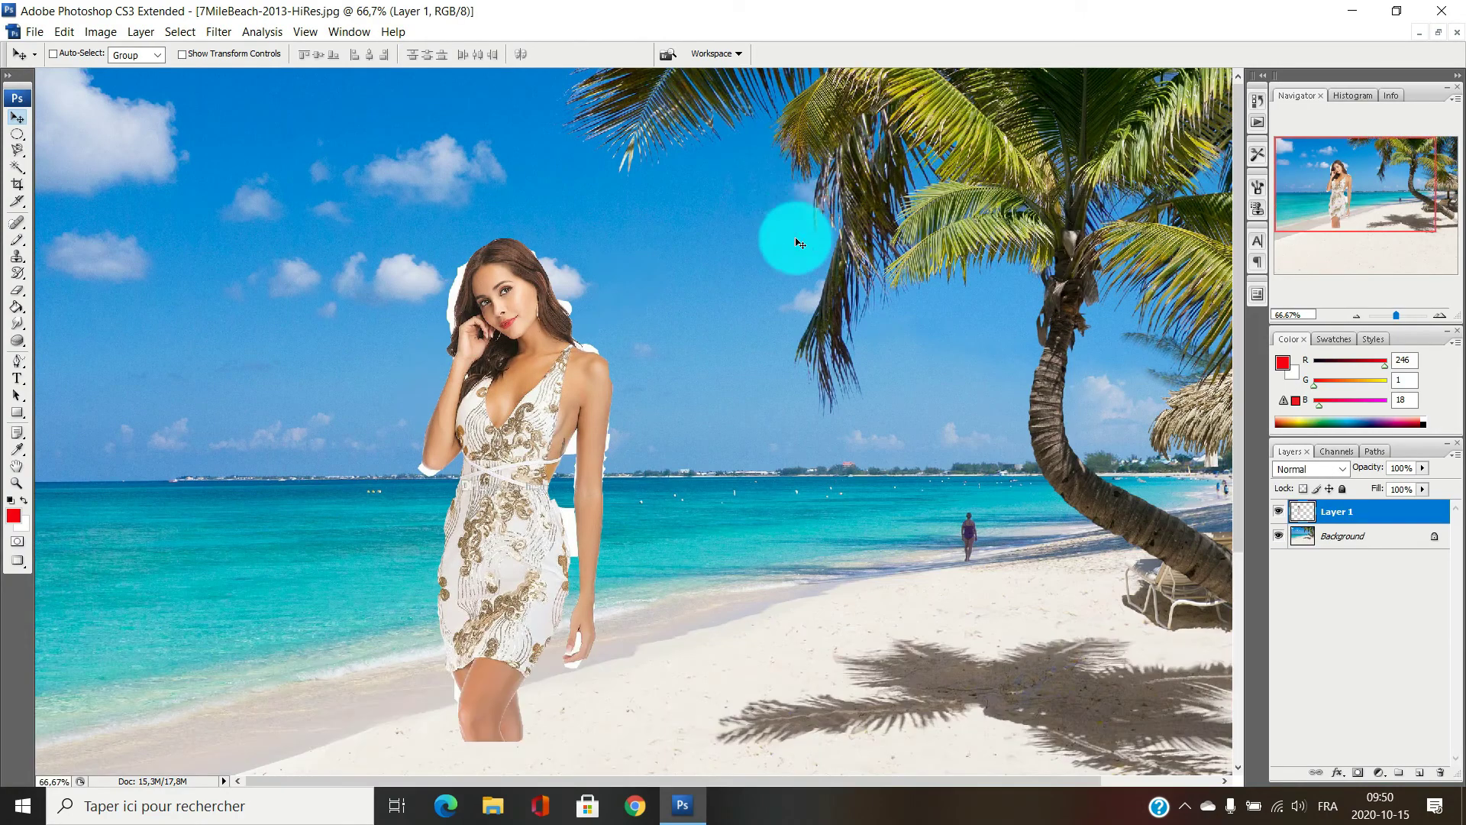
# - Switch to test photoshop.jpg and back to 7MileBeach-2013-HiRes.jpg, and move the woman toward the sand beside the palm's shadow
pyautogui.click(350, 32)
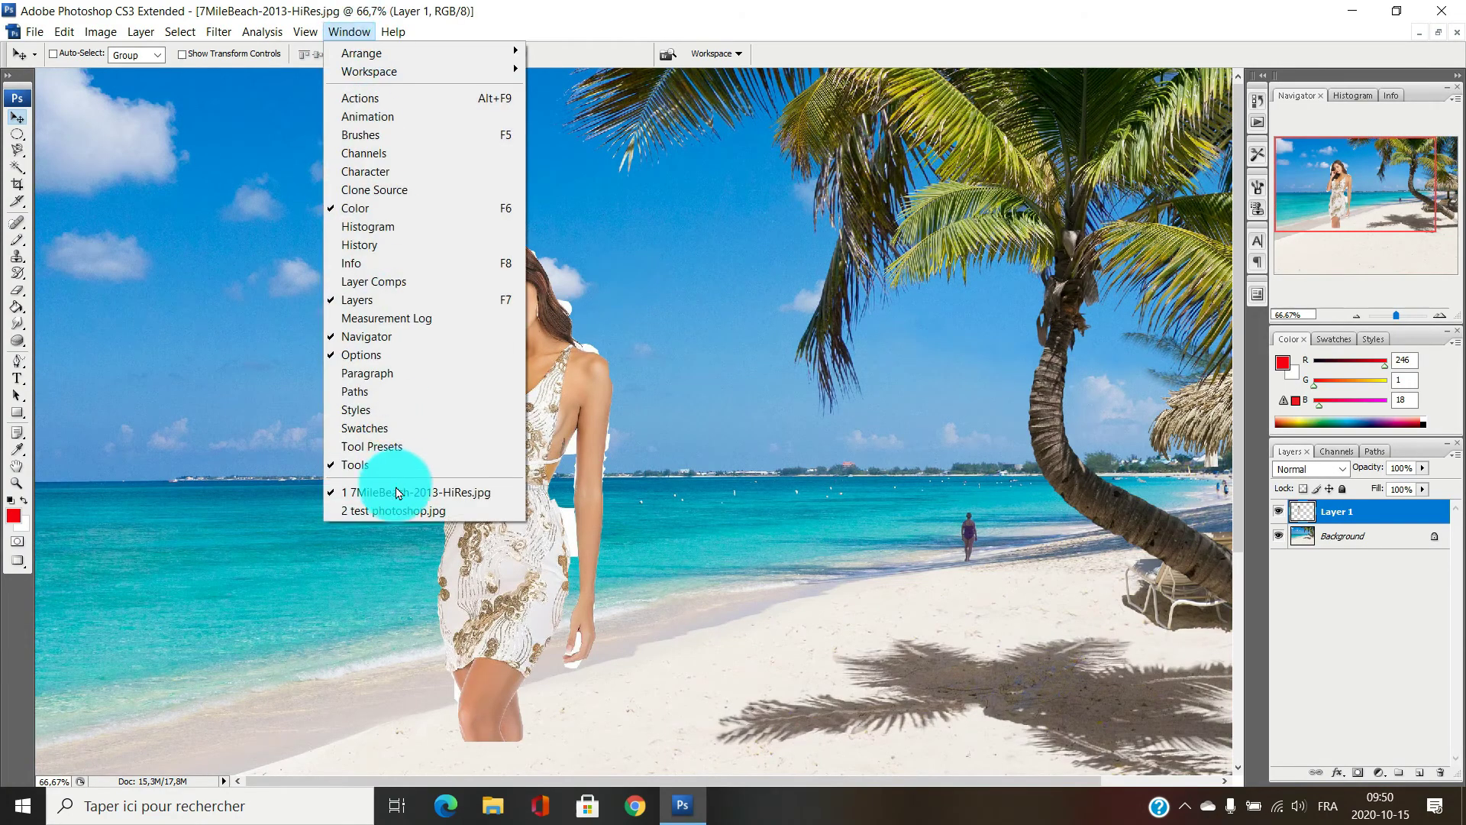
pyautogui.click(387, 508)
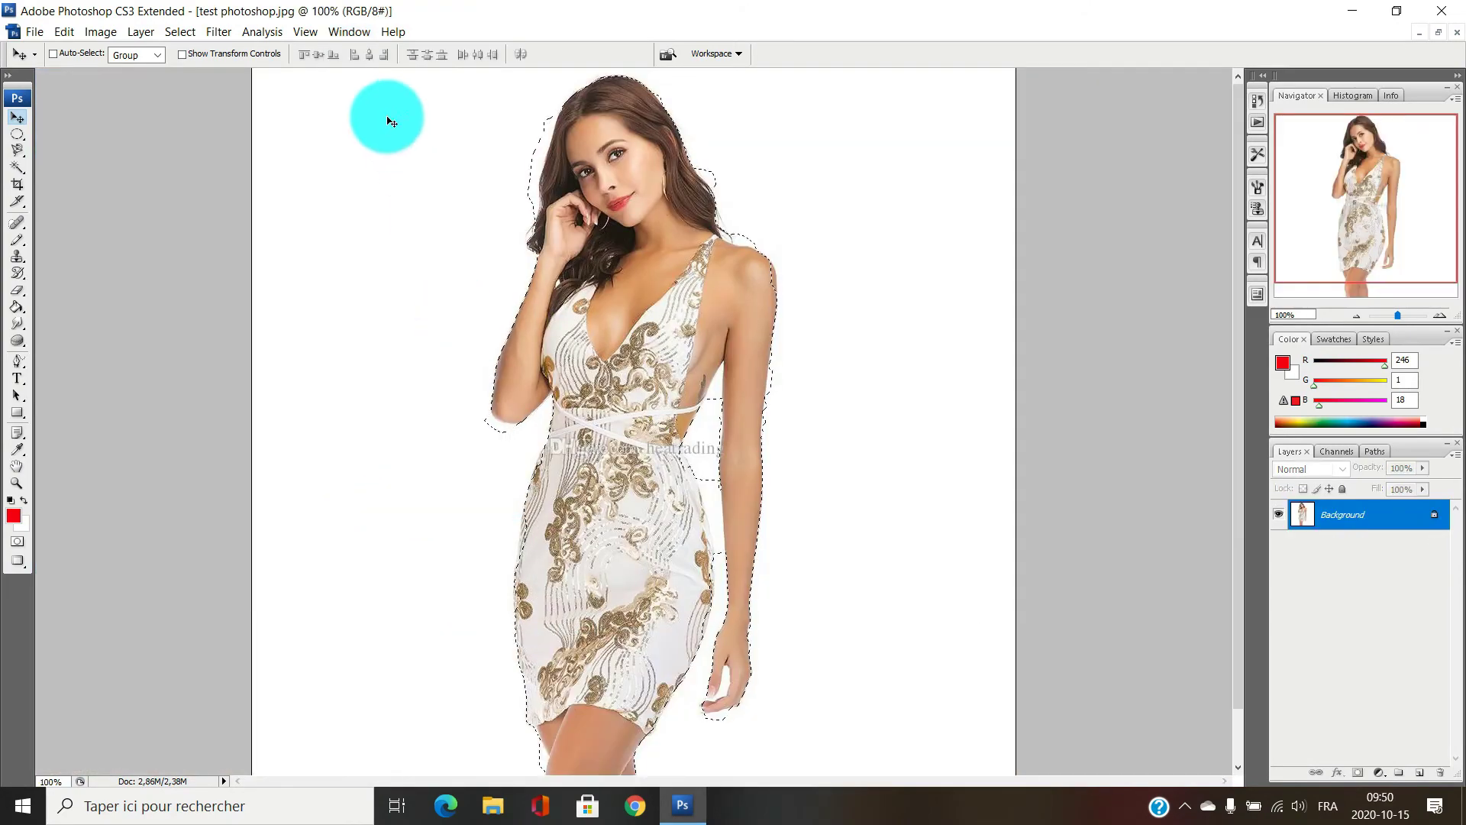
pyautogui.click(349, 32)
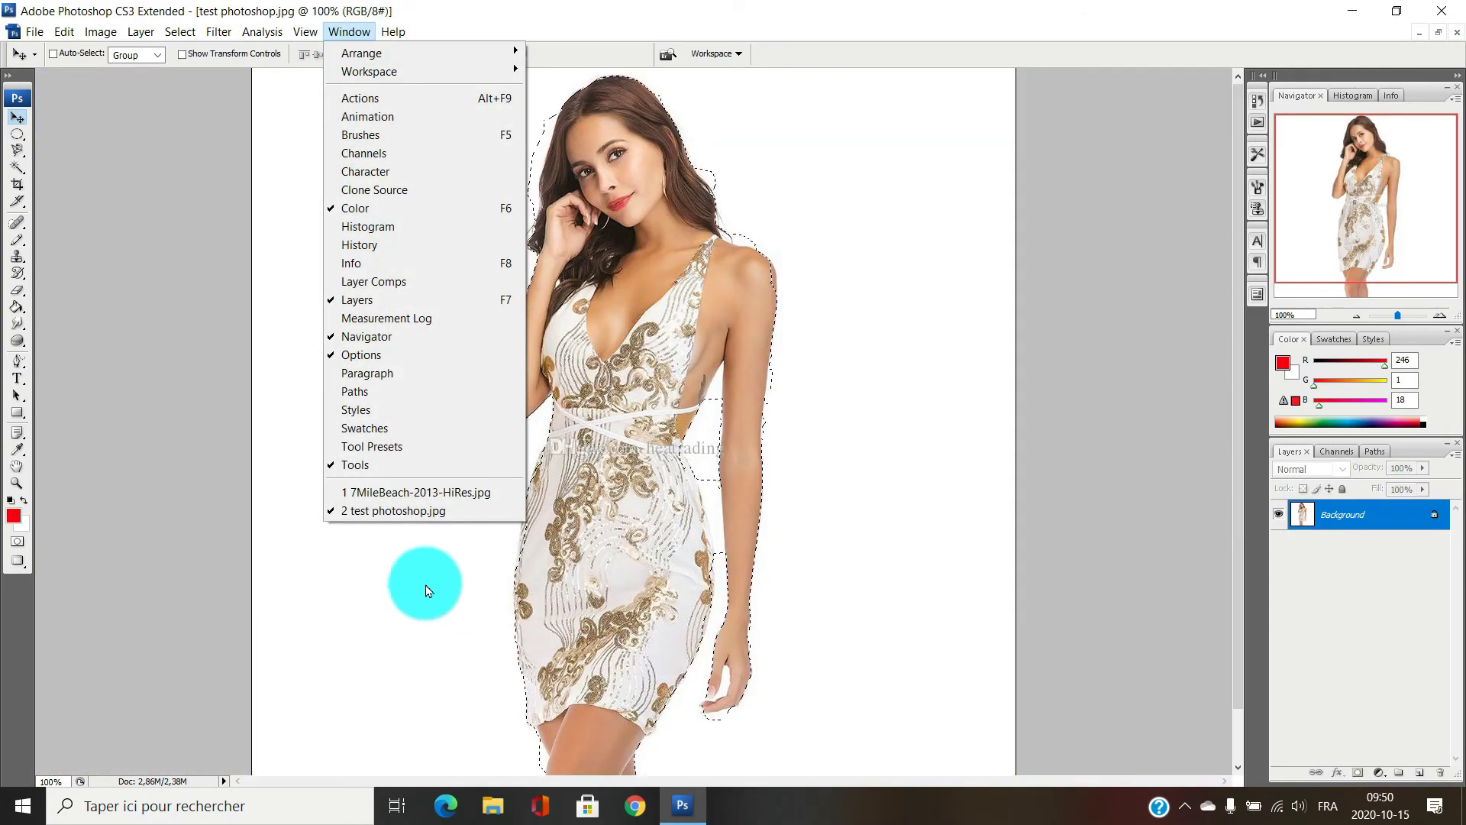
pyautogui.click(385, 495)
pyautogui.moveTo(524, 549); pyautogui.dragTo(752, 604)
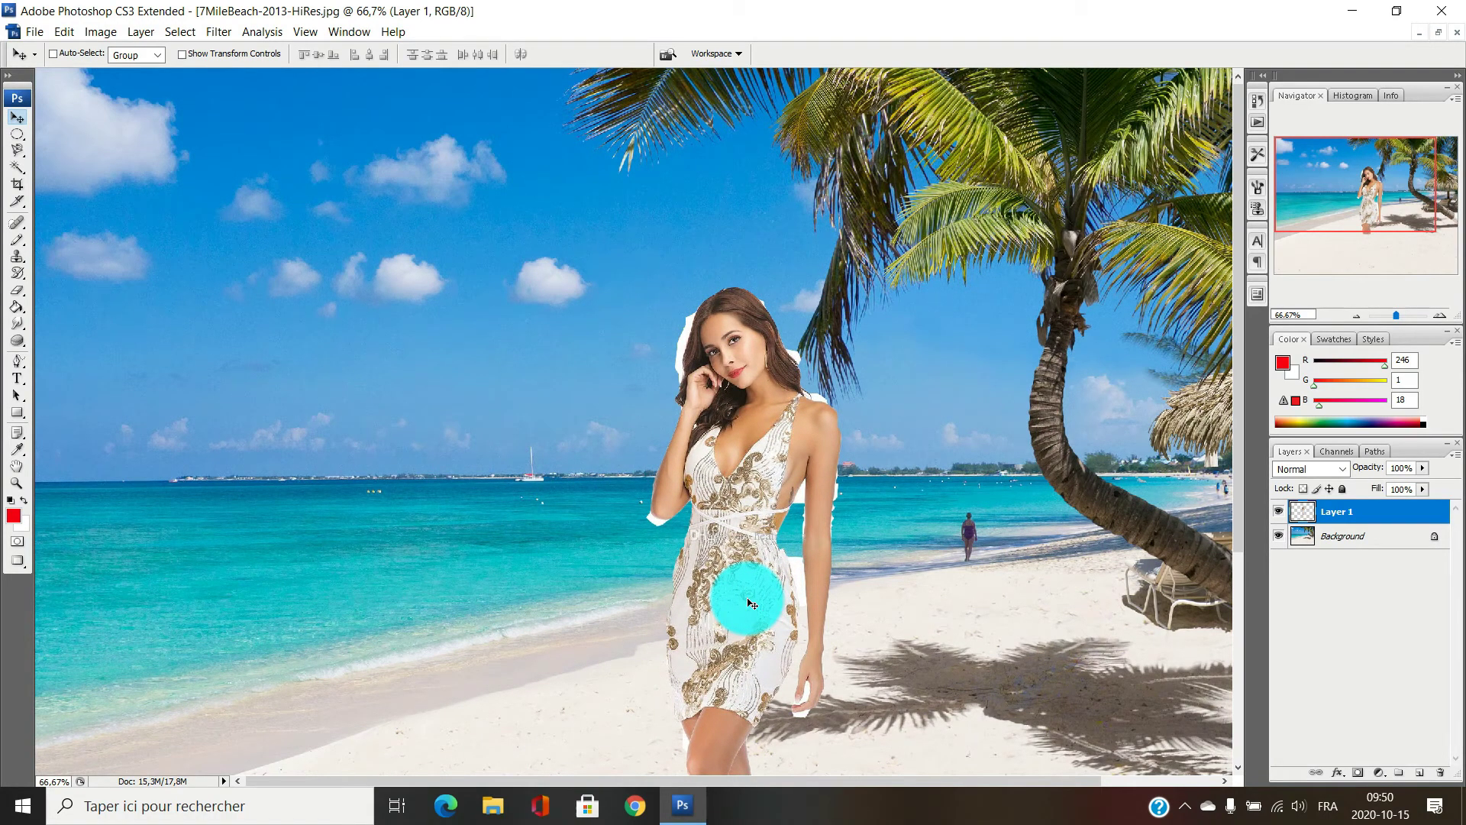
# - Free Transform the woman's layer to about 111.9% width and 104.6% height, positioned over the shoreline in front of the sailboat
pyautogui.hotkey('ctrl', 't')
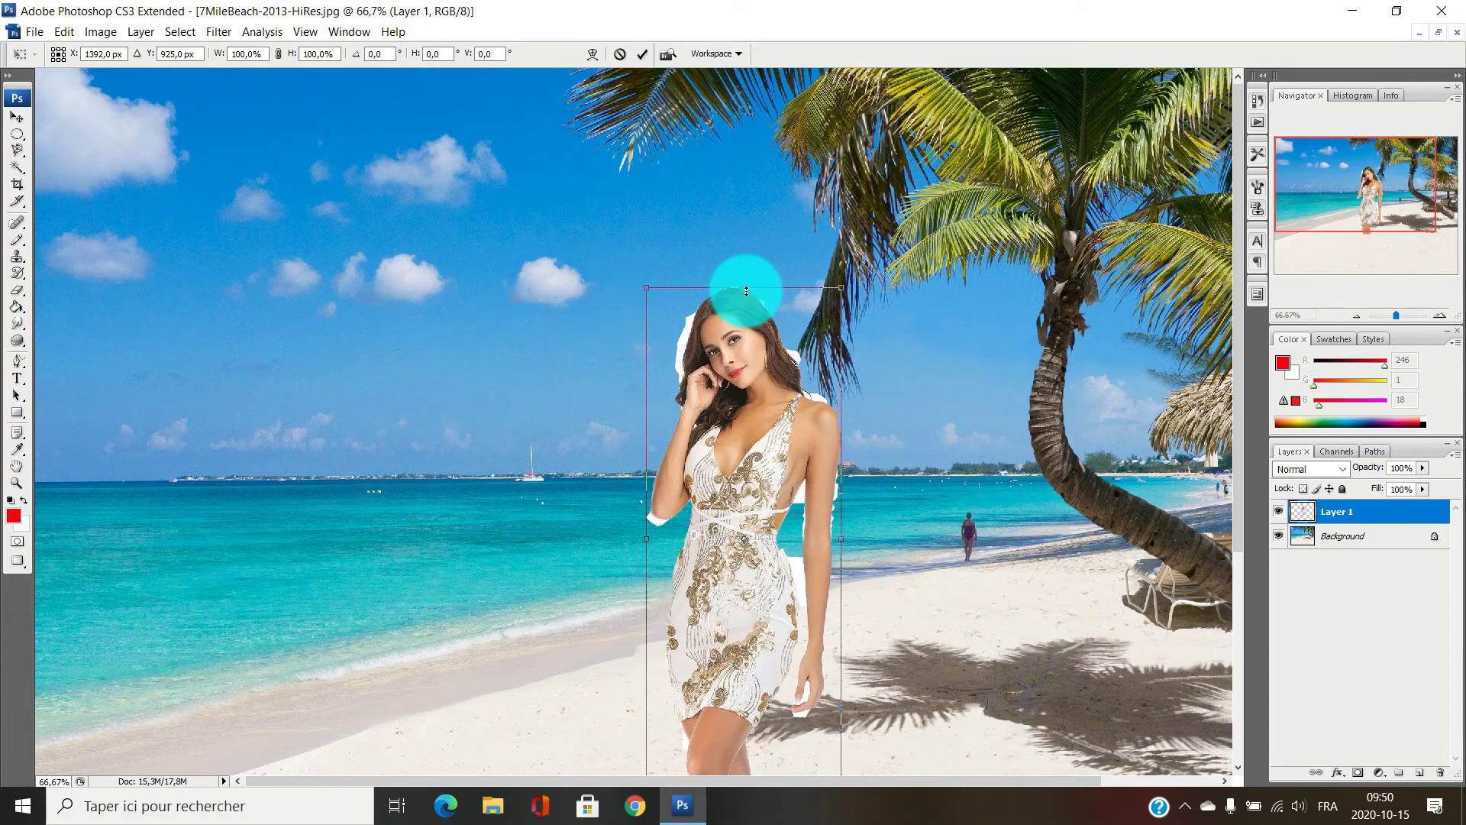
pyautogui.moveTo(746, 286)
pyautogui.mouseDown()
pyautogui.moveTo(753, 229)
pyautogui.moveTo(746, 272)
pyautogui.mouseUp()
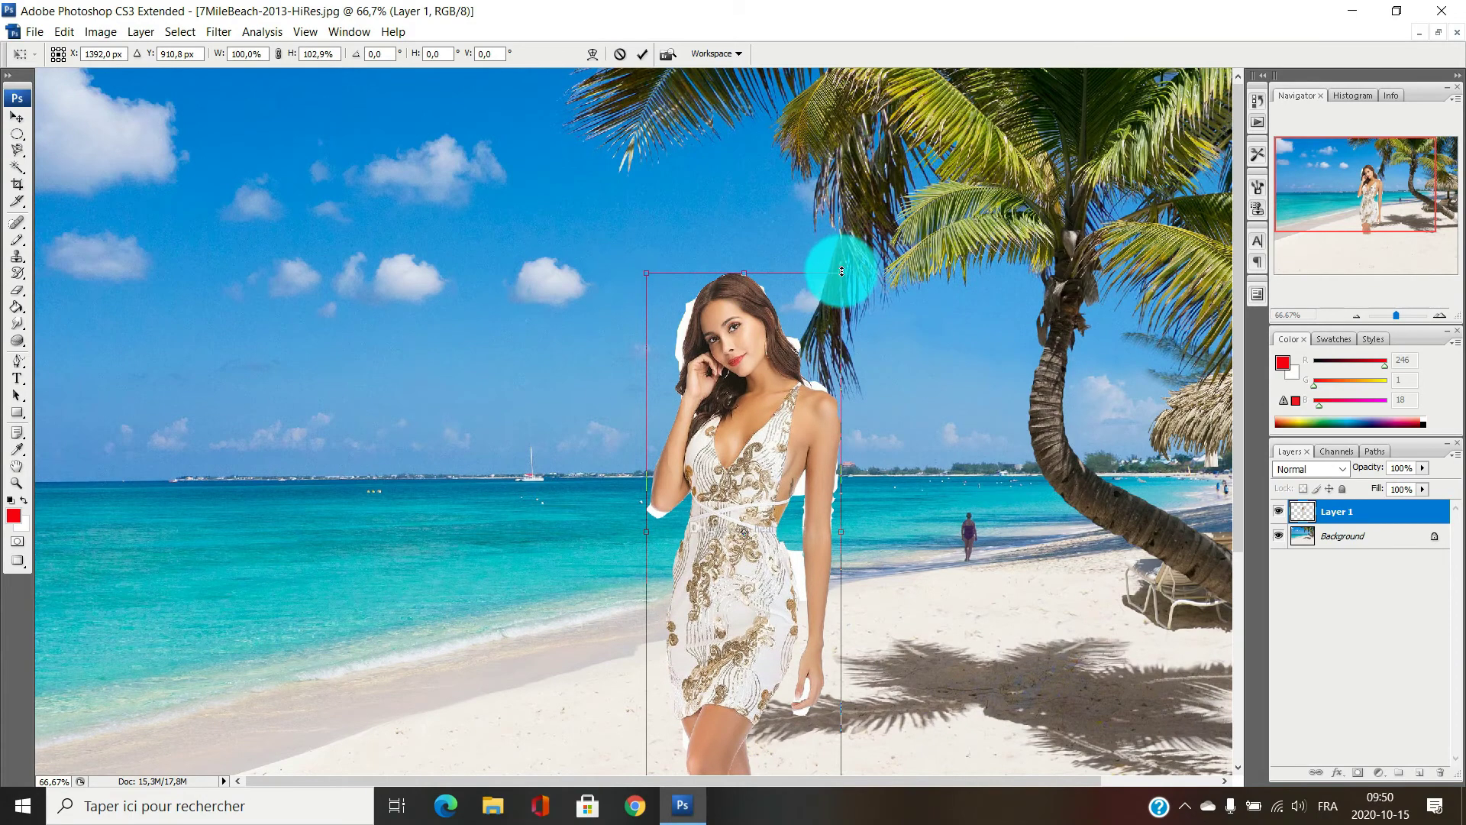
pyautogui.moveTo(842, 271); pyautogui.dragTo(918, 284)
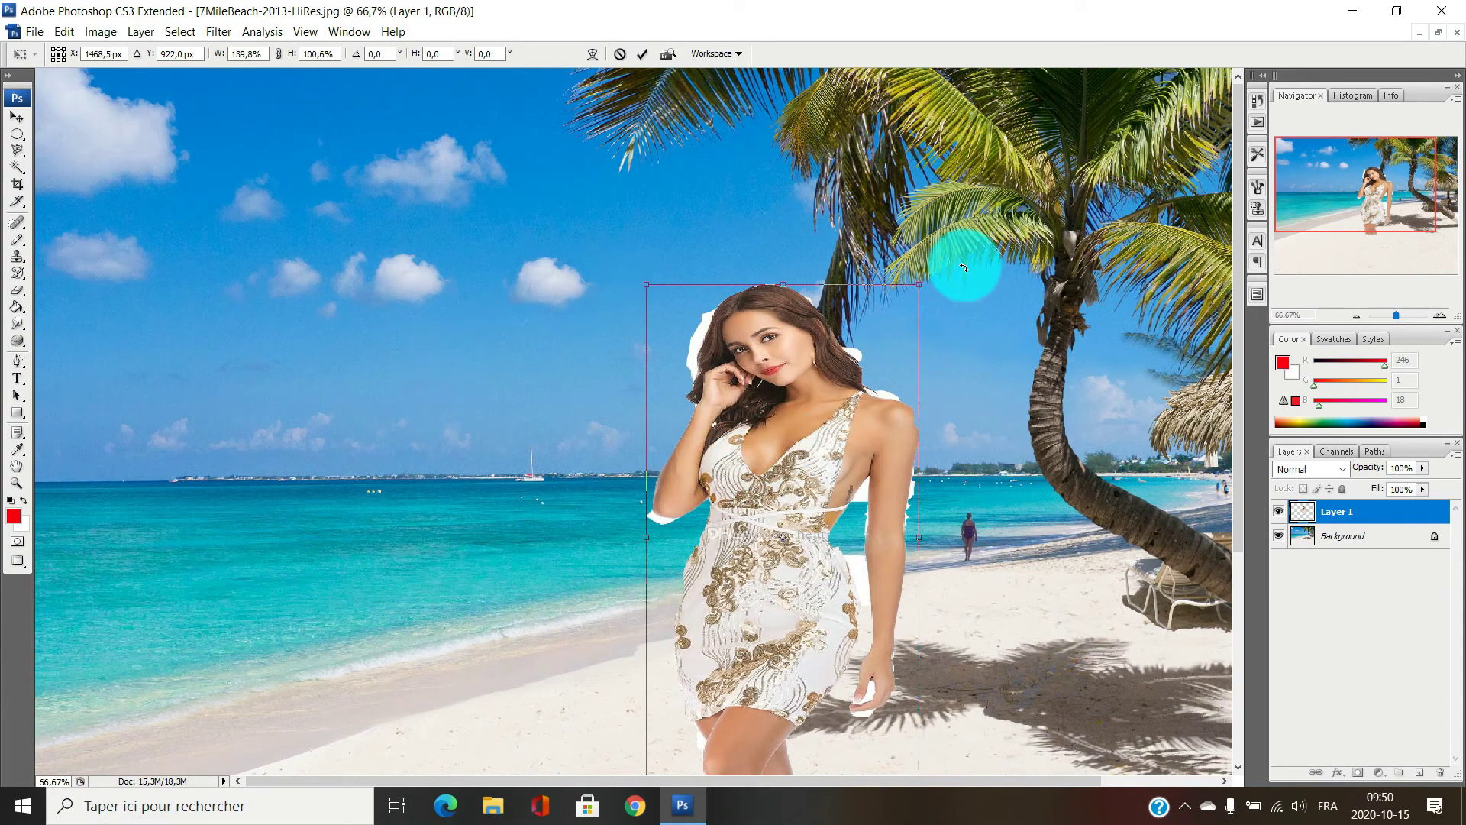
pyautogui.moveTo(918, 286); pyautogui.dragTo(851, 285)
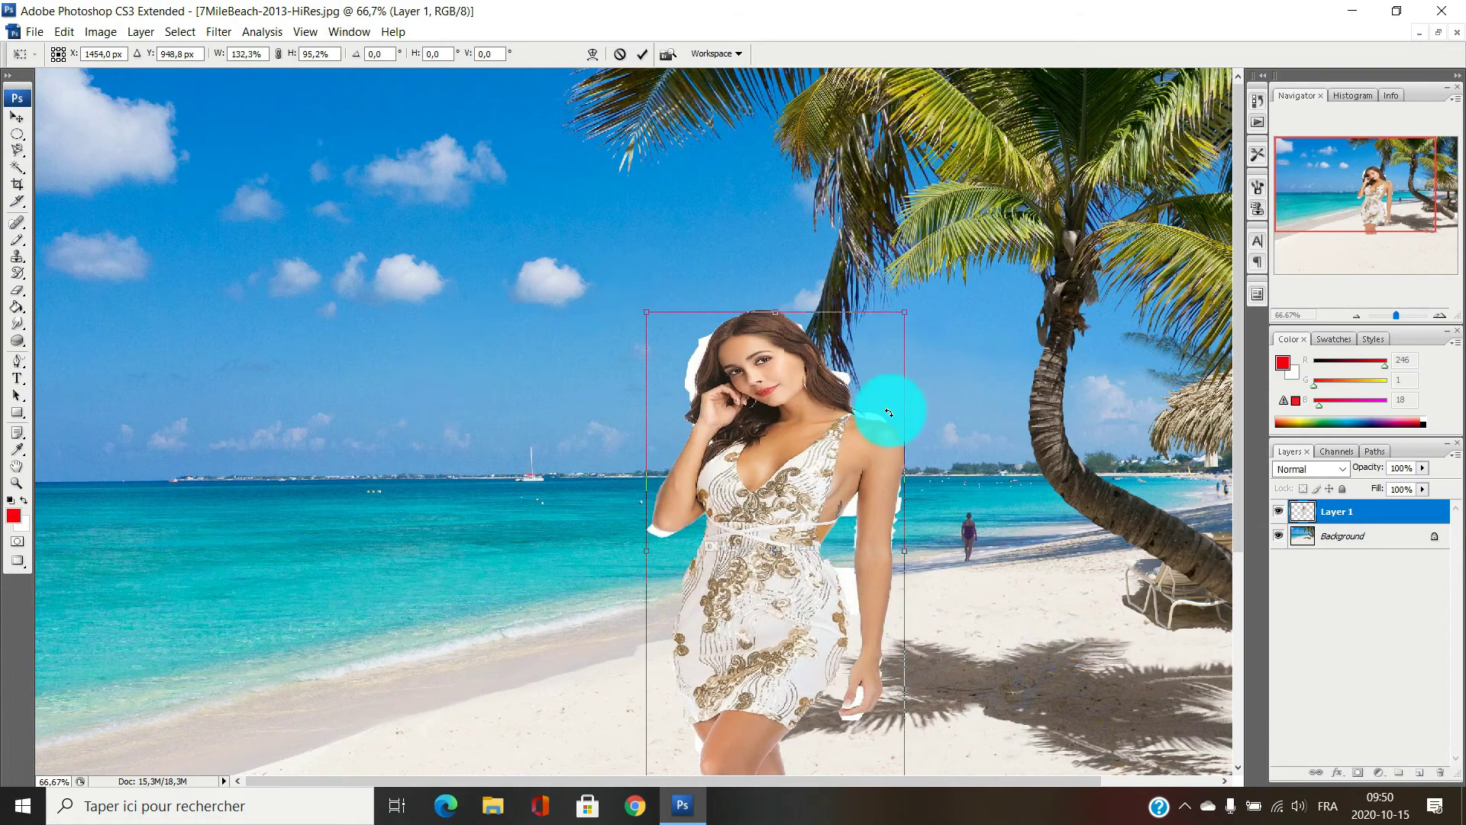
pyautogui.moveTo(902, 550); pyautogui.dragTo(696, 544)
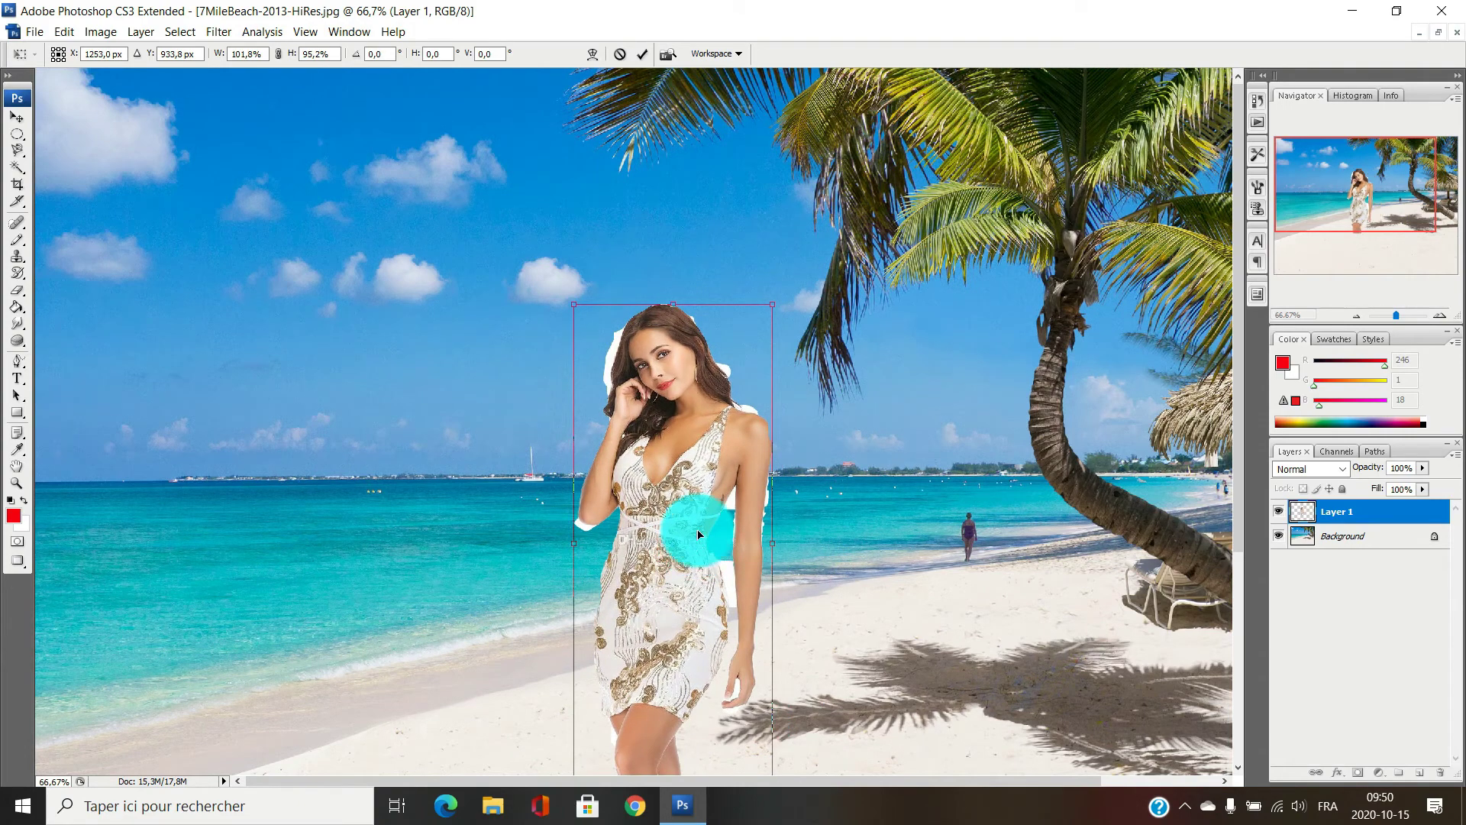
pyautogui.moveTo(571, 306); pyautogui.dragTo(537, 265)
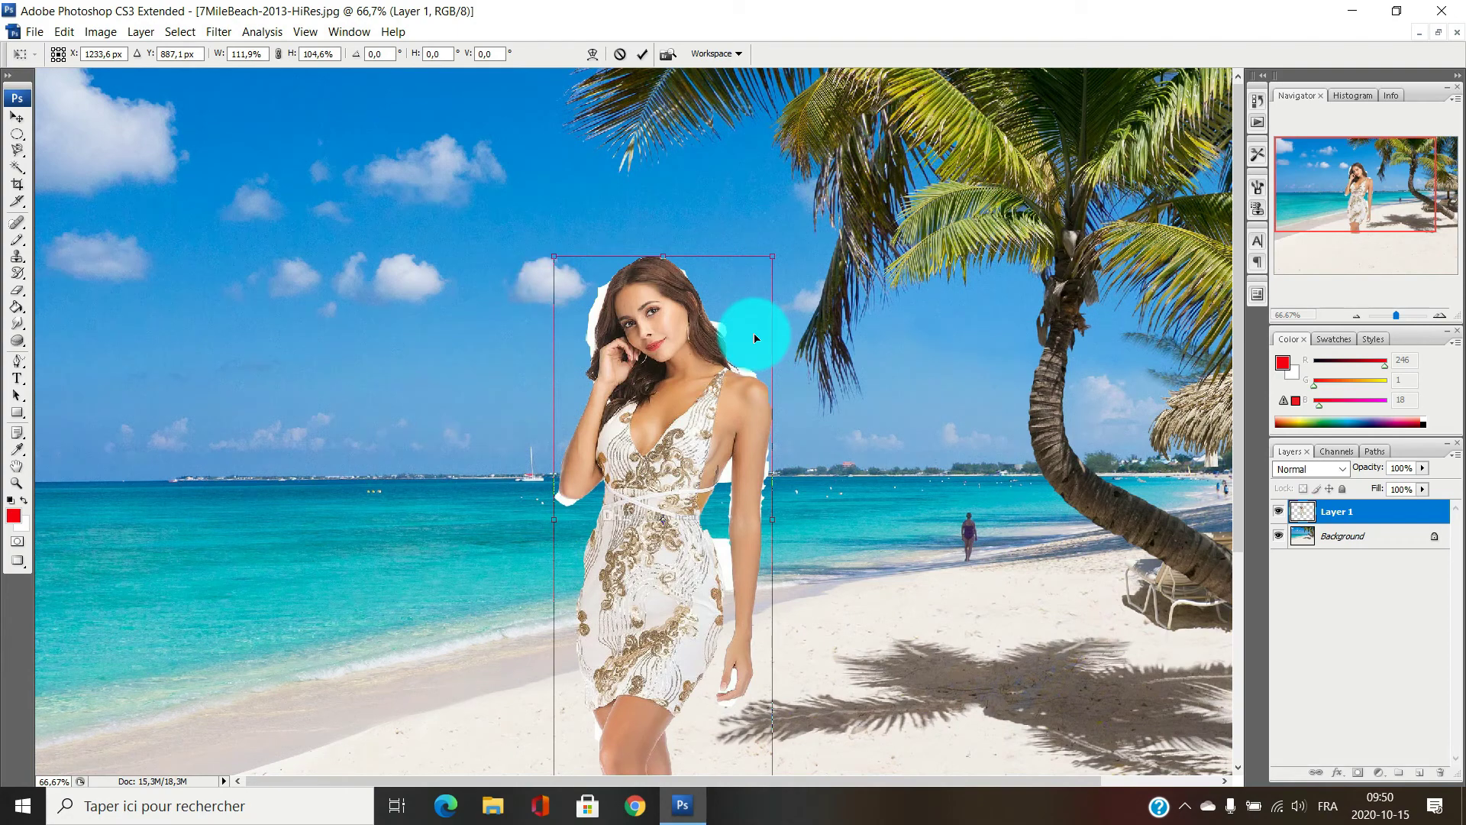
pyautogui.press('Return')
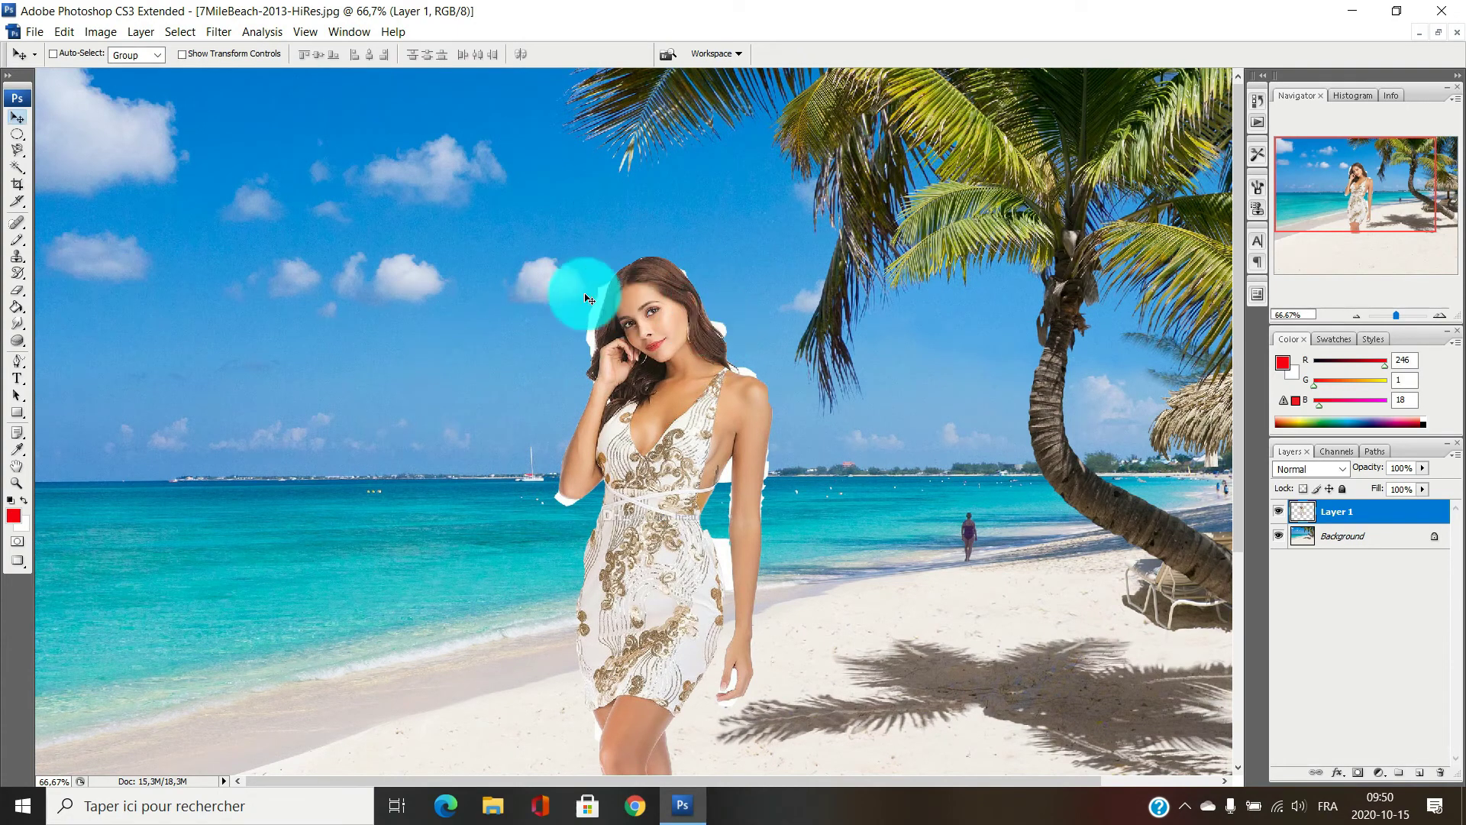
# - Remove the leftover white areas beside the woman's hair and bent elbow using the Magic Wand at tolerance 32
pyautogui.click(16, 169)
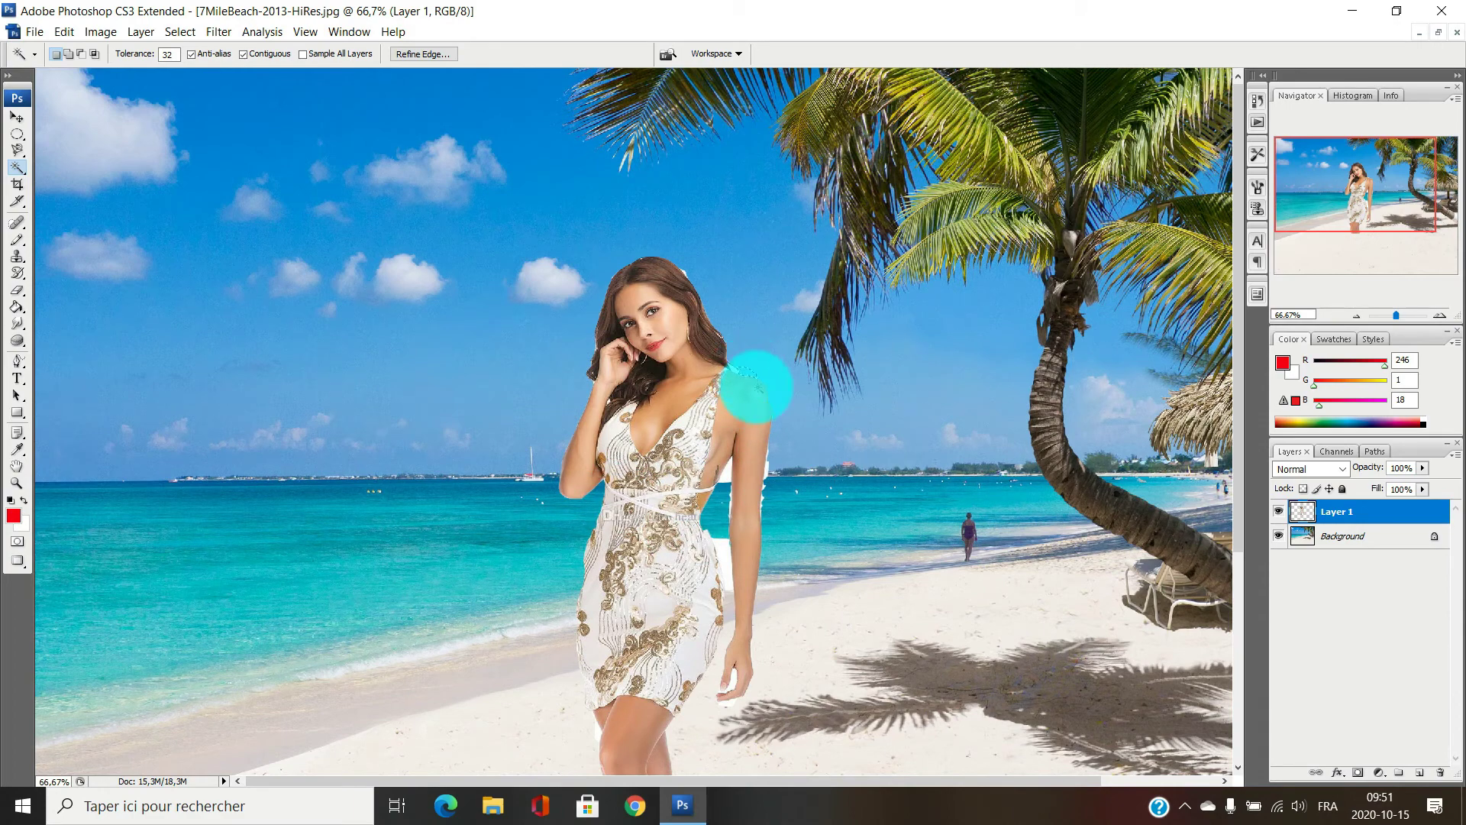
pyautogui.press('v')
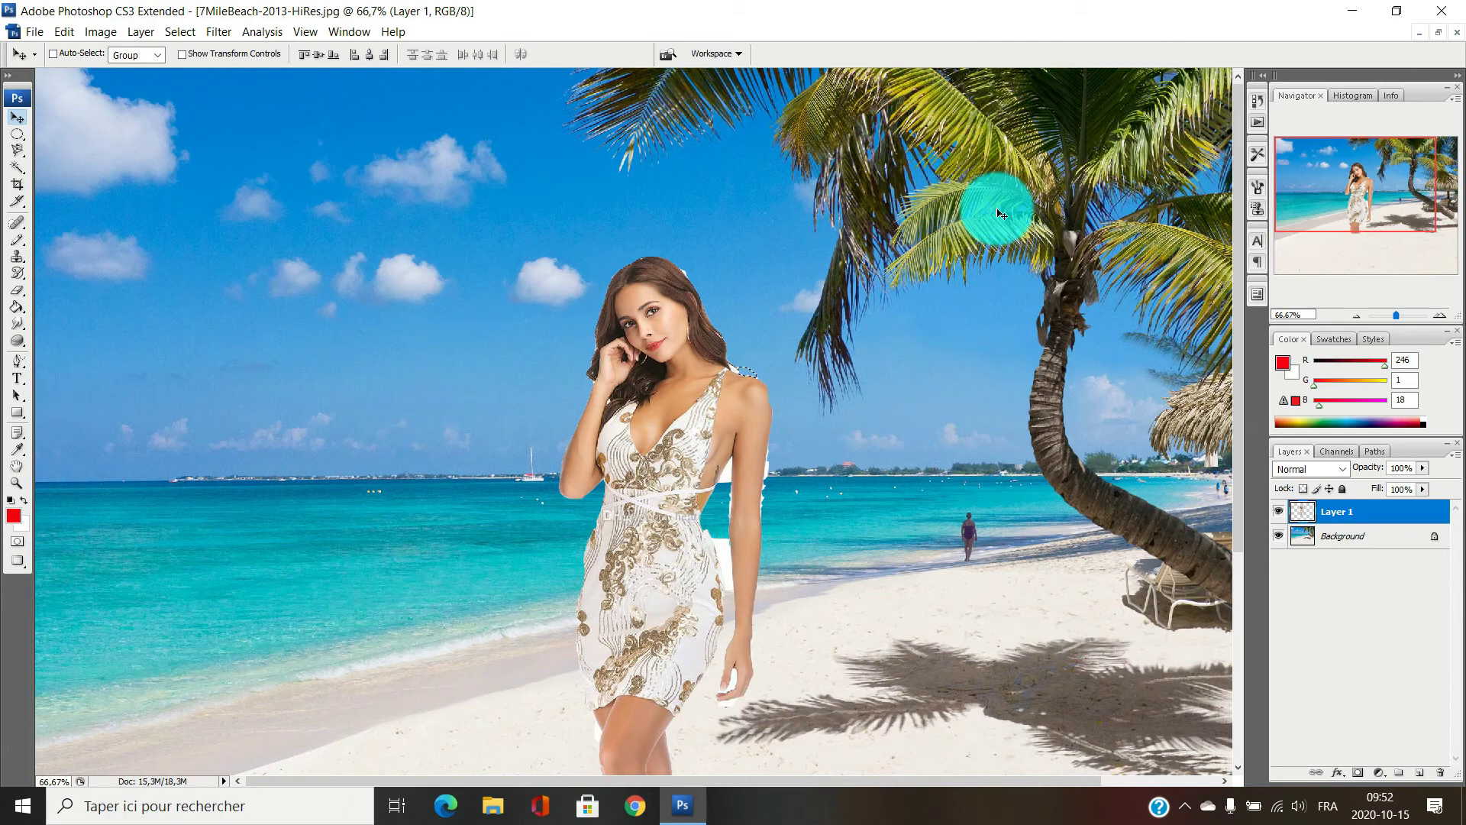
# - Bring test photoshop.jpg back up in a maximized window
pyautogui.click(1437, 36)
pyautogui.moveTo(925, 206); pyautogui.dragTo(573, 160)
pyautogui.click(815, 155)
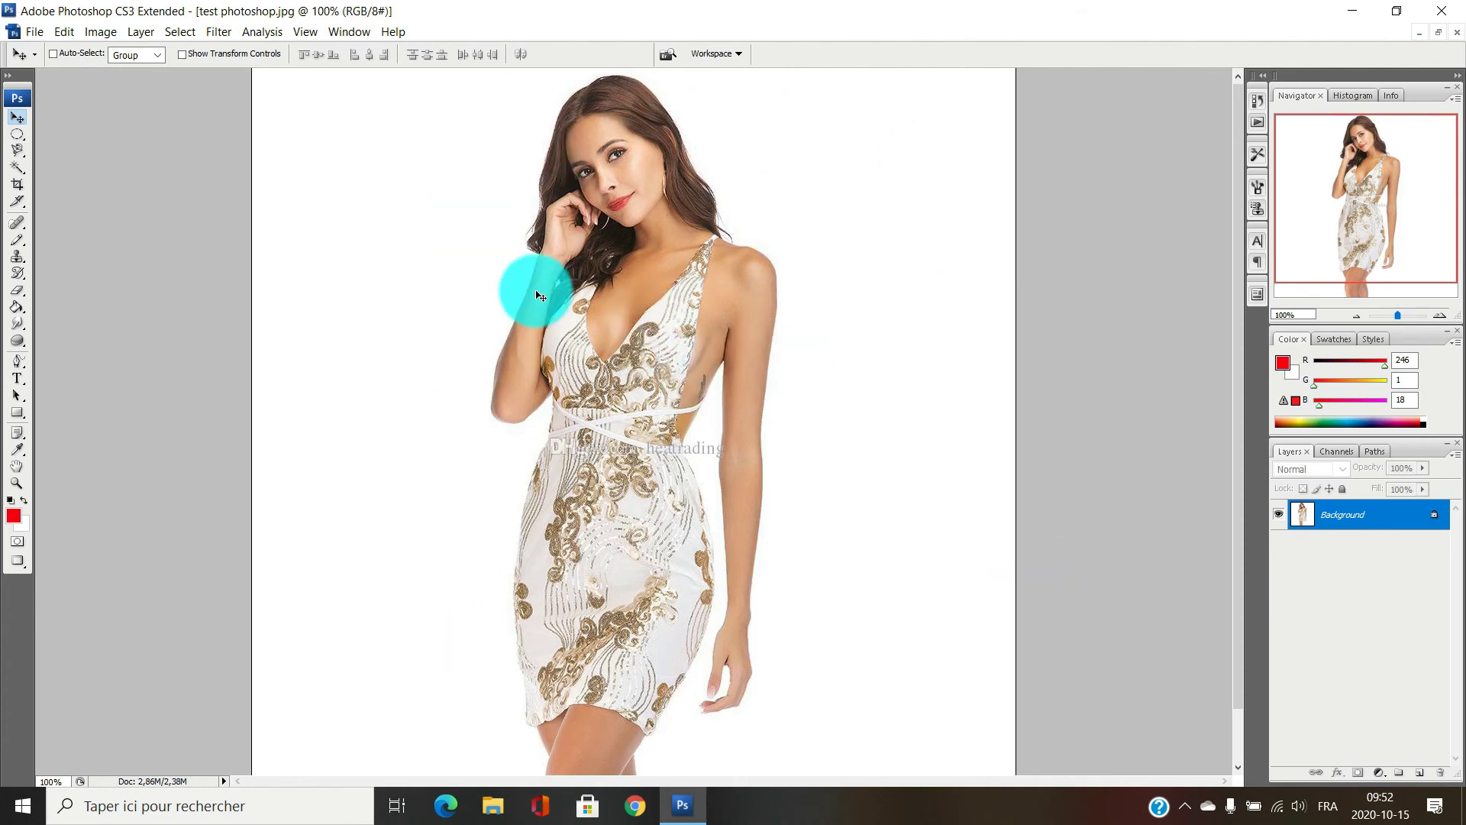
# - Open the photo in the Liquify filter and push the woman's waist inward with Forward Warp at brush size 115
pyautogui.click(226, 38)
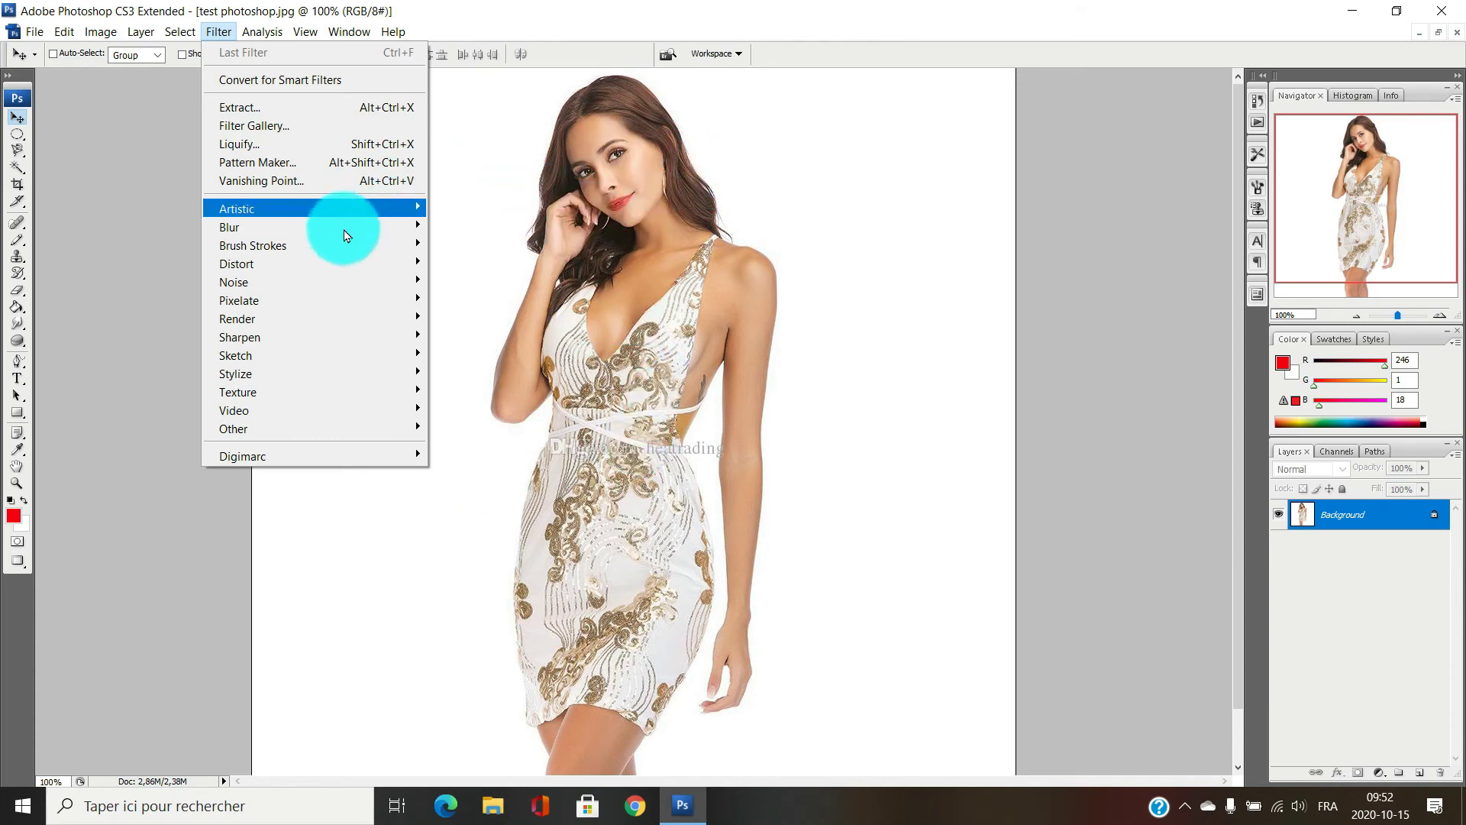
pyautogui.moveTo(321, 244)
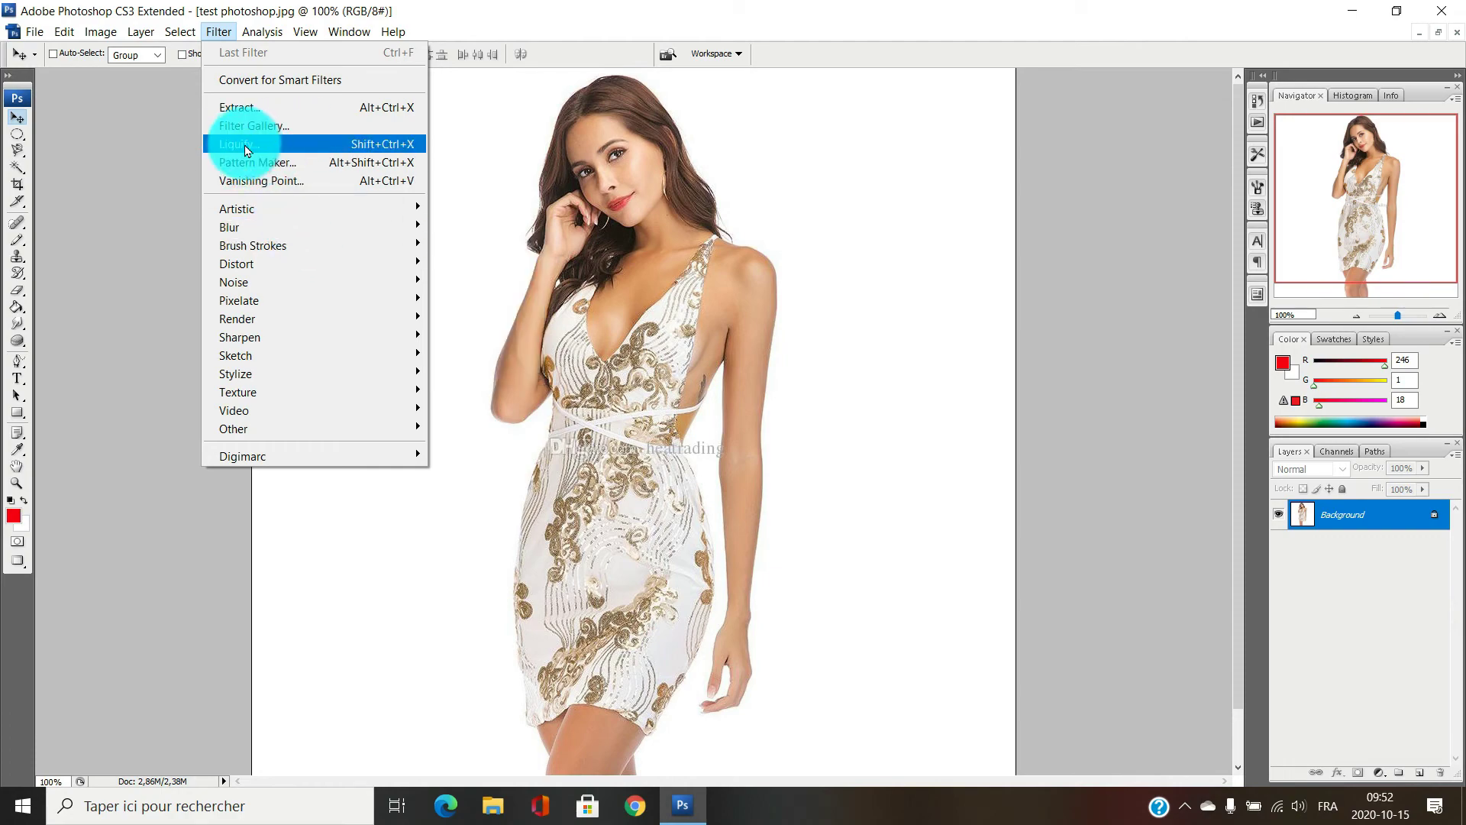
pyautogui.click(246, 145)
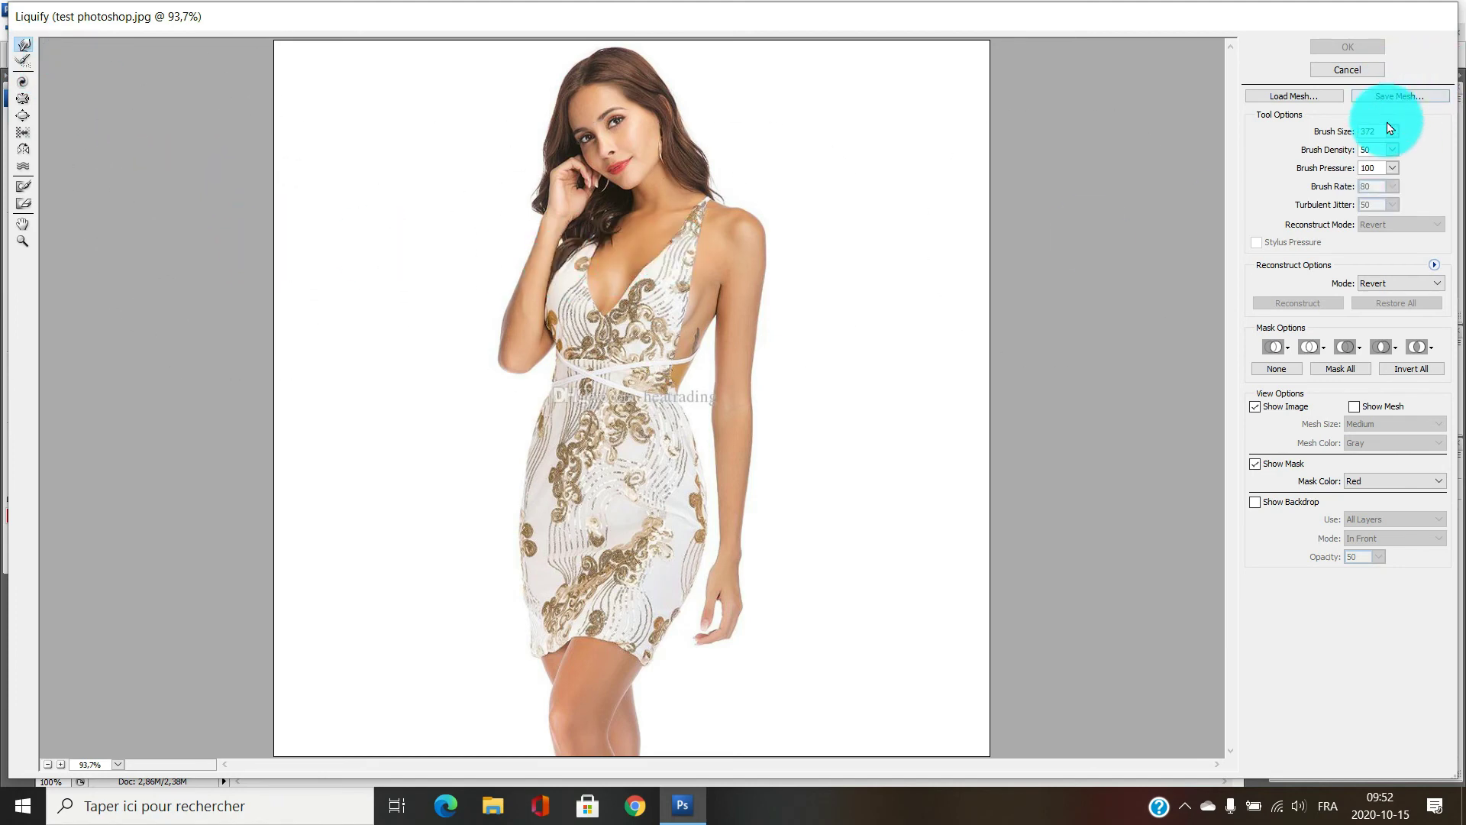
pyautogui.moveTo(1393, 132); pyautogui.dragTo(1330, 157)
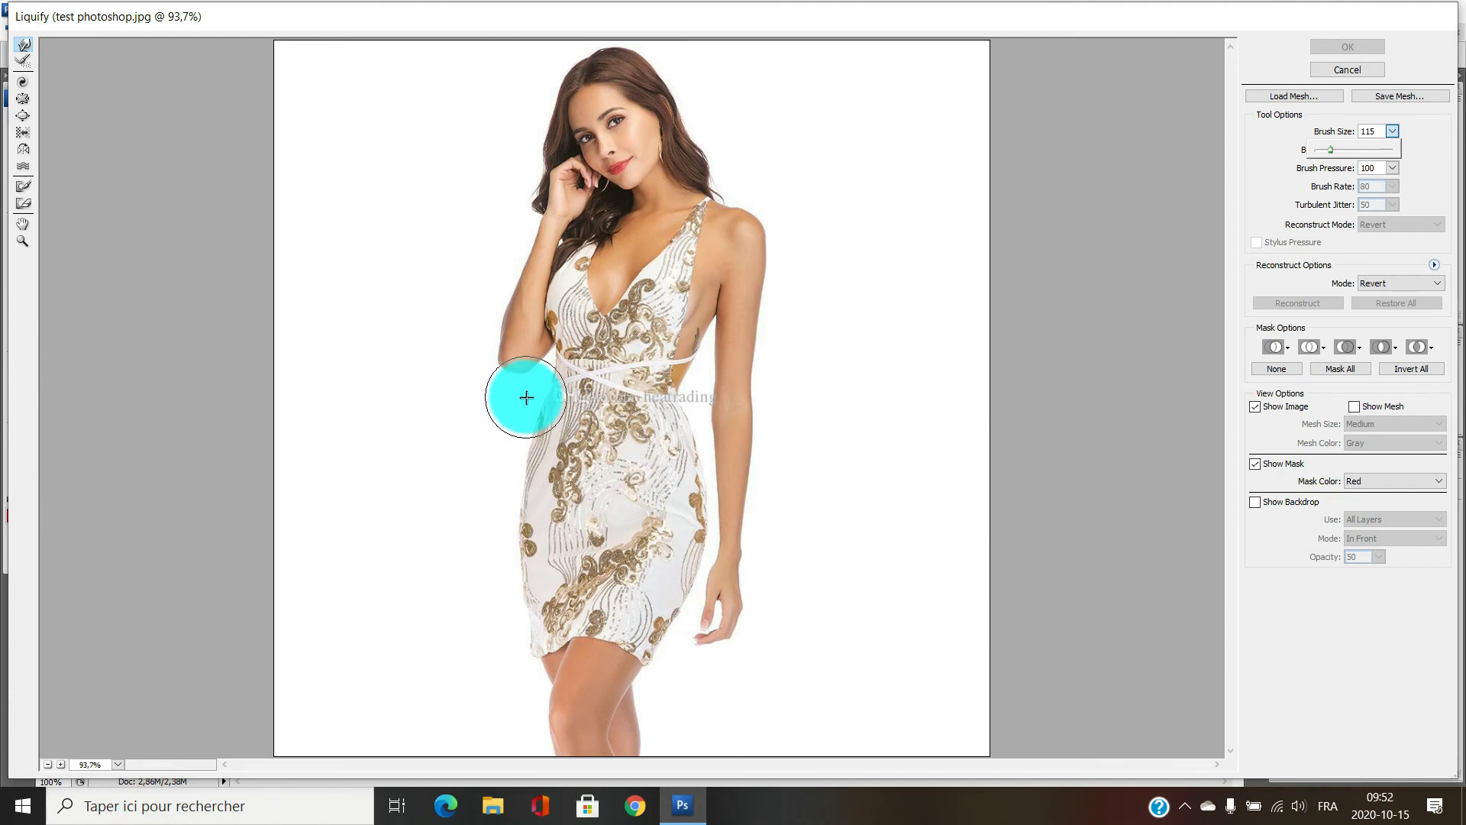
pyautogui.click(533, 392)
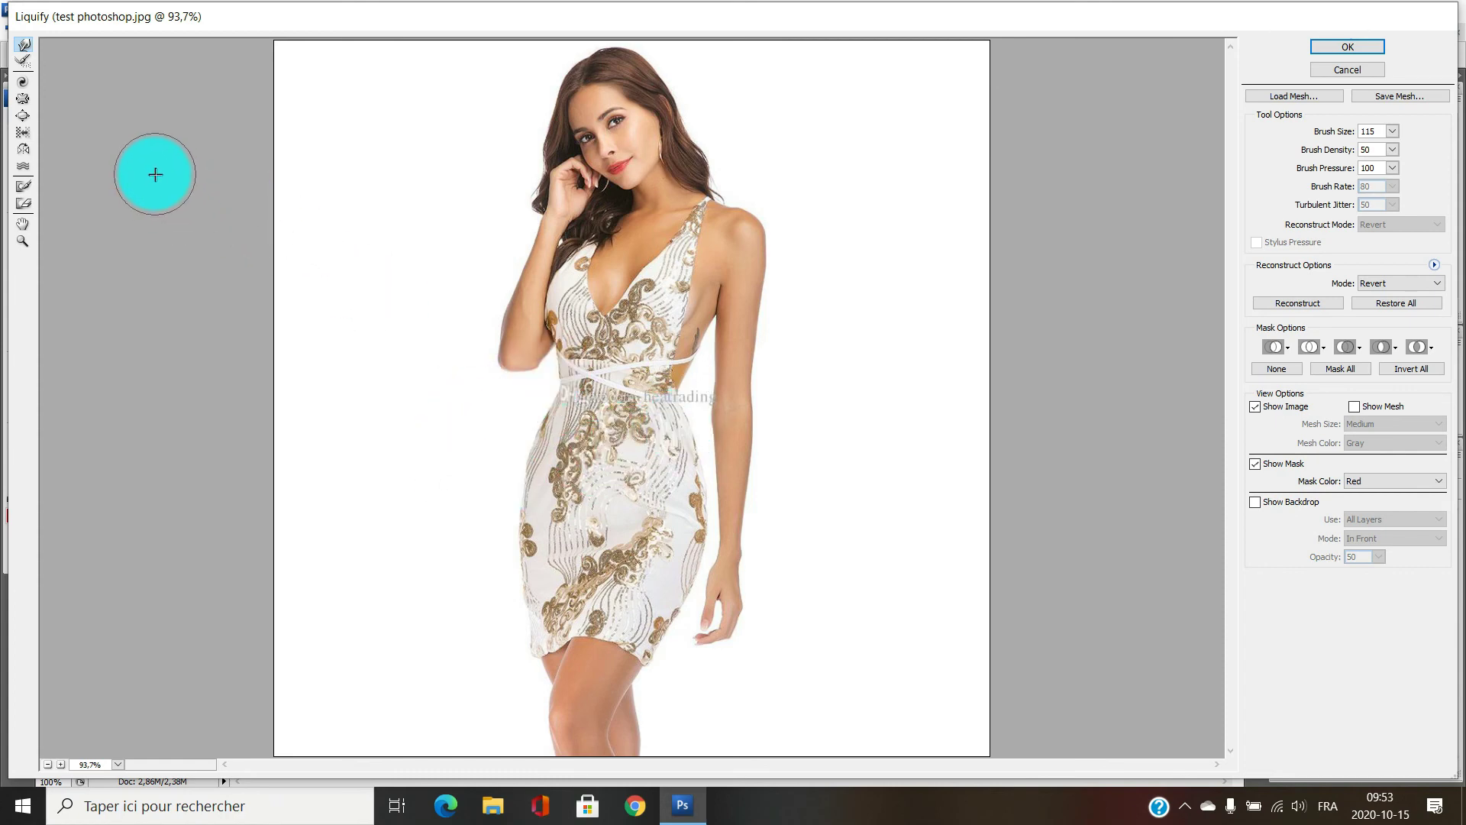
# - Widen the woman's straight upper arm with the Bloat tool at brush size 211, and slim it again with the Pucker tool
pyautogui.click(22, 118)
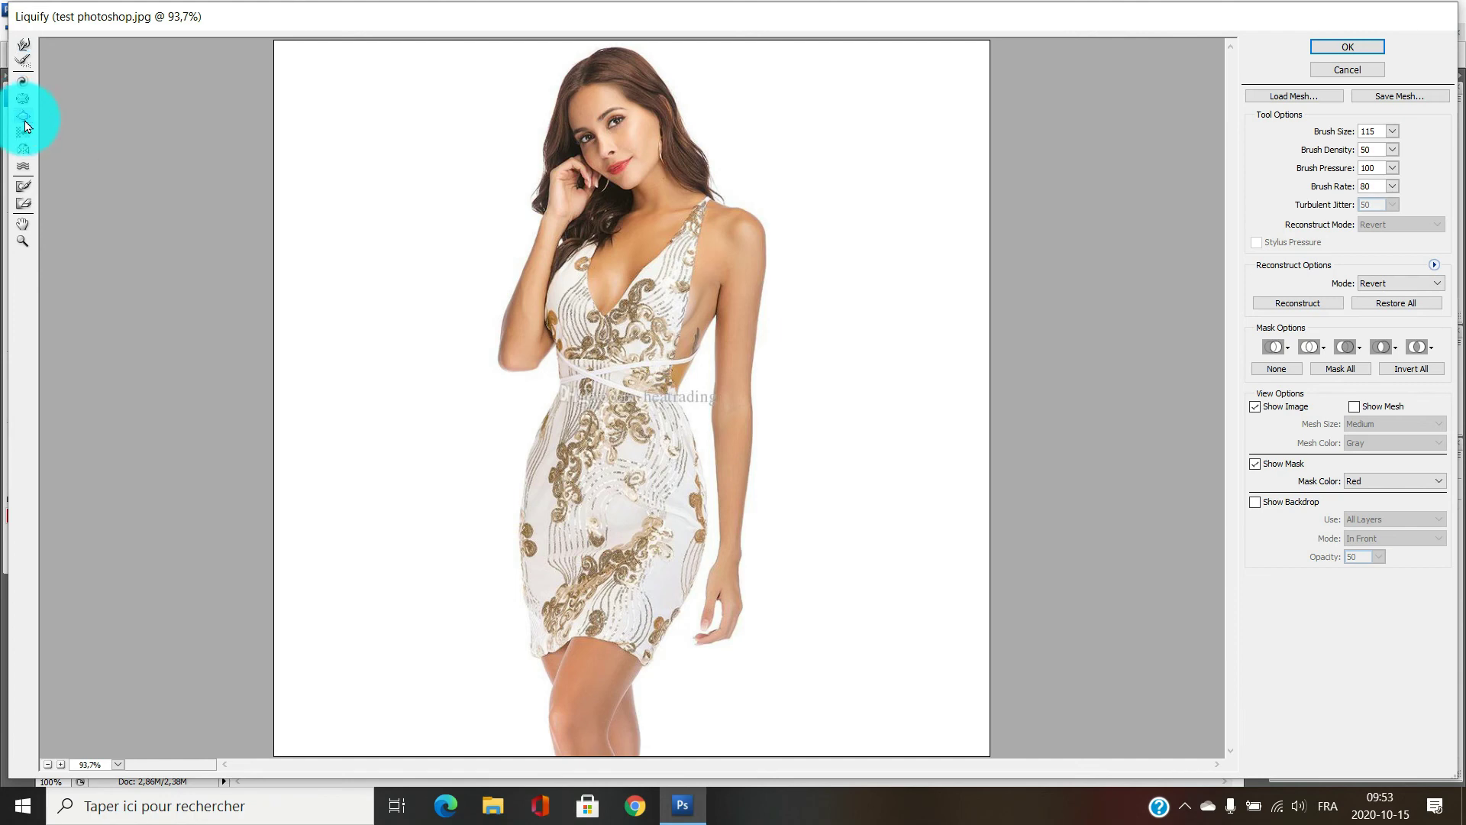
pyautogui.click(1393, 131)
pyautogui.moveTo(1332, 150); pyautogui.dragTo(1342, 149)
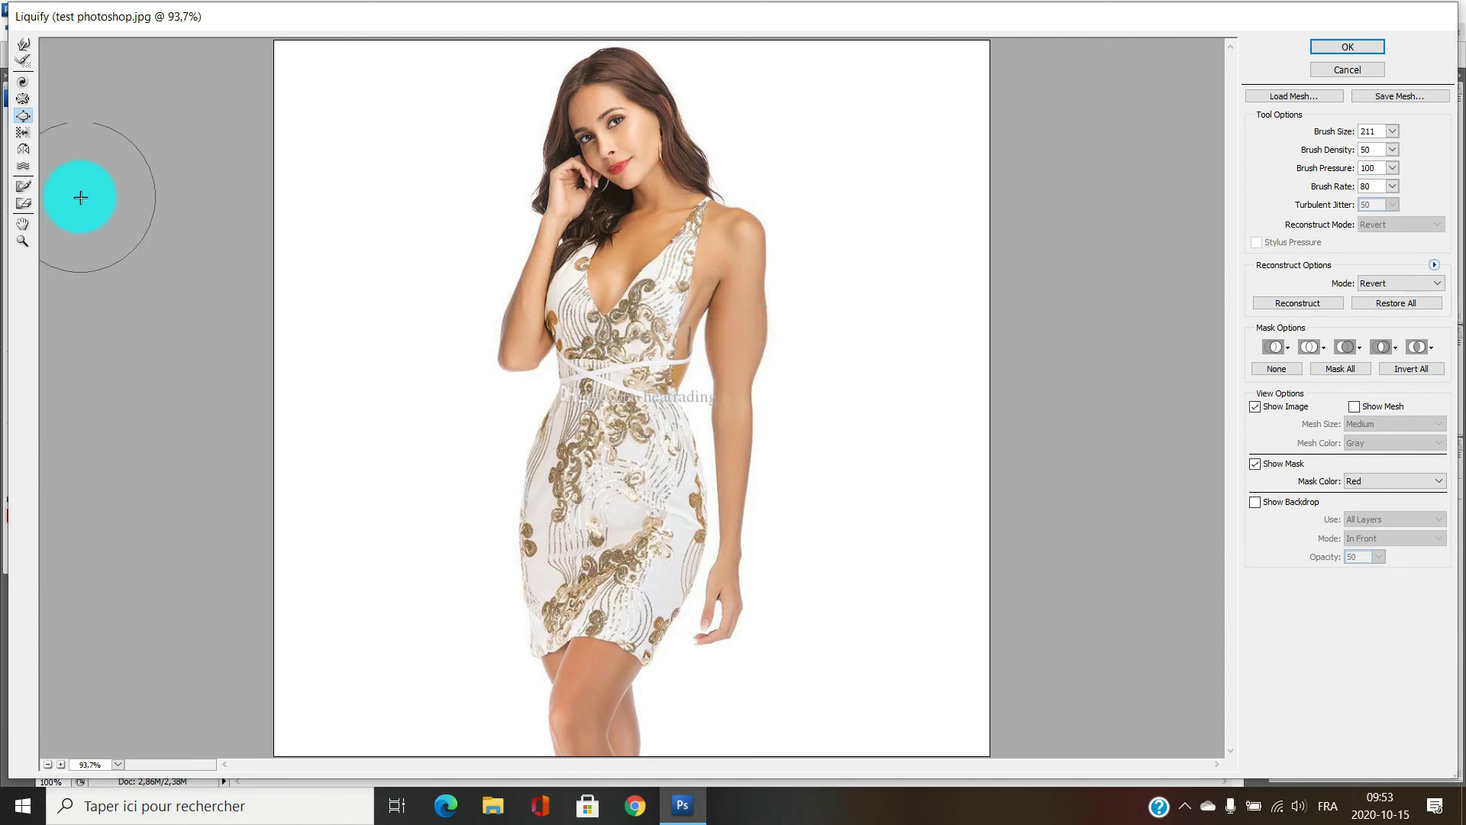
pyautogui.click(24, 102)
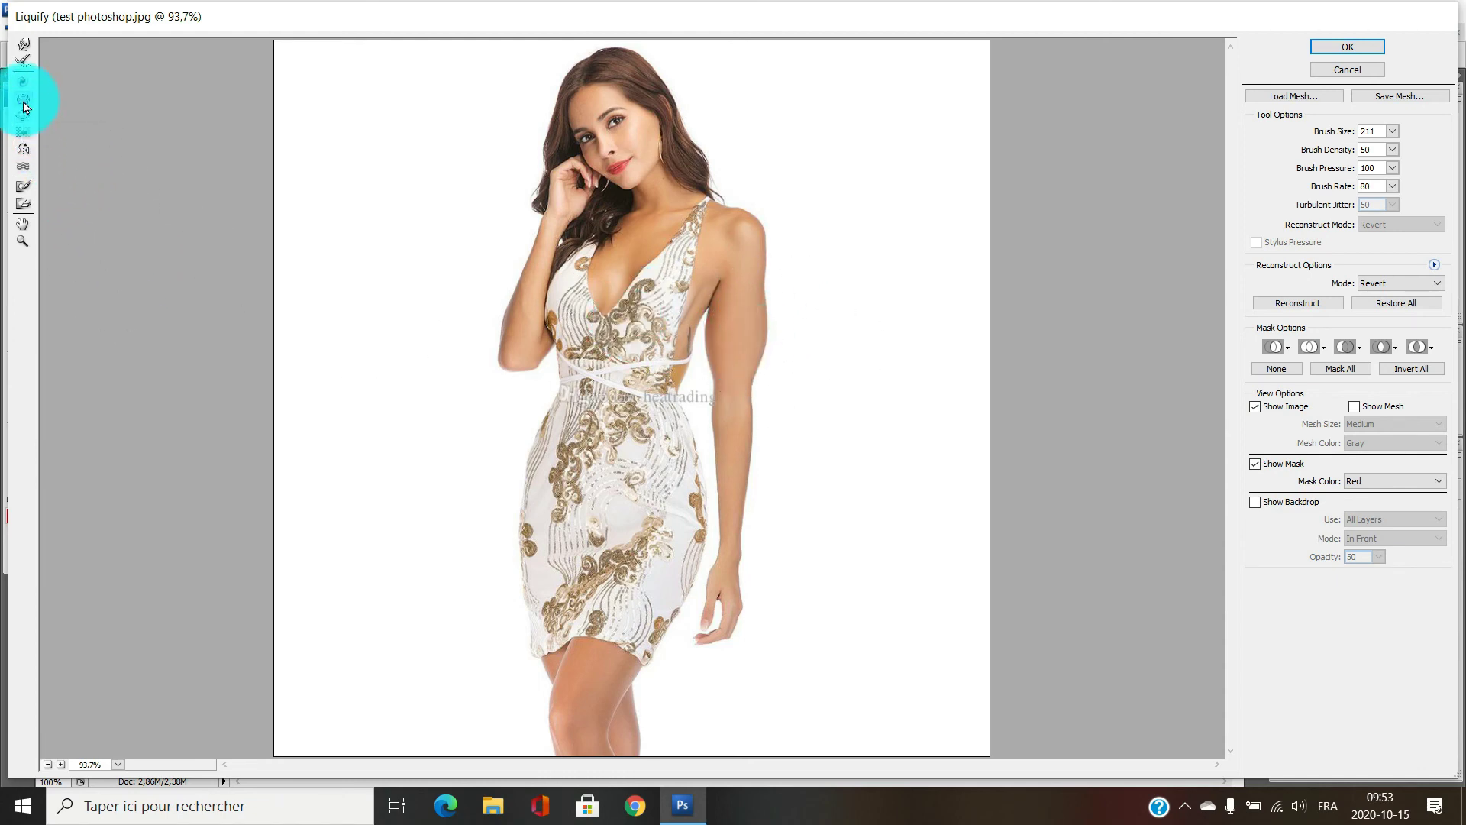
pyautogui.moveTo(727, 314)
pyautogui.mouseDown()
pyautogui.moveTo(750, 331)
pyautogui.moveTo(753, 262)
pyautogui.mouseUp()
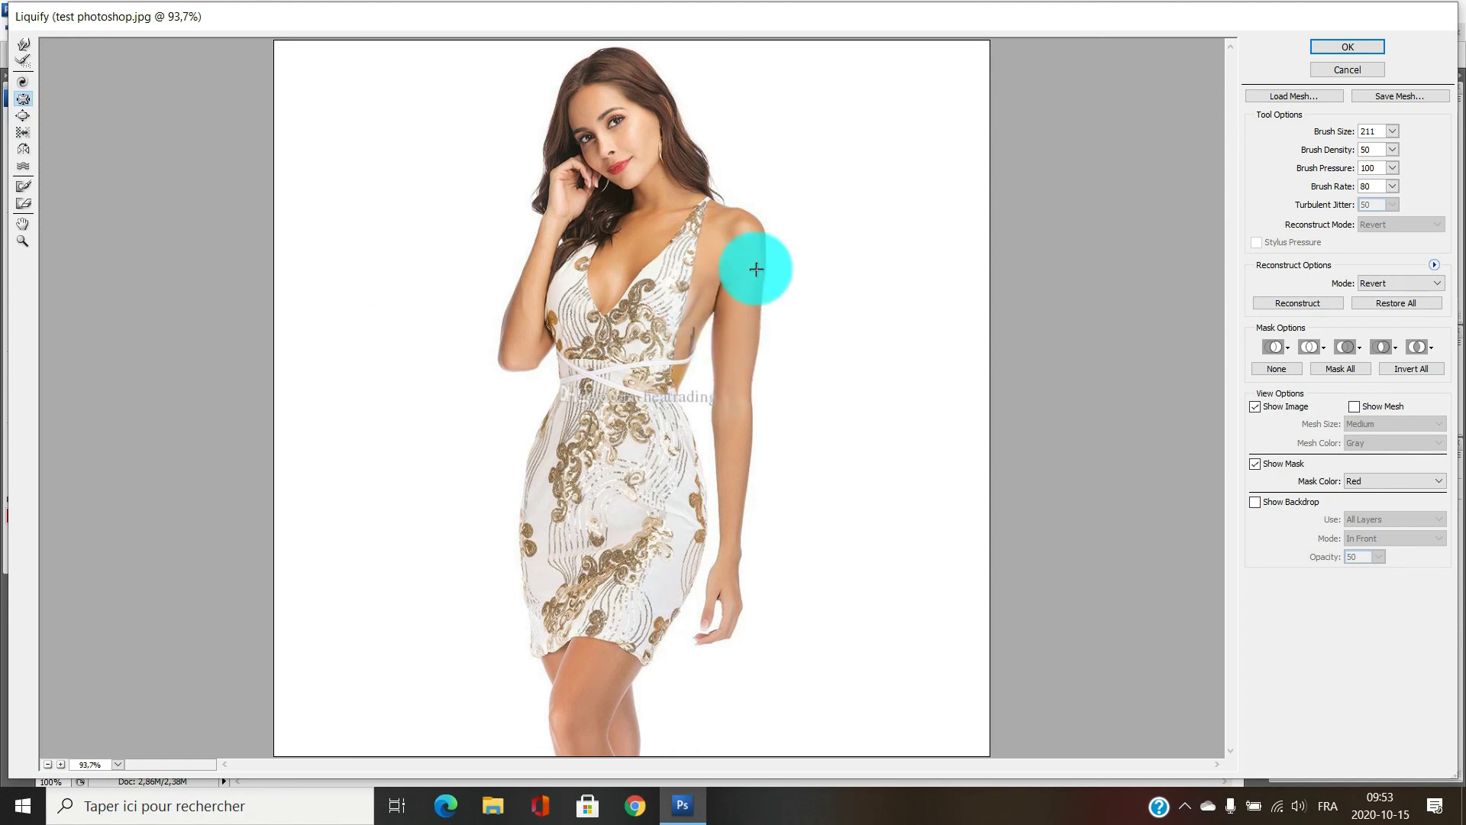
# - Slim the woman's waist with the Pucker tool at brush size 558, and apply the Liquify changes
pyautogui.click(1390, 149)
pyautogui.moveTo(1388, 155); pyautogui.dragTo(1387, 149)
pyautogui.moveTo(668, 413); pyautogui.dragTo(612, 408)
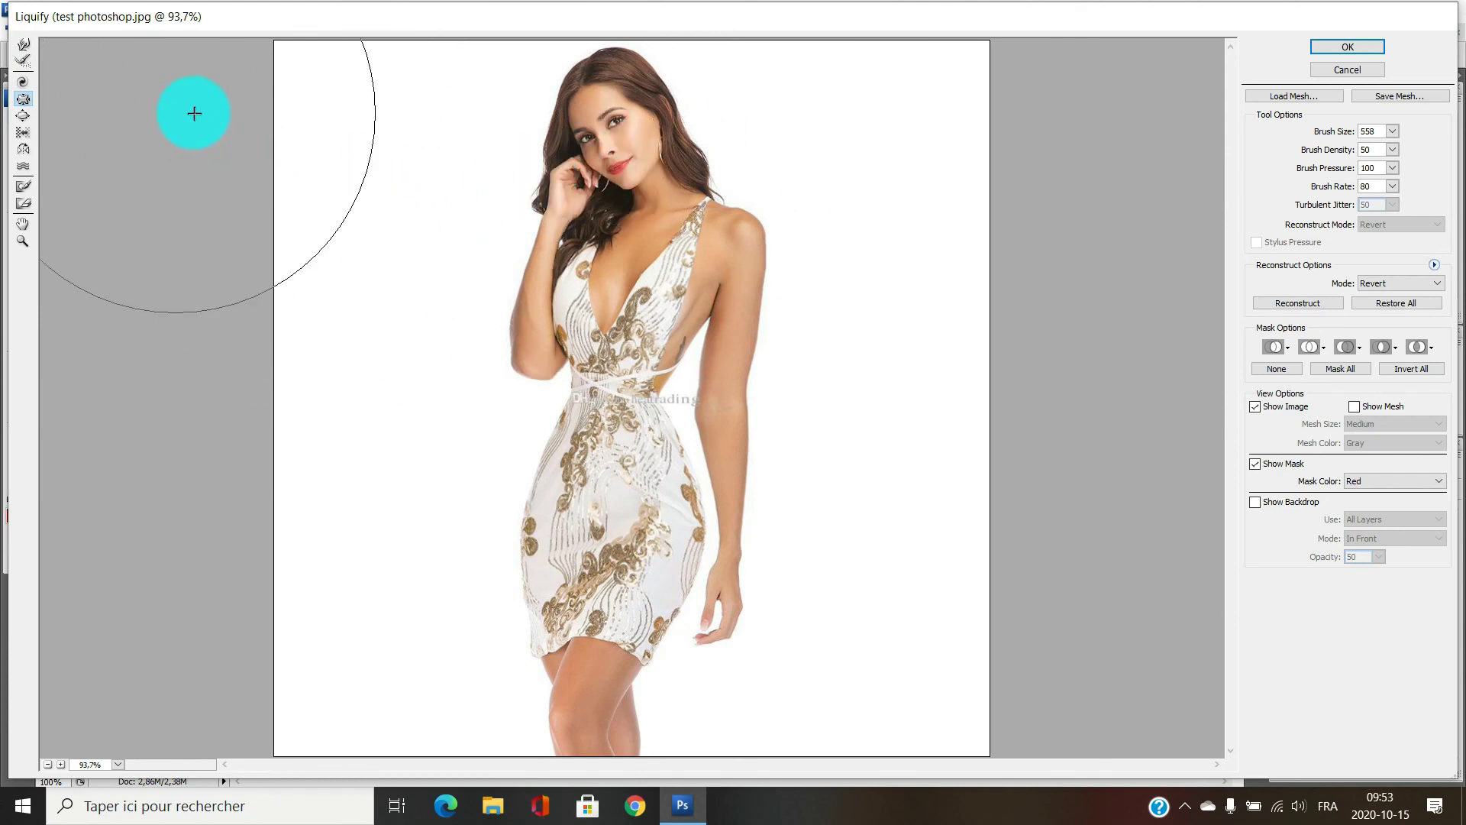
pyautogui.click(1348, 48)
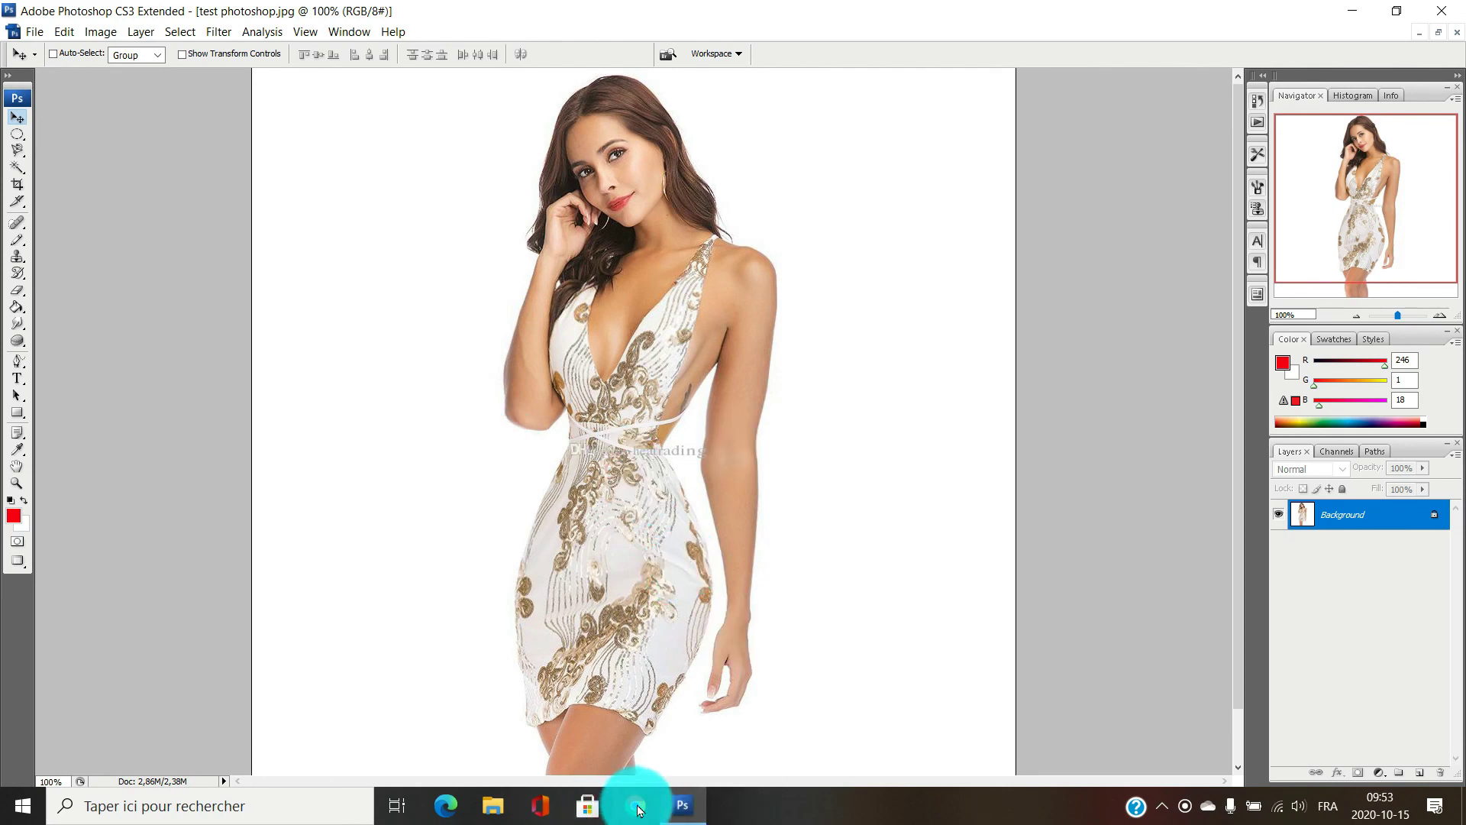
# - Return to the beach composite and save it to the desktop (Bureau) as a JPEG named 123 with quality 12 (Maximum)
pyautogui.click(1419, 32)
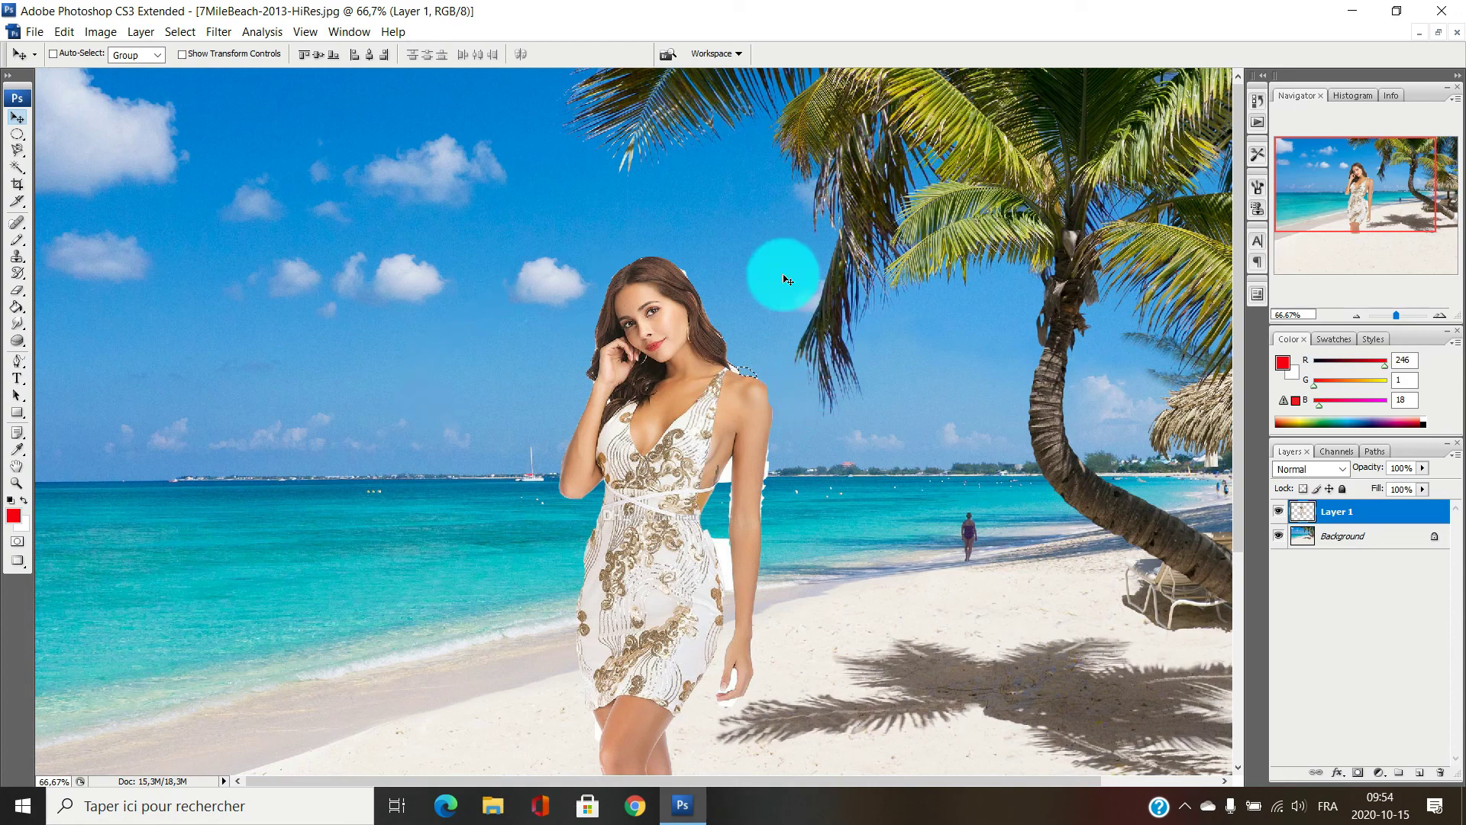
pyautogui.click(35, 31)
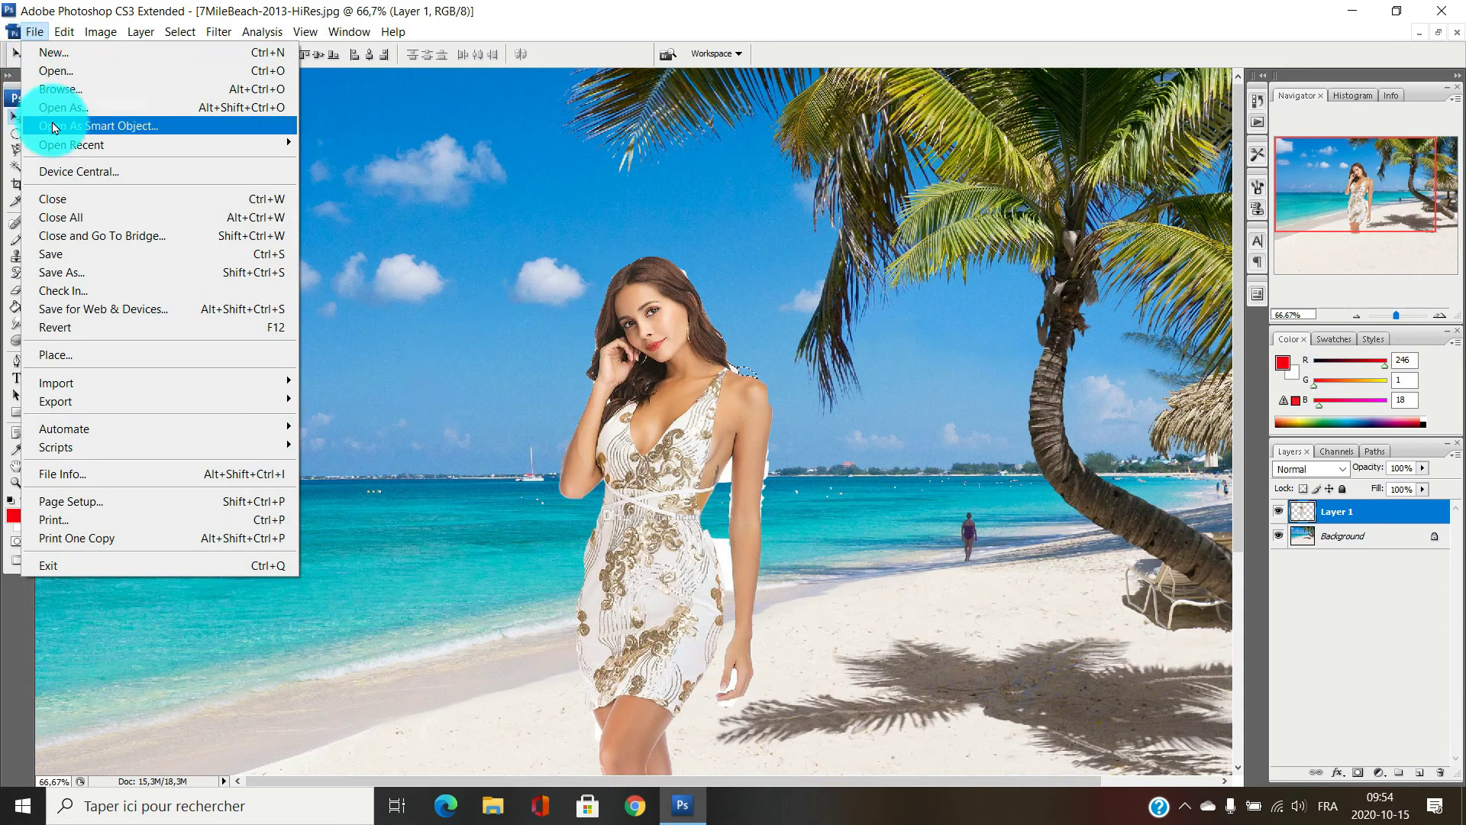
pyautogui.click(108, 275)
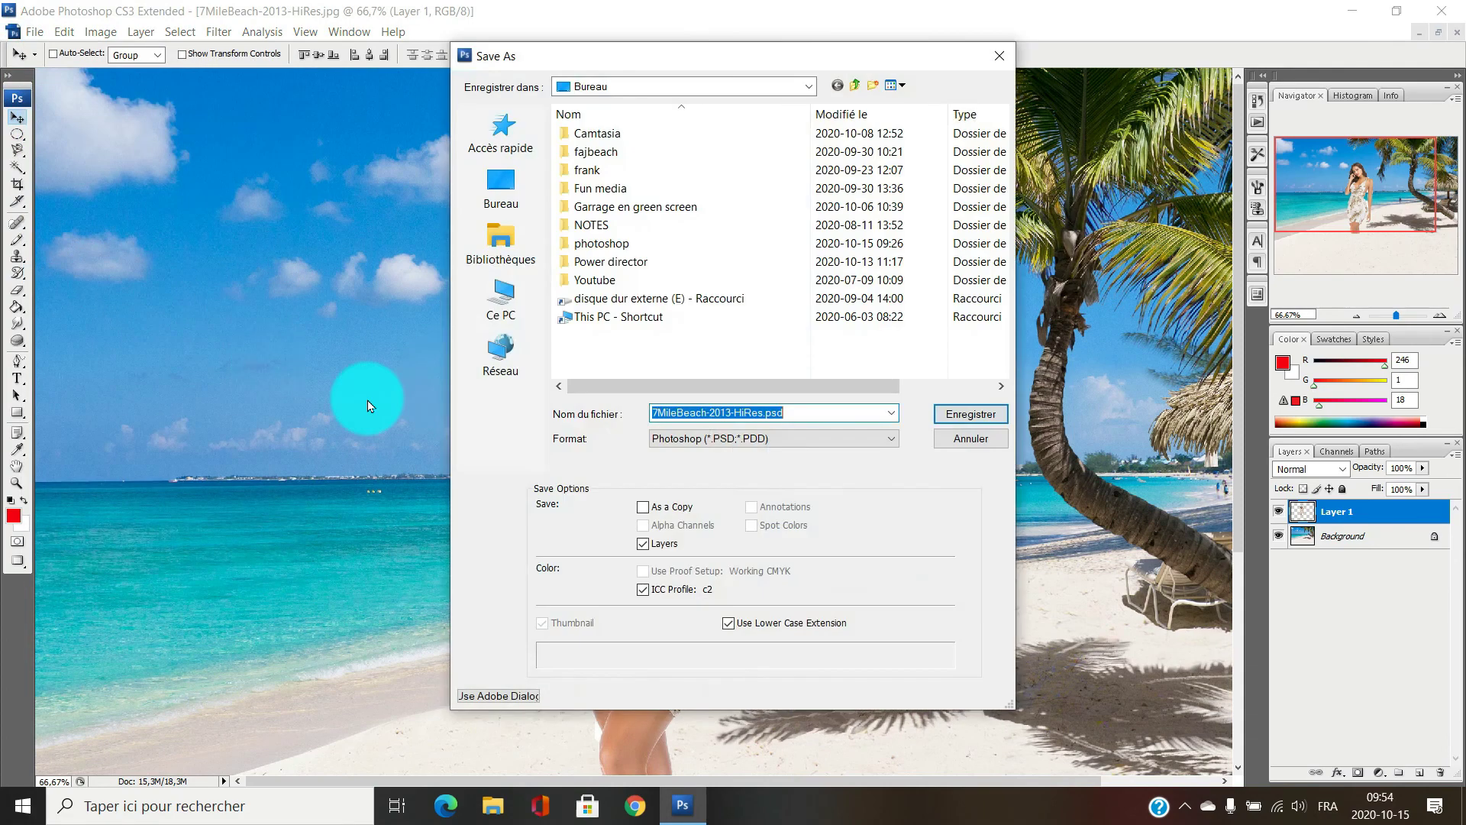
pyautogui.click(799, 439)
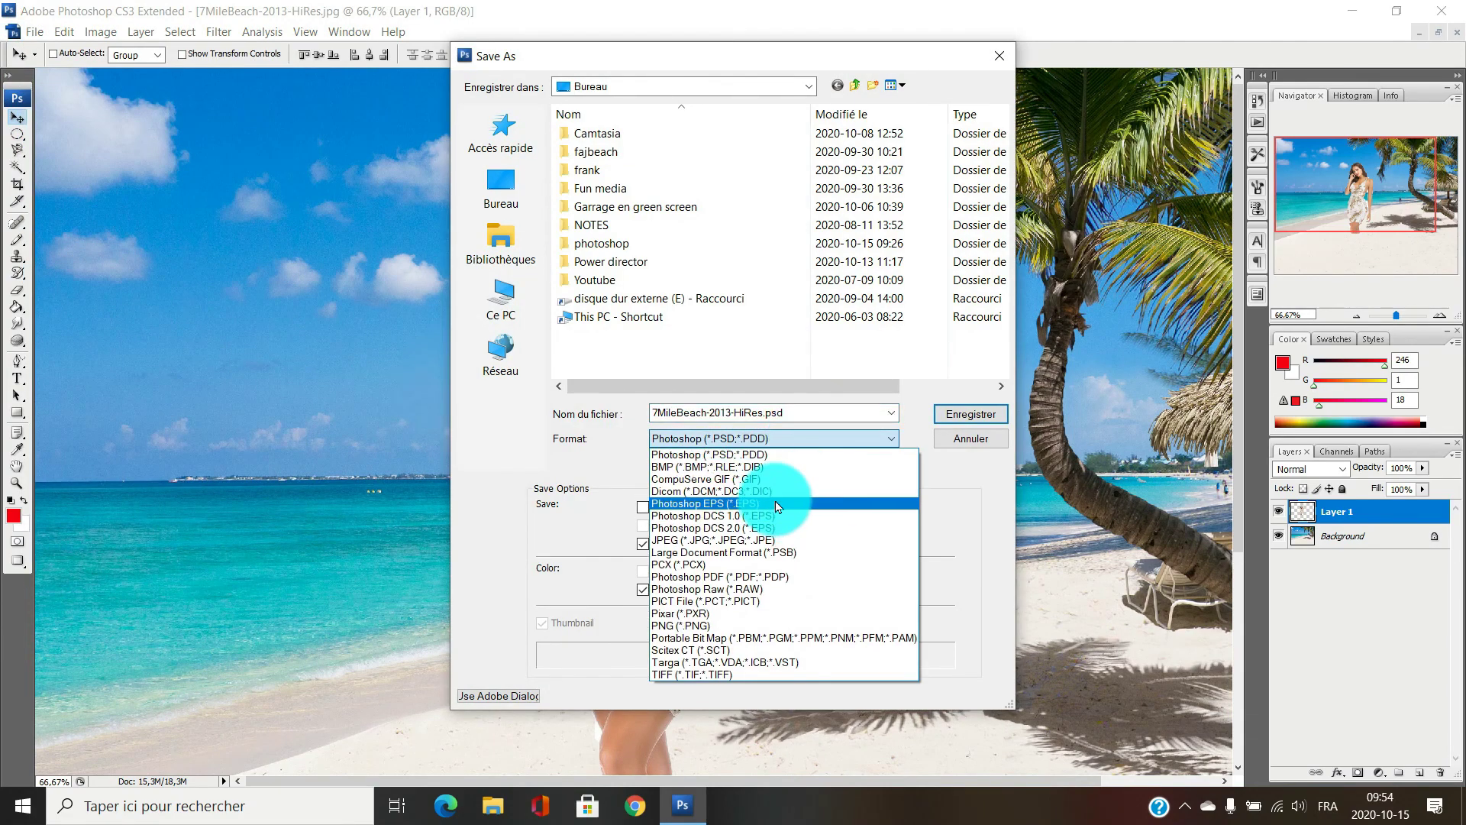
pyautogui.click(752, 544)
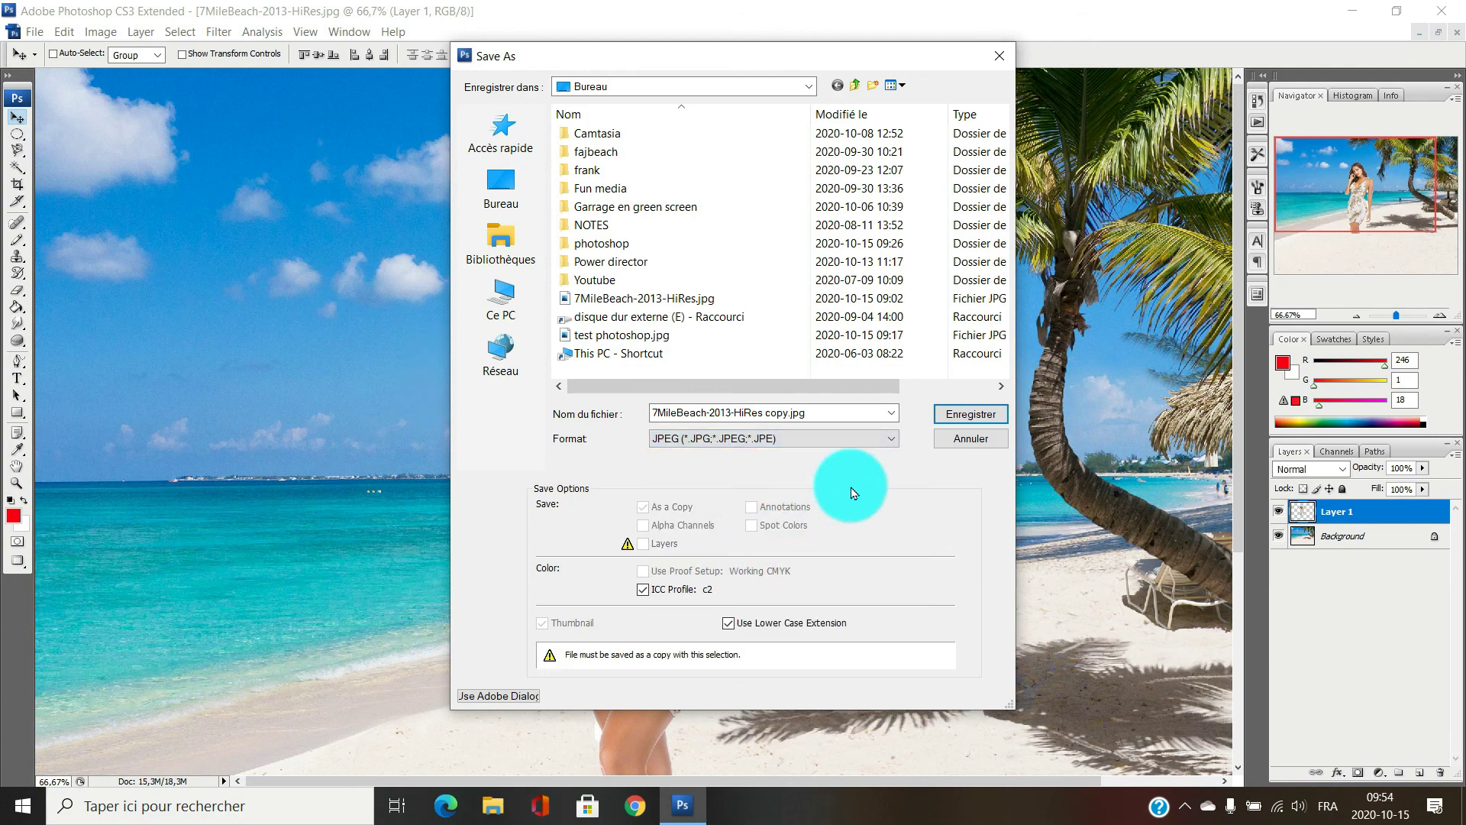
pyautogui.tripleClick(813, 413)
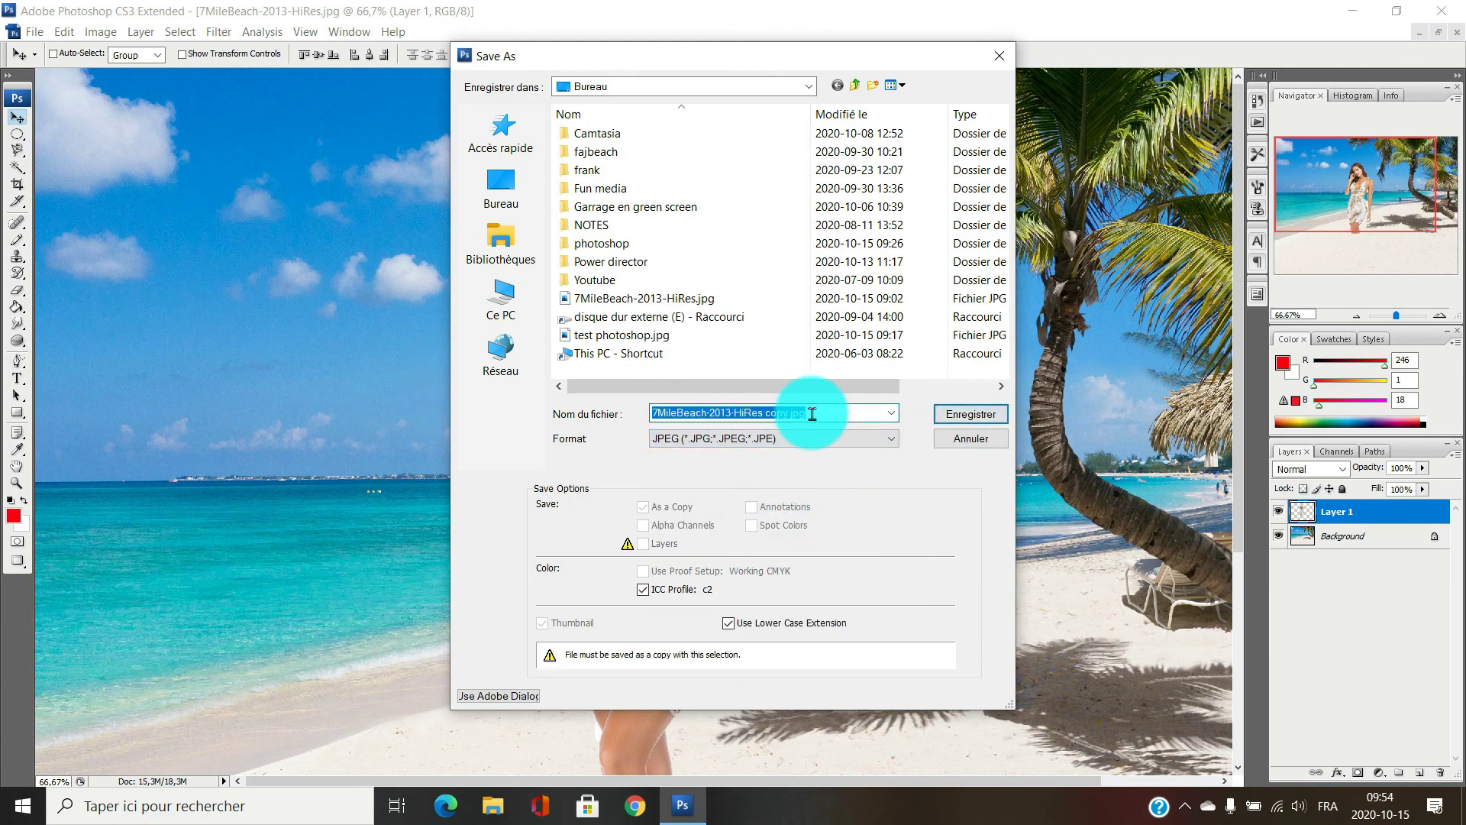
pyautogui.write('123')
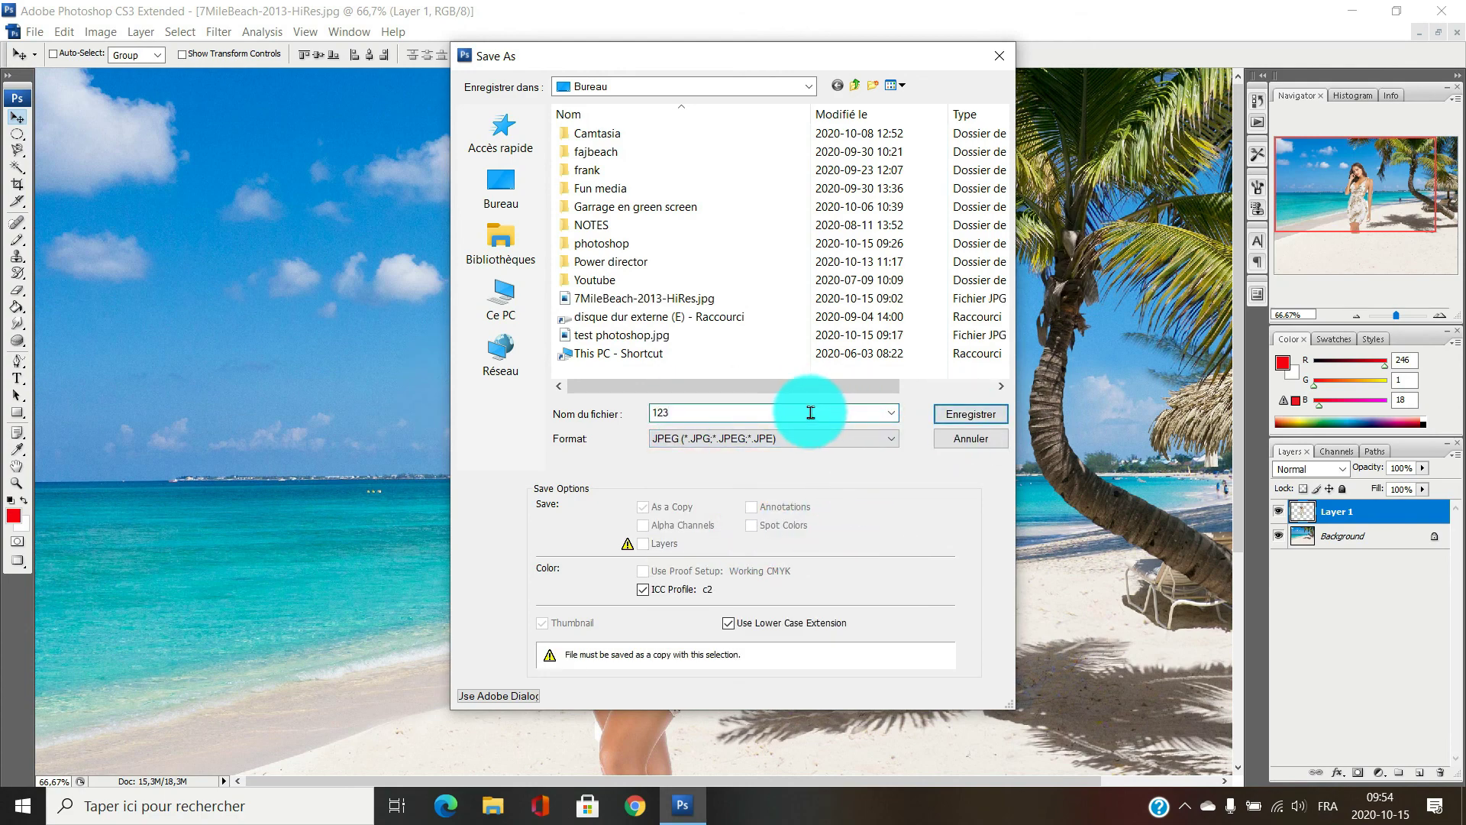
pyautogui.click(968, 416)
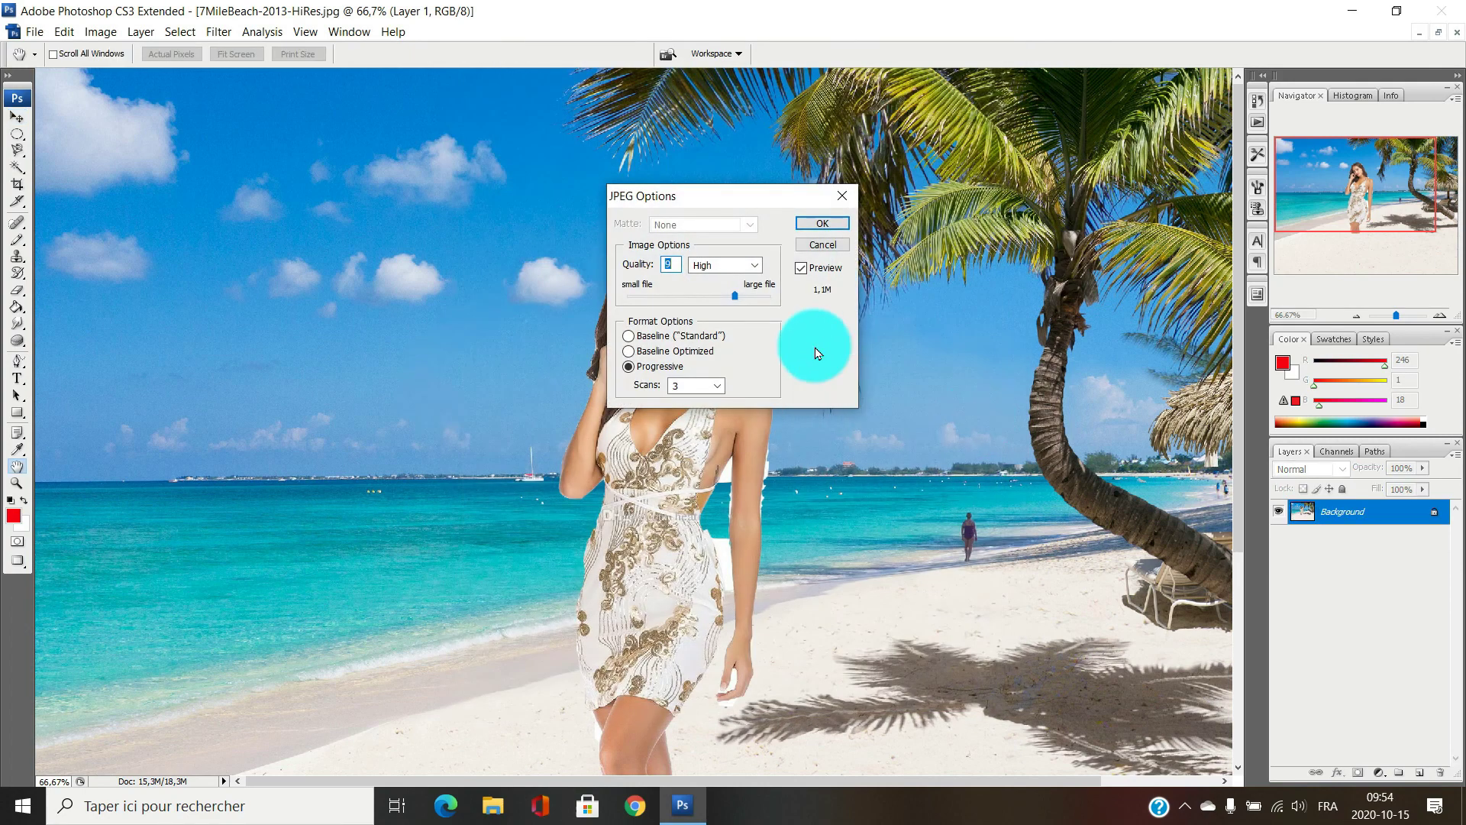
pyautogui.moveTo(734, 296); pyautogui.dragTo(771, 298)
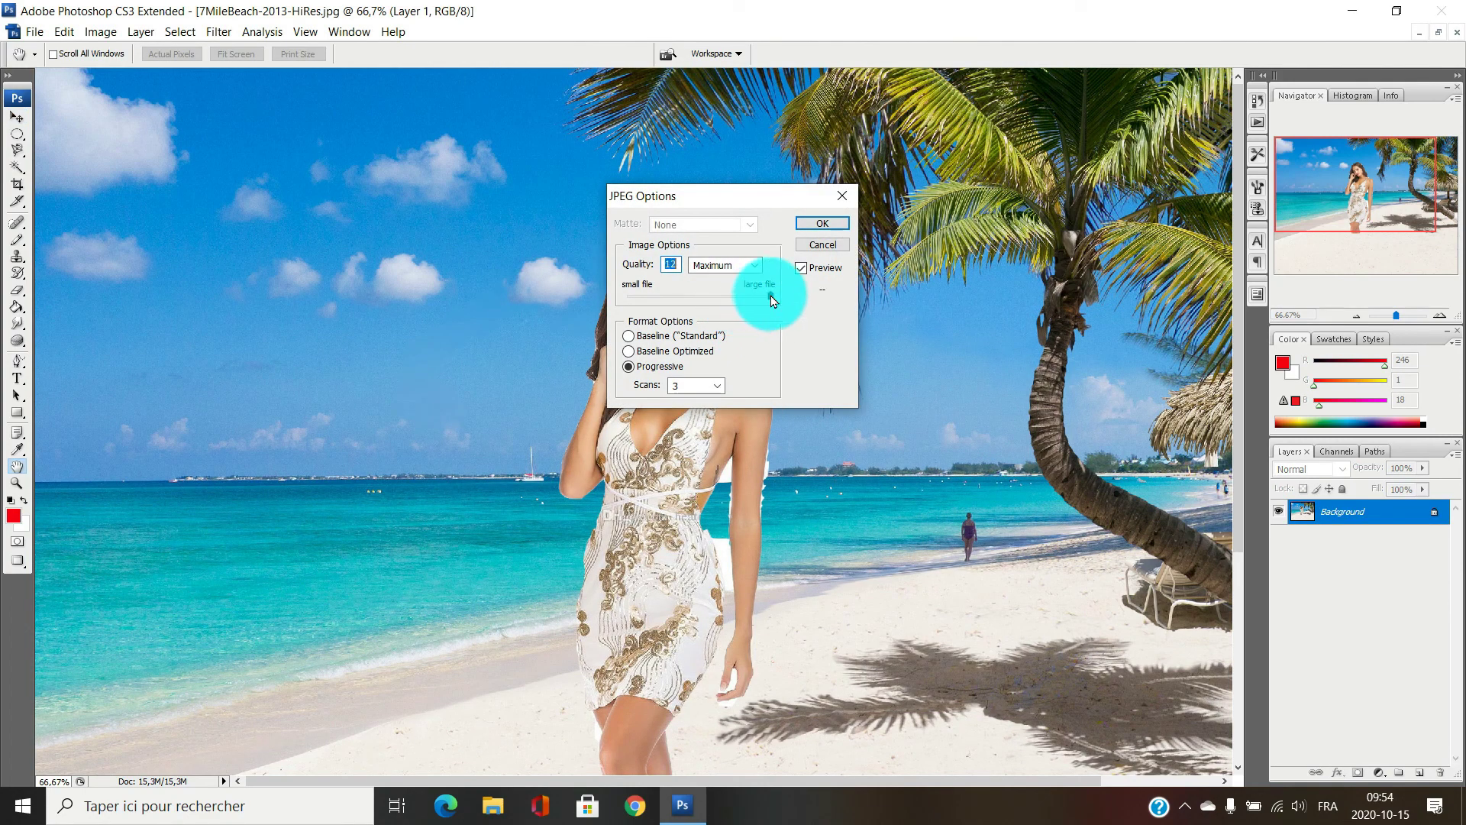